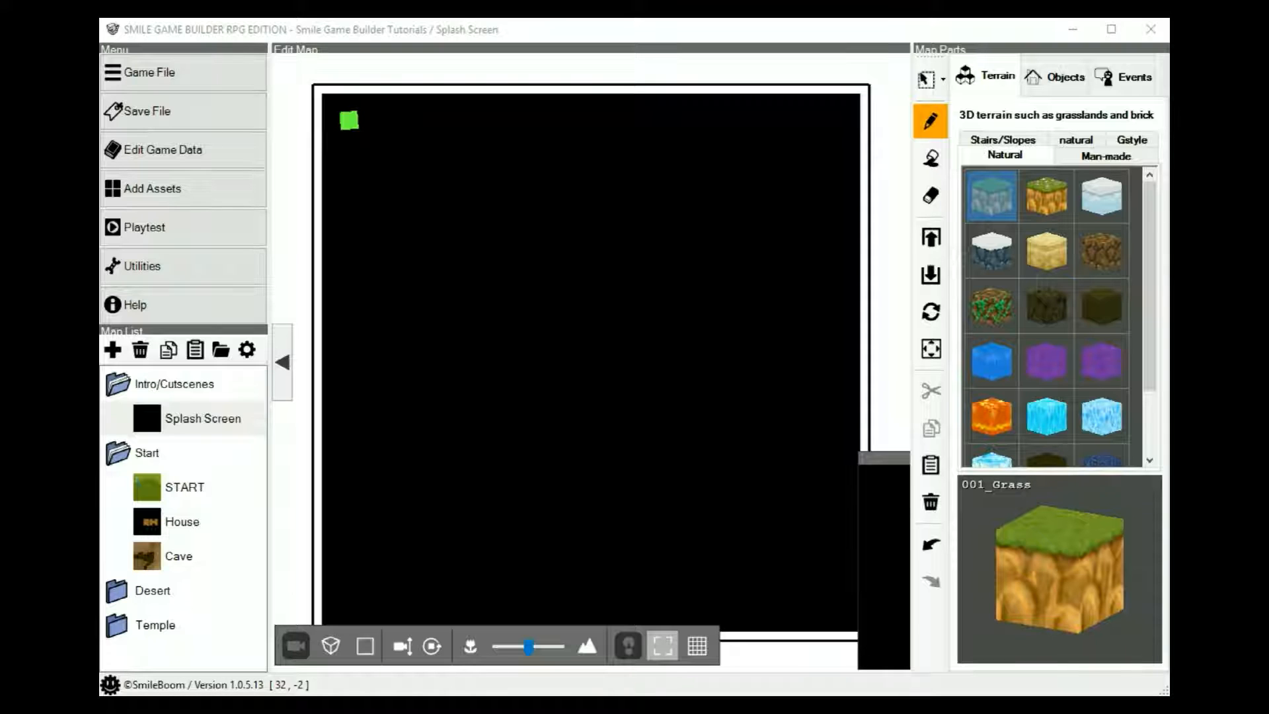
Start a new advanced event near the middle of the Splash Screen map and examine its start trigger options
click(1127, 76)
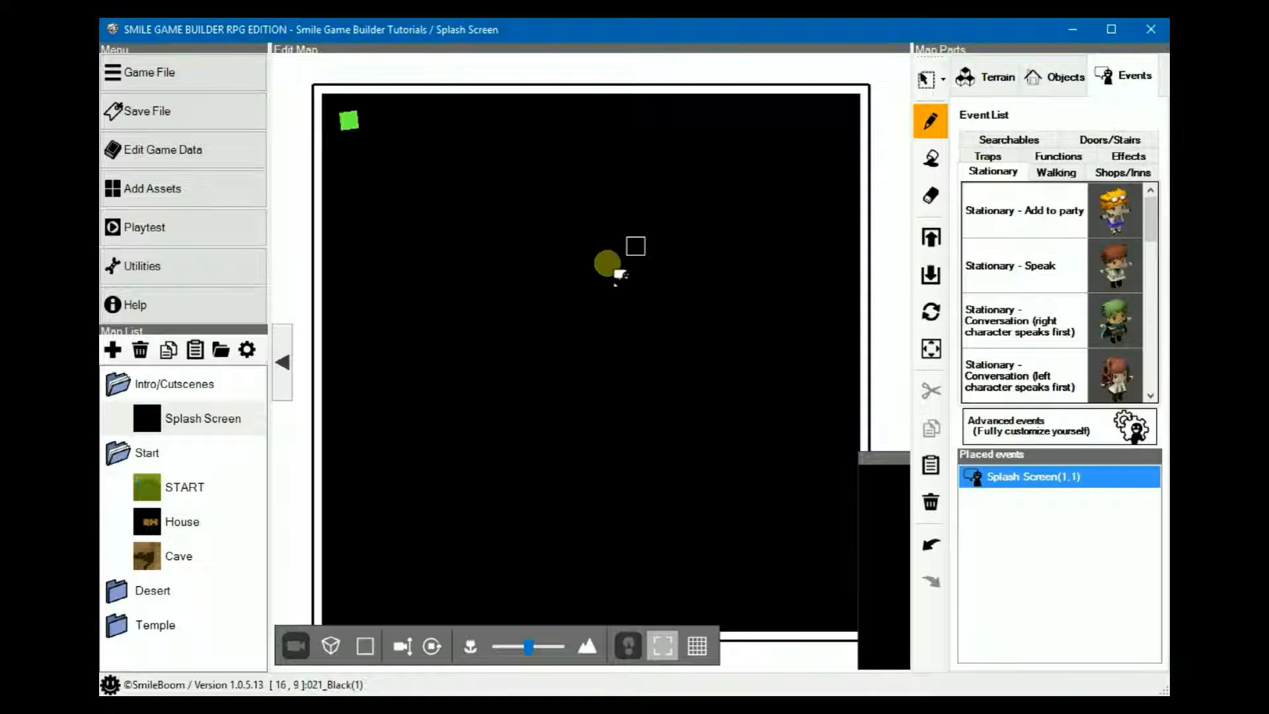
click(1050, 426)
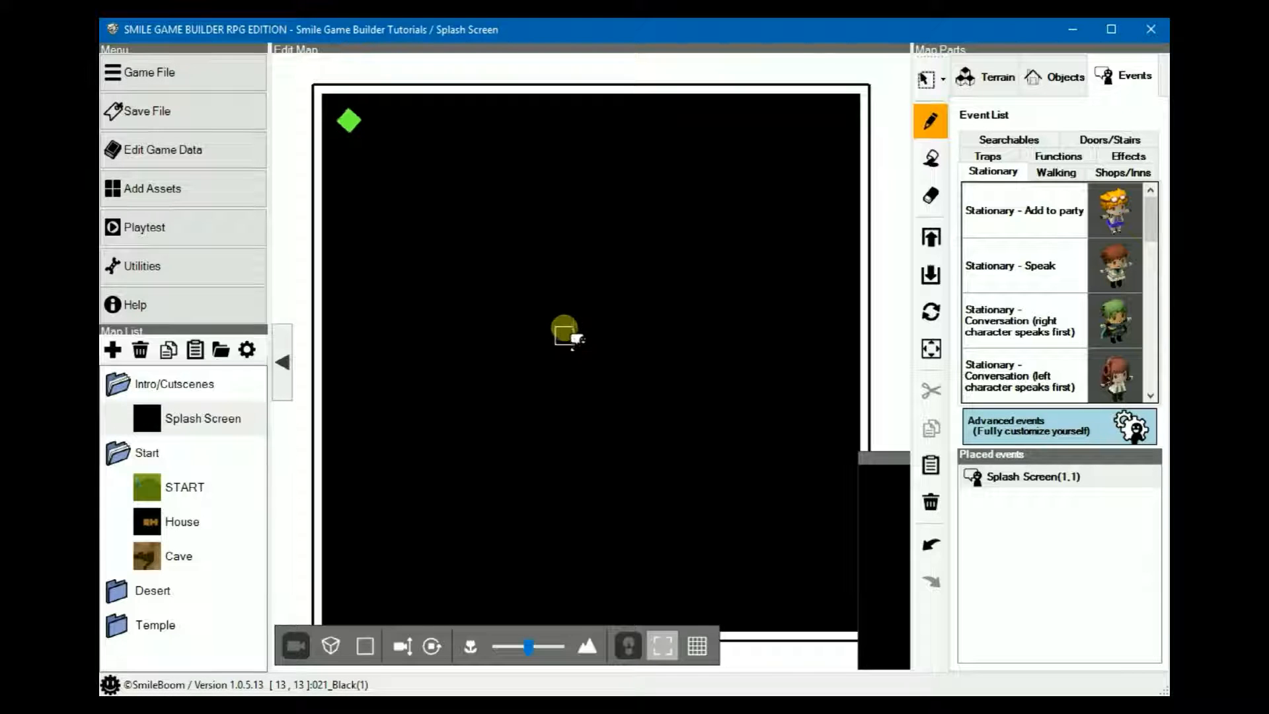
double_click(566, 326)
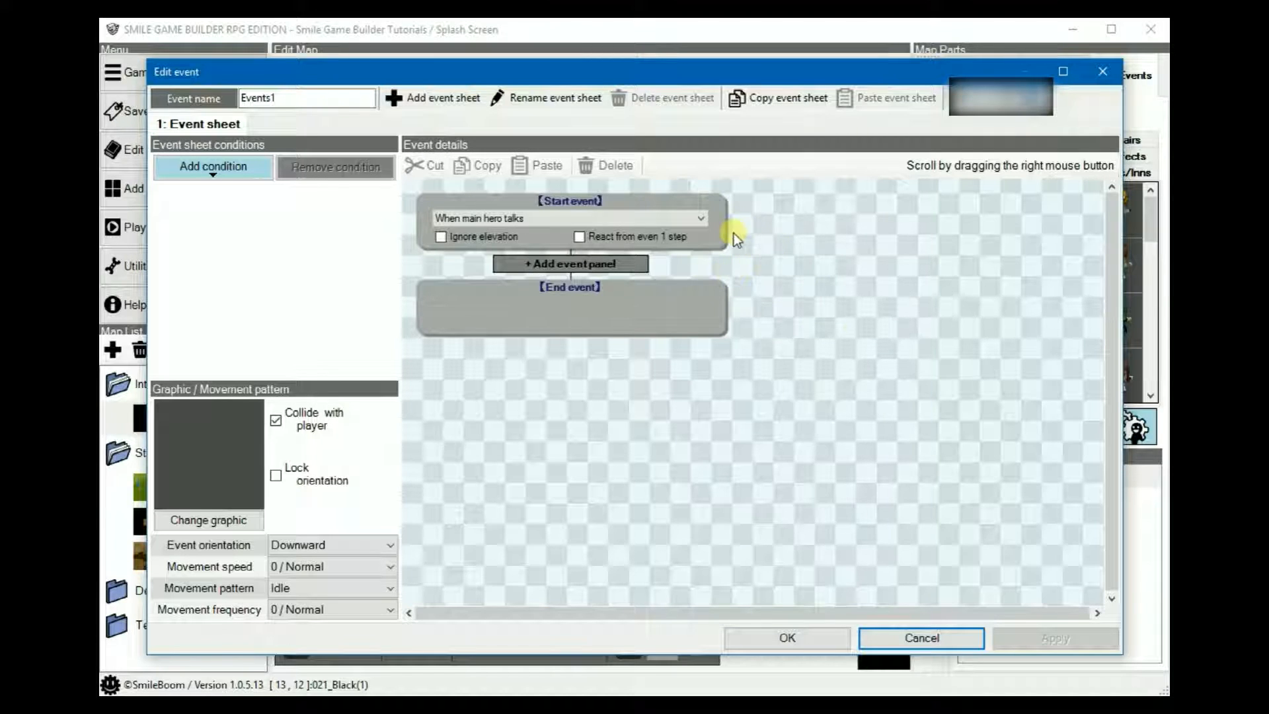
click(698, 218)
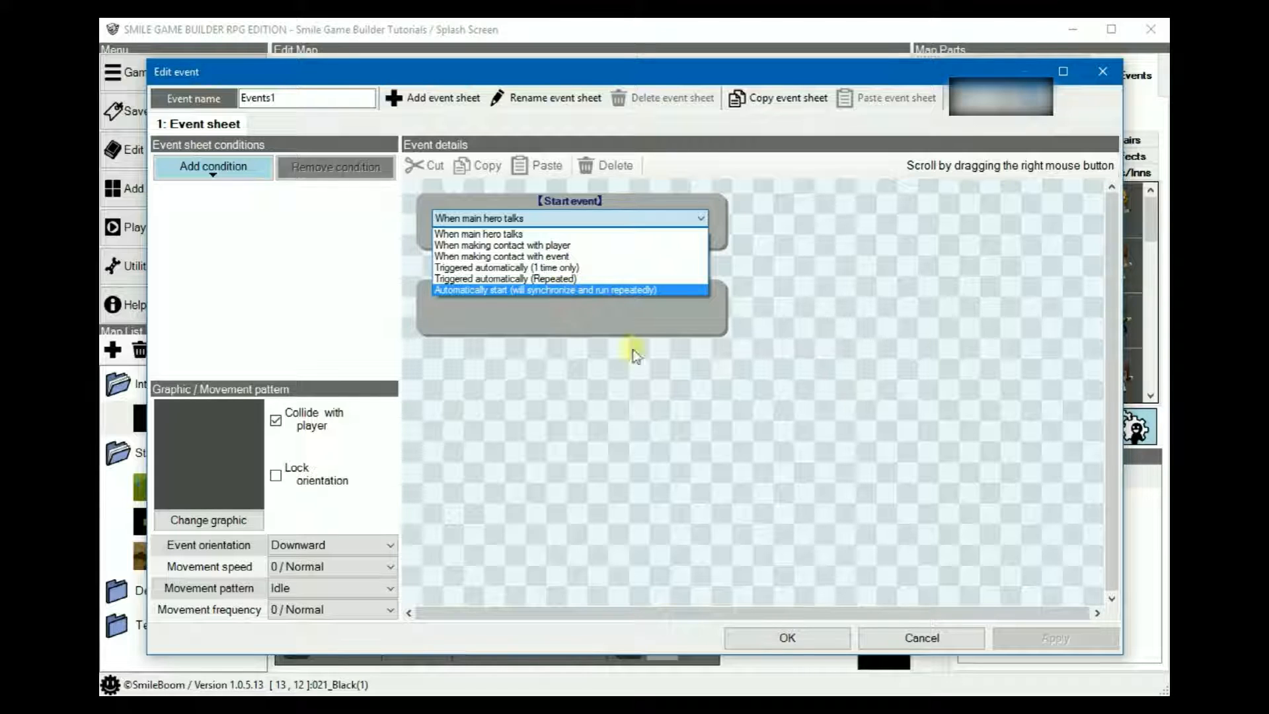
click(856, 405)
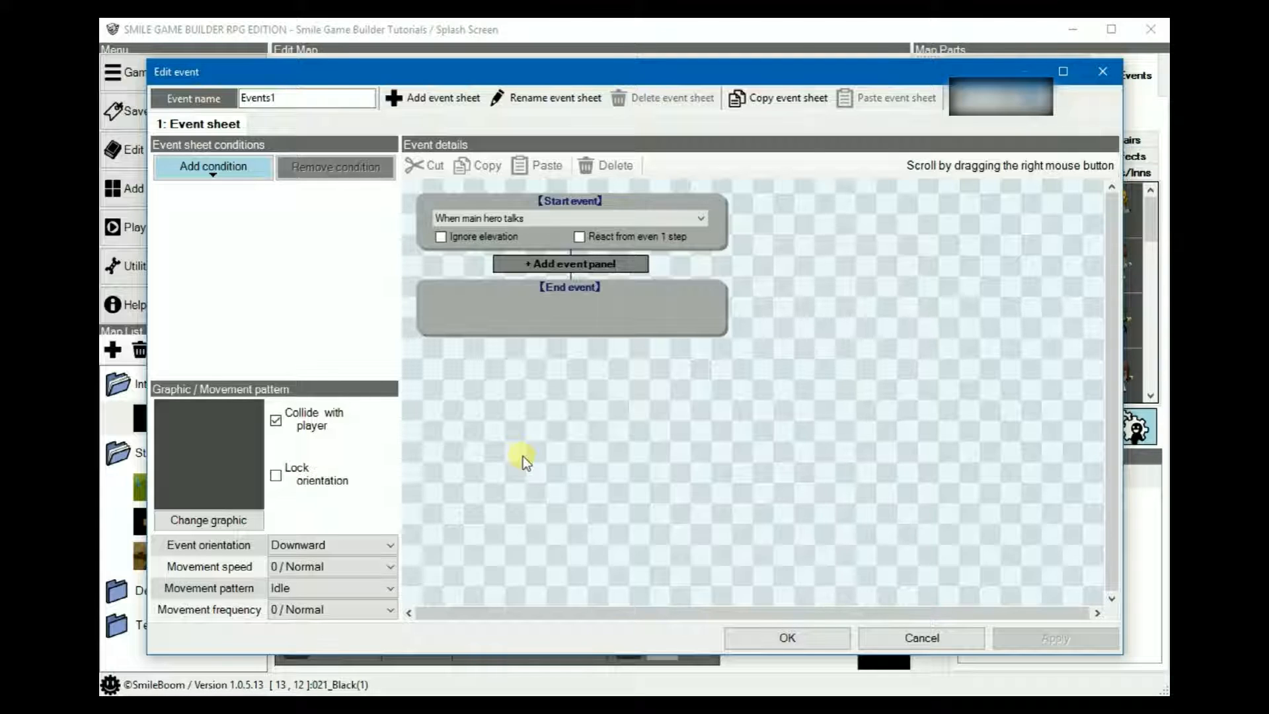
Try switching Collide with player off and back on for the new event, and discard the event
click(312, 419)
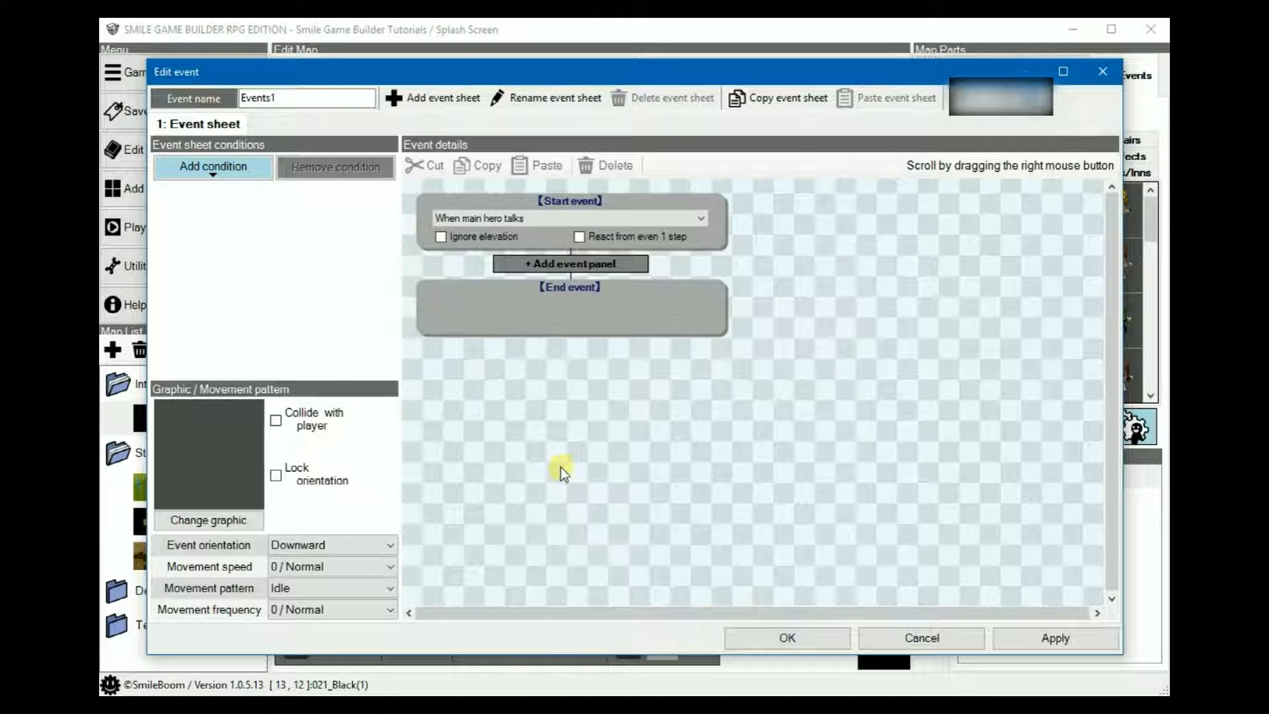
click(313, 426)
click(951, 644)
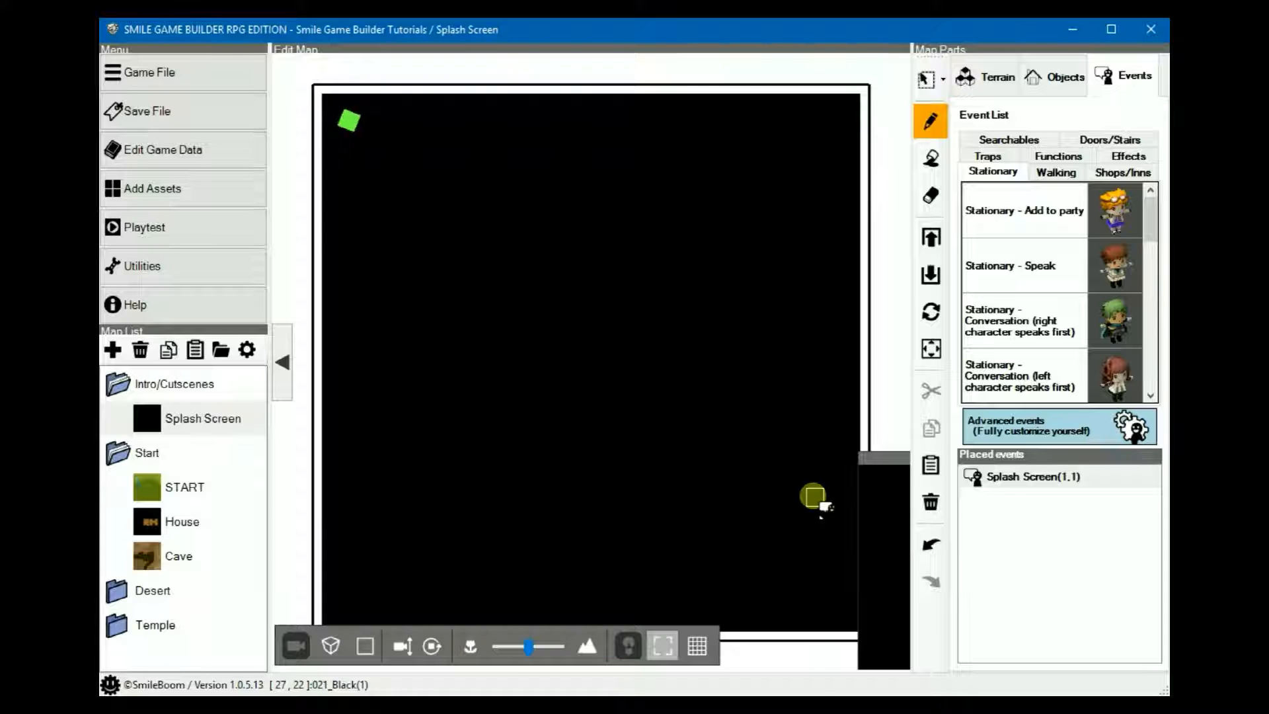
Open the START map and examine the motorcycle beside the house from several angles
scroll(595, 466, down, 2)
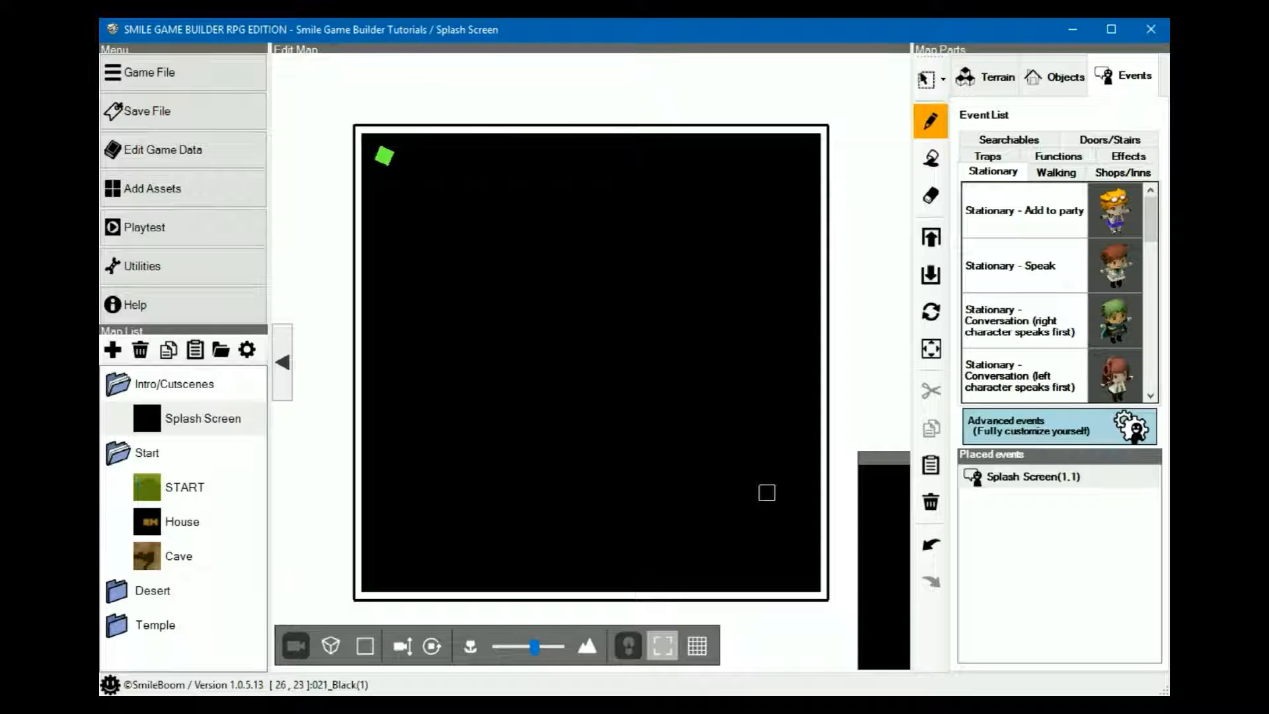
click(175, 496)
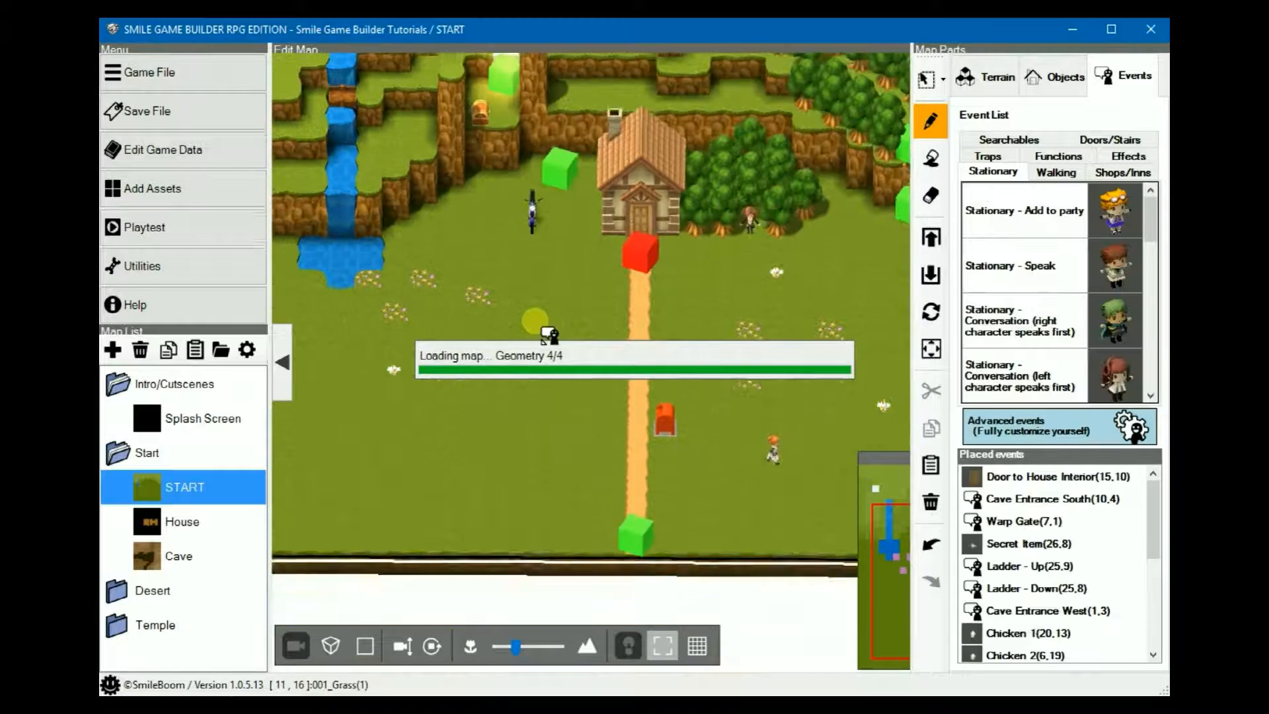
middle_drag(528, 327, 555, 448)
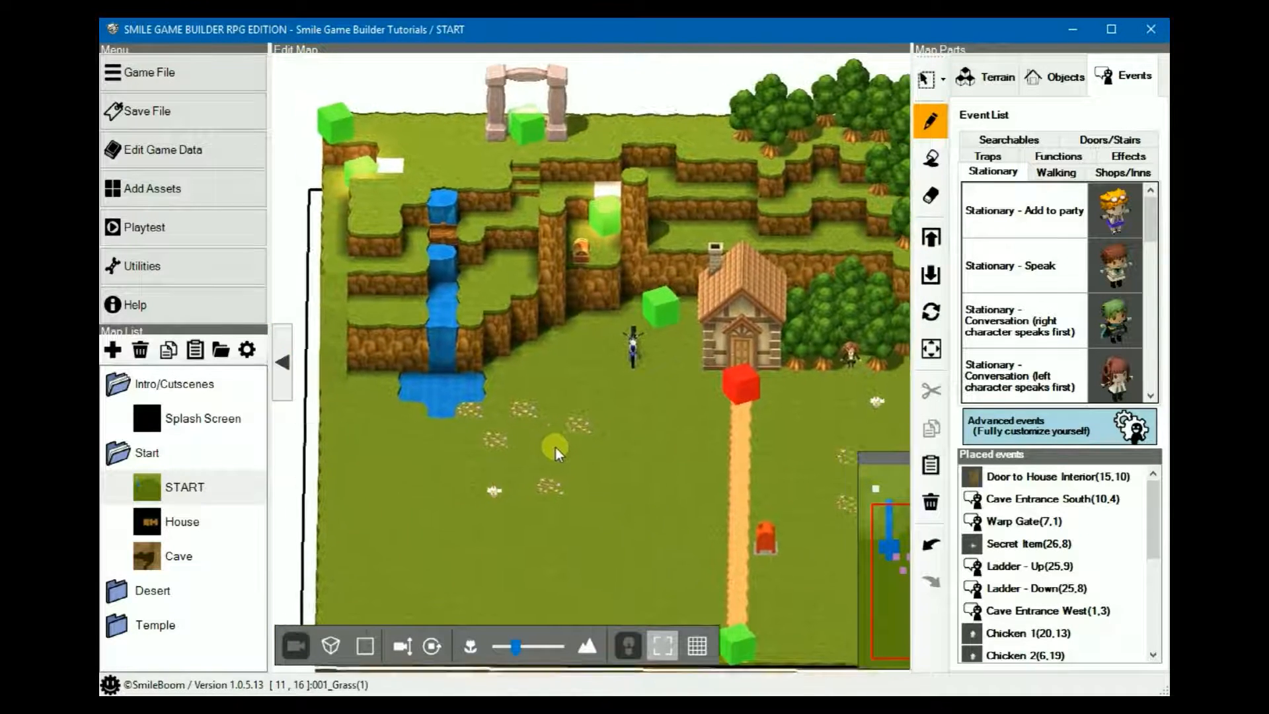
scroll(603, 431, up, 4)
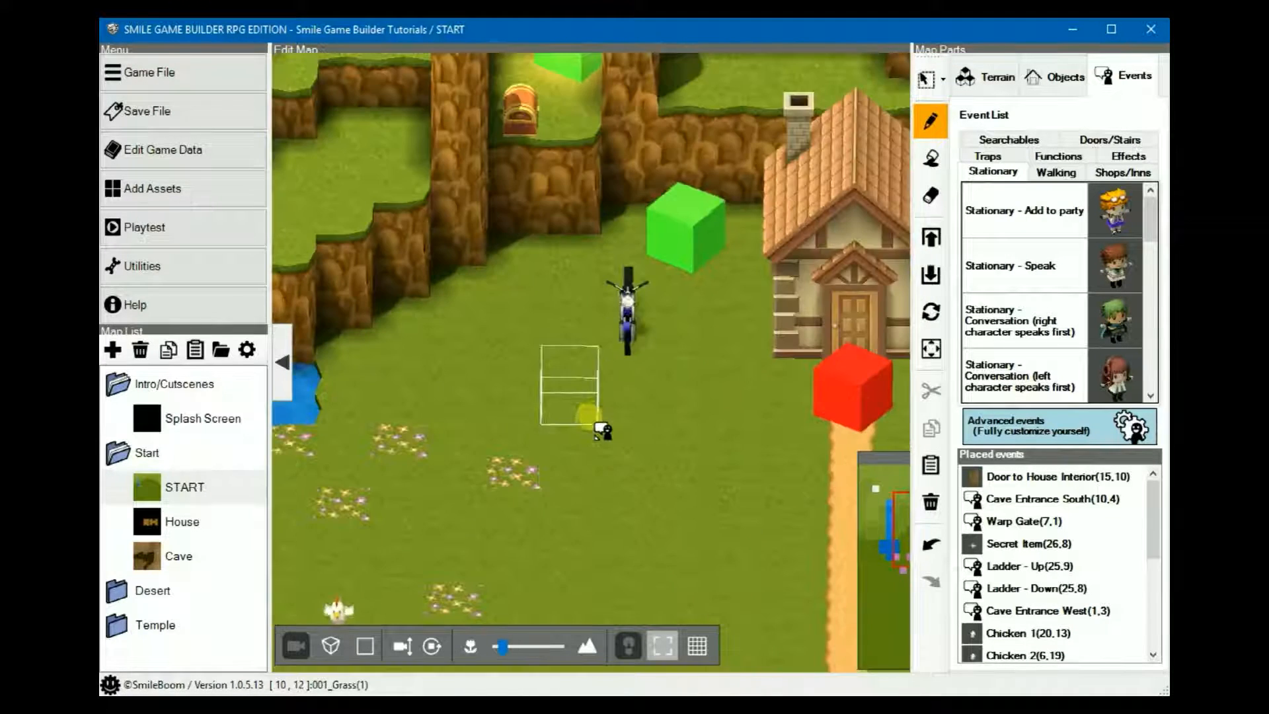
middle_drag(619, 395, 726, 390)
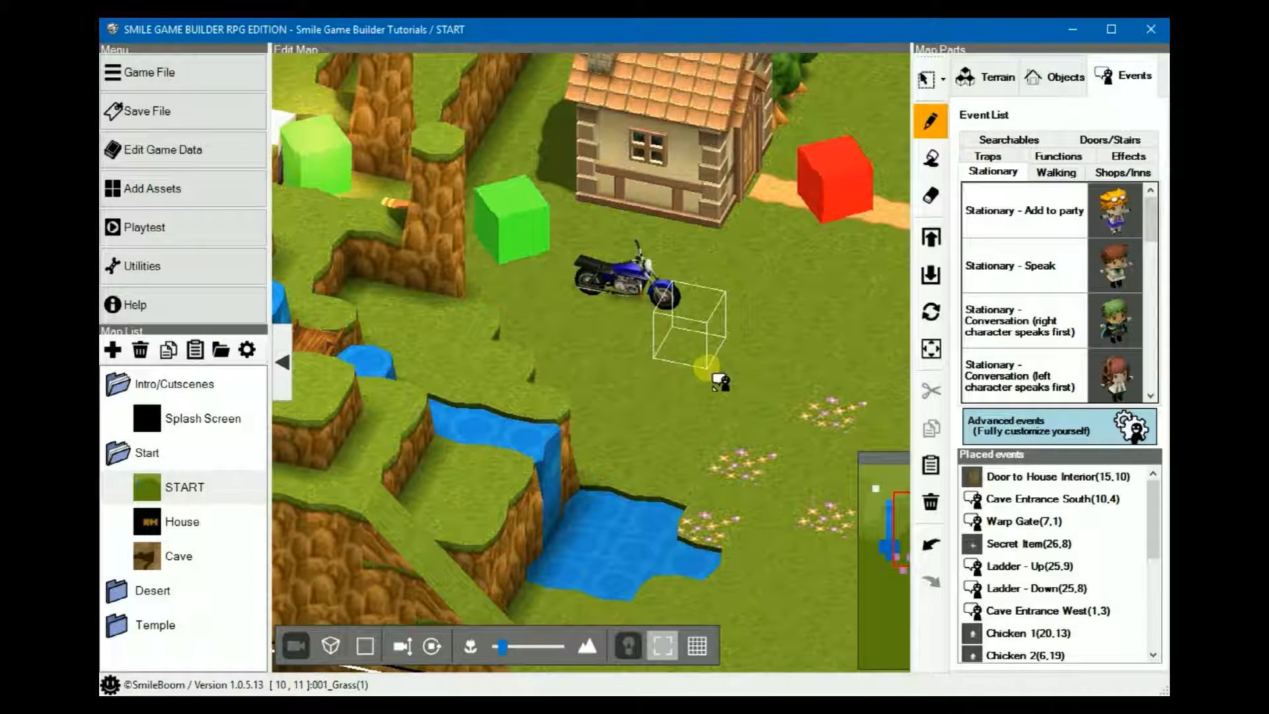
click(662, 341)
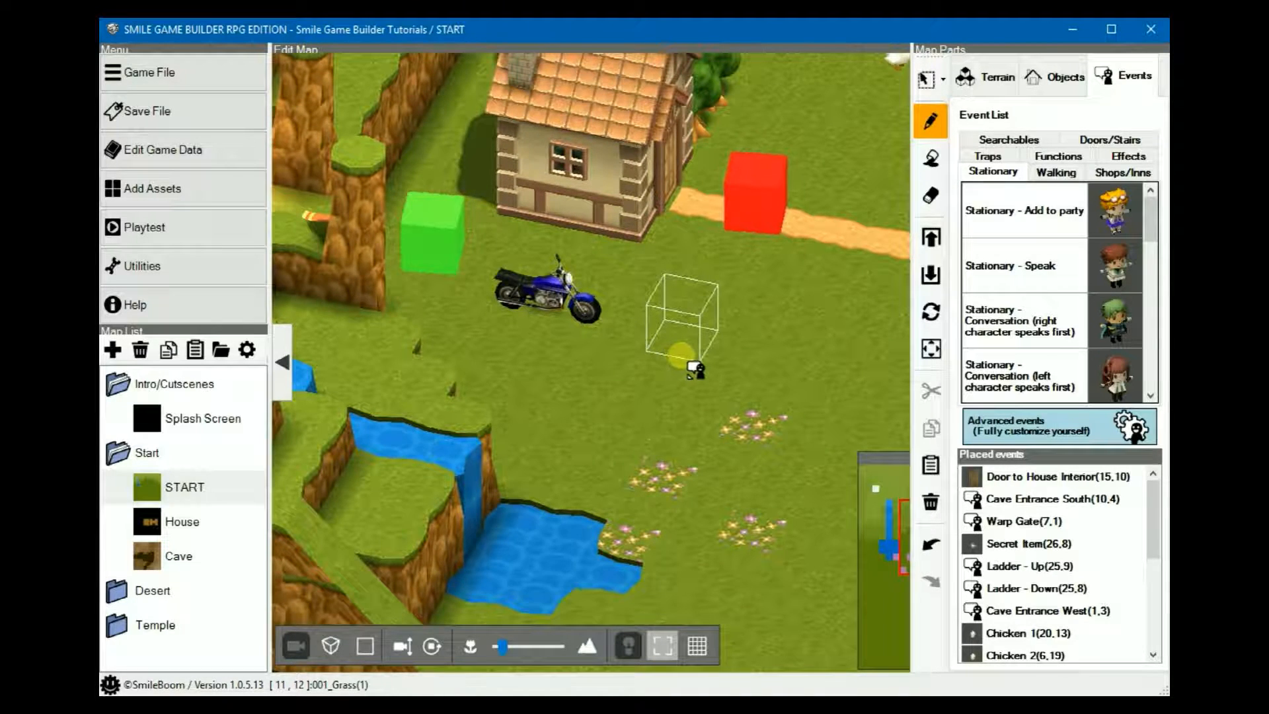
middle_drag(682, 357, 528, 398)
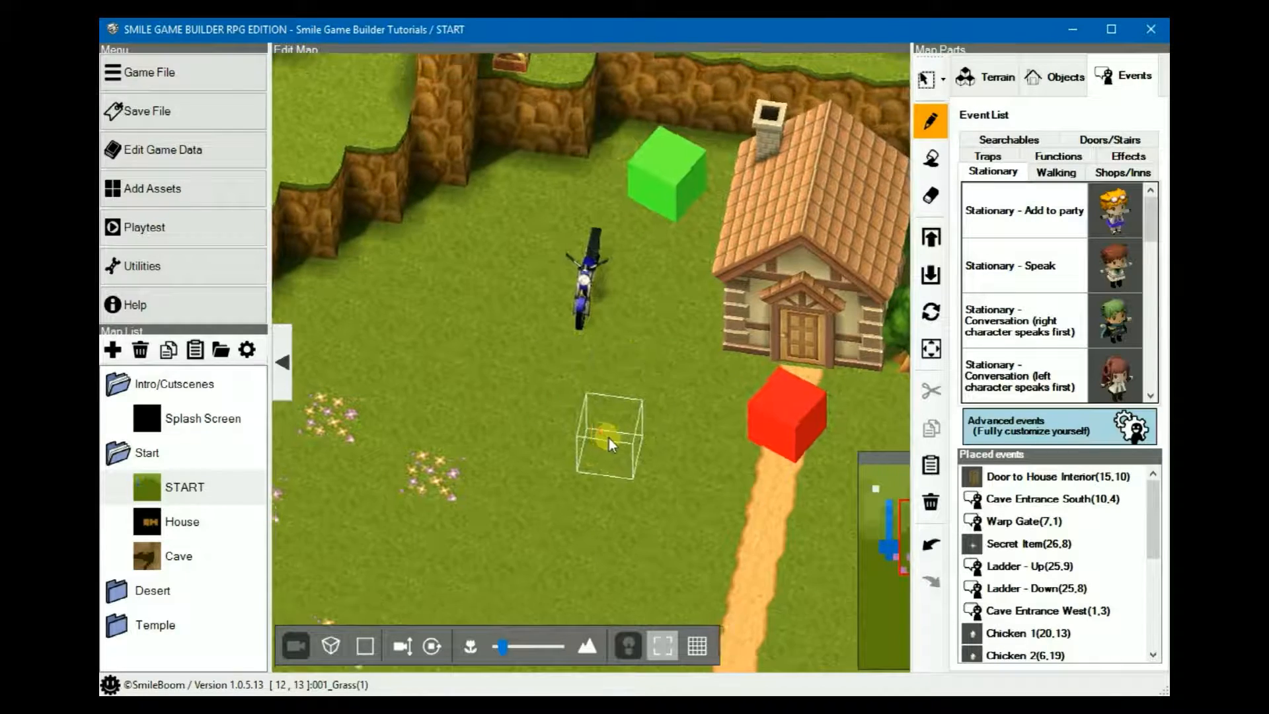
Look over the START map around the house and forest edge, and locate the red mailbox beside the dirt path
scroll(609, 438, down, 3)
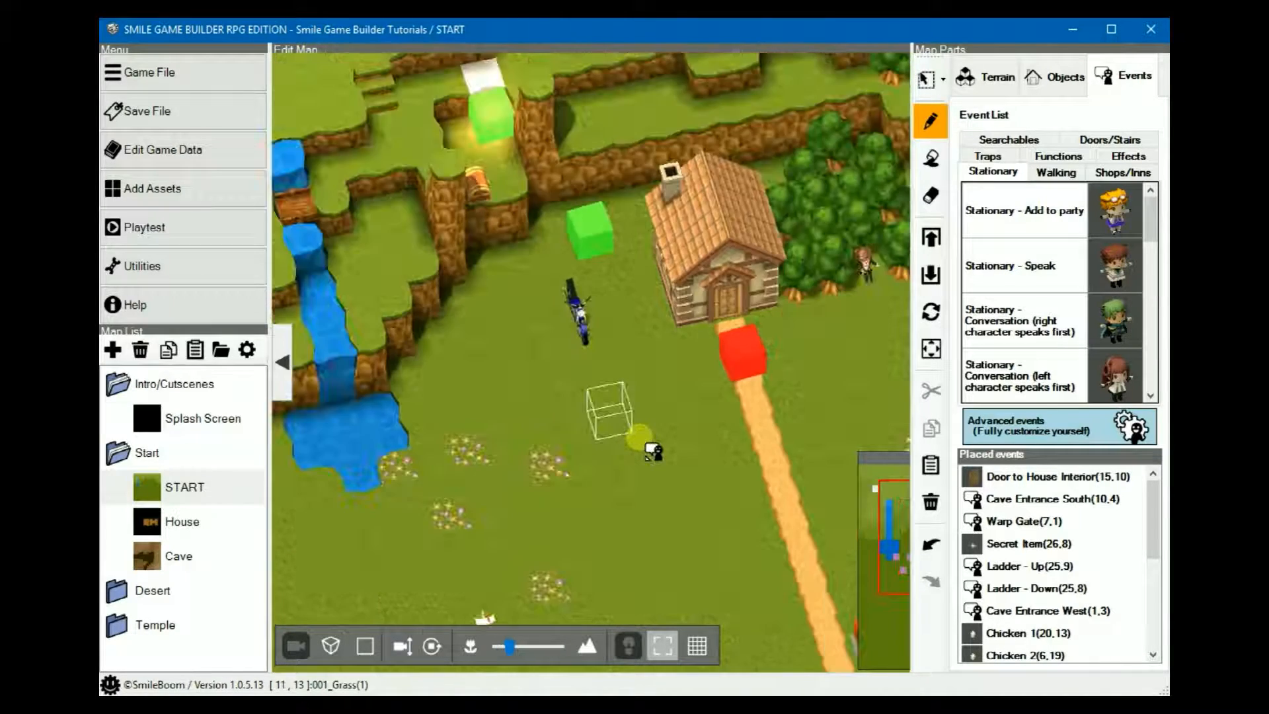
scroll(639, 437, down, 2)
scroll(640, 438, up, 1)
click(695, 454)
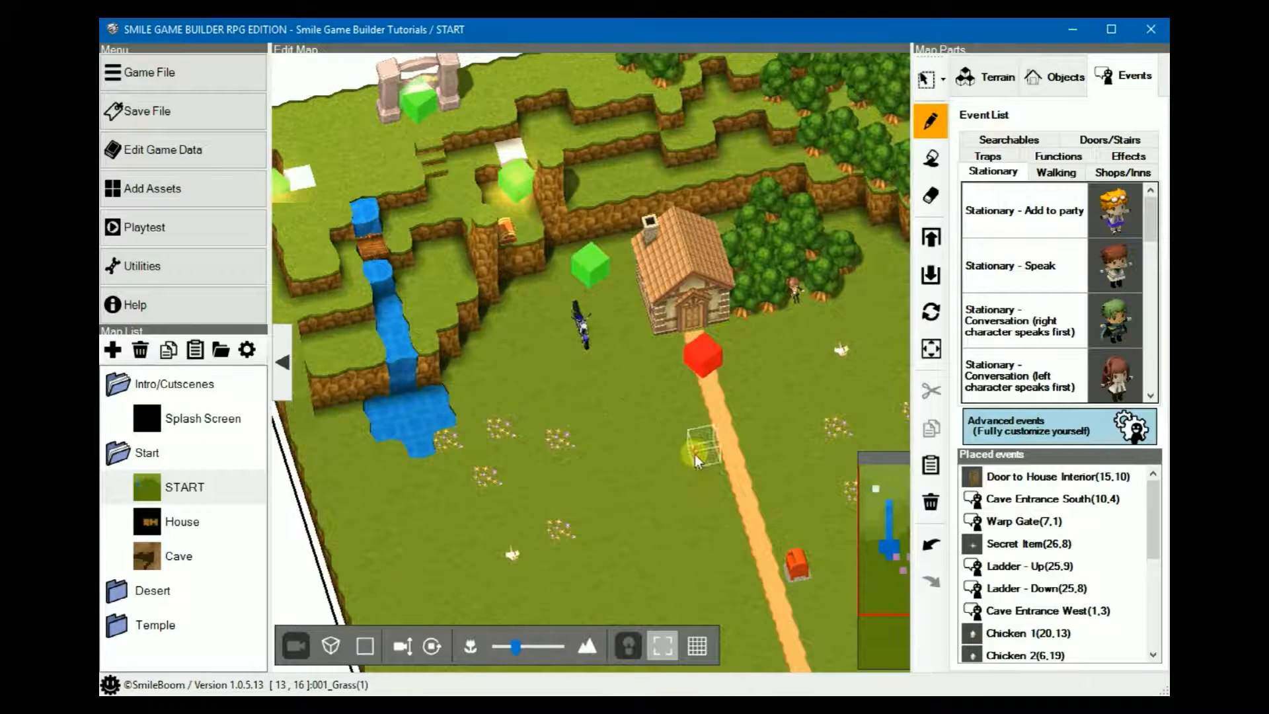
middle_drag(696, 455, 618, 491)
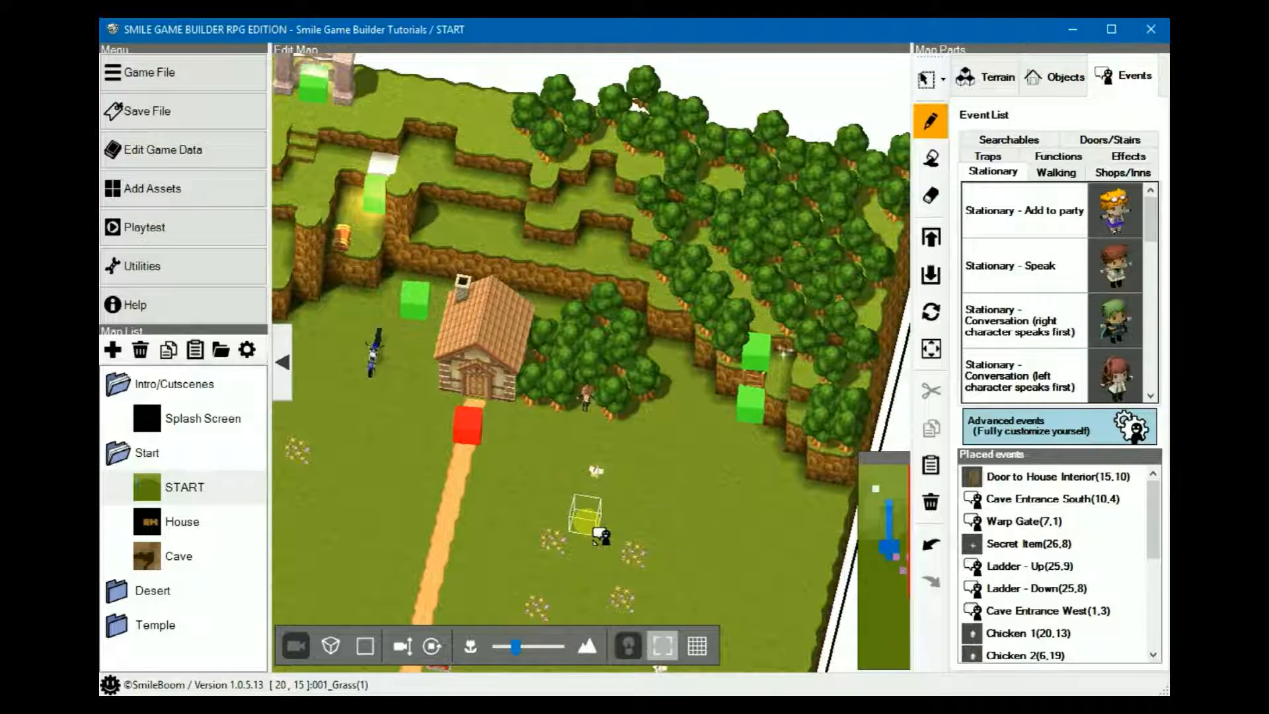
mouse_move(586, 520)
middle_down()
mouse_move(618, 522)
mouse_move(605, 523)
middle_up()
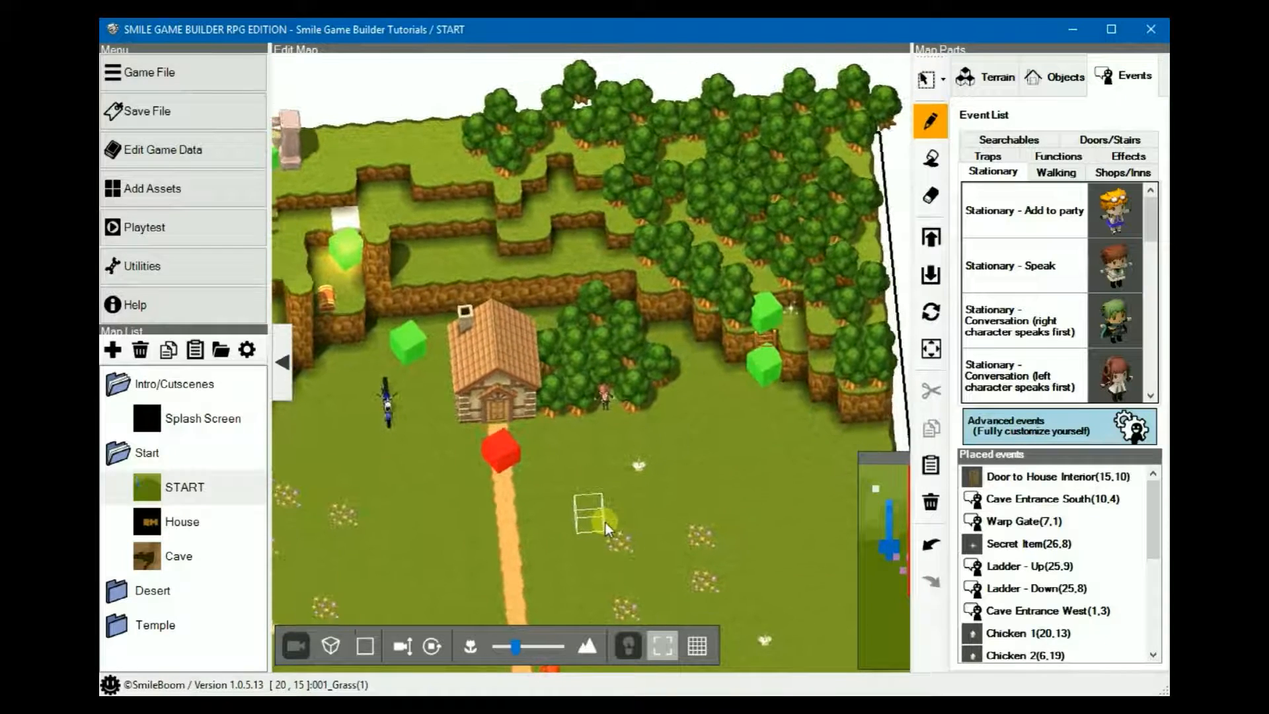
right_drag(588, 528, 569, 488)
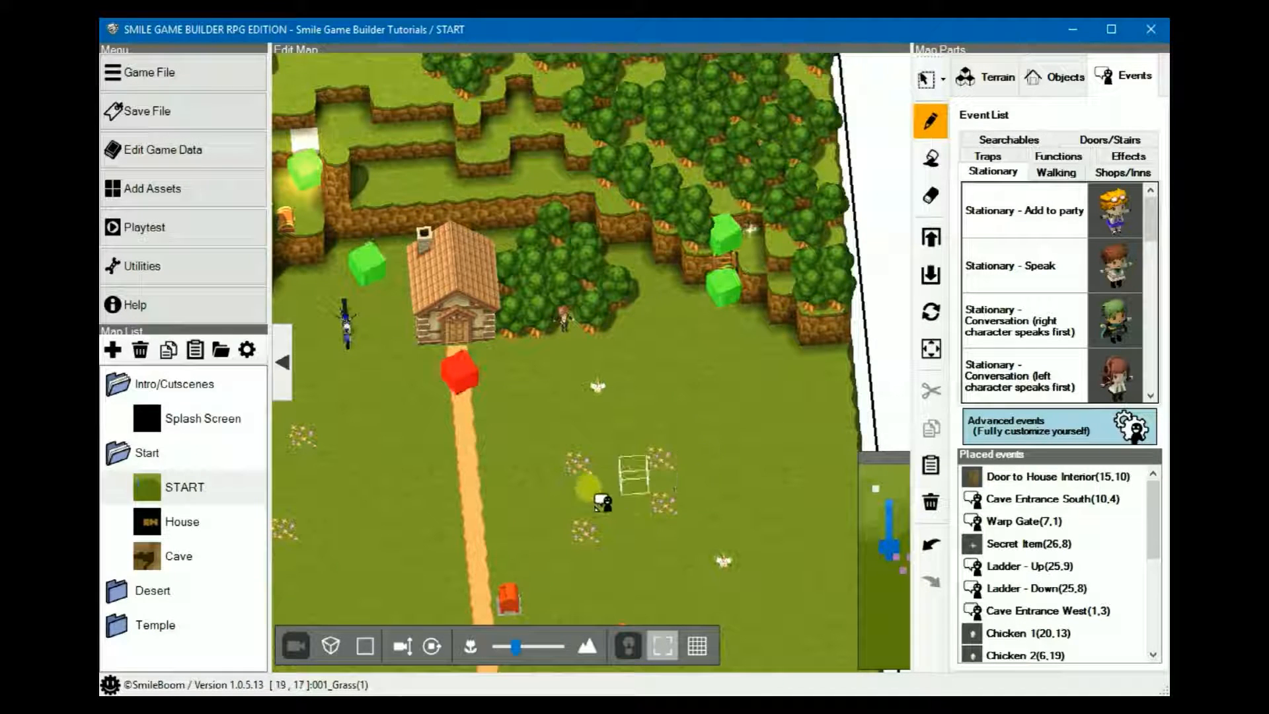
right_drag(558, 524, 566, 491)
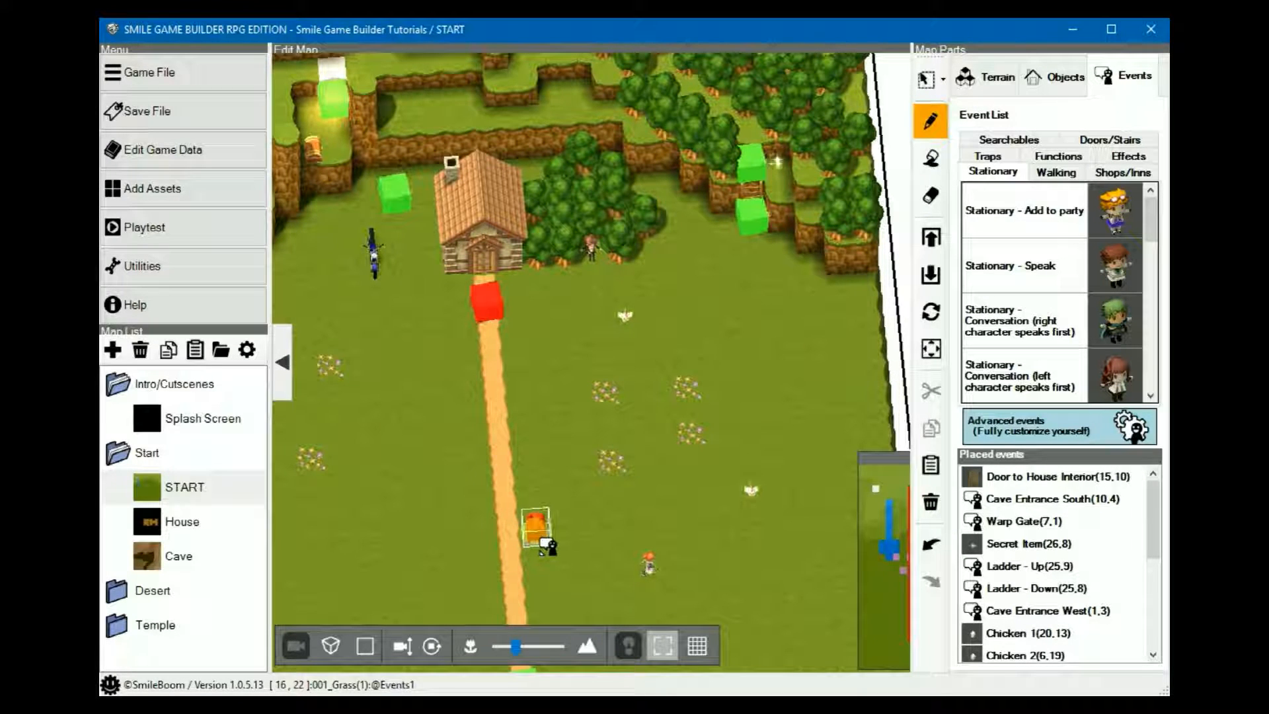
click(535, 533)
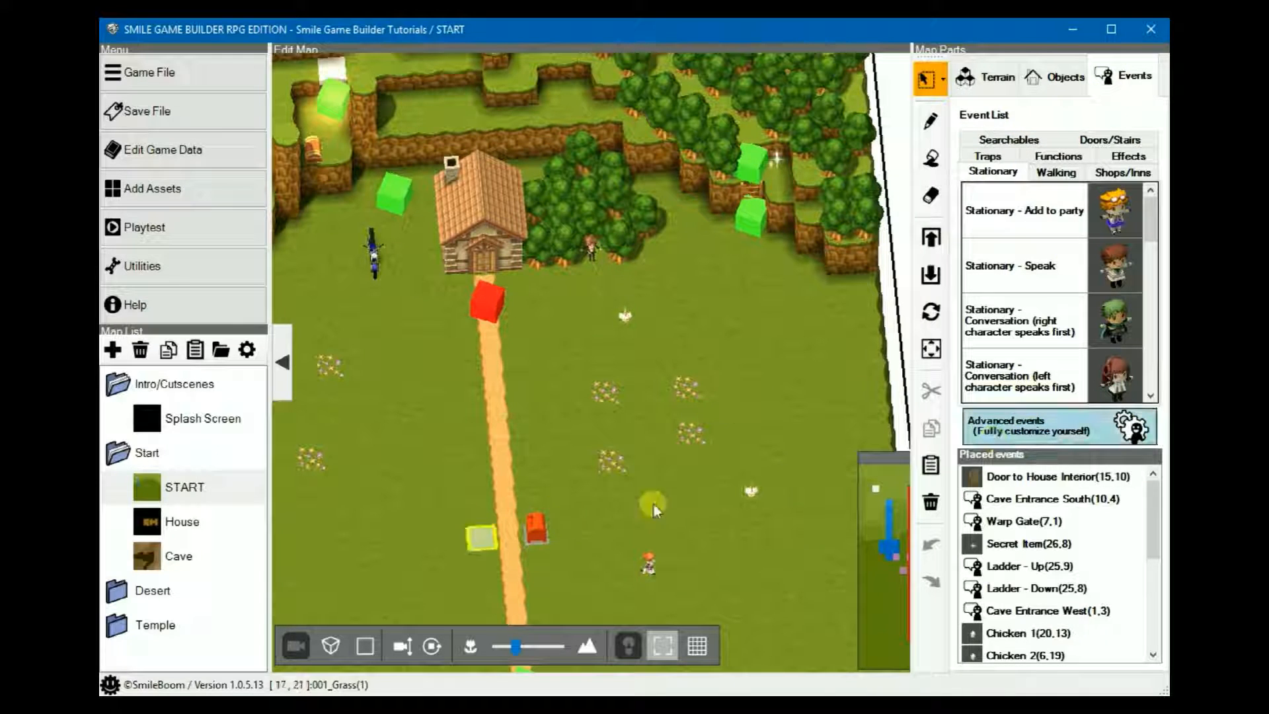
Start a new advanced event beside the dirt path and browse the 3D graphics in the Object - Decoration category
click(1011, 427)
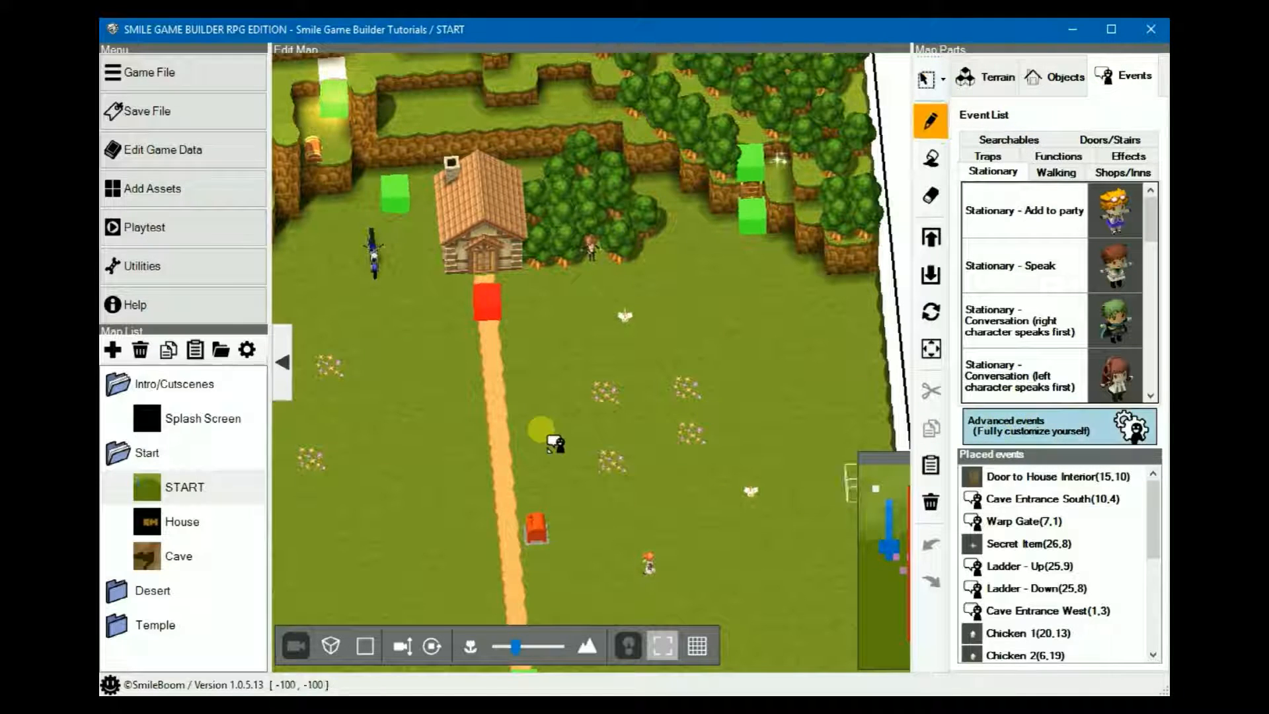
click(528, 477)
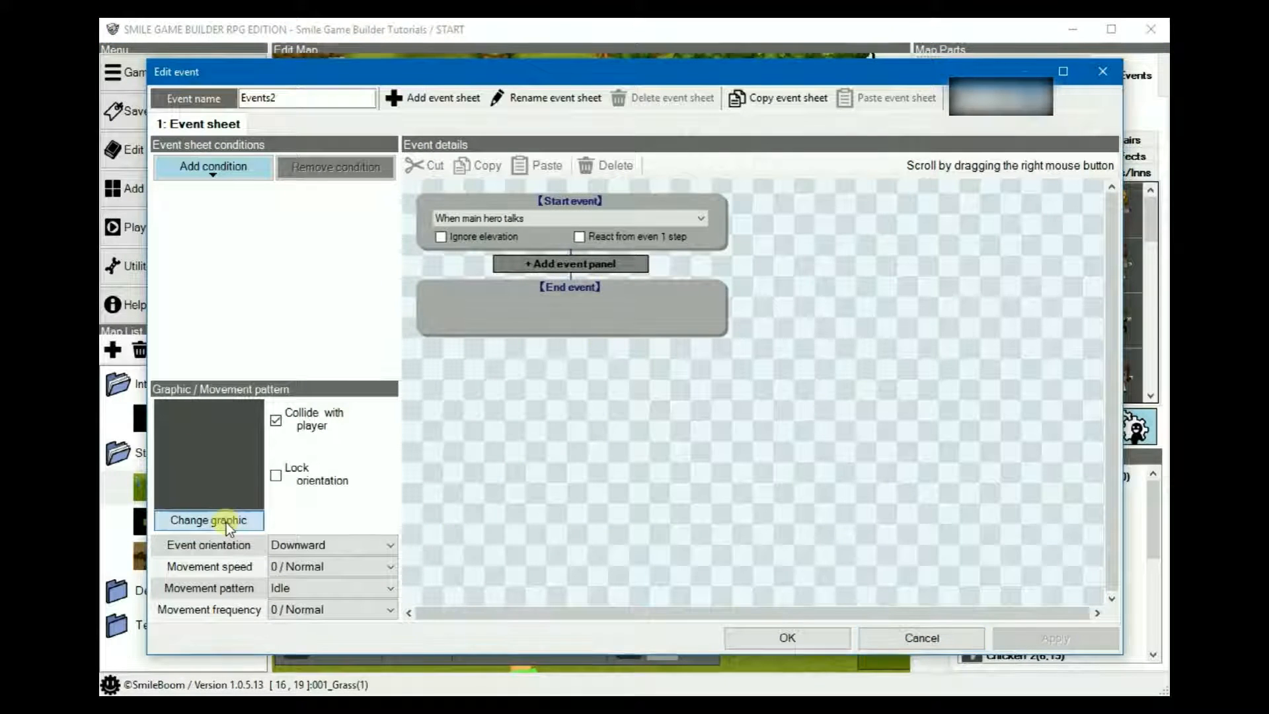
click(230, 523)
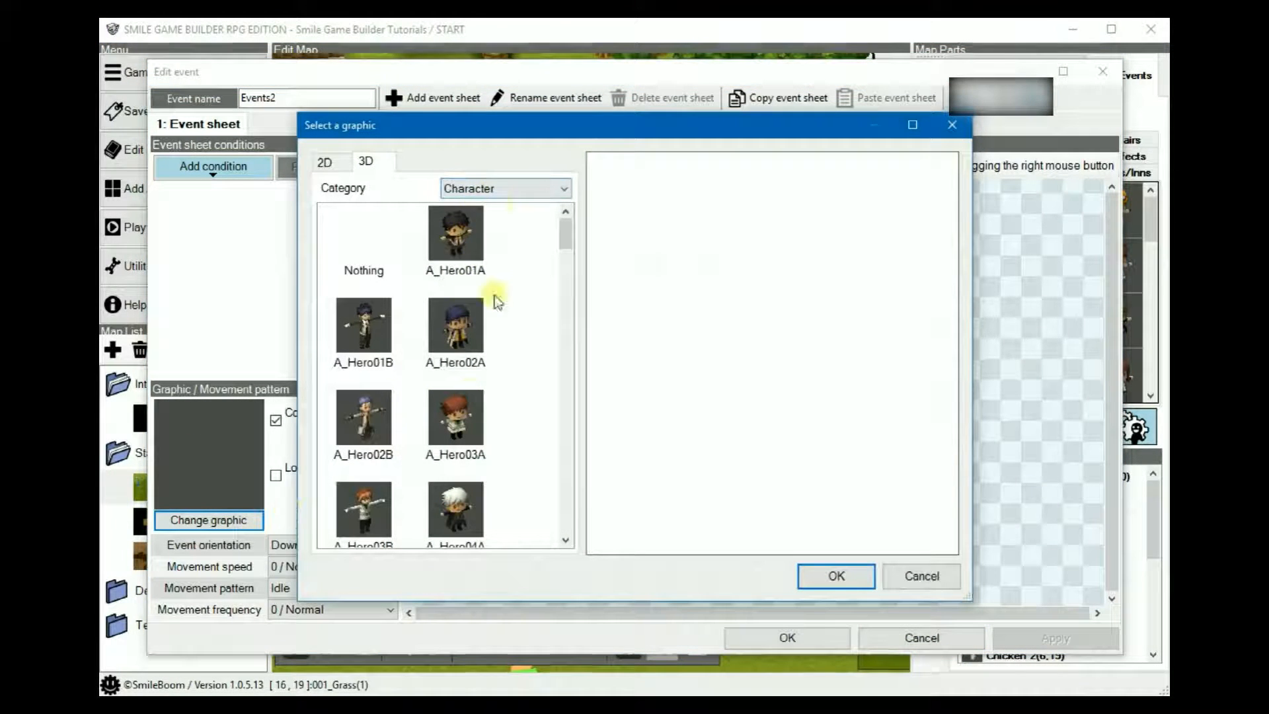
click(510, 188)
click(514, 275)
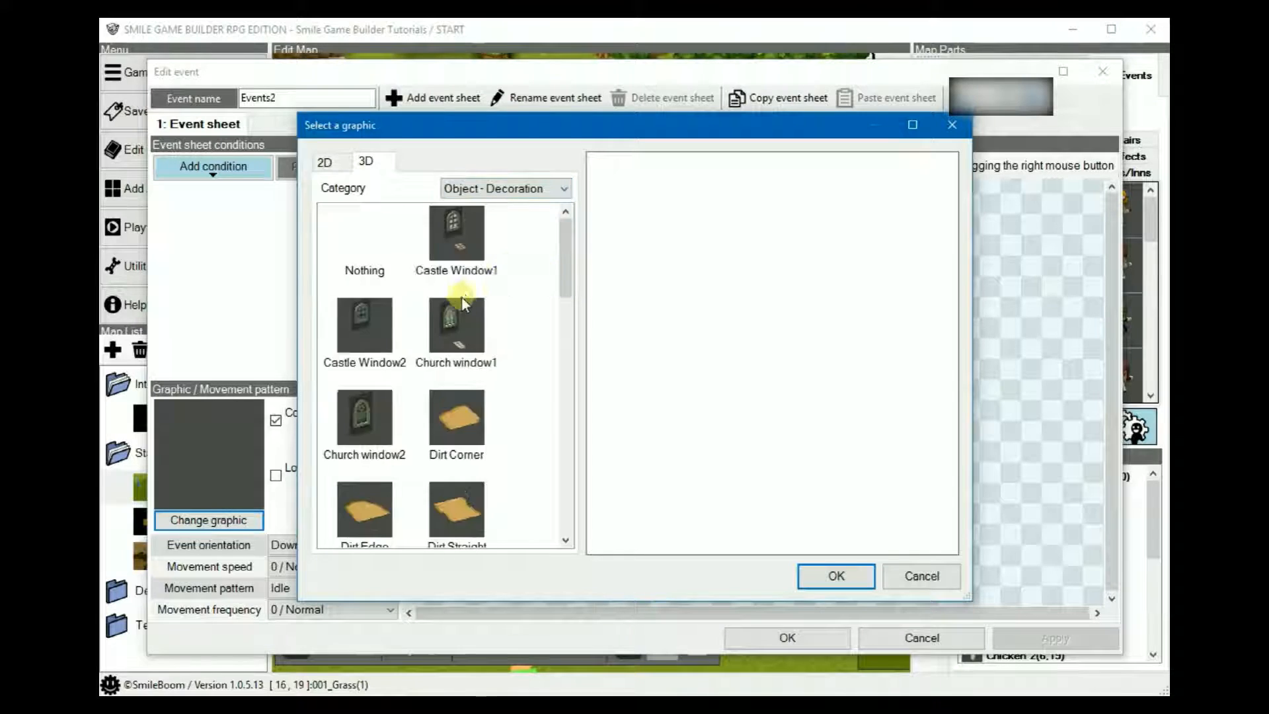
scroll(455, 437, down, 10)
scroll(473, 456, down, 1)
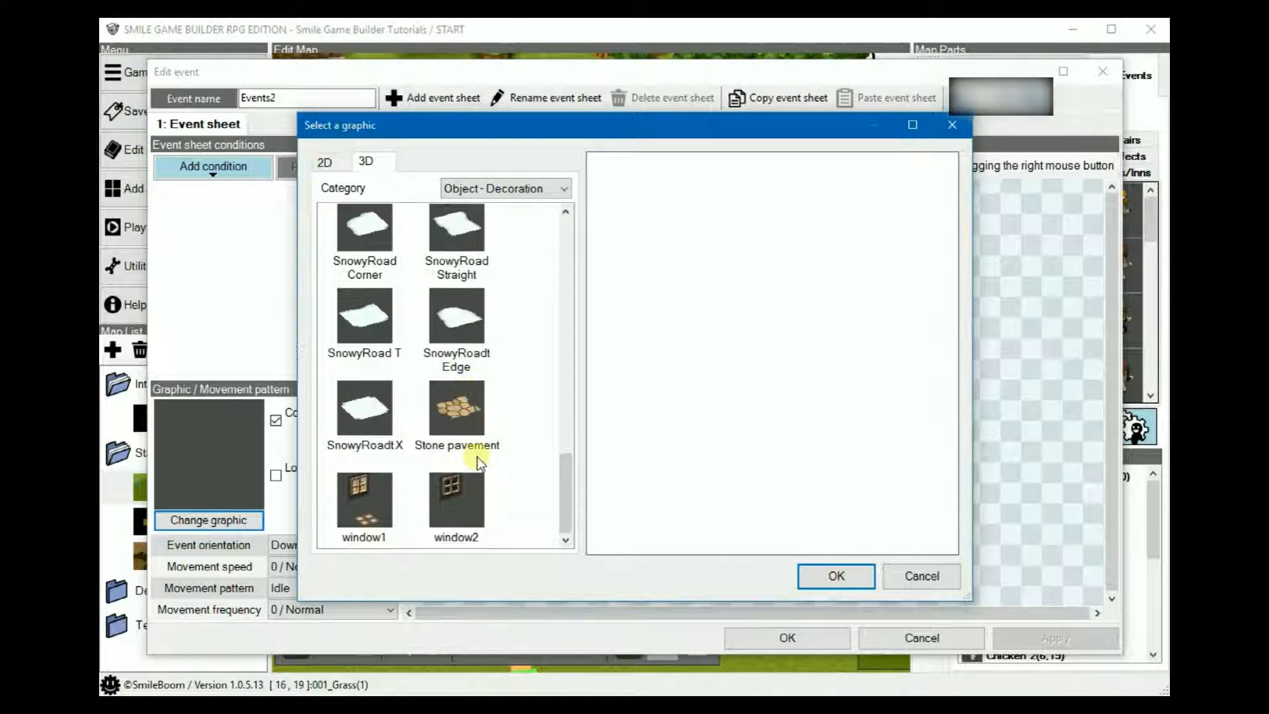
Find the mailbox models among the Object - Gstyle graphics, and discard the graphic selection and the new event
click(502, 188)
click(506, 289)
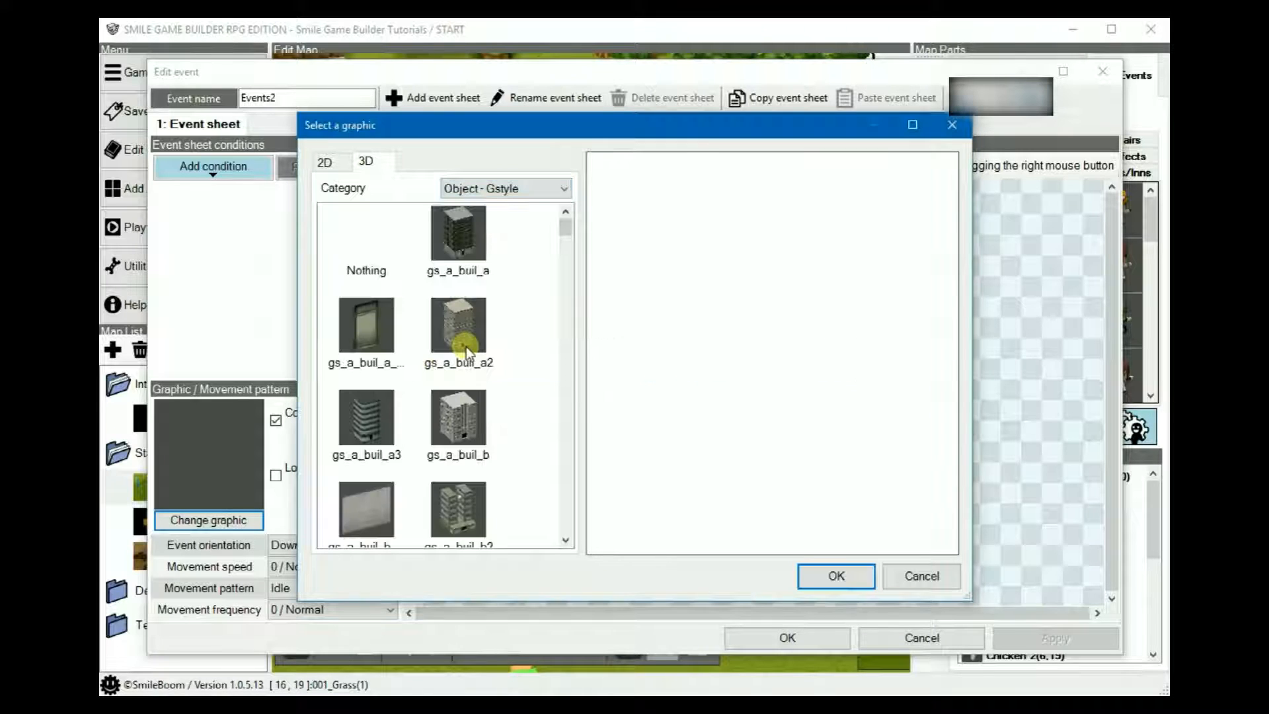
scroll(466, 345, down, 5)
scroll(467, 342, down, 8)
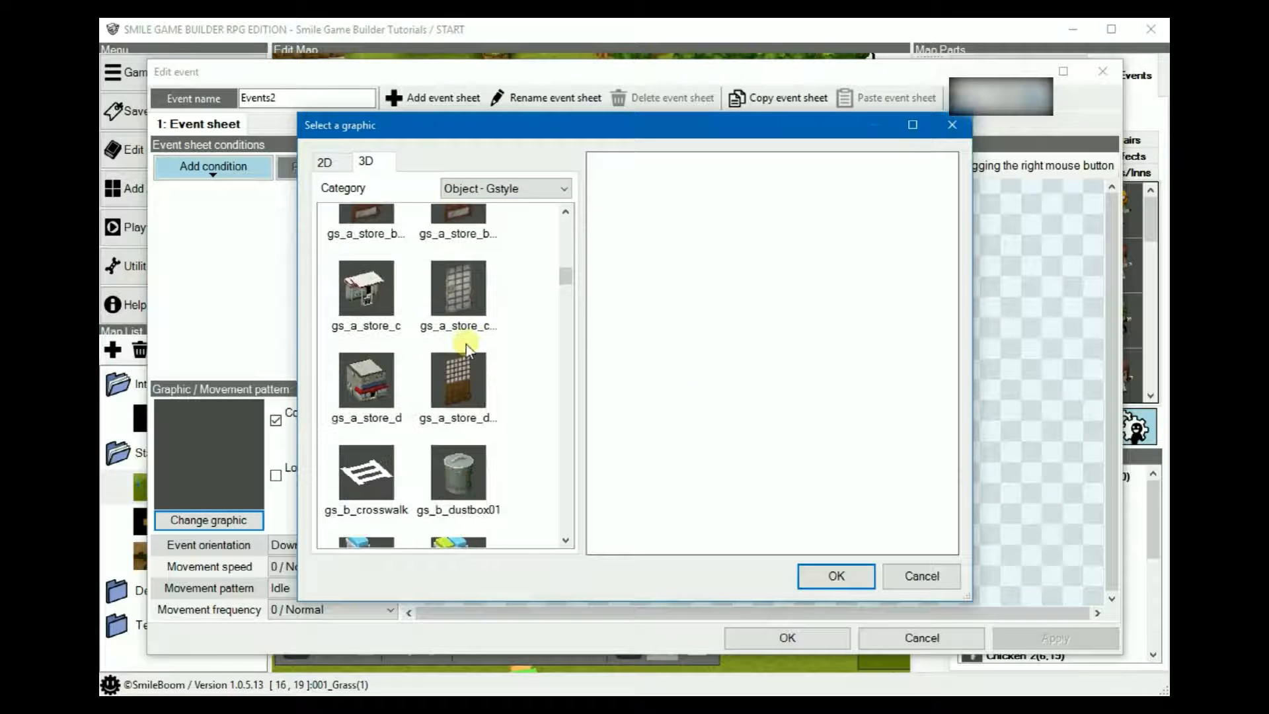
scroll(471, 340, down, 7)
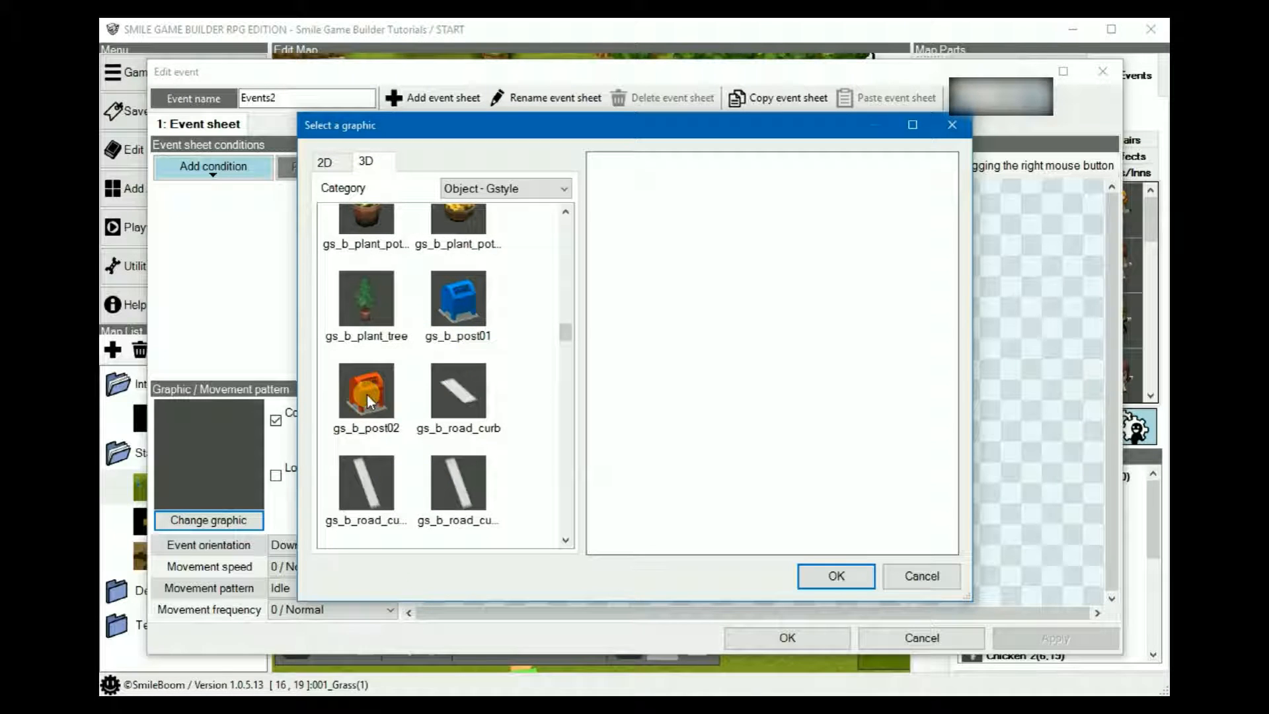
click(922, 575)
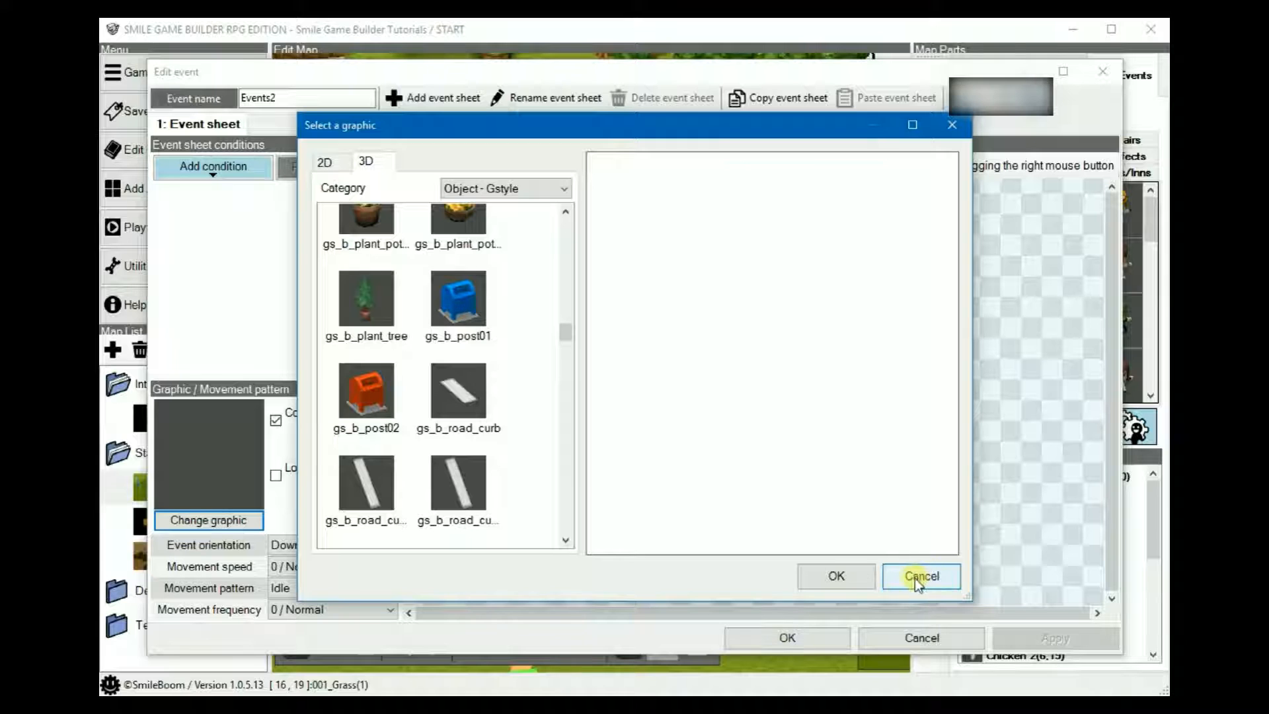
click(915, 578)
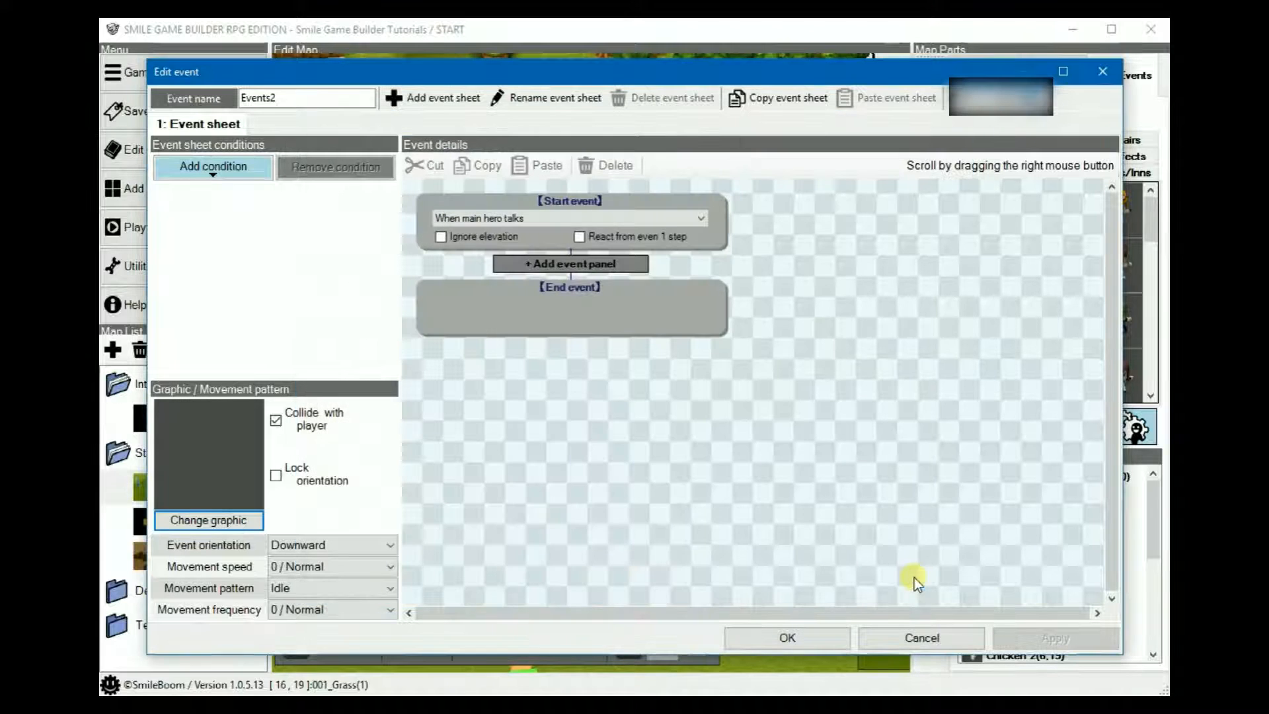
click(937, 637)
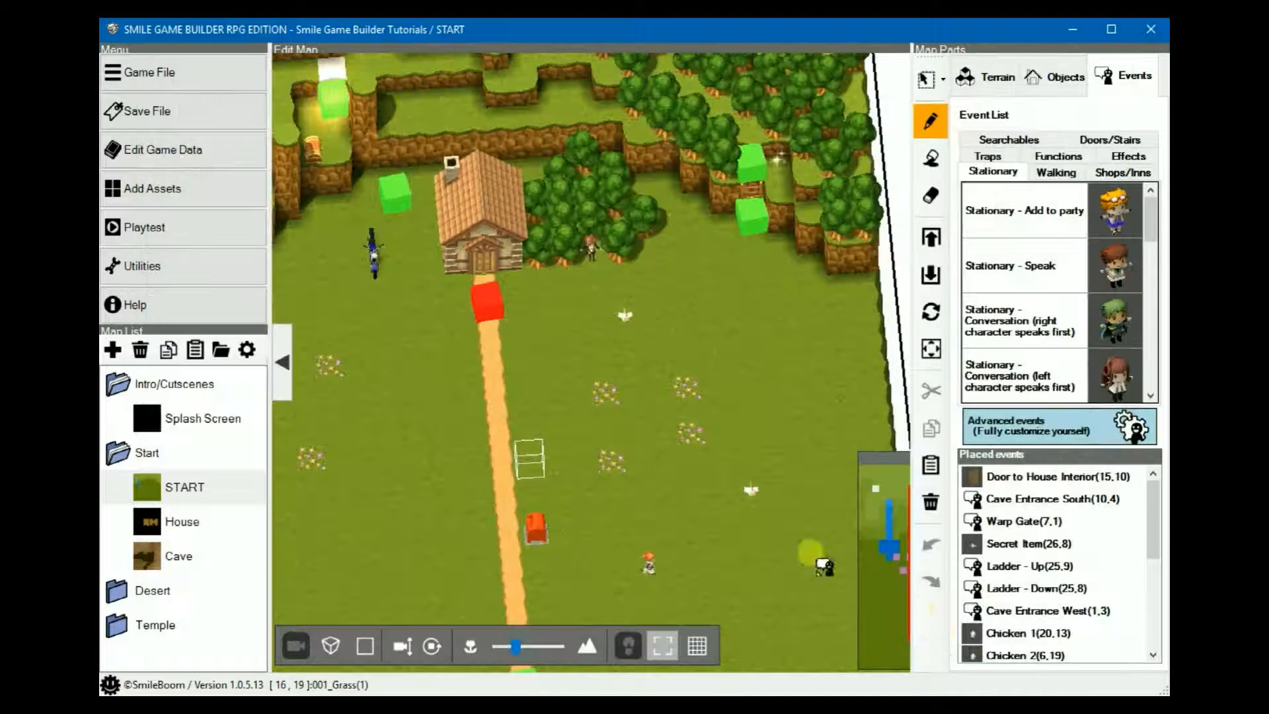
Open the red mailbox's event settings and examine the contents of its Display message panel
right_click(536, 534)
right_click(537, 529)
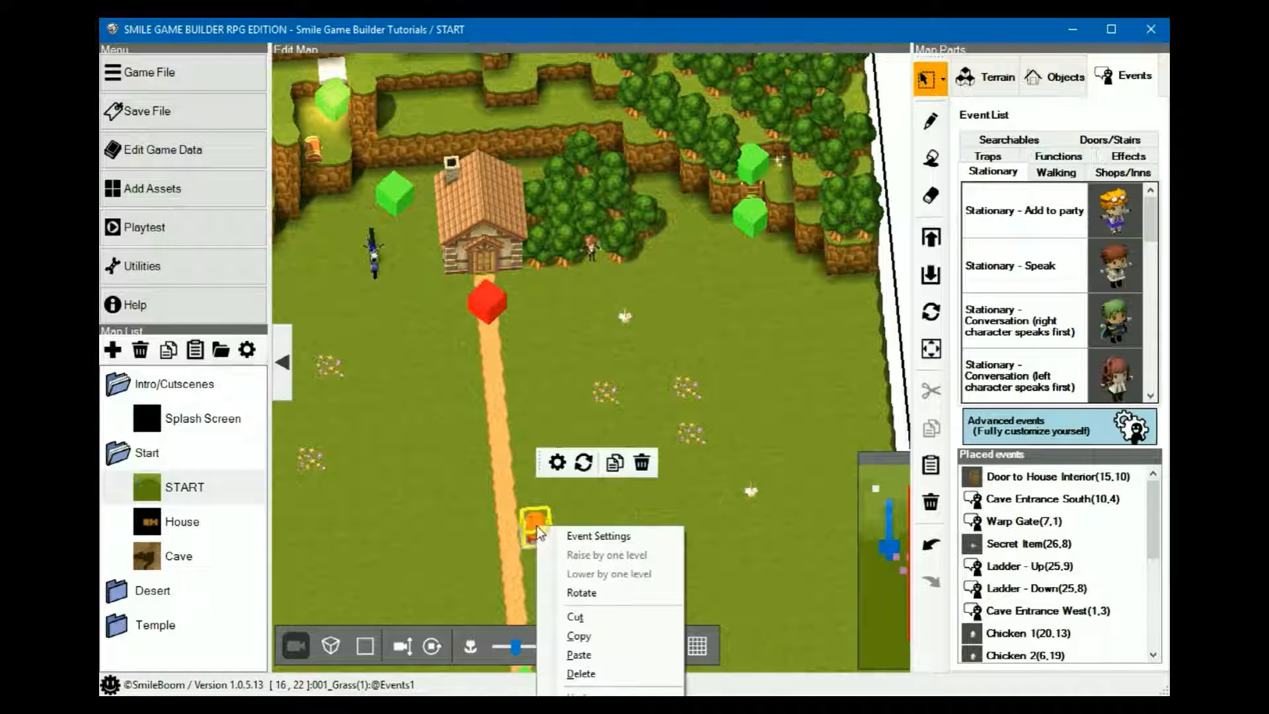
click(594, 533)
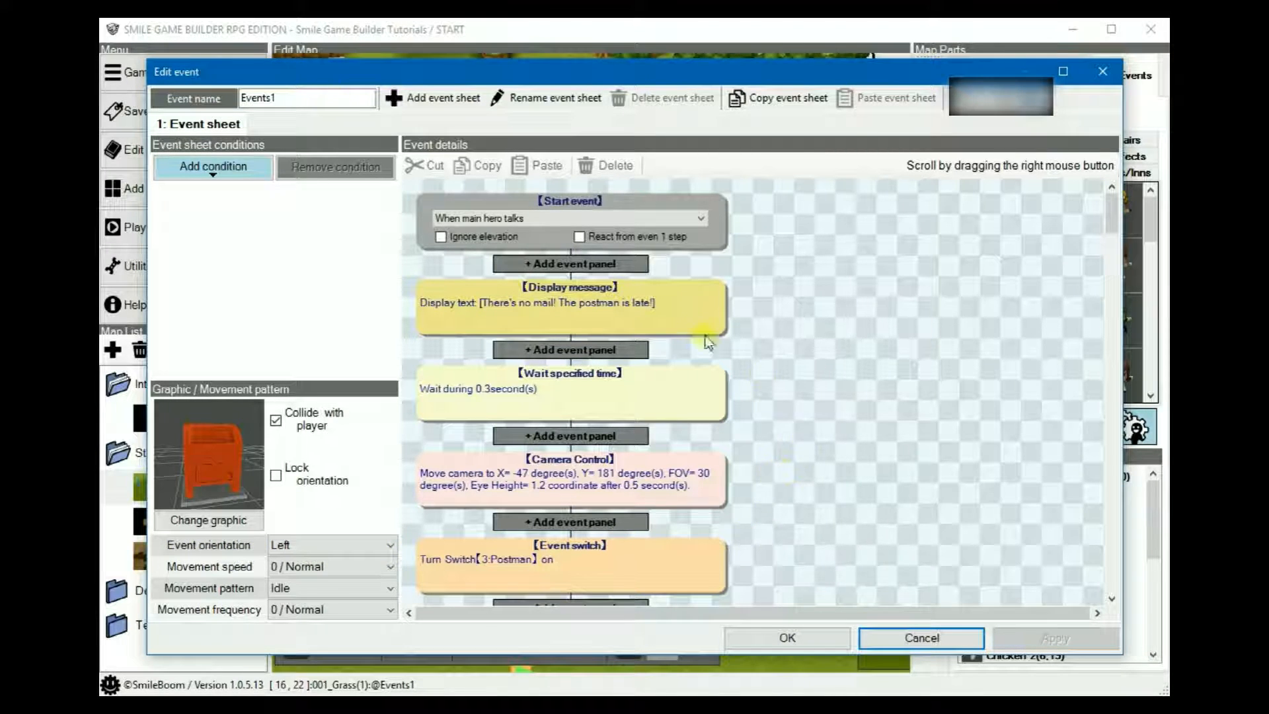
click(681, 301)
scroll(856, 389, down, 3)
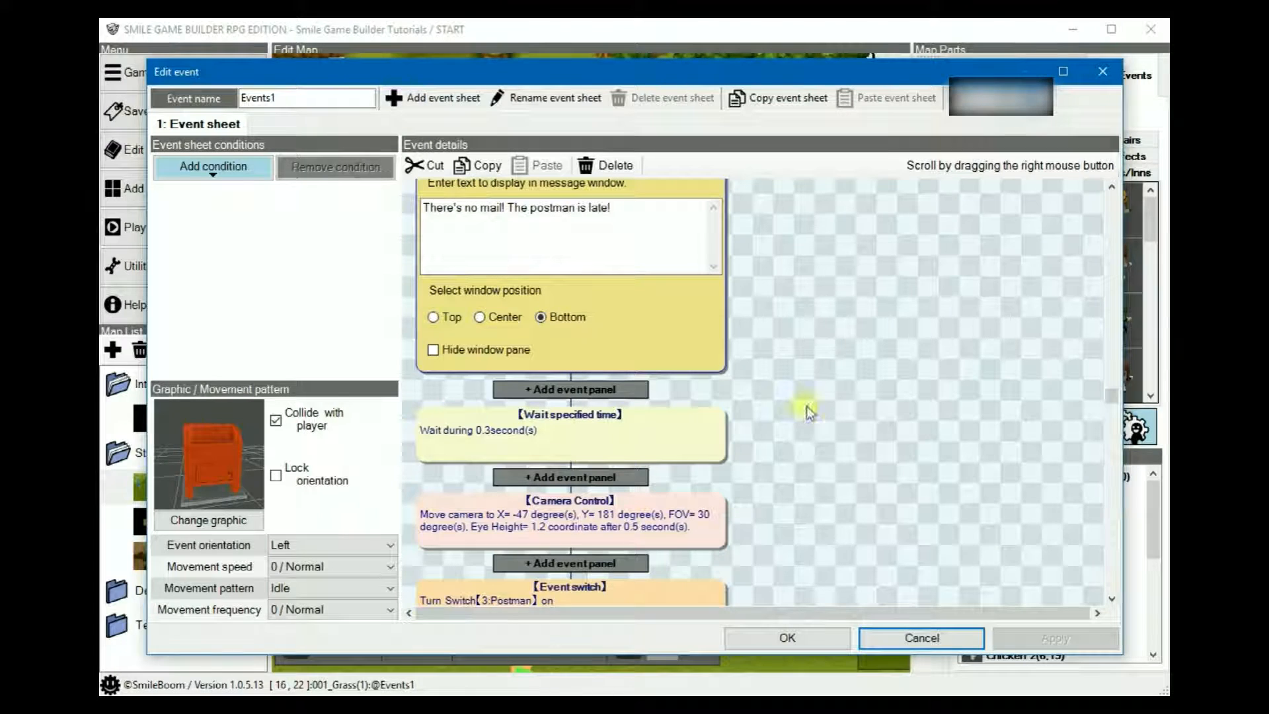
Examine the mailbox event's Wait specified time and Camera Control panels, including the first-person camera settings, leaving them unchanged
click(678, 433)
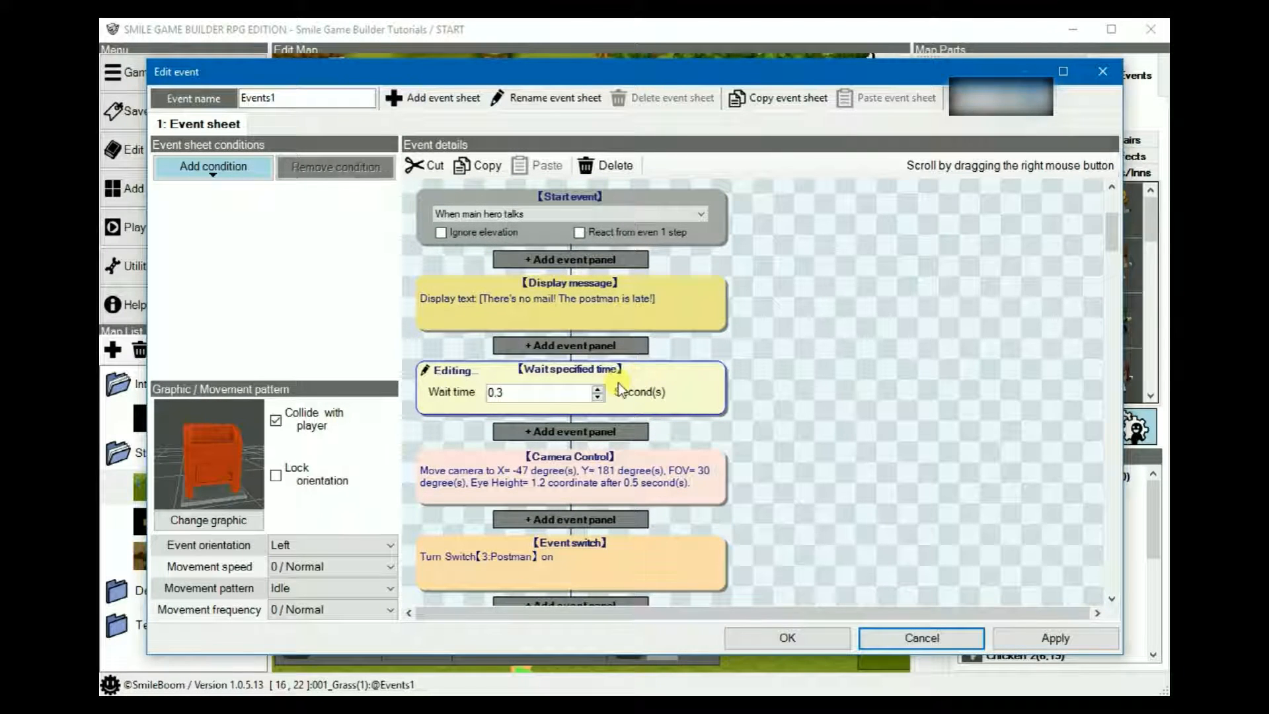
click(654, 466)
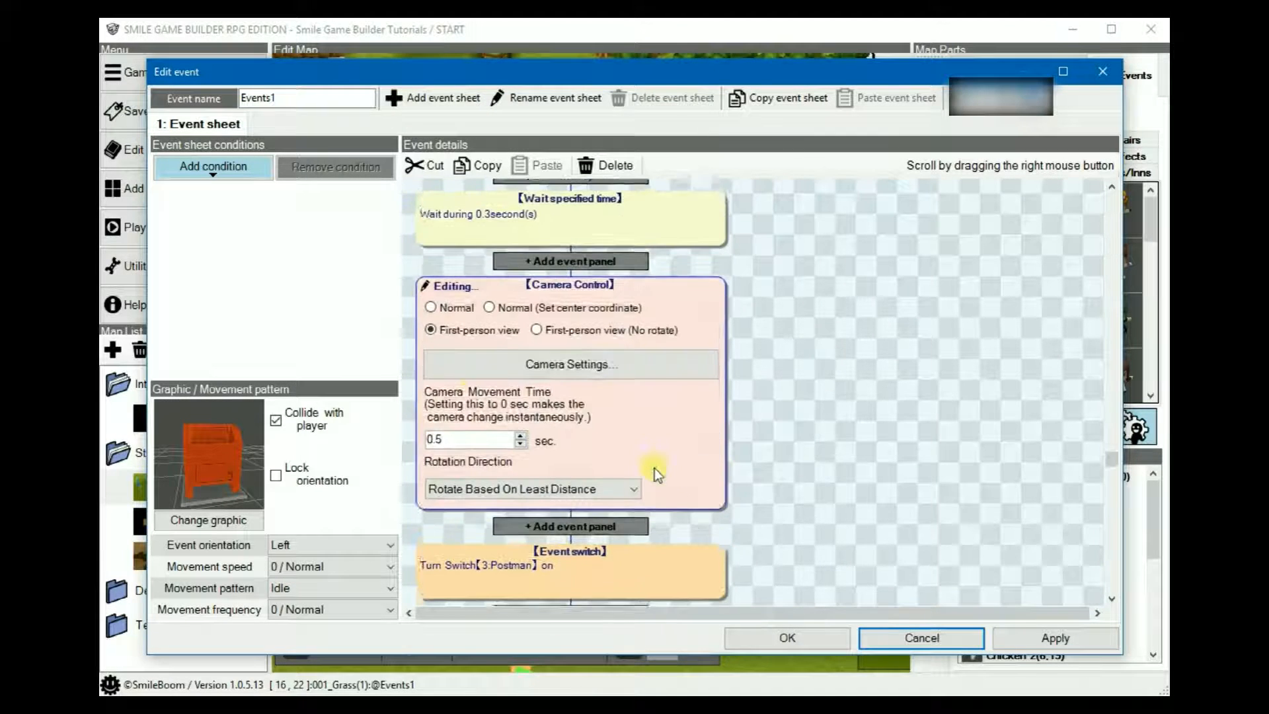
click(552, 368)
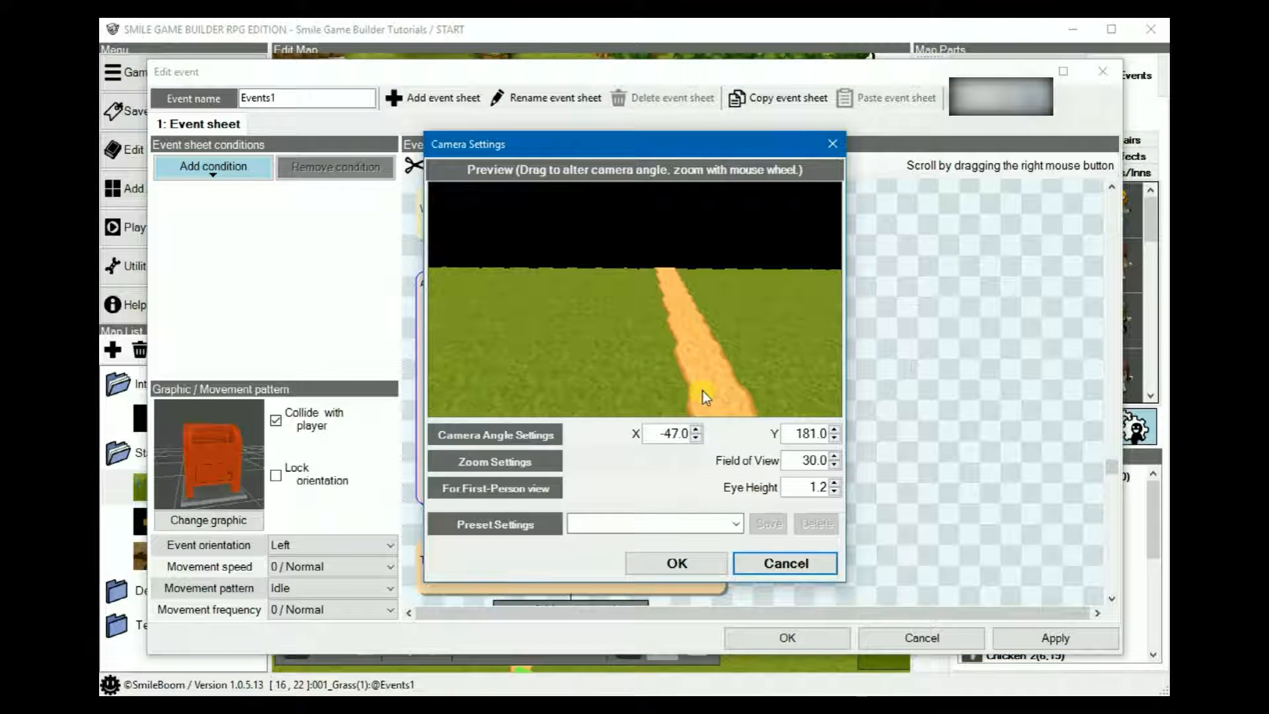
click(800, 565)
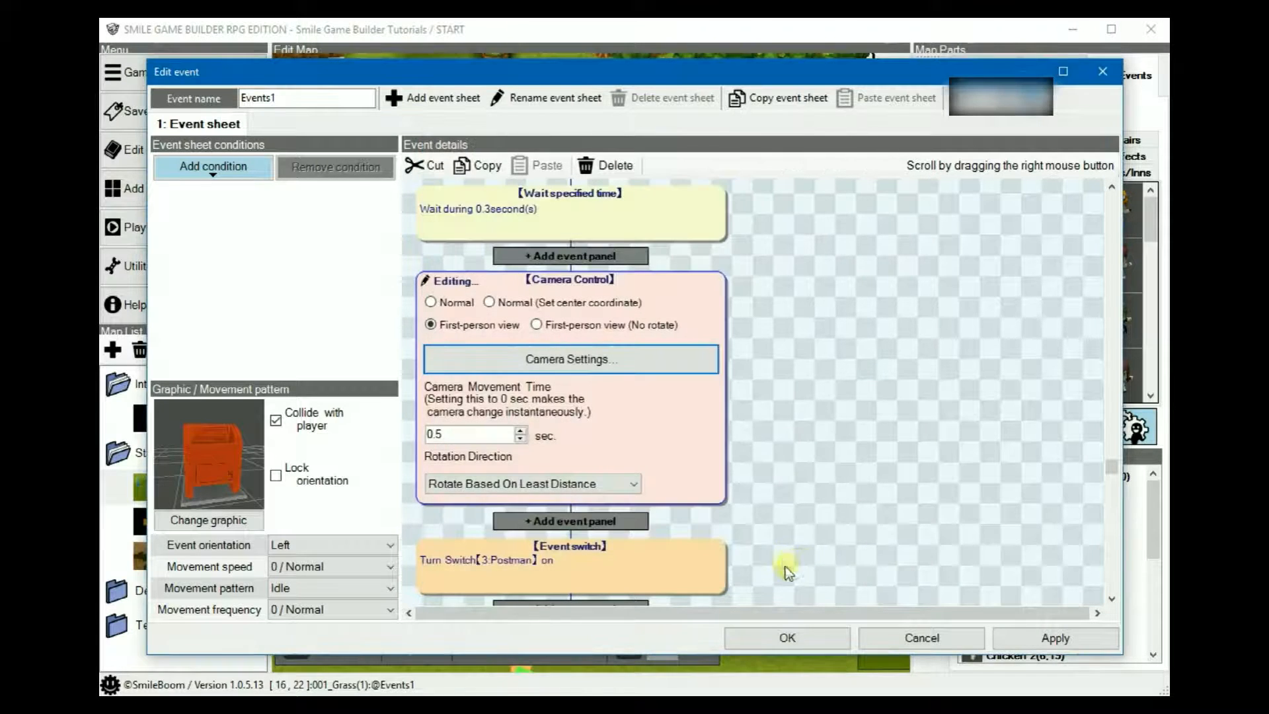
Examine the Event switch panel that turns on the Postman switch, and close the mailbox event without saving
right_drag(789, 477, 777, 355)
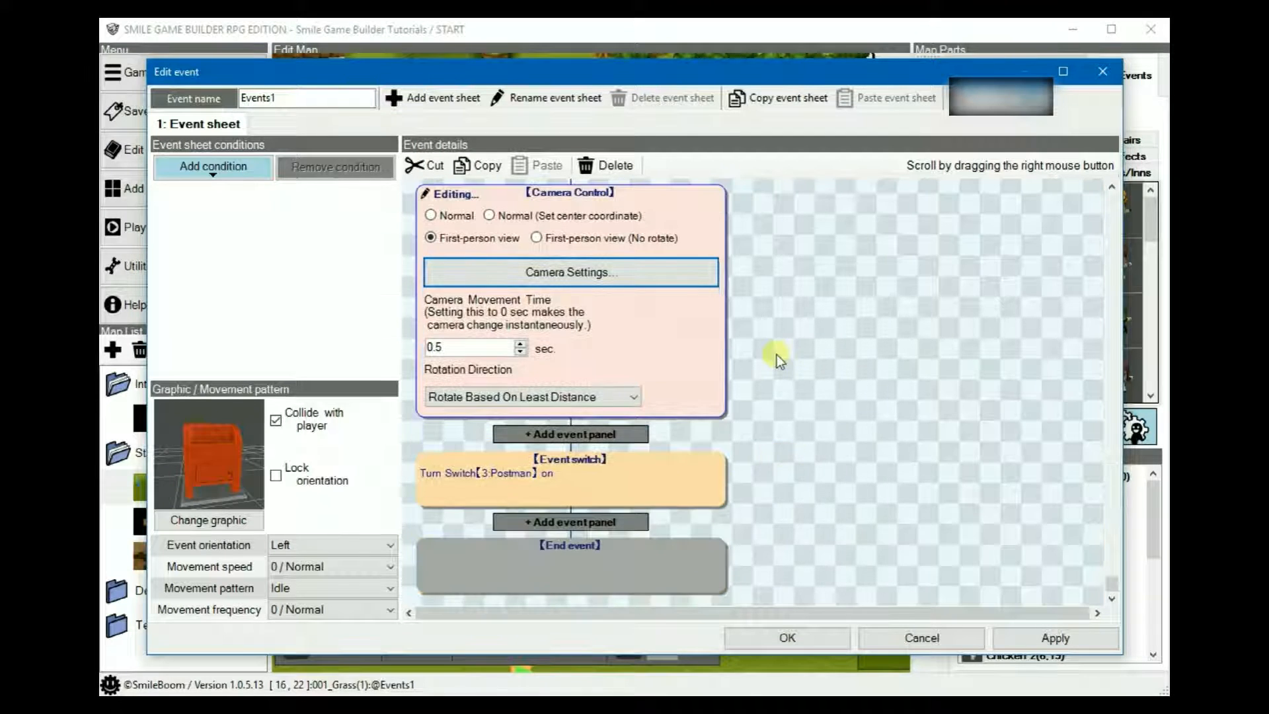
click(643, 472)
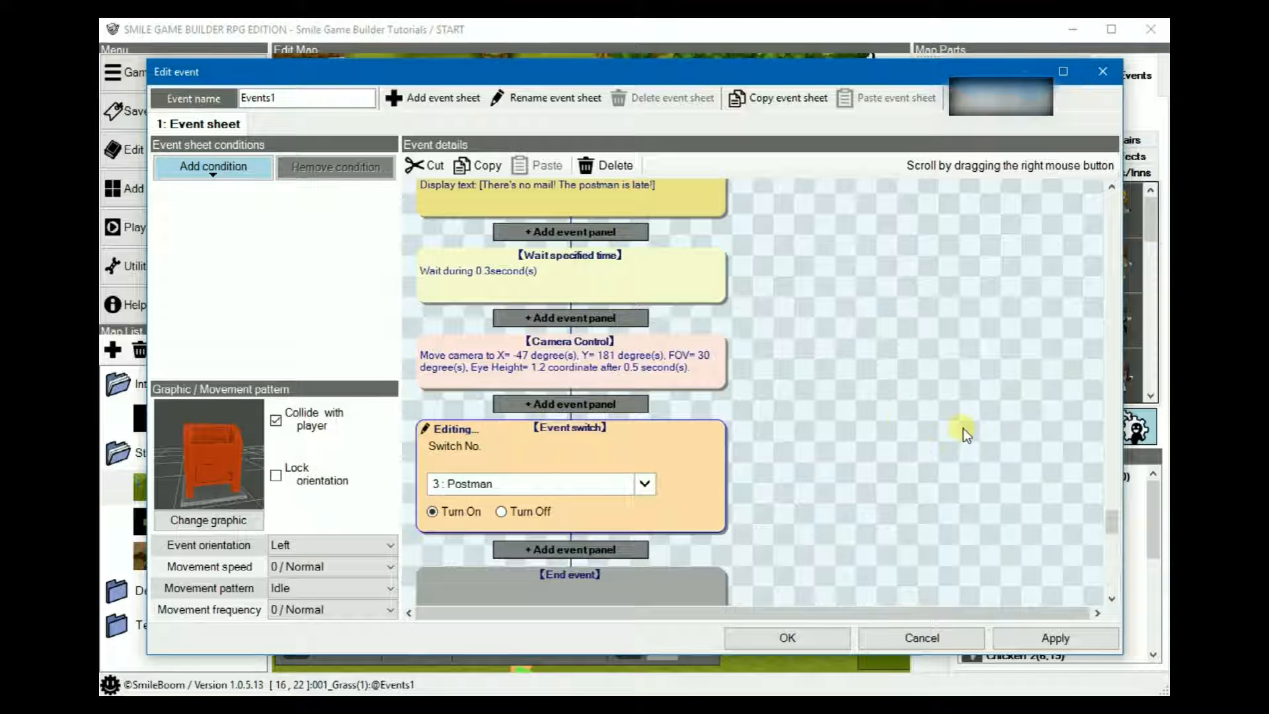
scroll(944, 428, down, 1)
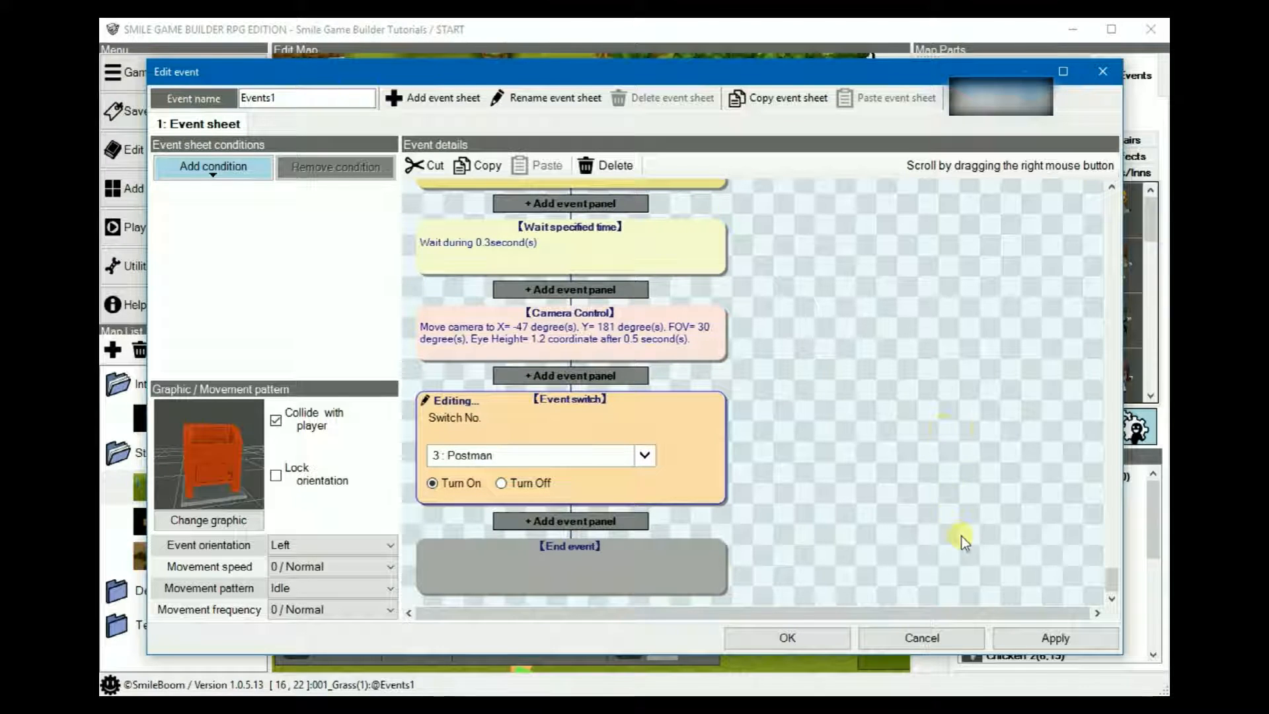
click(899, 645)
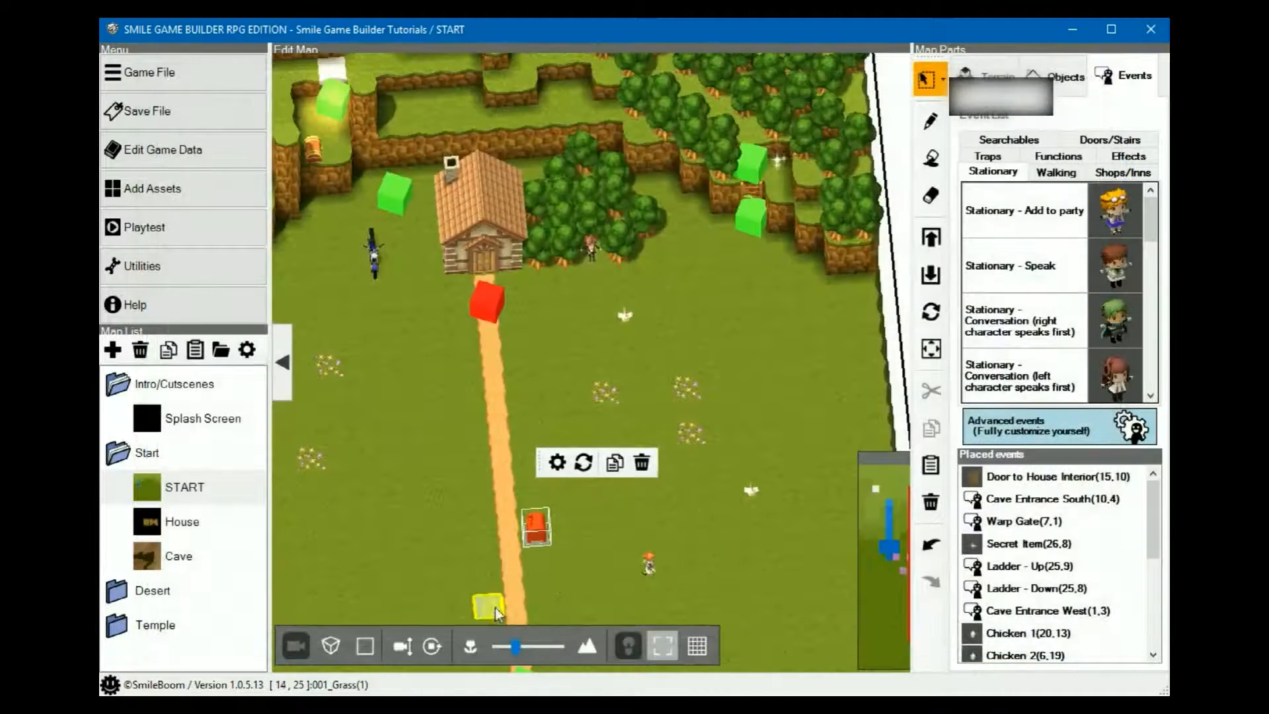
Open the Postman event at the lower end of the dirt path and compare the switch conditions on its first two event sheets
right_drag(607, 545, 587, 462)
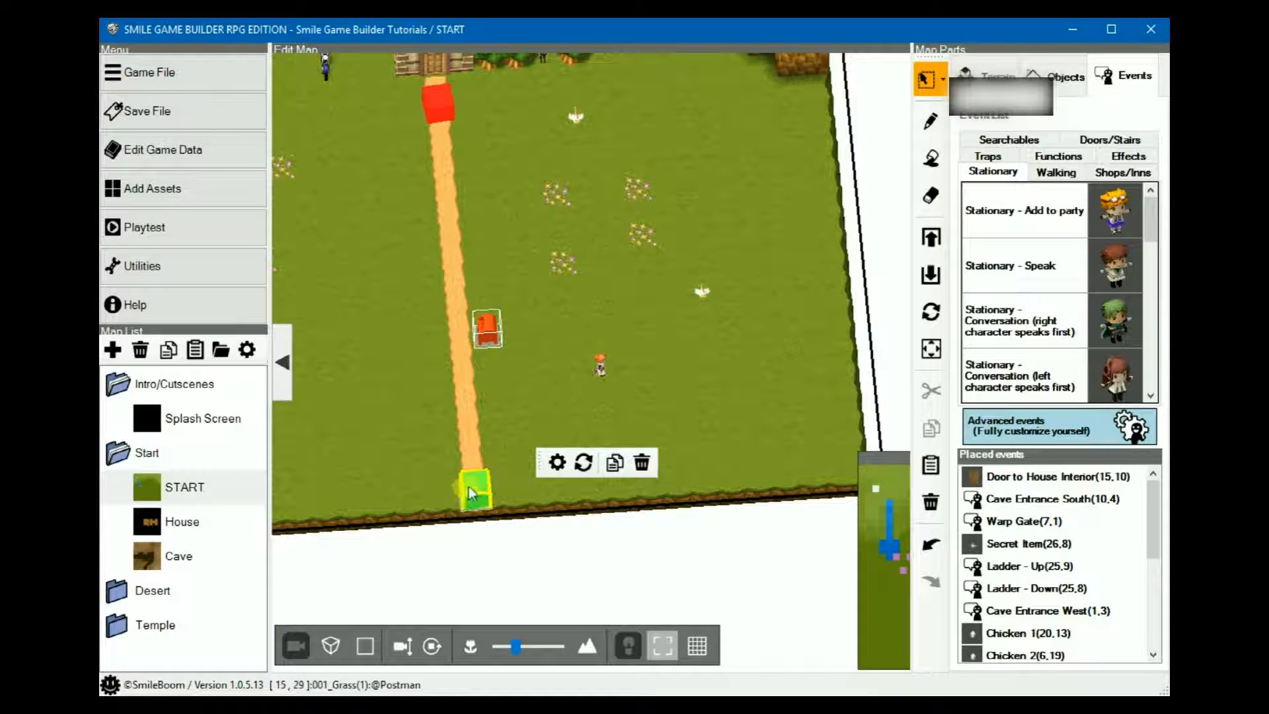
right_click(473, 486)
click(530, 490)
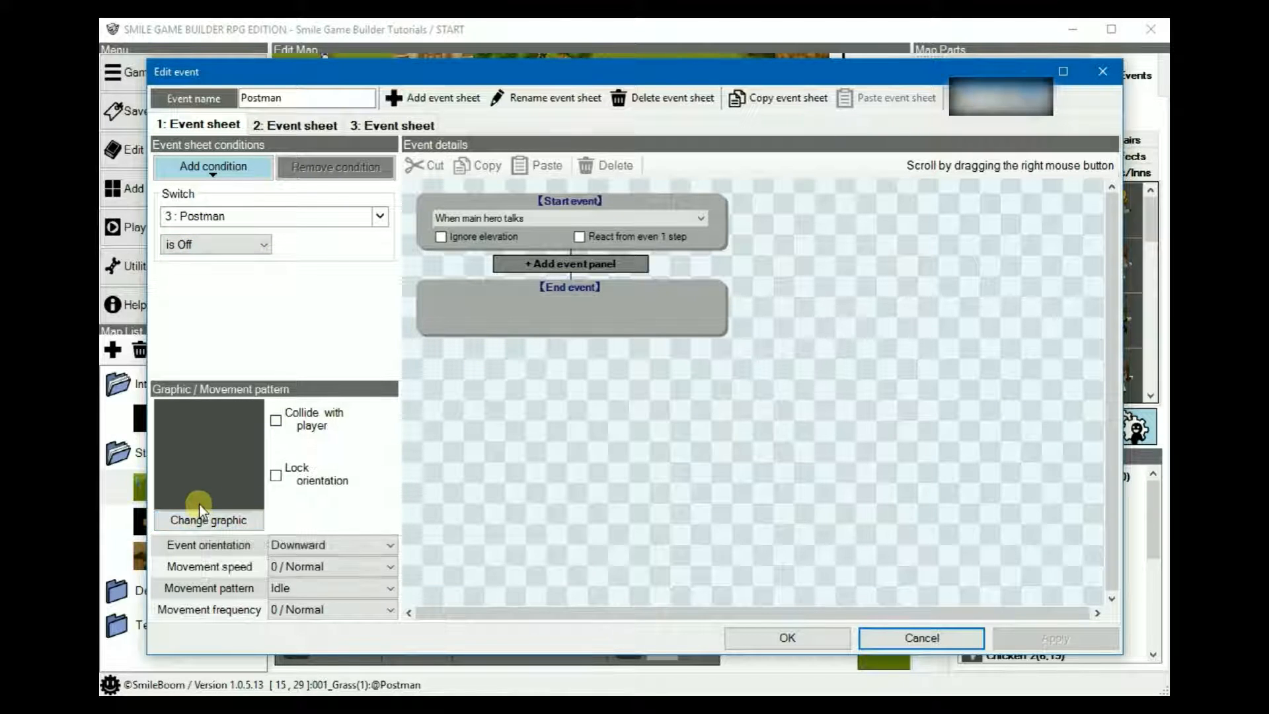
click(299, 129)
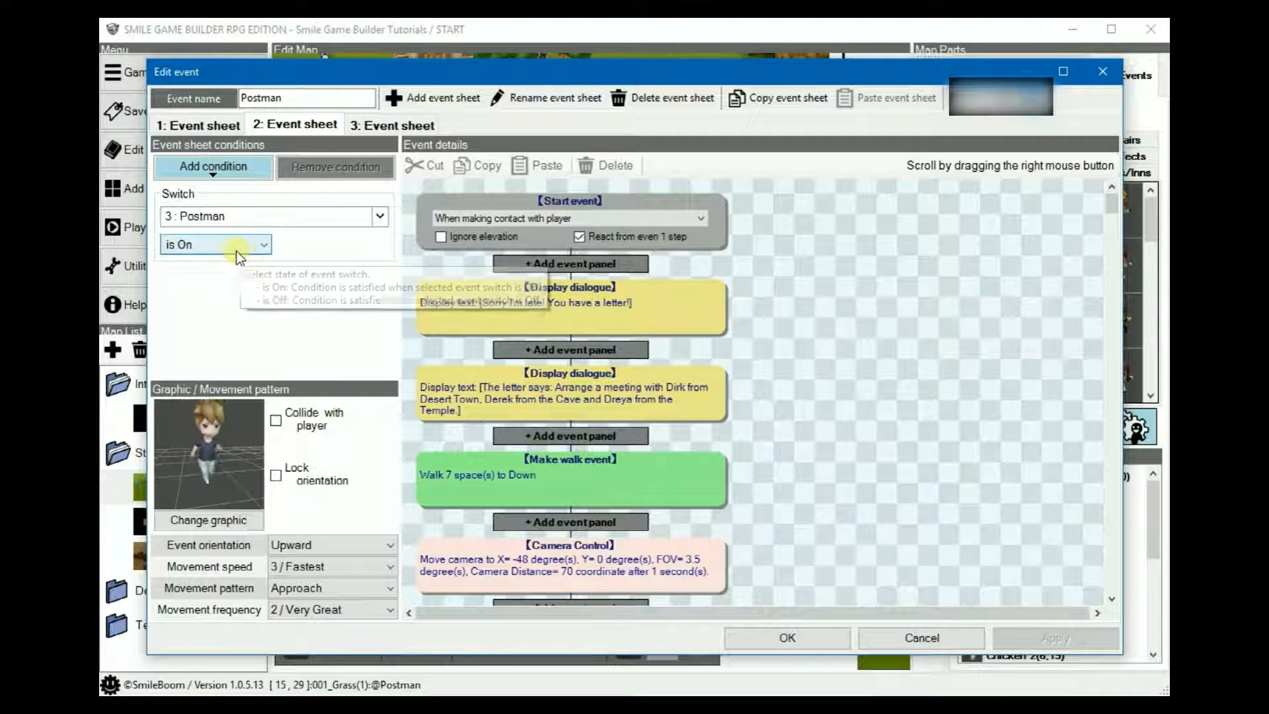
Preview motions such as sitdown and jump for the postman's 3D graphic, discard the selection, and check the movement speed options
click(207, 522)
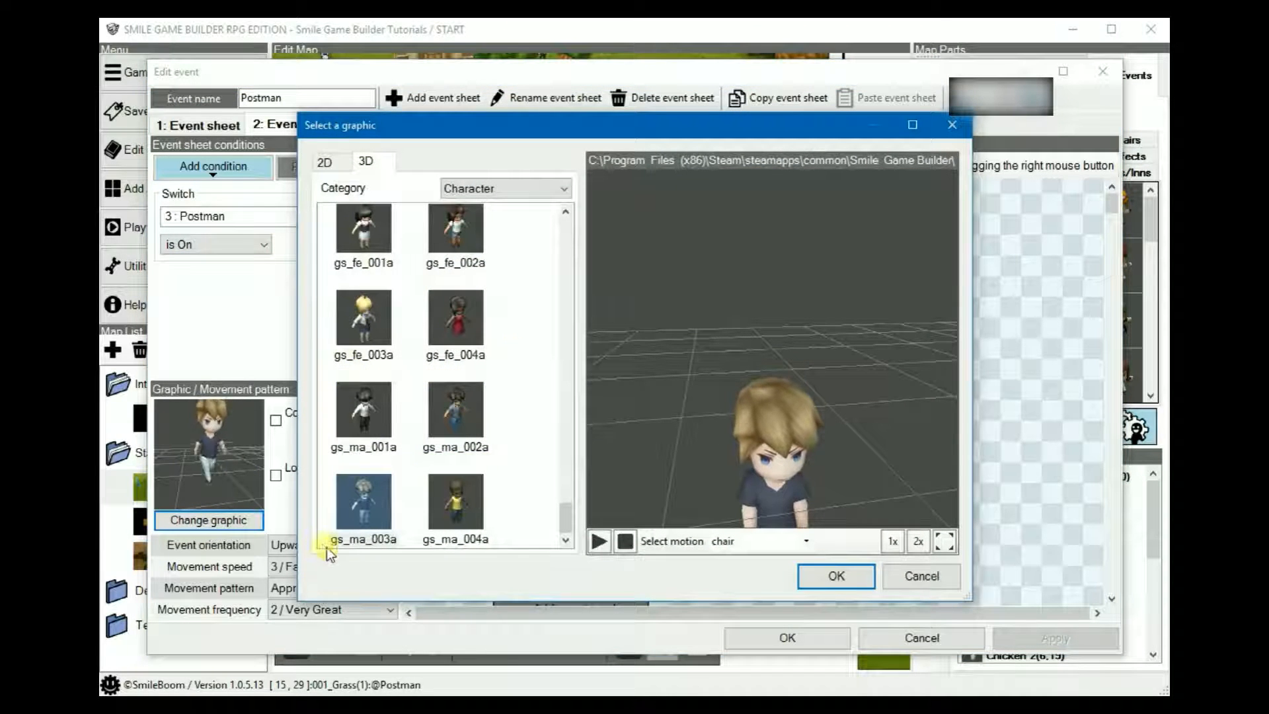
scroll(768, 546, down, 2)
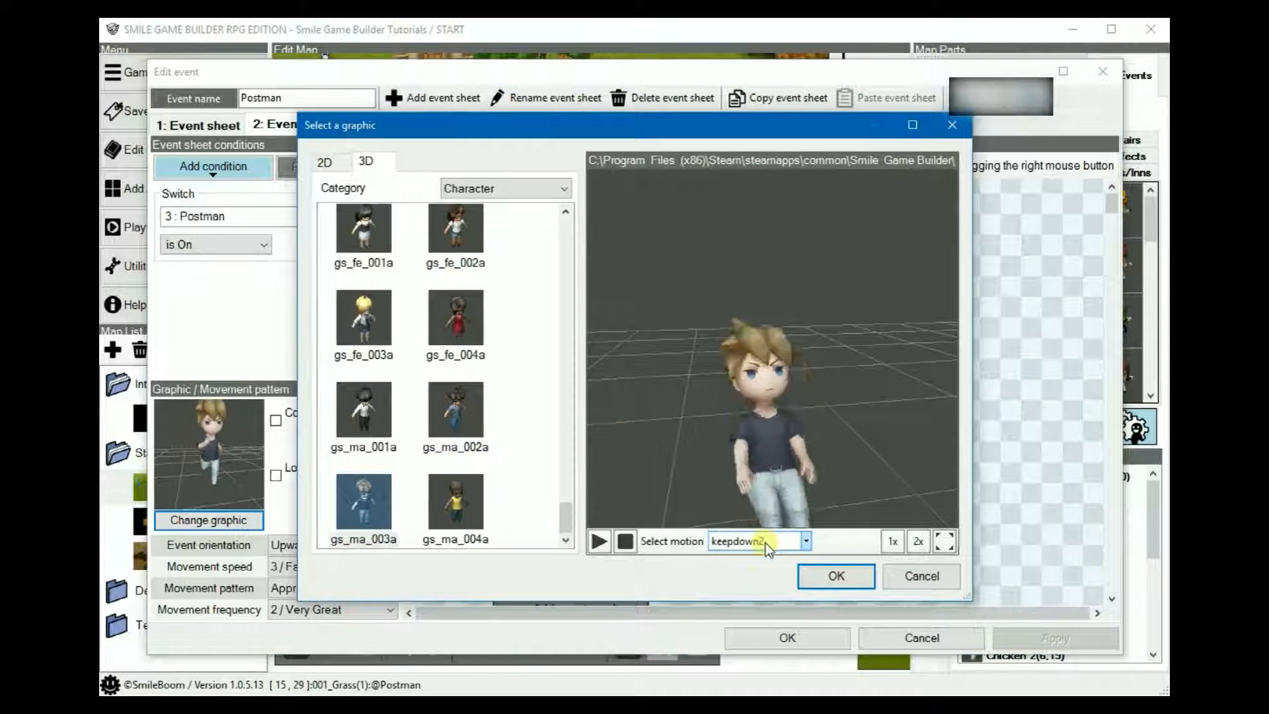
scroll(766, 543, up, 1)
scroll(766, 543, down, 2)
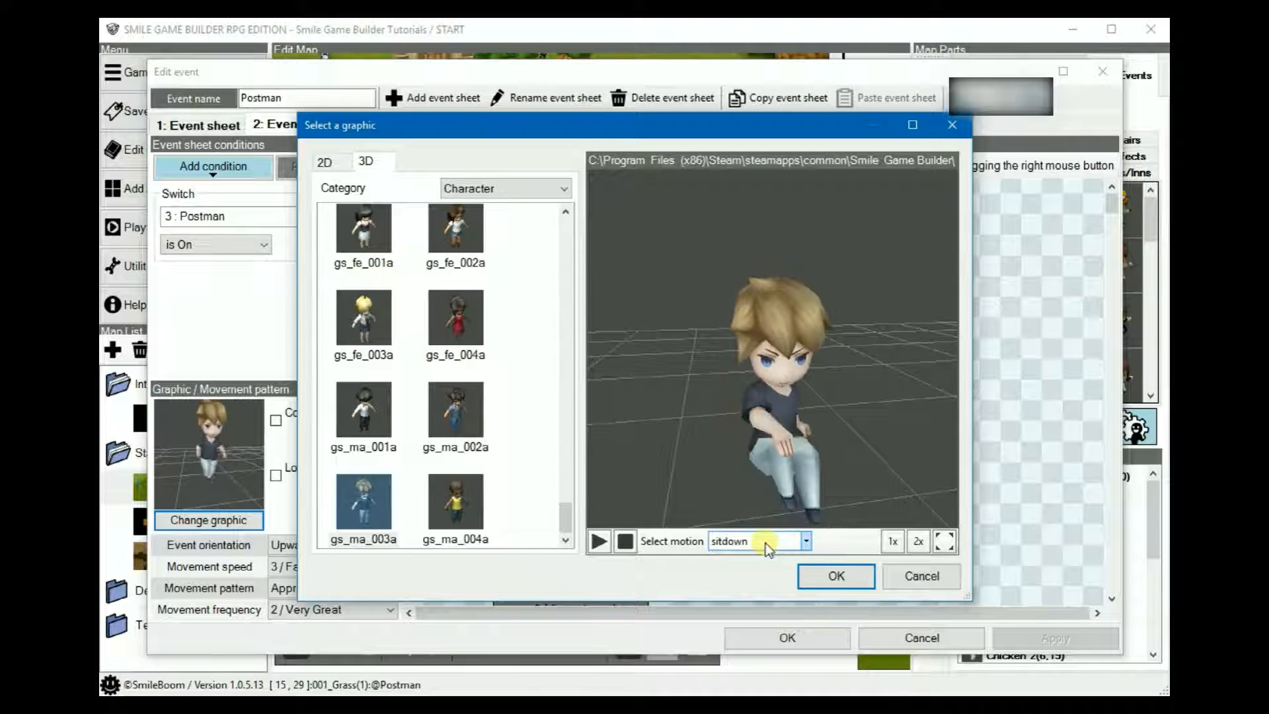
scroll(765, 543, up, 2)
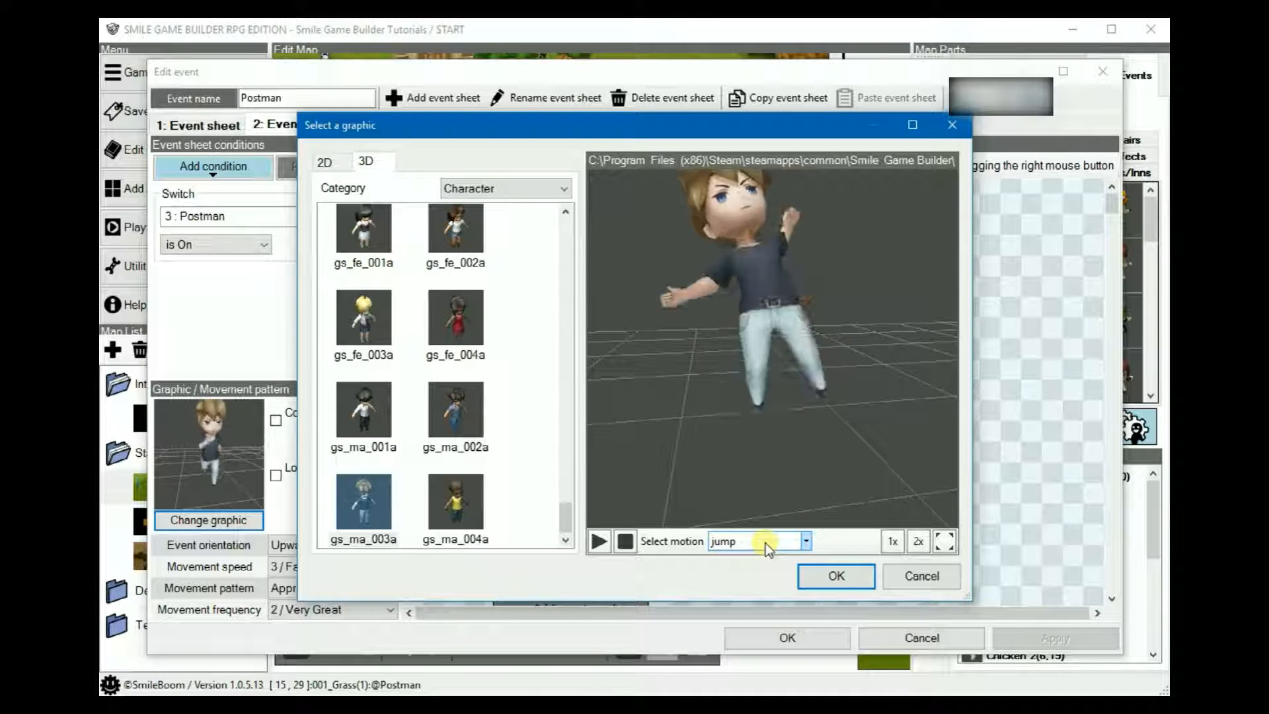
scroll(766, 542, down, 2)
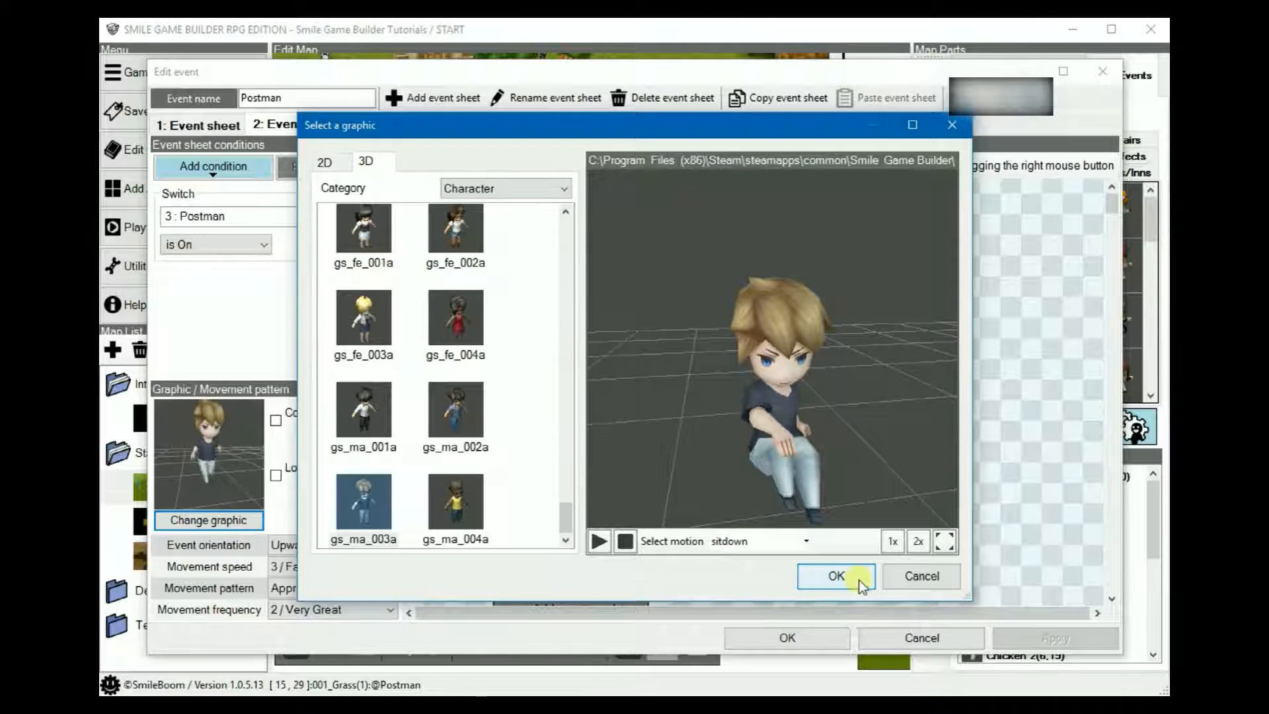
click(932, 575)
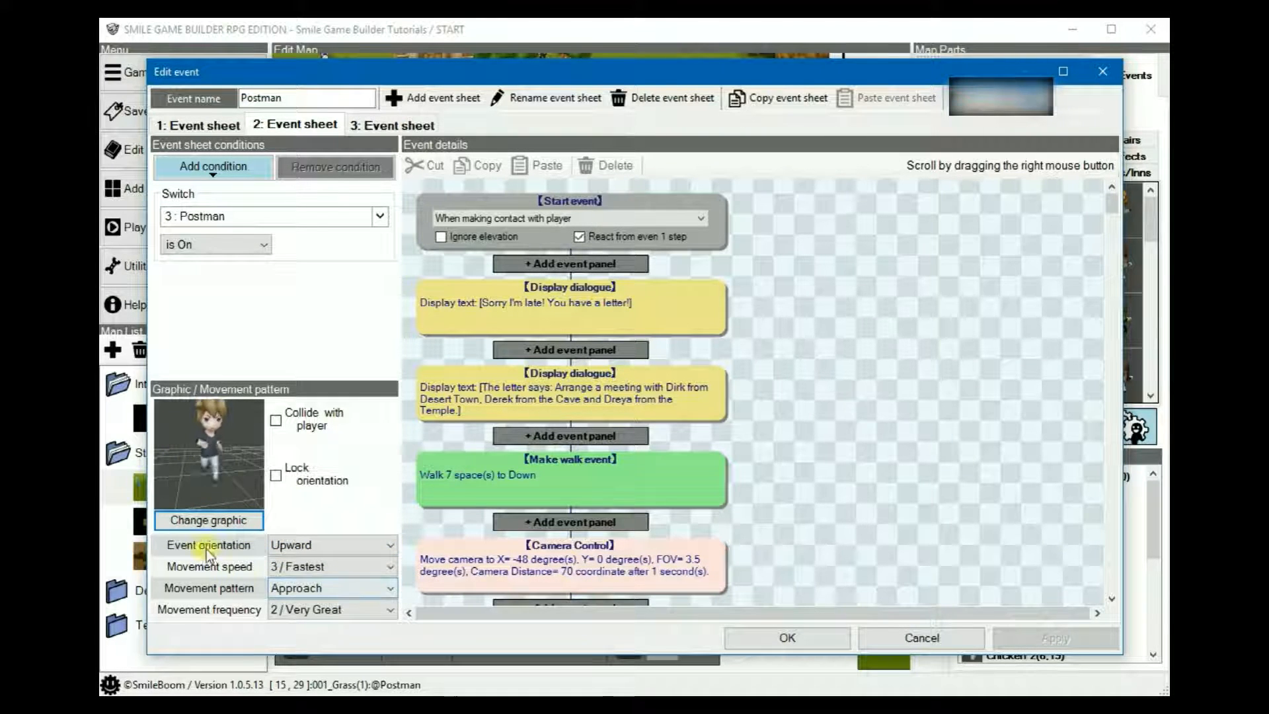
click(392, 570)
click(392, 570)
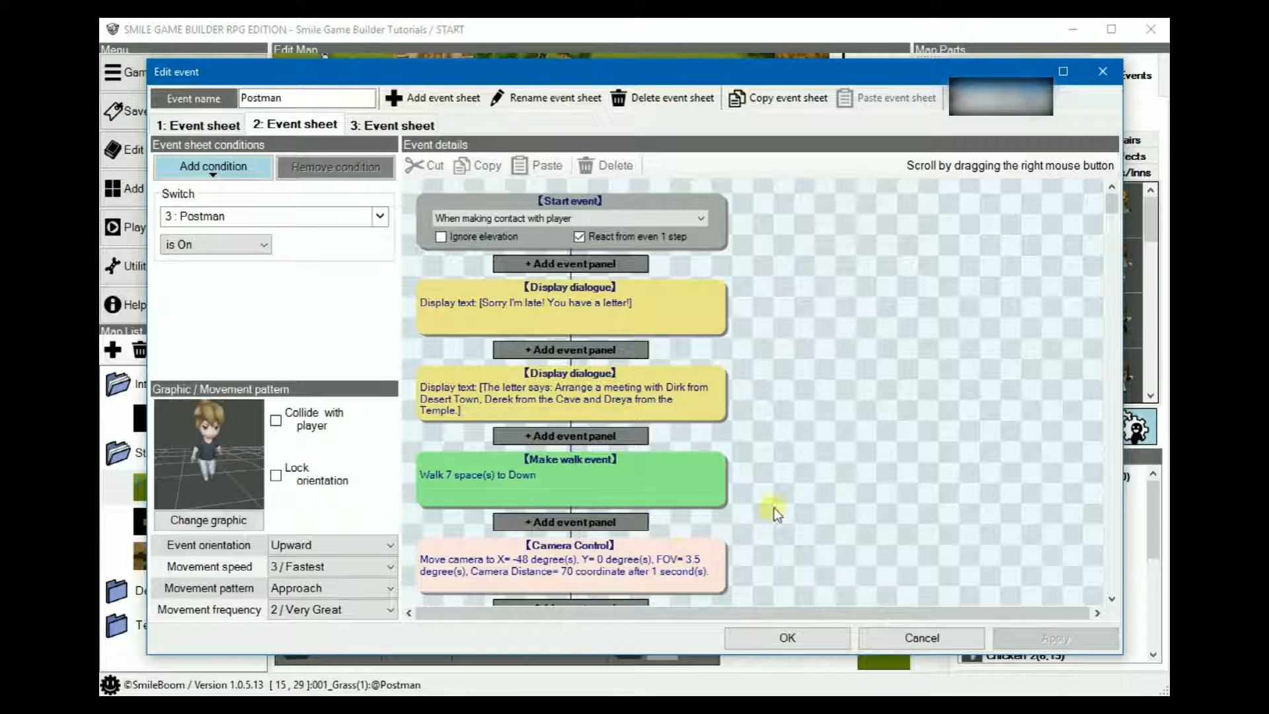
Examine both Display dialogue panels on the Postman event's second sheet, including the choice of displayed character image
click(720, 314)
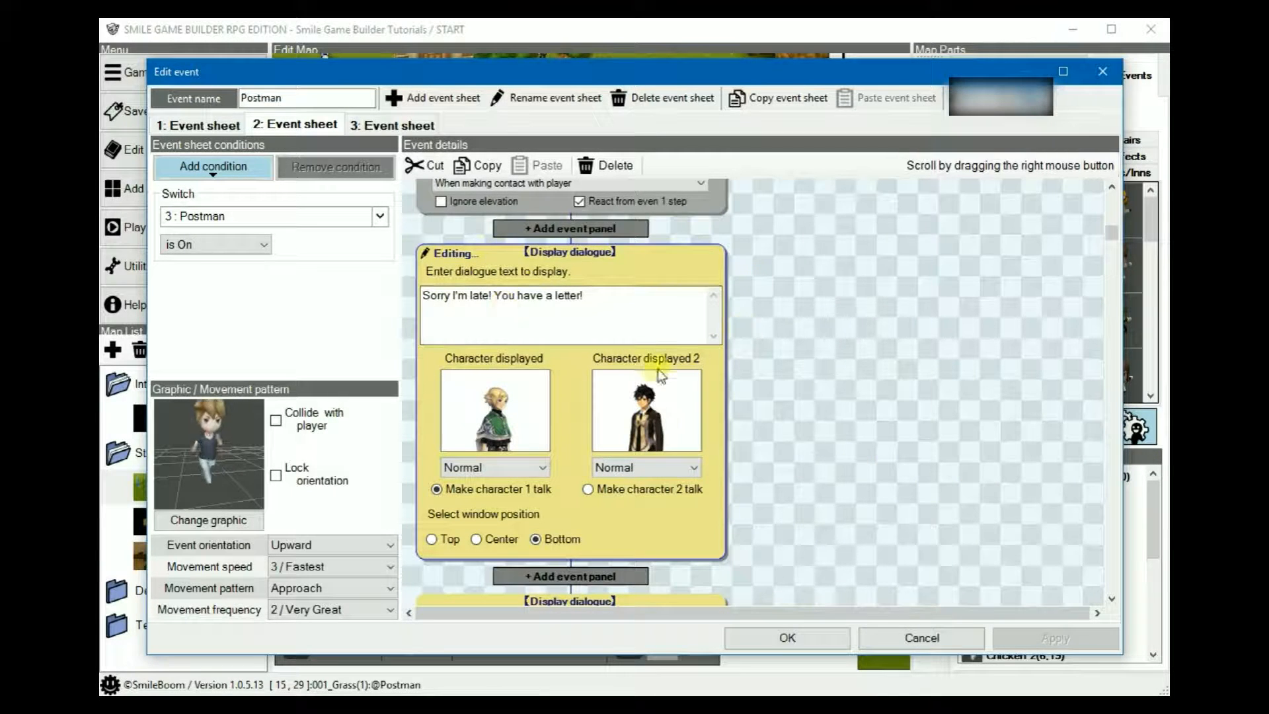
click(484, 406)
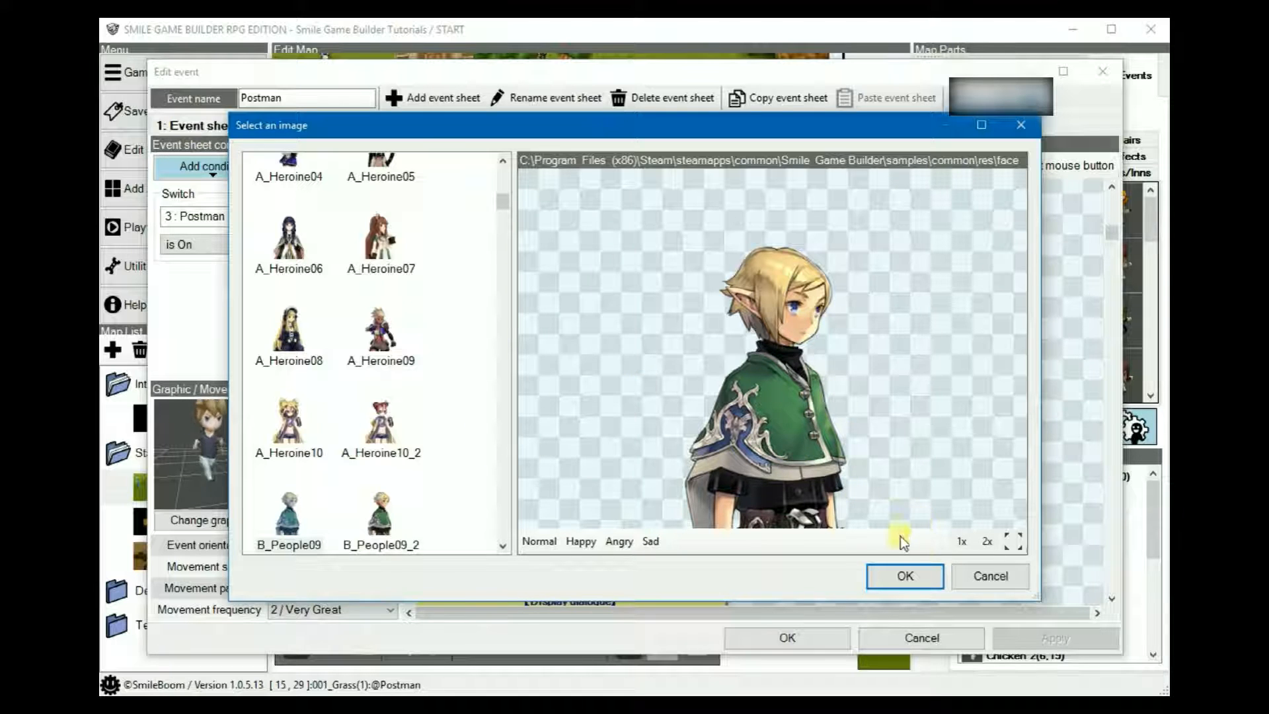
click(981, 577)
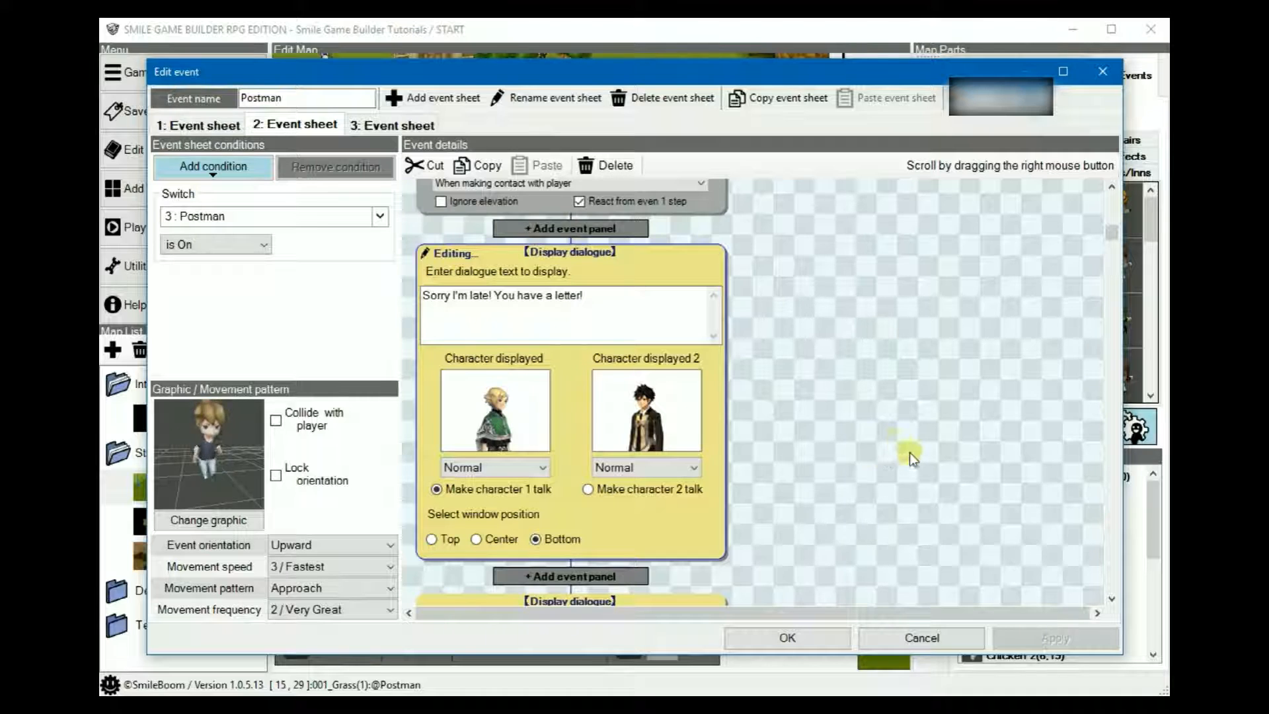
click(780, 316)
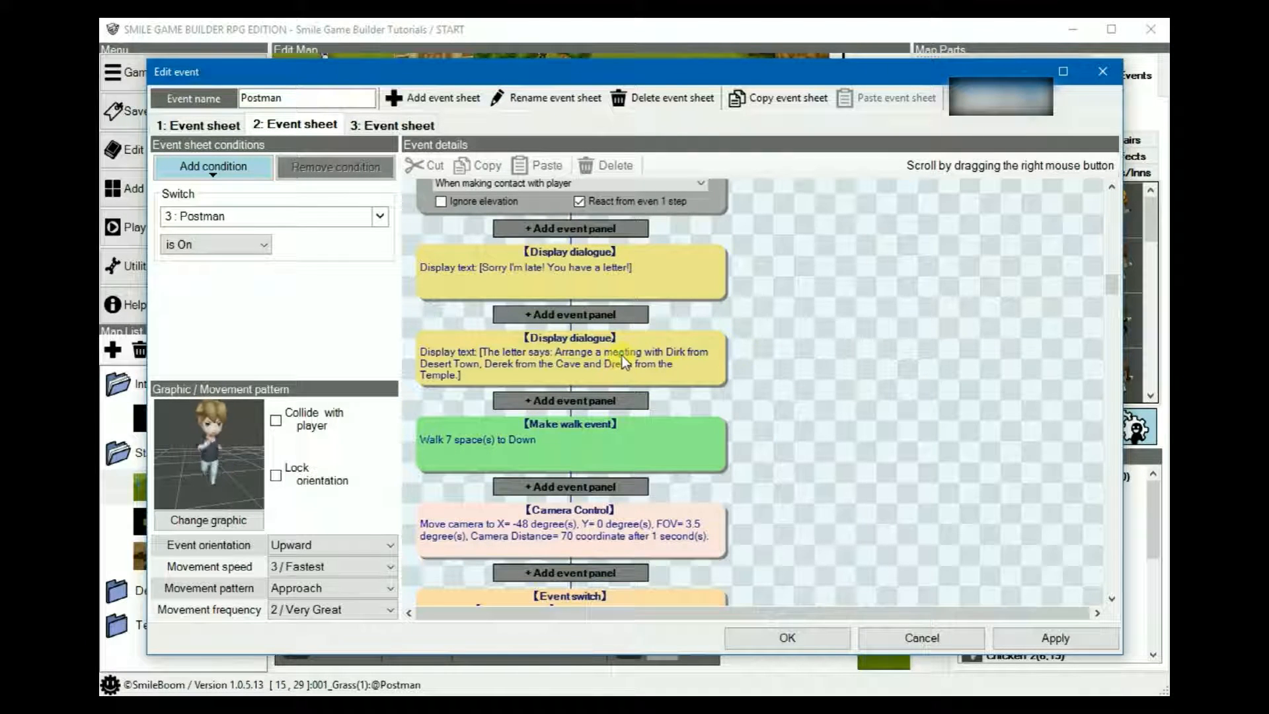
click(621, 356)
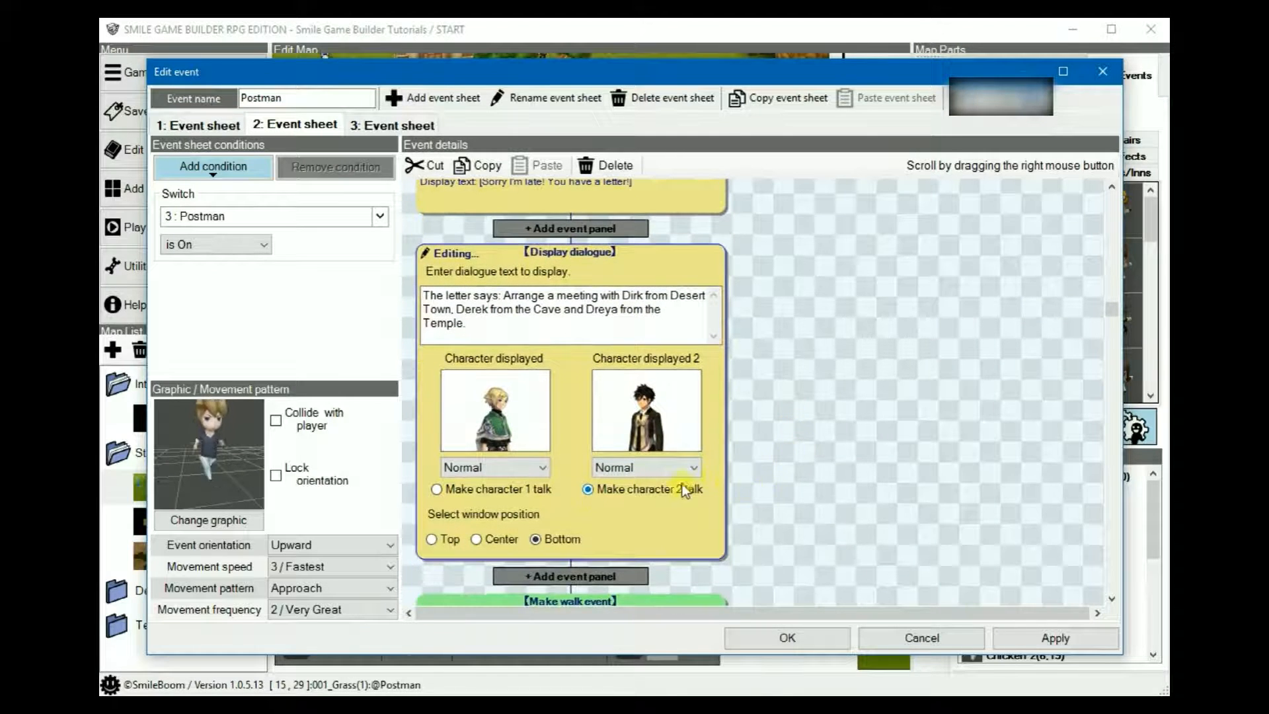
right_drag(822, 332, 843, 277)
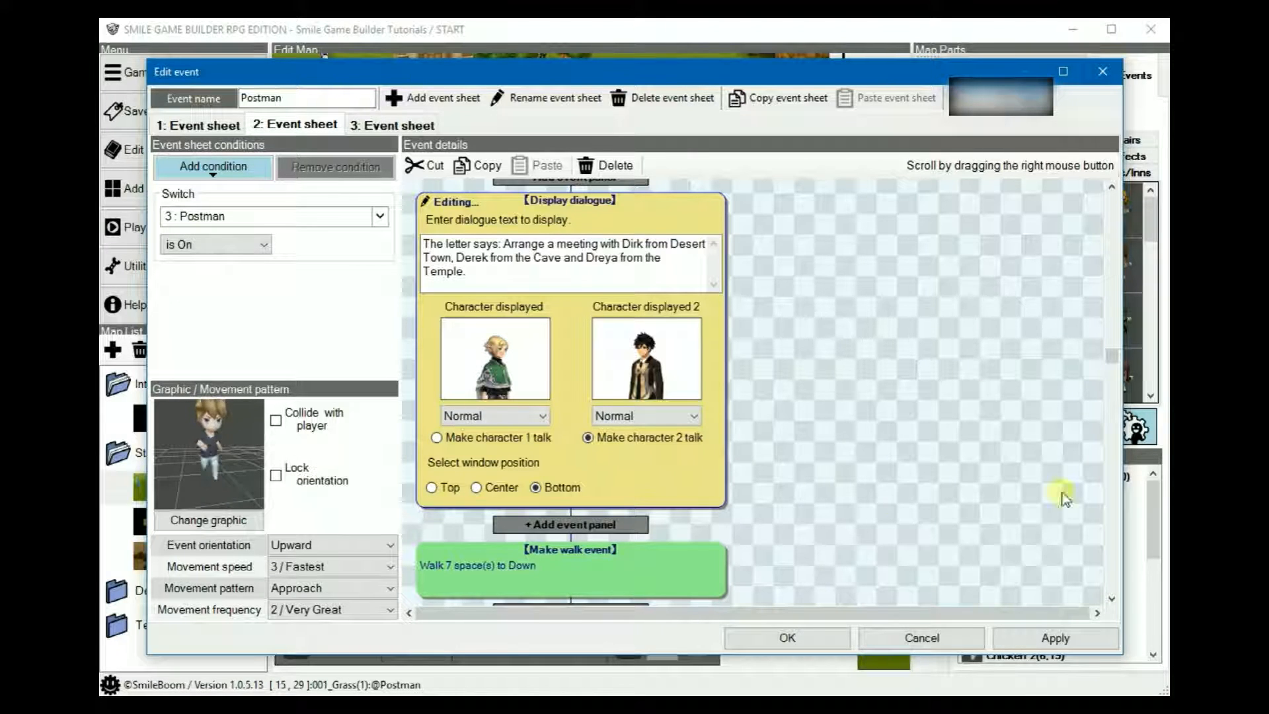
click(905, 496)
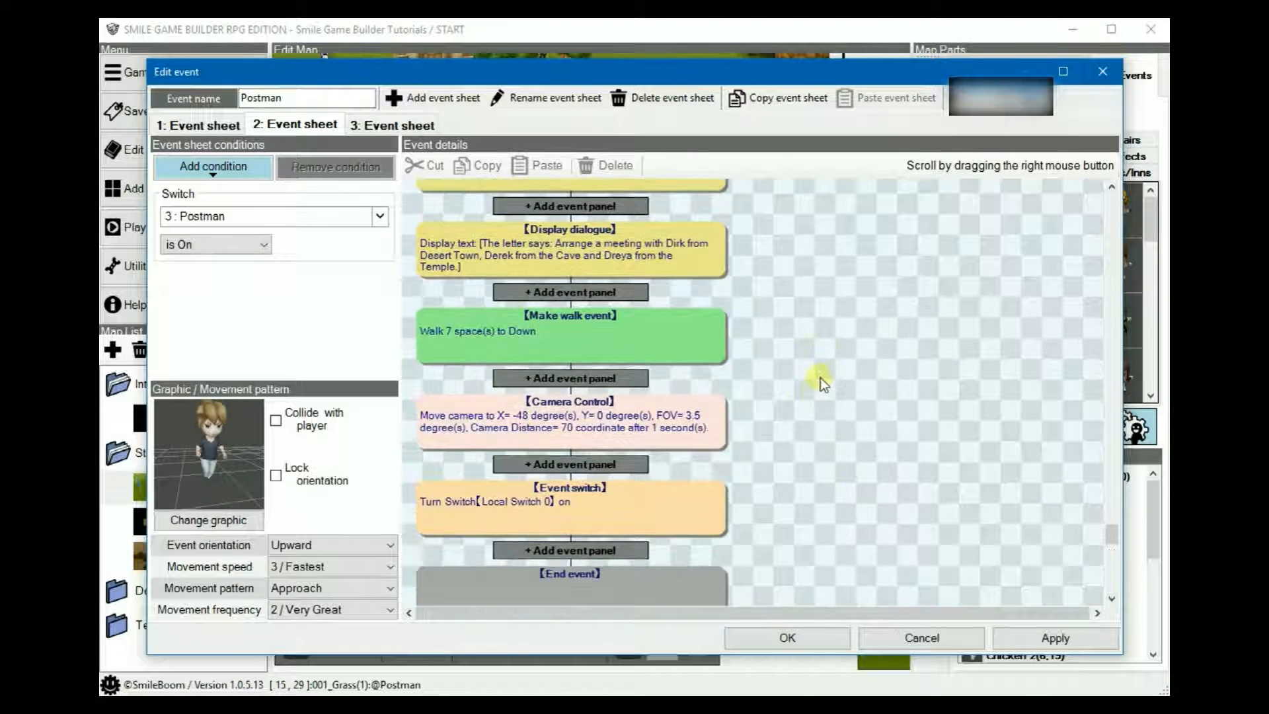
Examine the settings of the Make walk event and Camera Control panels on the Postman event's second sheet
click(622, 301)
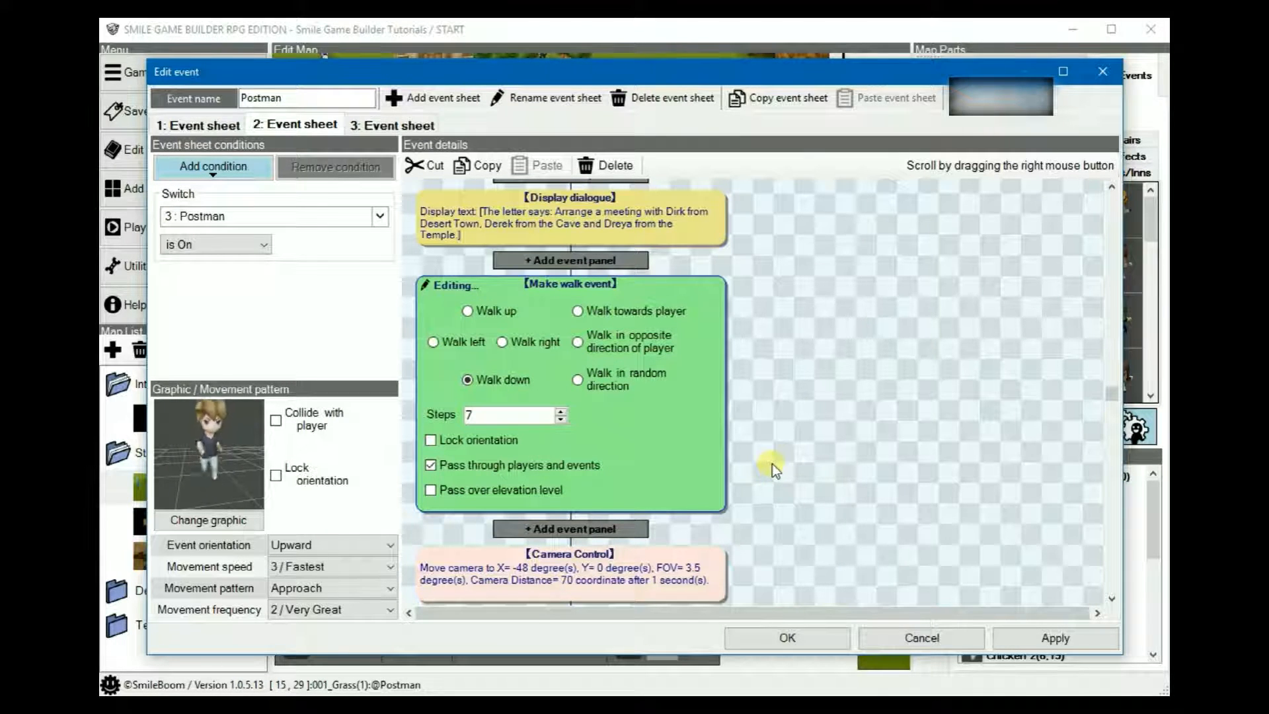
click(832, 444)
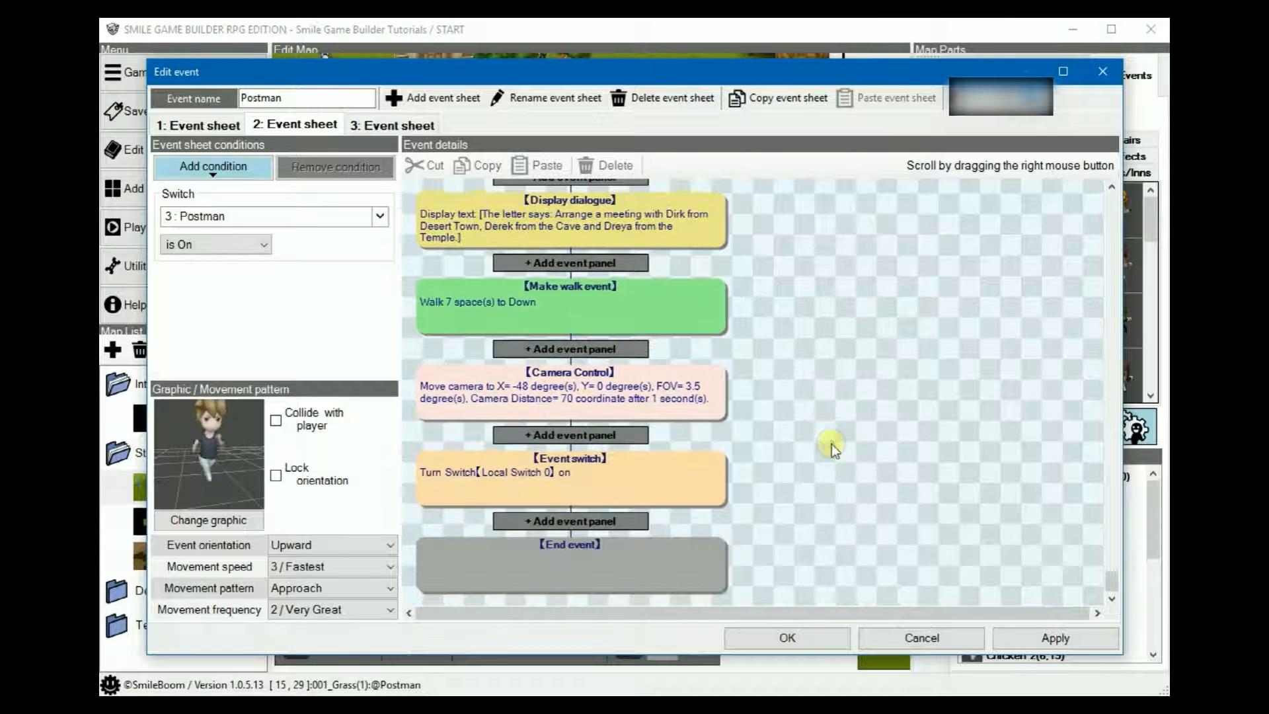
click(618, 381)
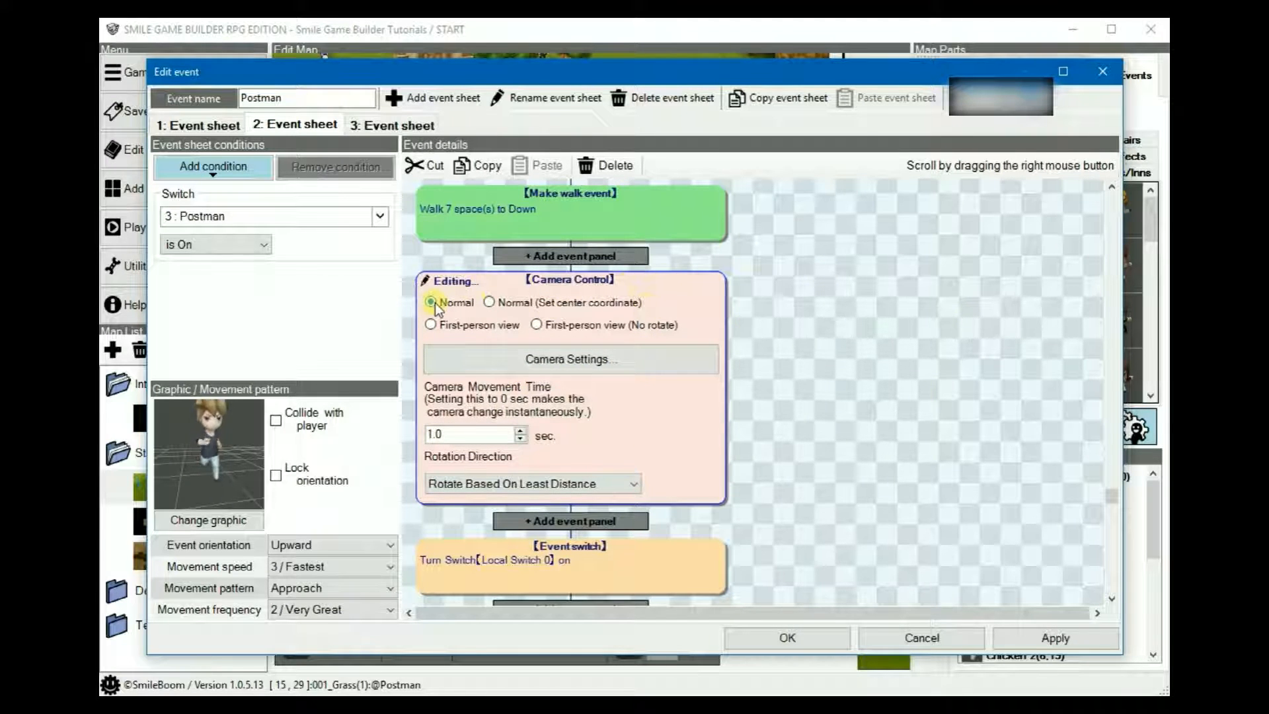
click(905, 429)
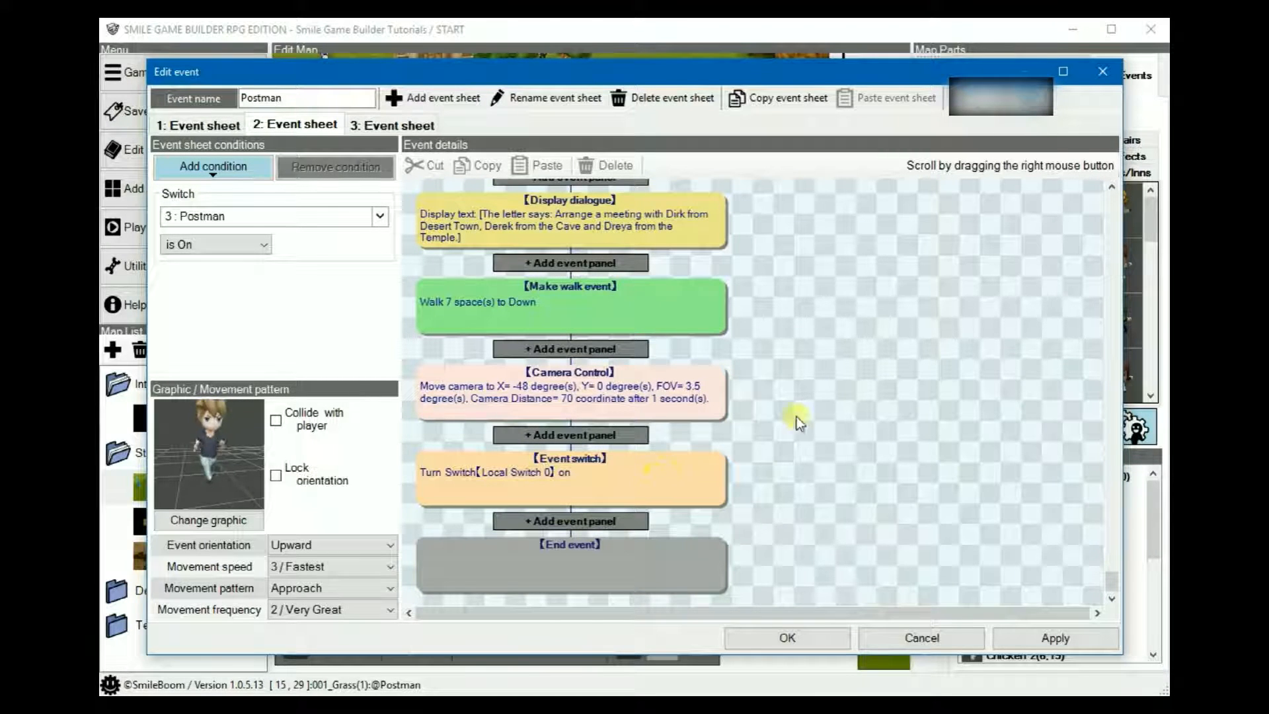
Check the Local Switch condition on the Postman event's third sheet, and close the event without saving
click(378, 125)
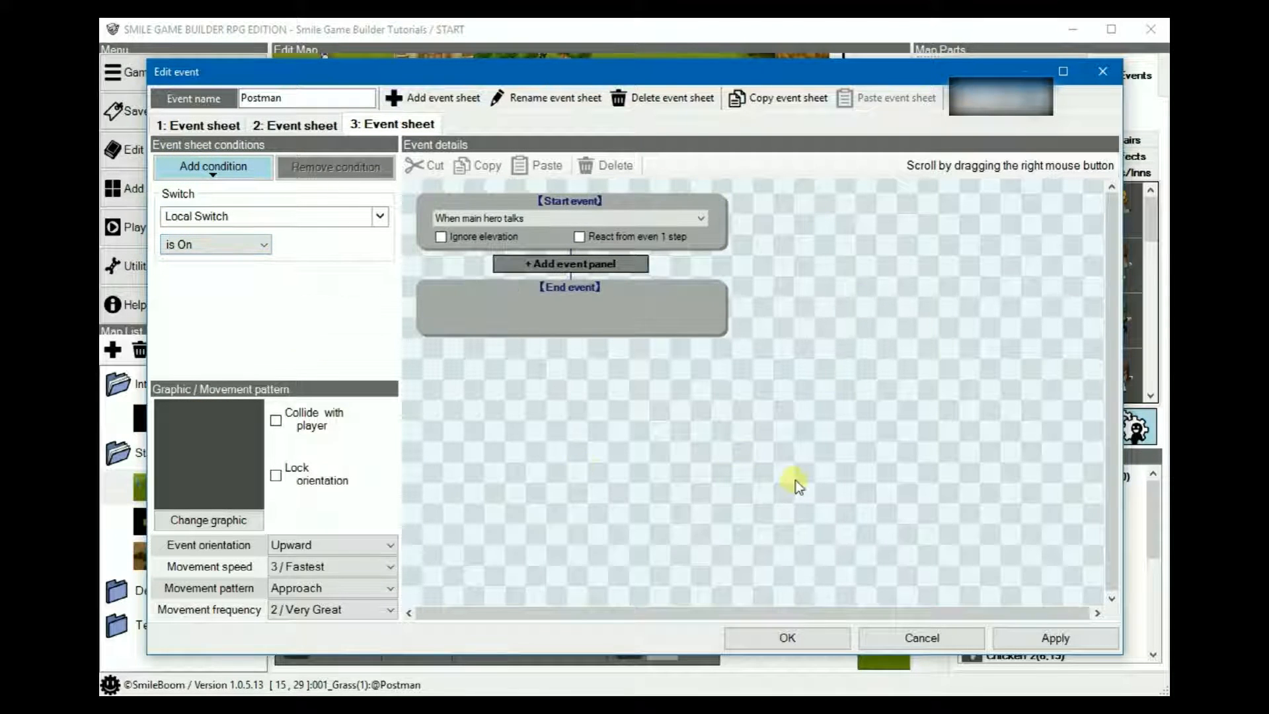
click(929, 639)
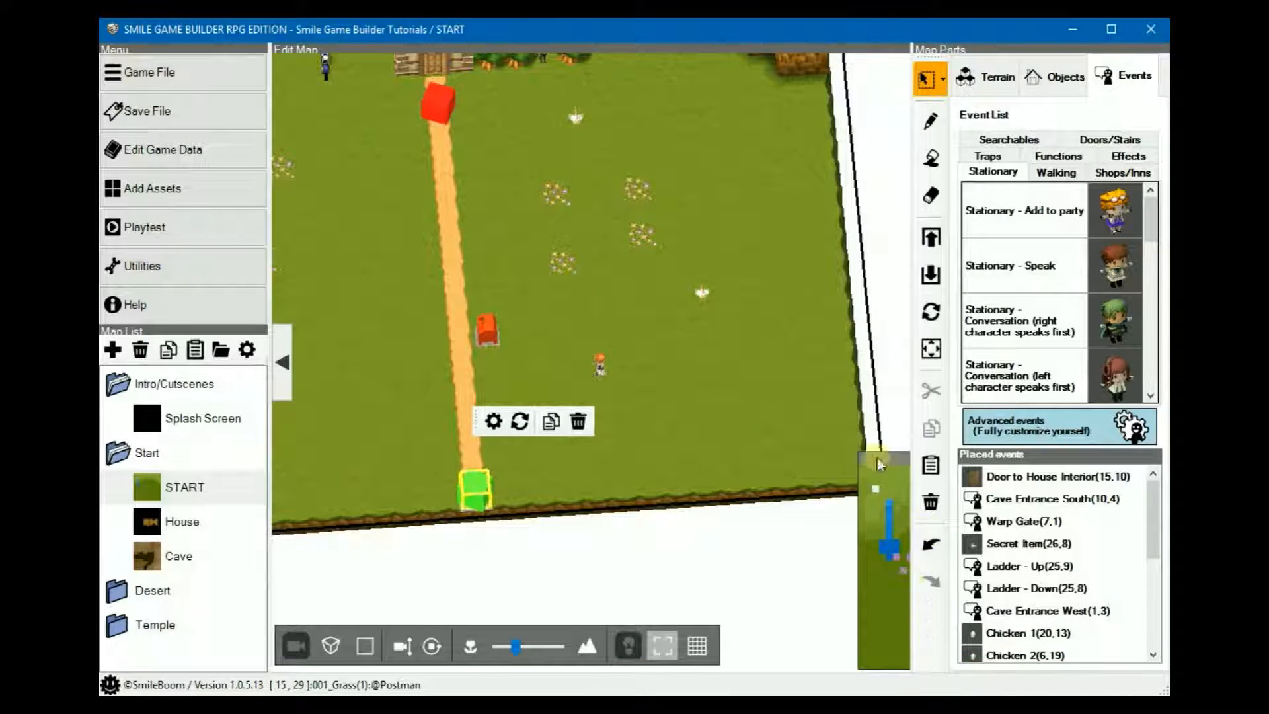
Start a playtest, move its window fully into view, and walk the hero down the dirt path to the red mailbox
click(144, 227)
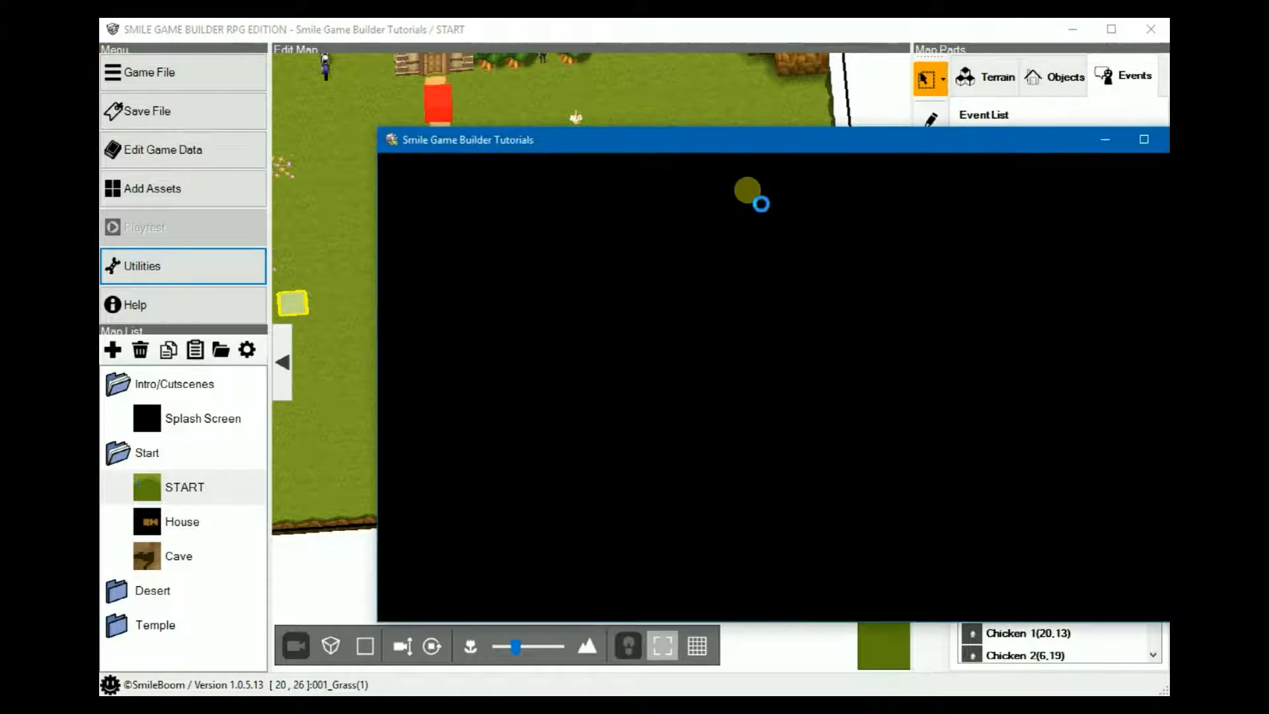
drag(751, 142, 497, 116)
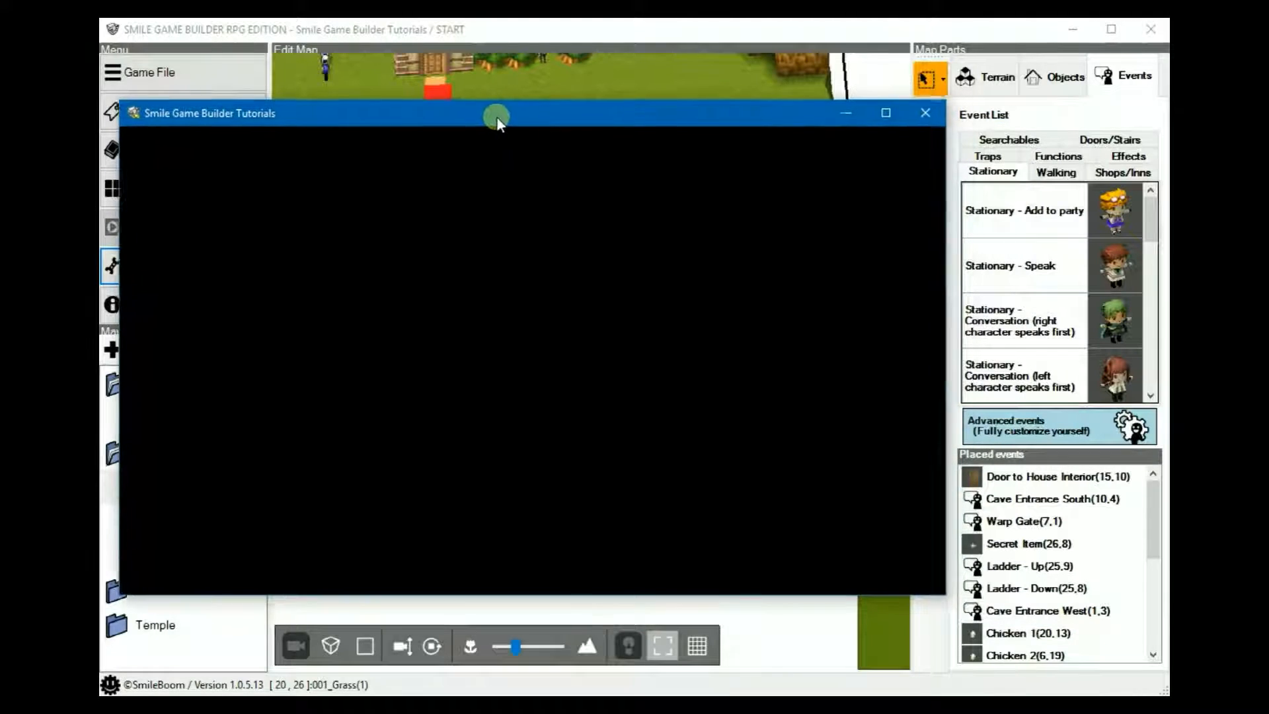
key(Down)
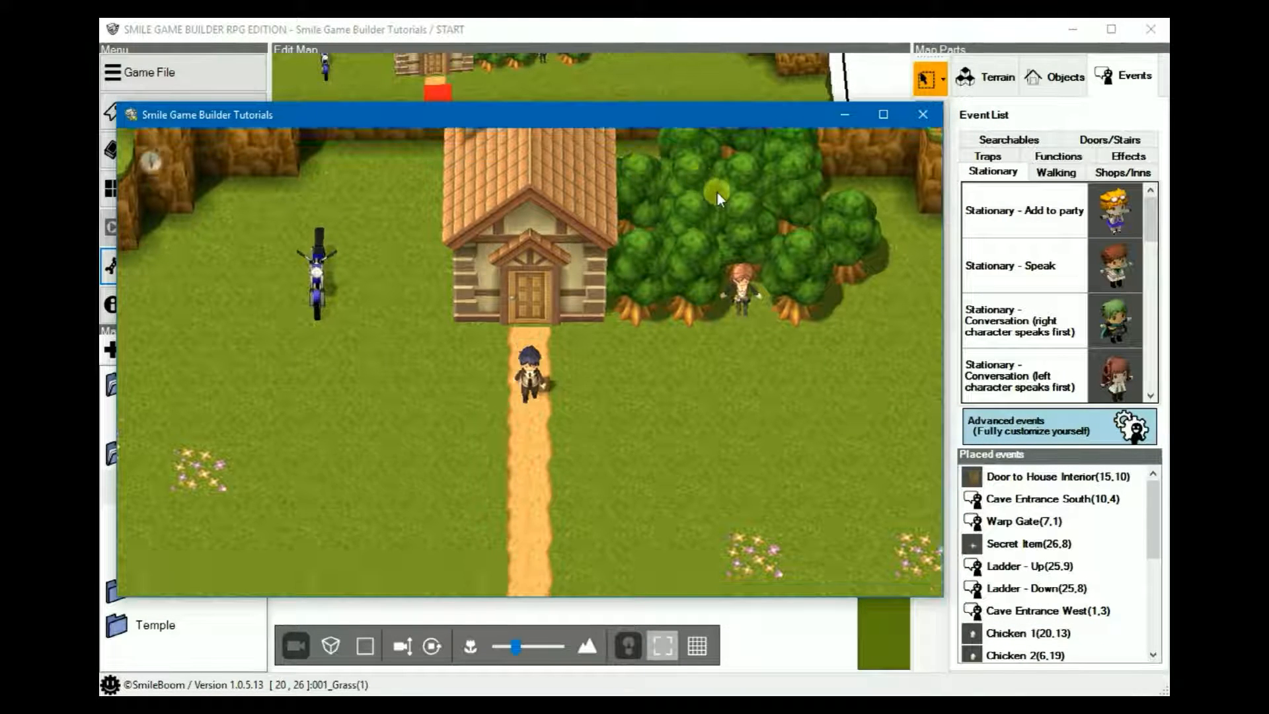
key(Down)
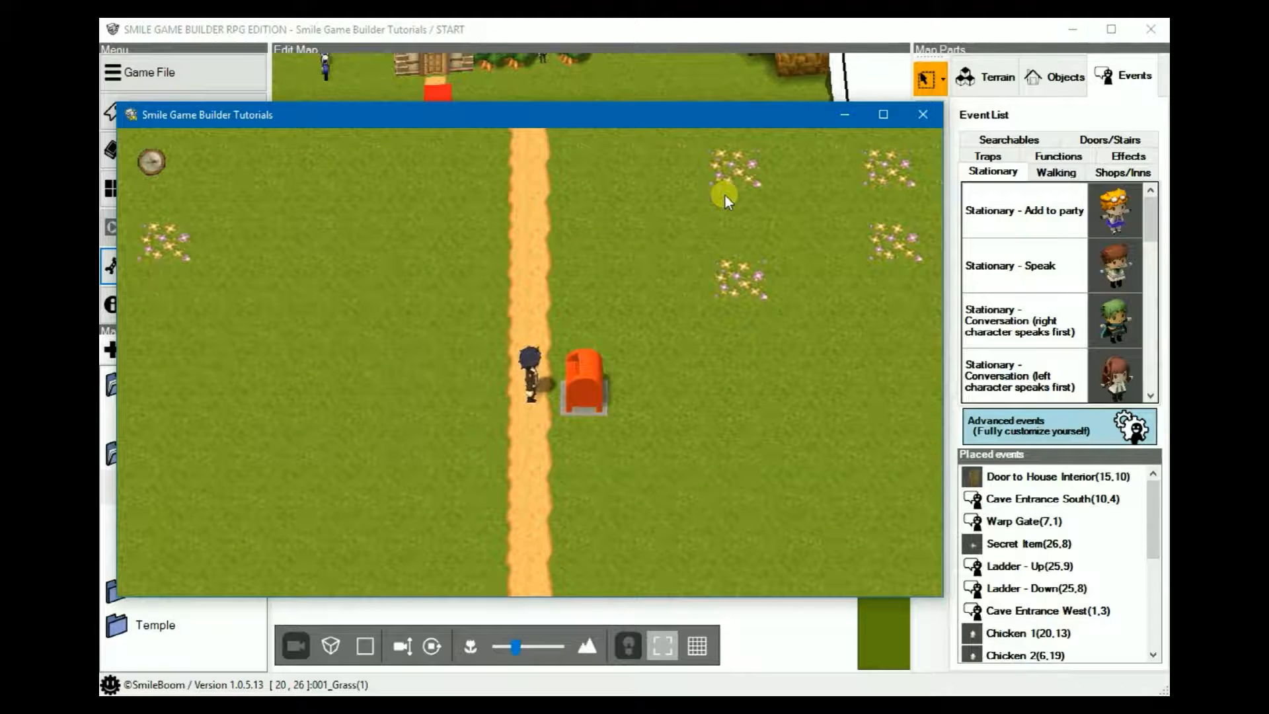
Check the mailbox in the playtest, advance through the Postman's letter dialogue, and close the playtest window
key(Return)
key(Return)
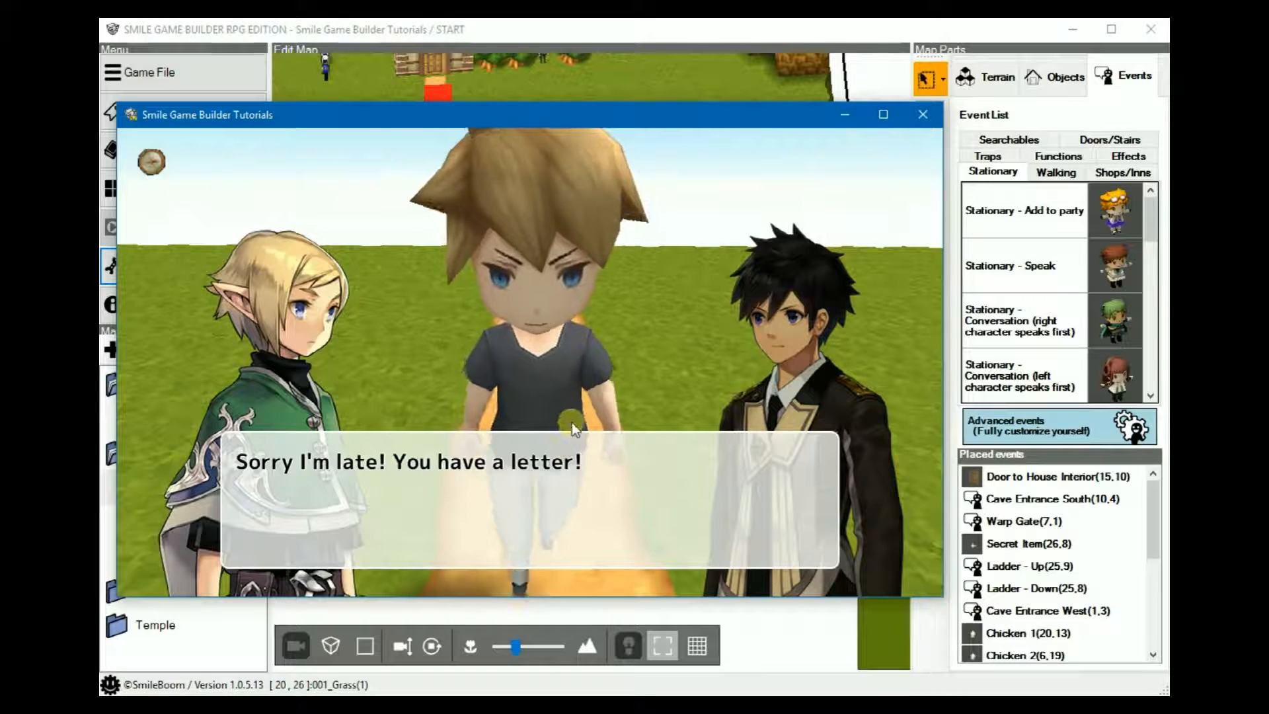
click(606, 337)
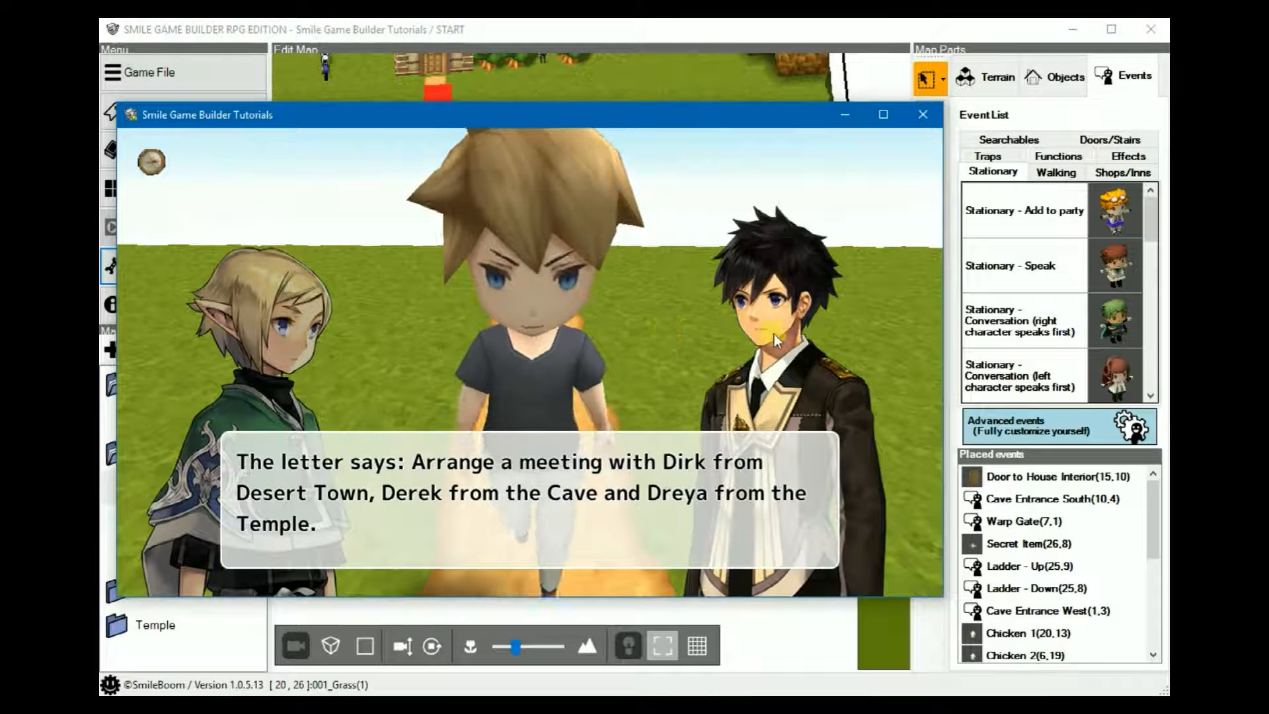
click(833, 309)
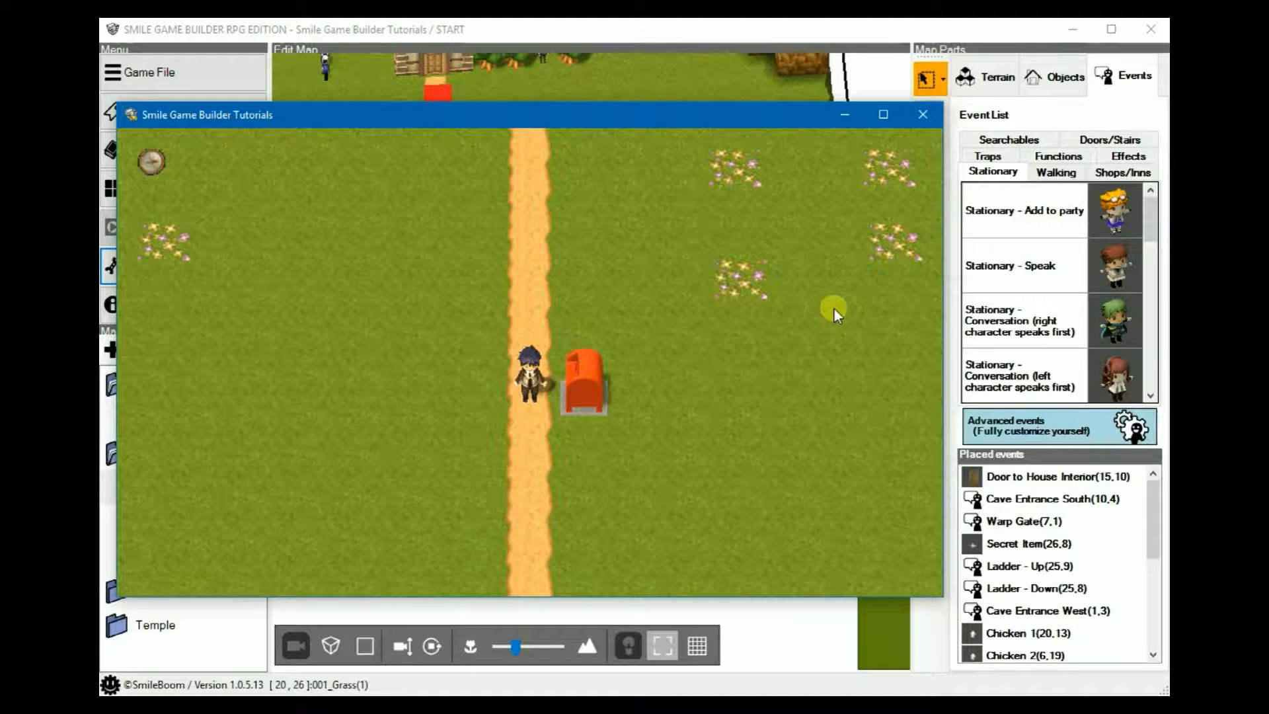
click(921, 116)
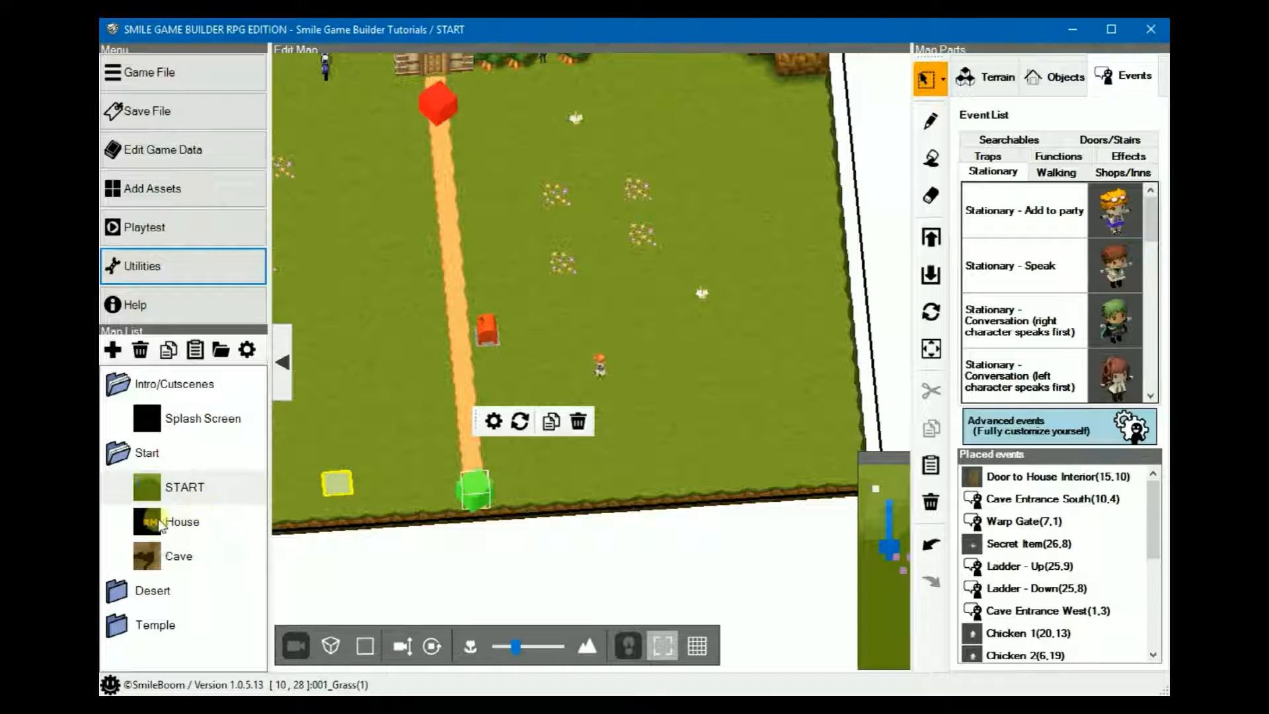
Expand the Desert map folder, collapse the Start folder, and open the Pub_02 map at the bar area
click(152, 588)
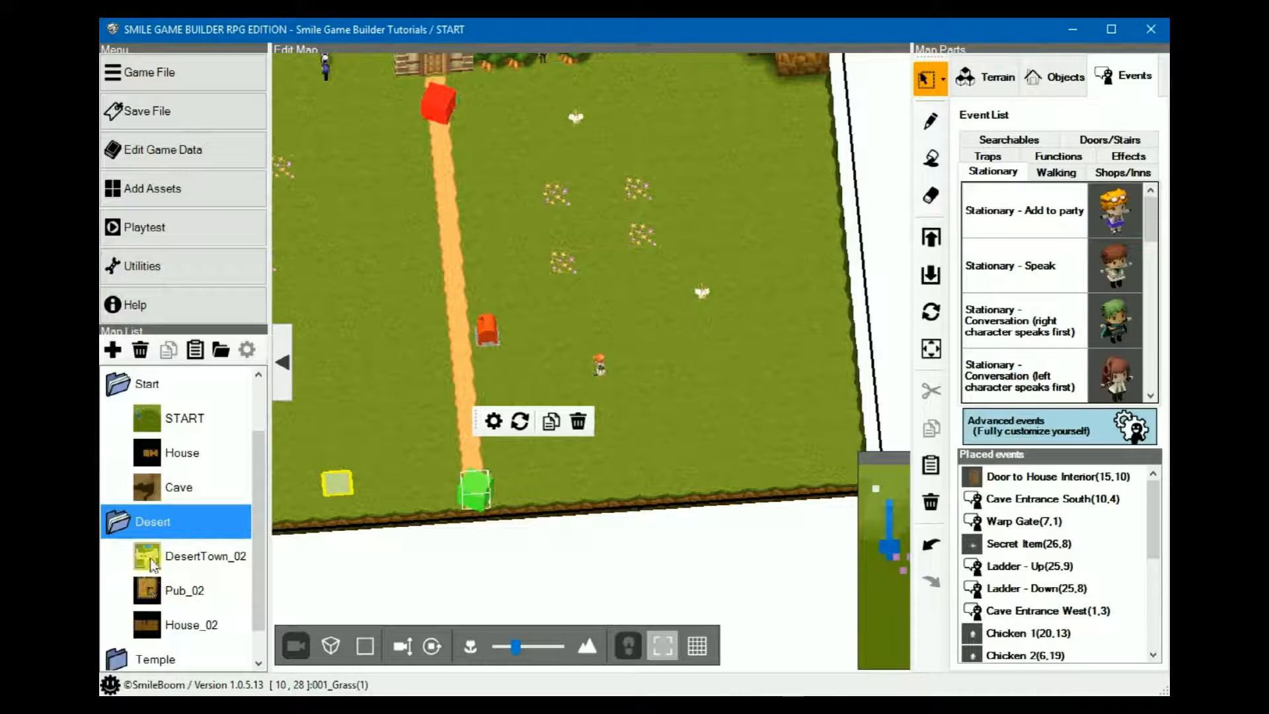
click(131, 385)
click(178, 558)
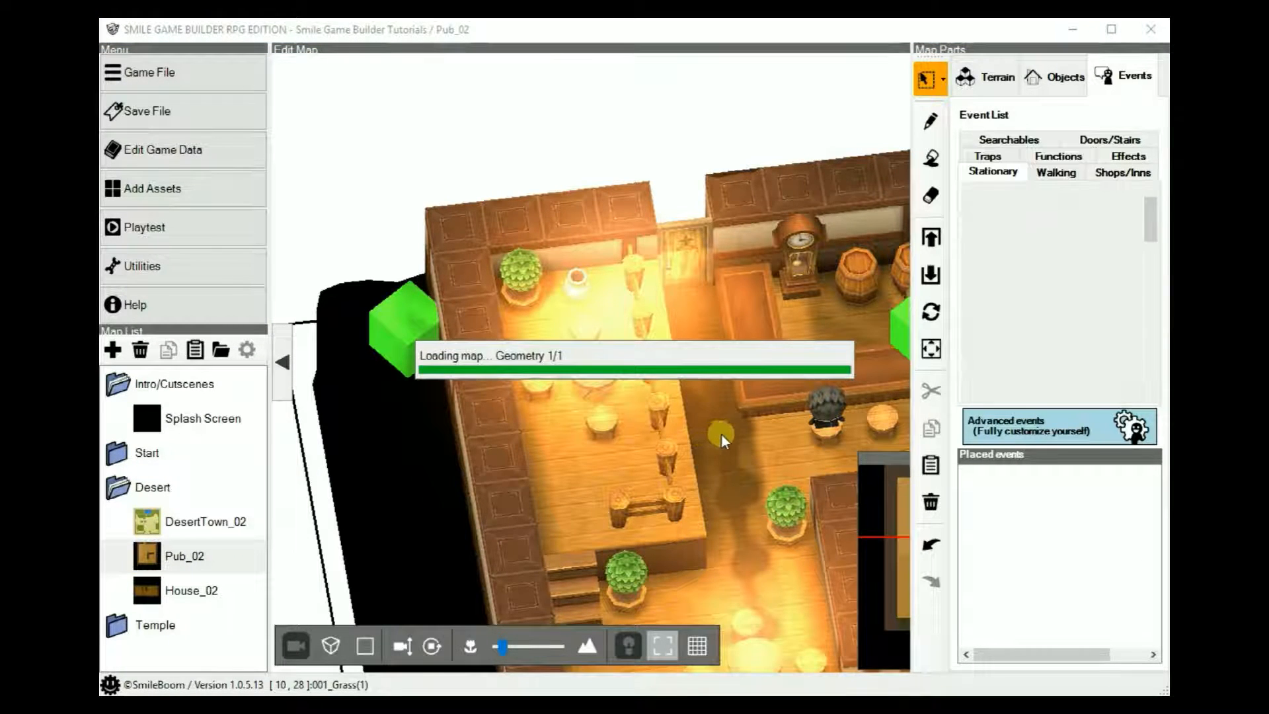
middle_drag(708, 421, 818, 400)
right_drag(819, 399, 723, 414)
middle_drag(592, 459, 635, 440)
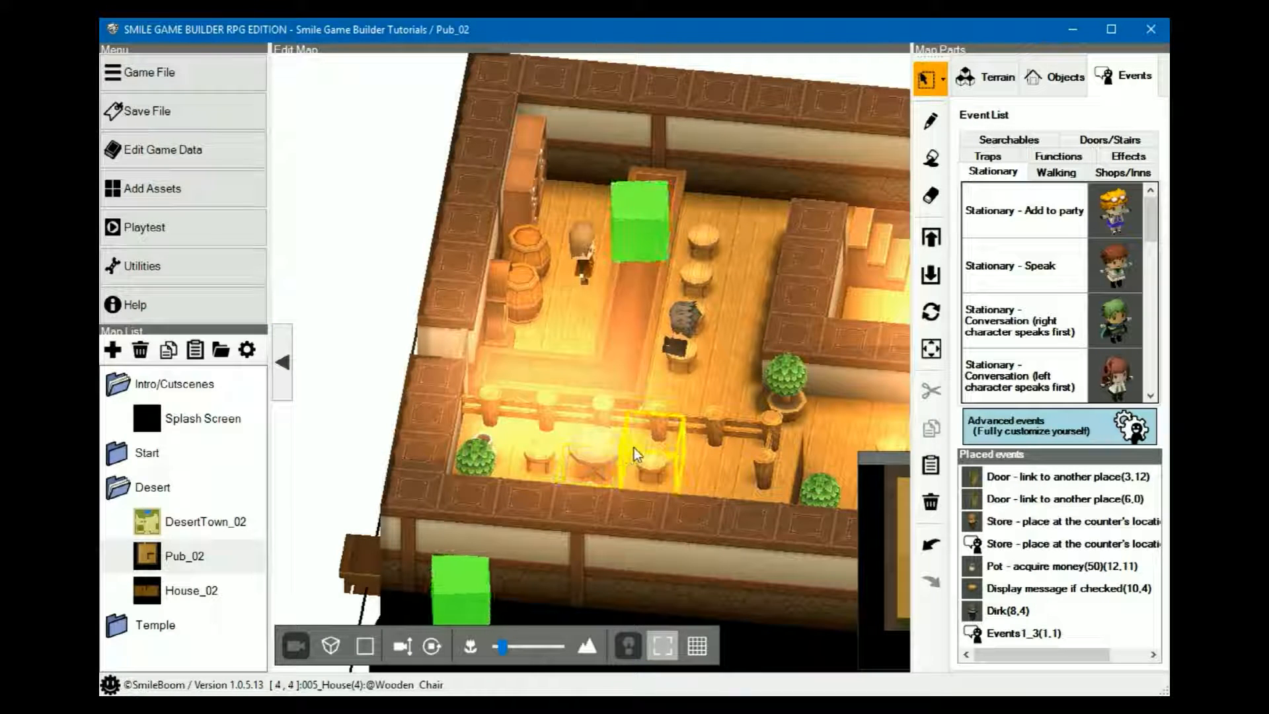
middle_drag(695, 435, 690, 398)
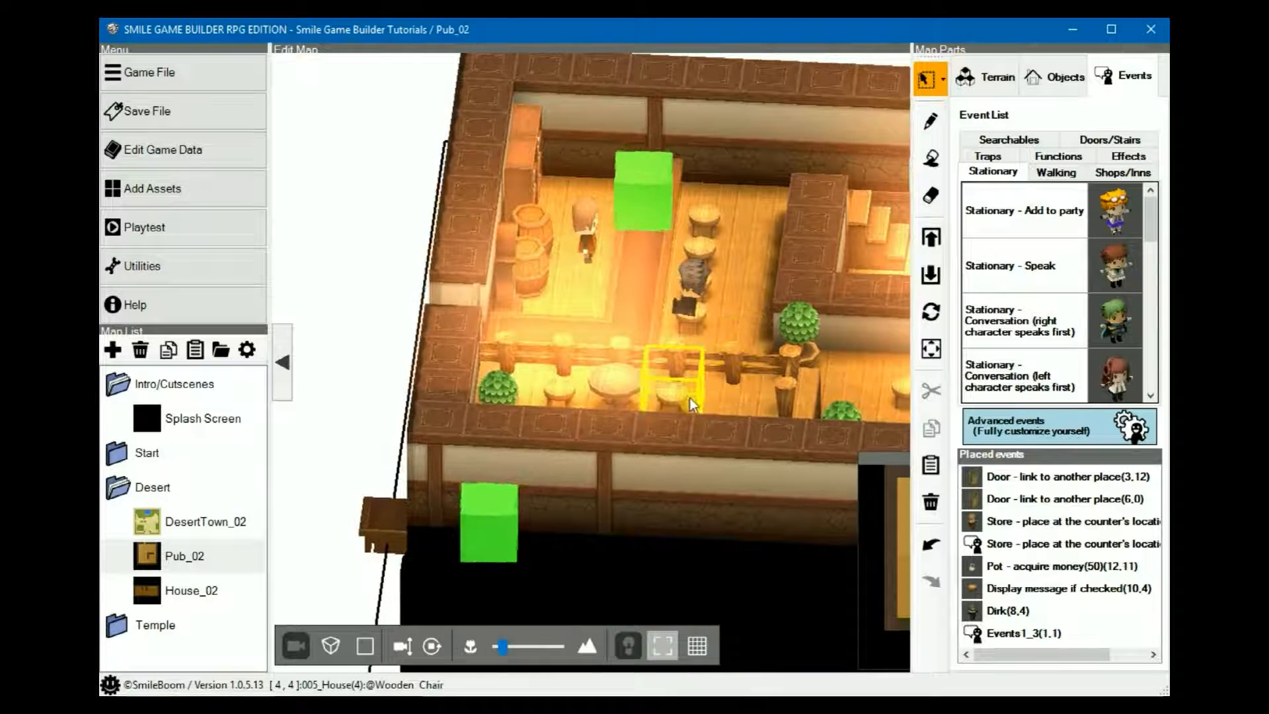
Open the Dirk event at the bar, inspect its character graphic and motion, and close the event without saving
click(691, 289)
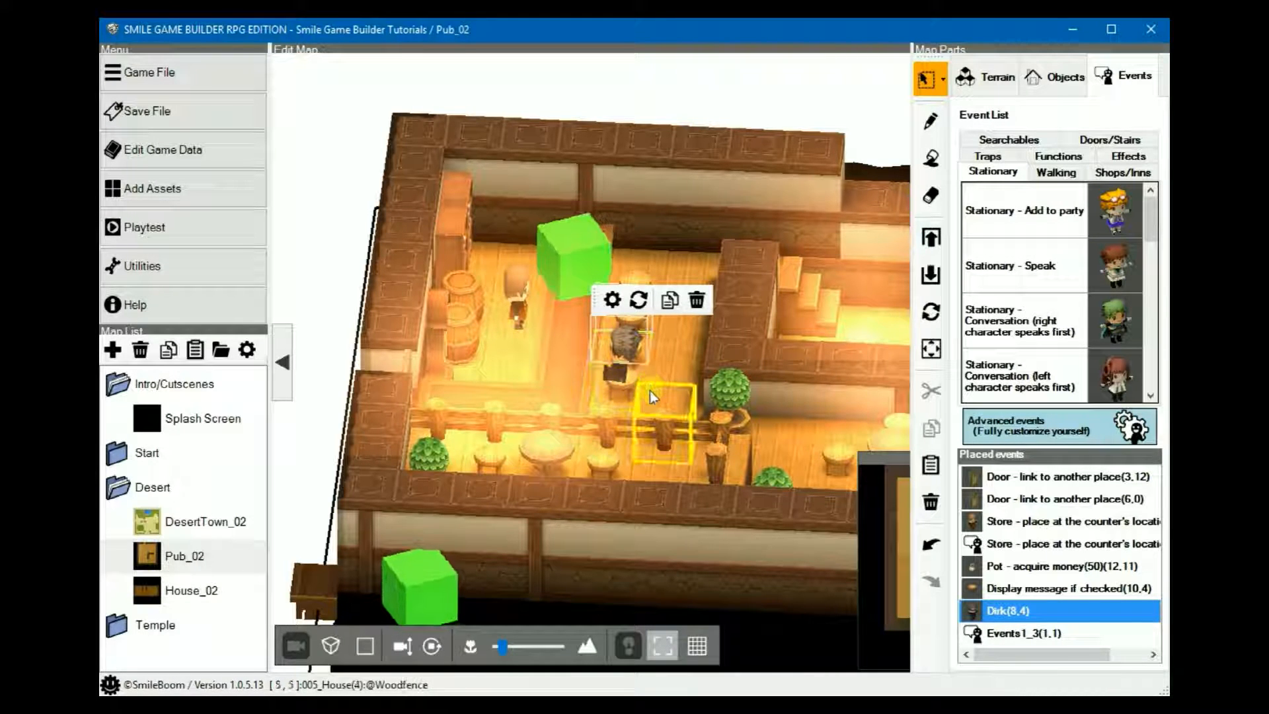
click(624, 345)
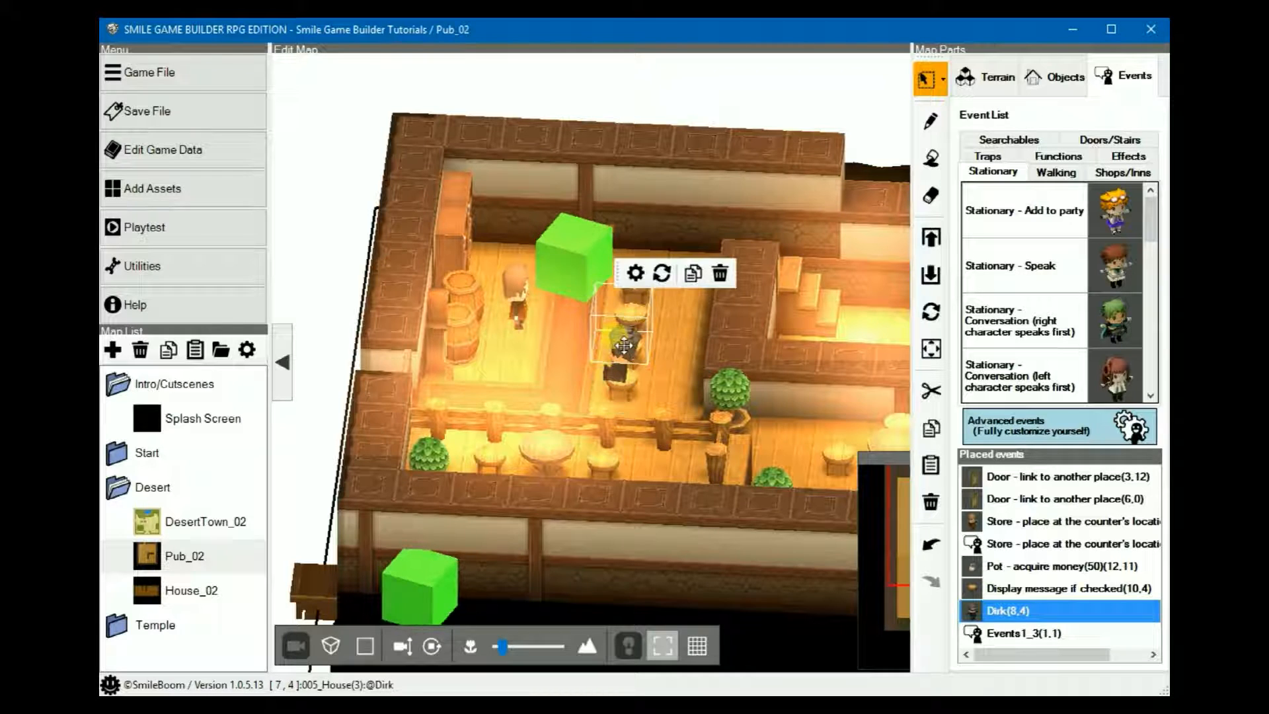
double_click(623, 345)
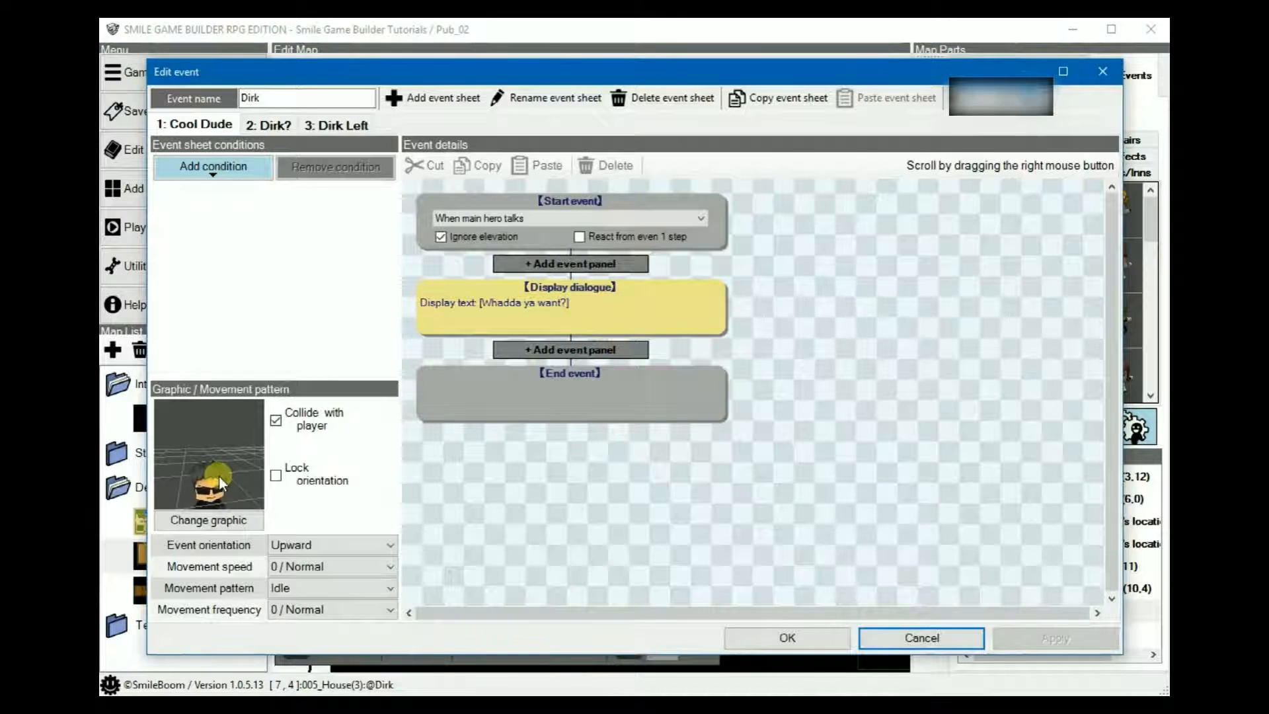
click(221, 523)
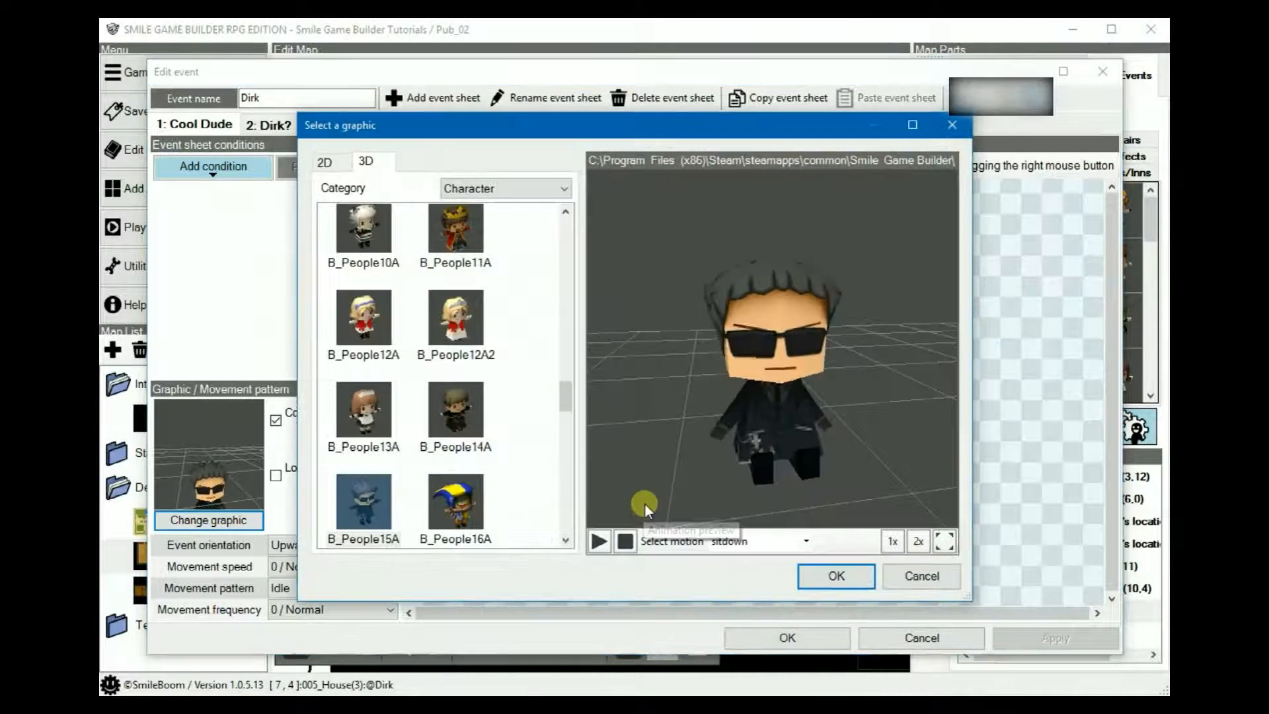
drag(675, 459, 690, 407)
scroll(738, 541, down, 1)
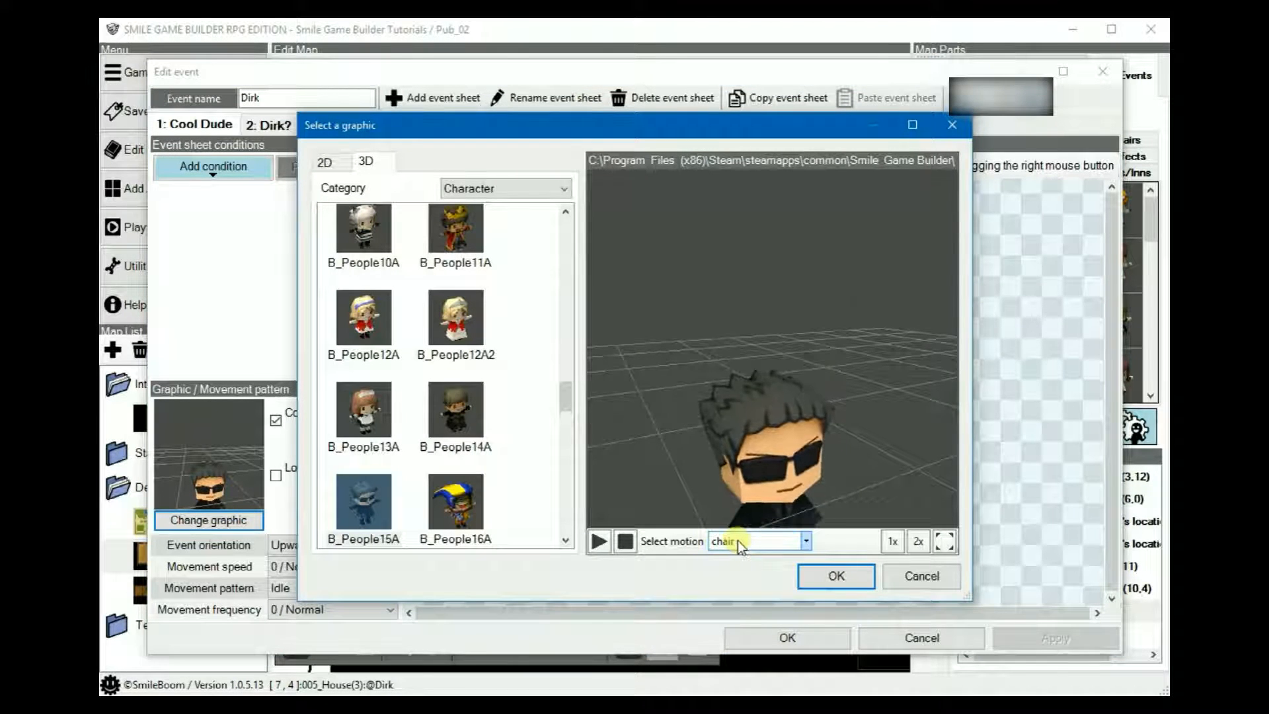
drag(661, 414, 705, 407)
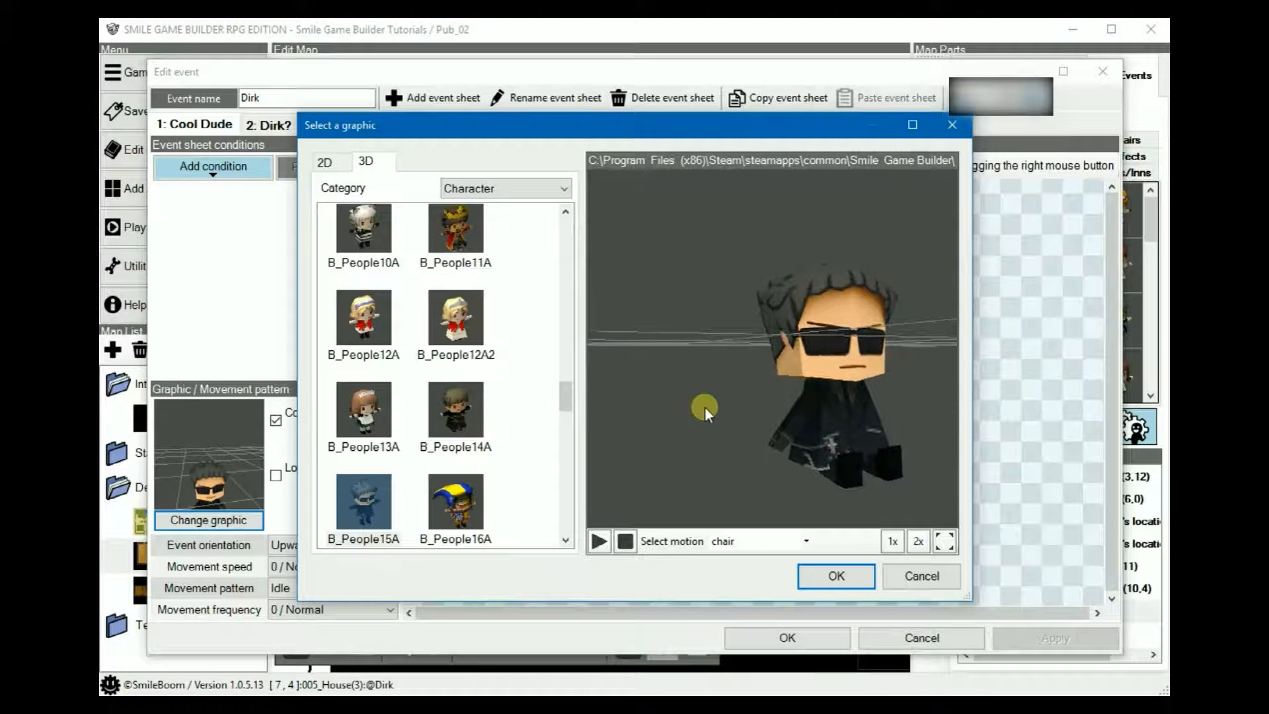
click(922, 576)
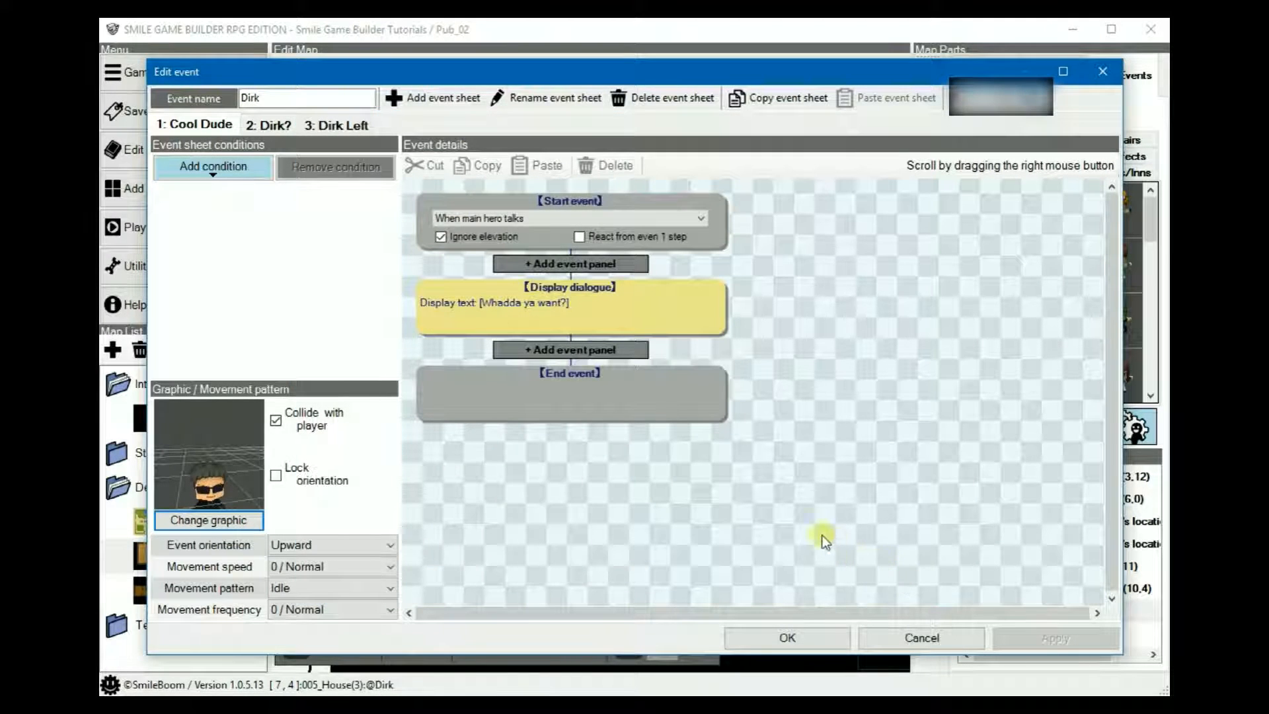
click(943, 636)
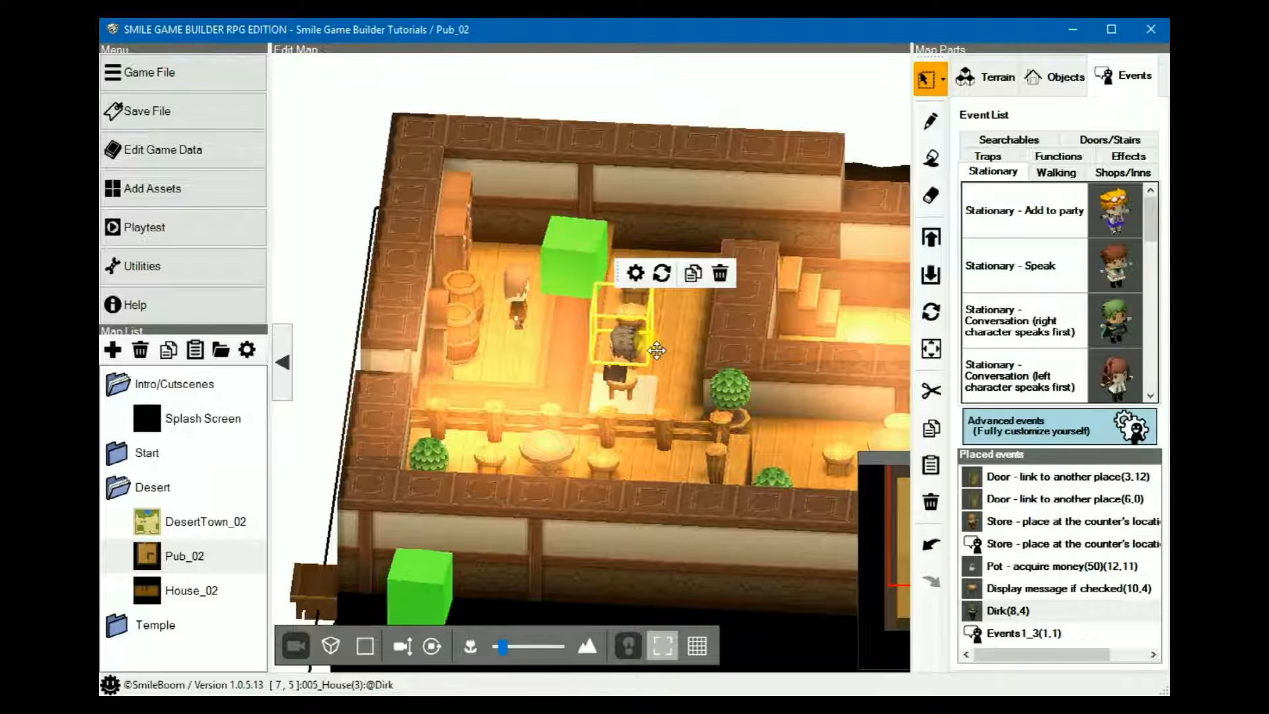
Reopen the Dirk event and preview the first sheet's 3D character graphic from another angle without changing it
click(632, 351)
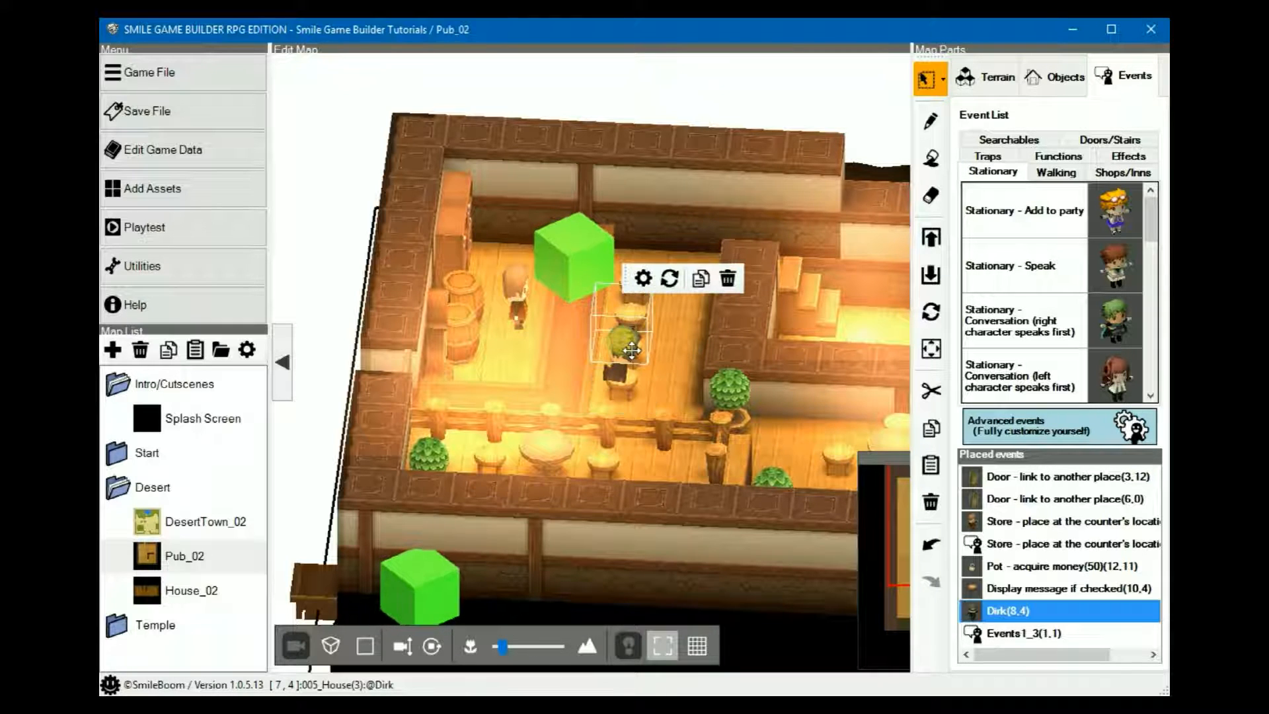
double_click(631, 350)
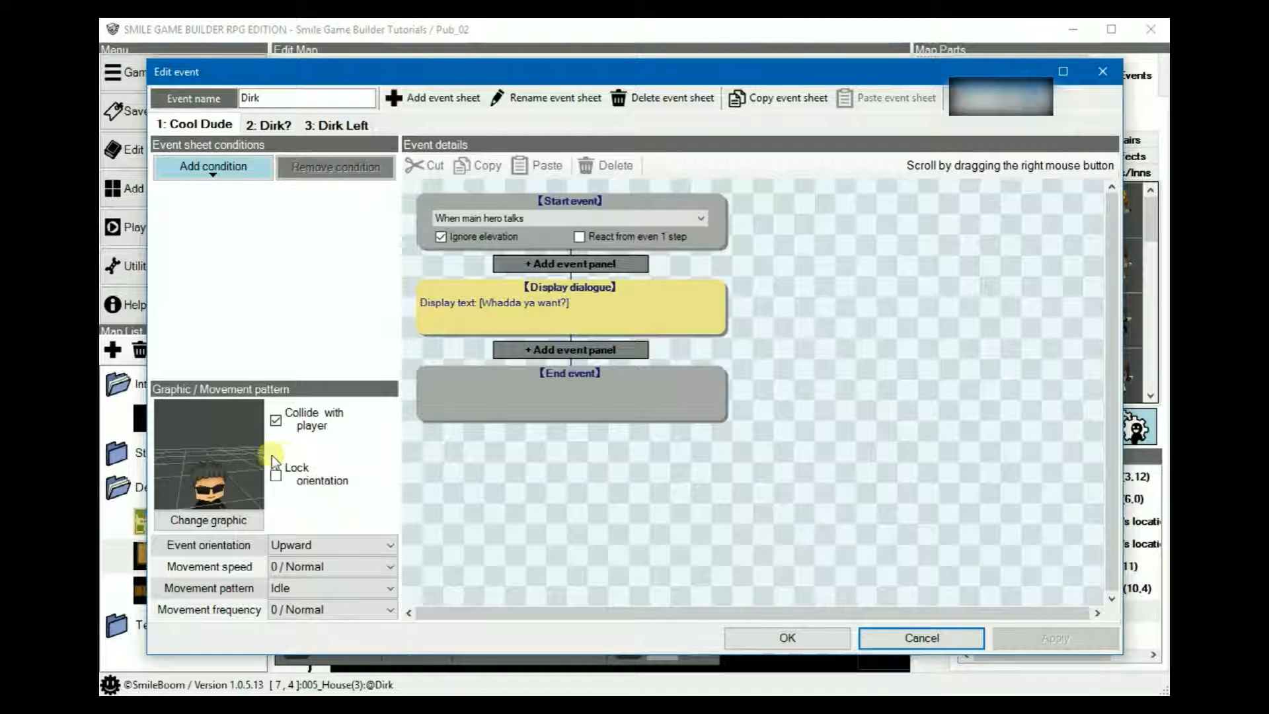
click(211, 527)
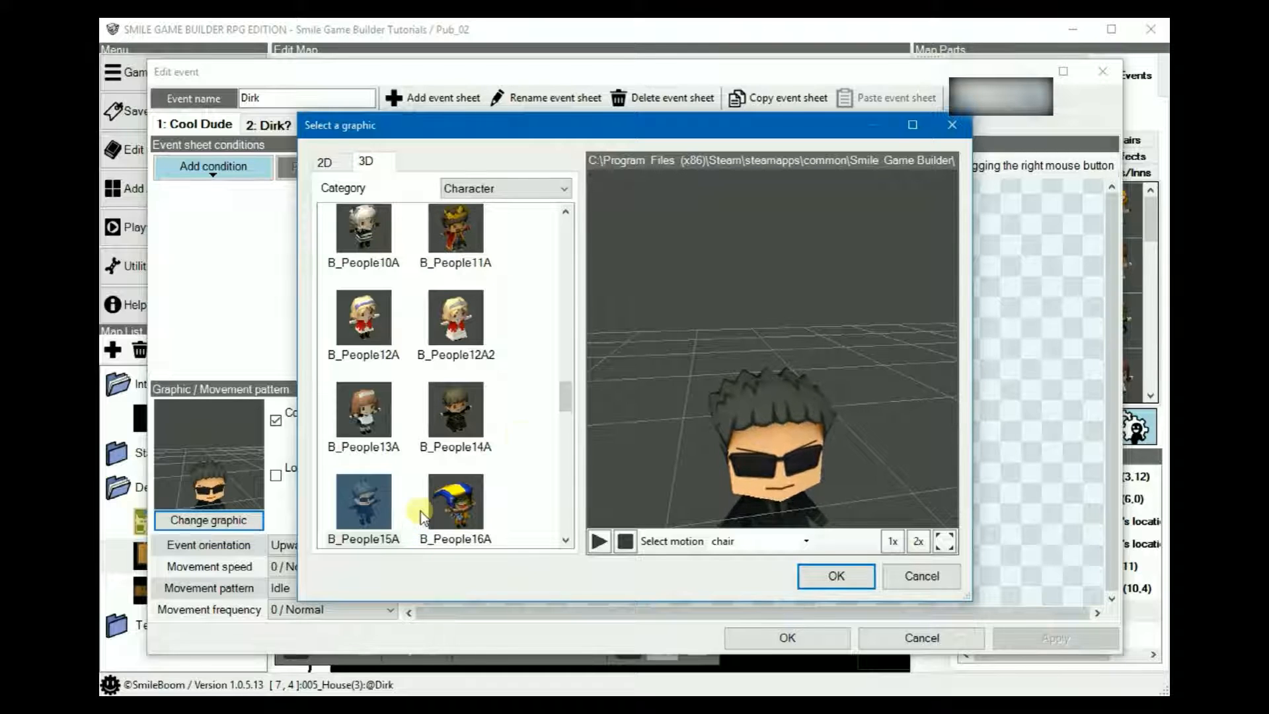
right_drag(665, 406, 692, 394)
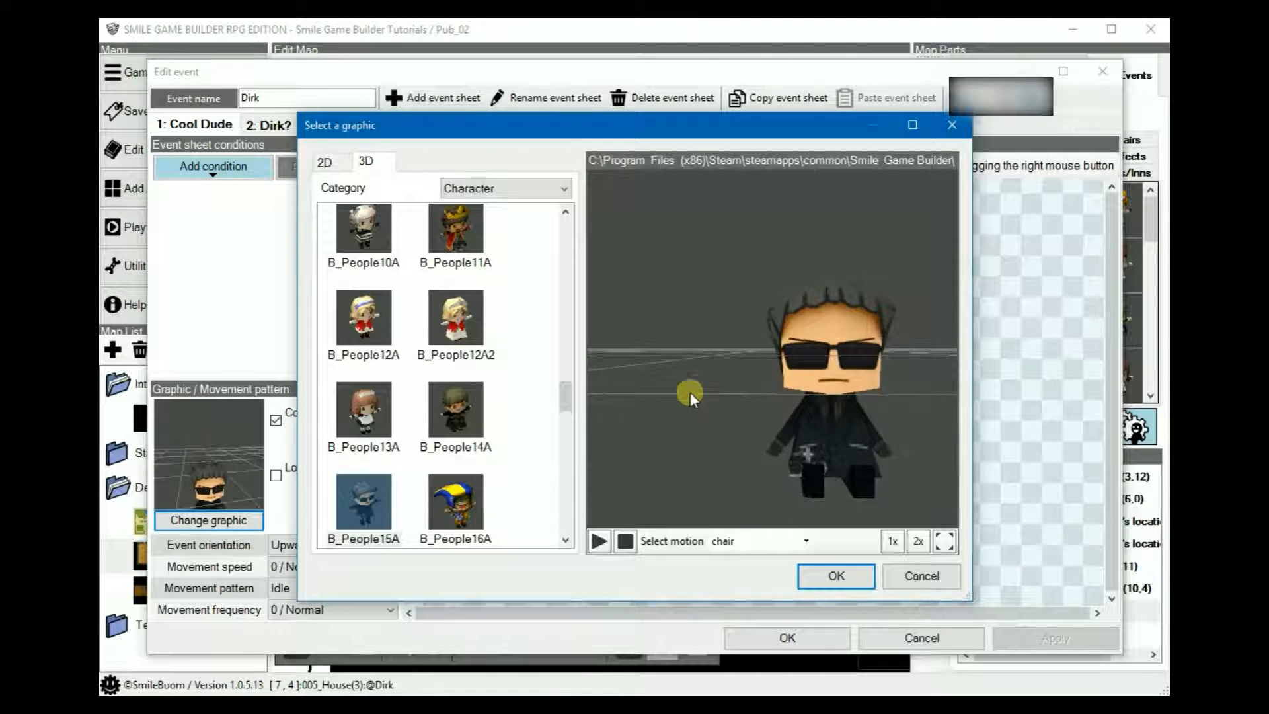
click(917, 579)
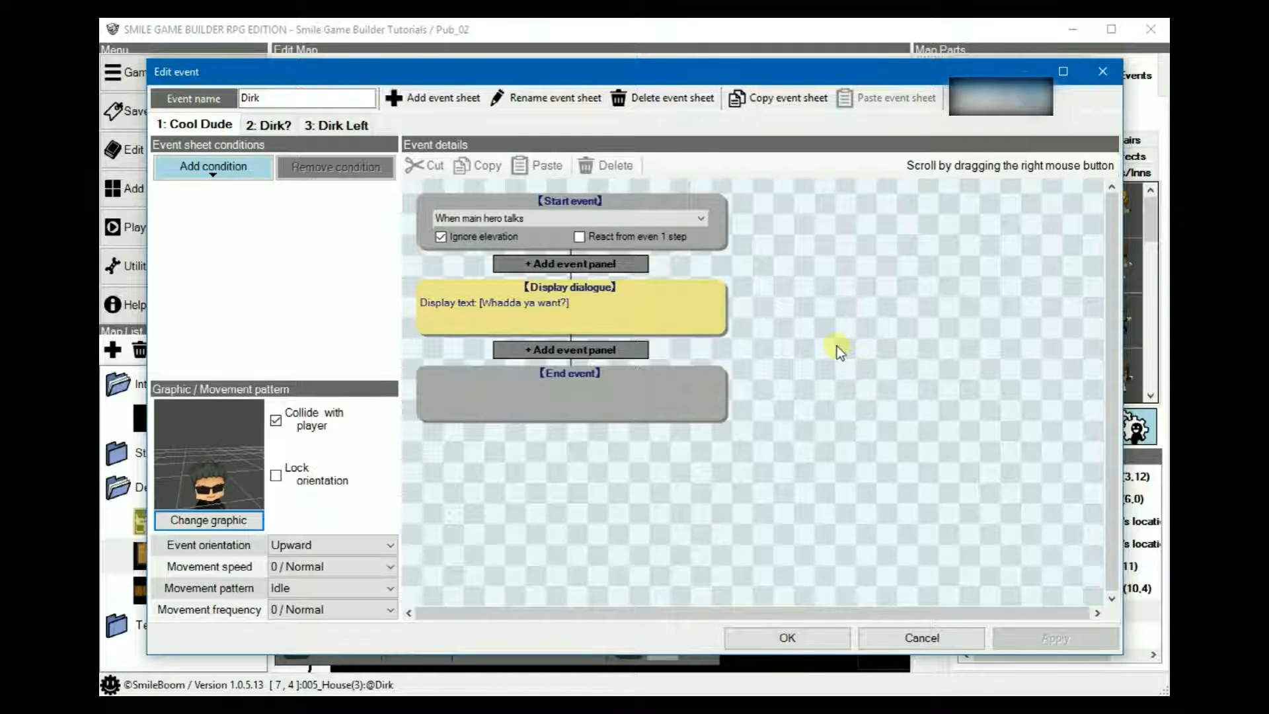
Examine the "Whadda ya want?" Display dialogue panel on Dirk's first sheet and its displayed character image, keeping the image as is
click(670, 307)
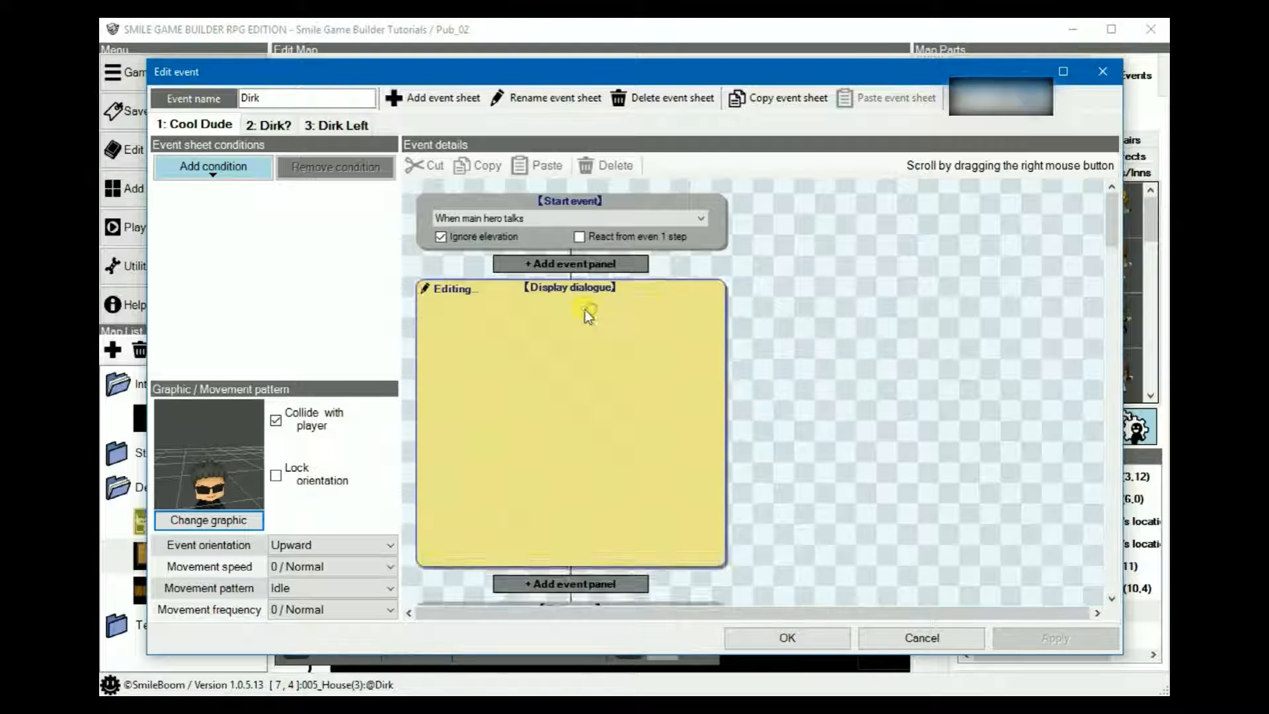
click(503, 410)
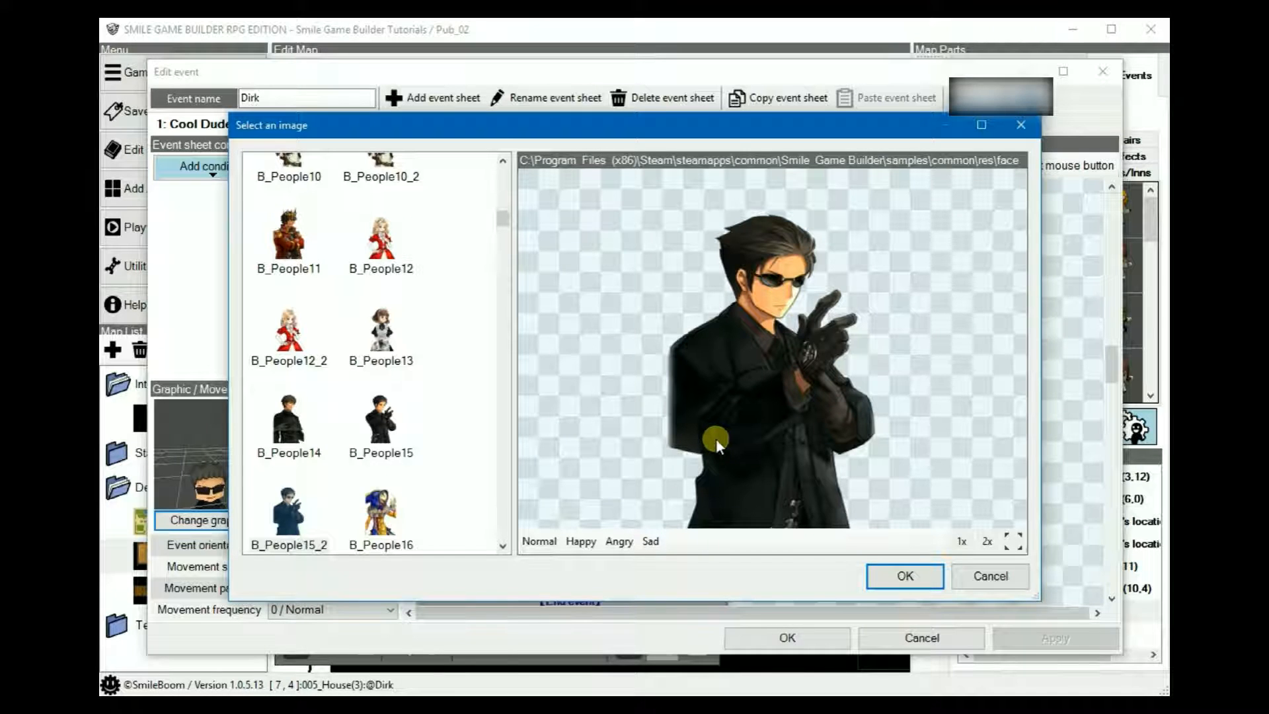
click(1005, 582)
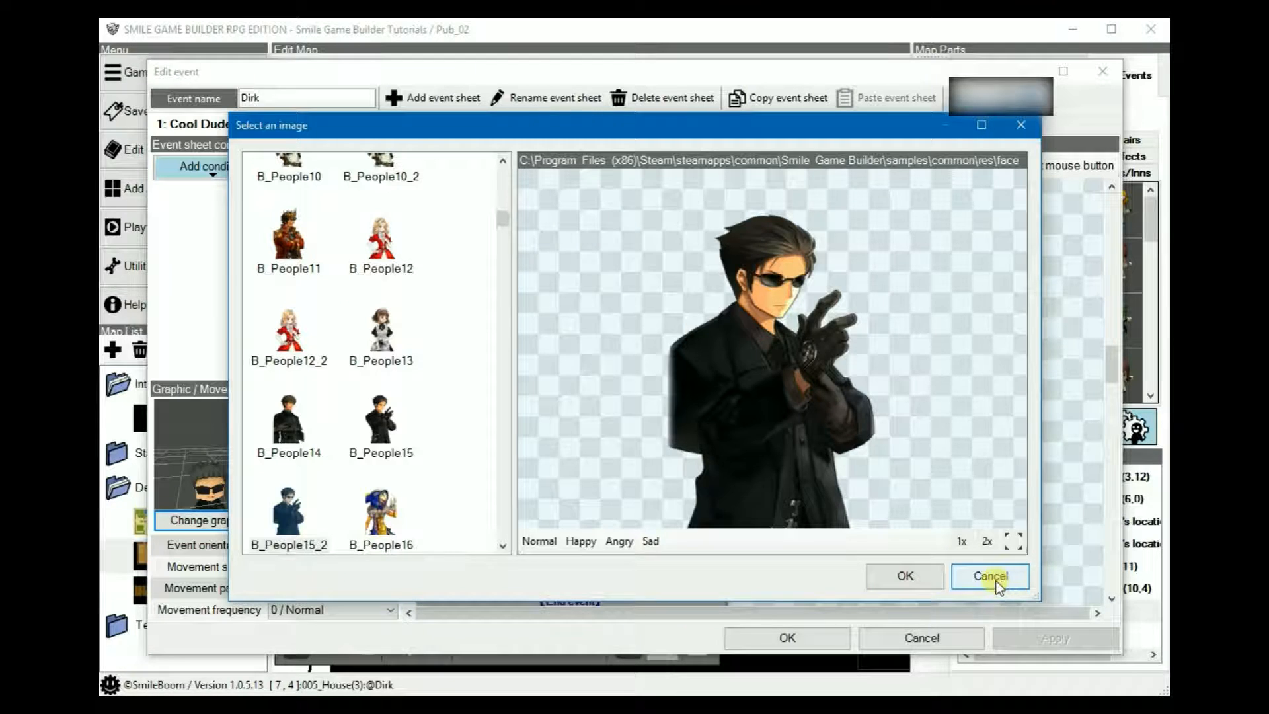
click(999, 581)
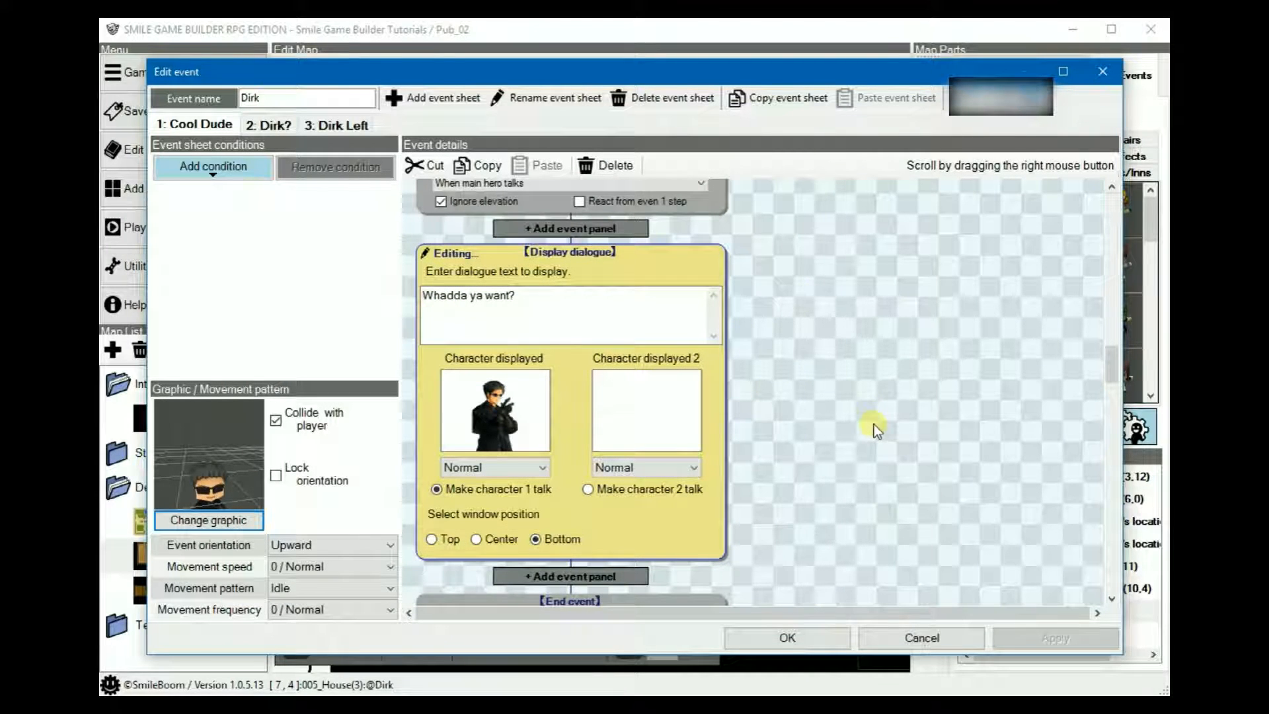
Examine the Dirk event's second sheet and the talking-character settings of its "Dirk?" and "Yeah! Who's asking?" dialogue panels
click(273, 124)
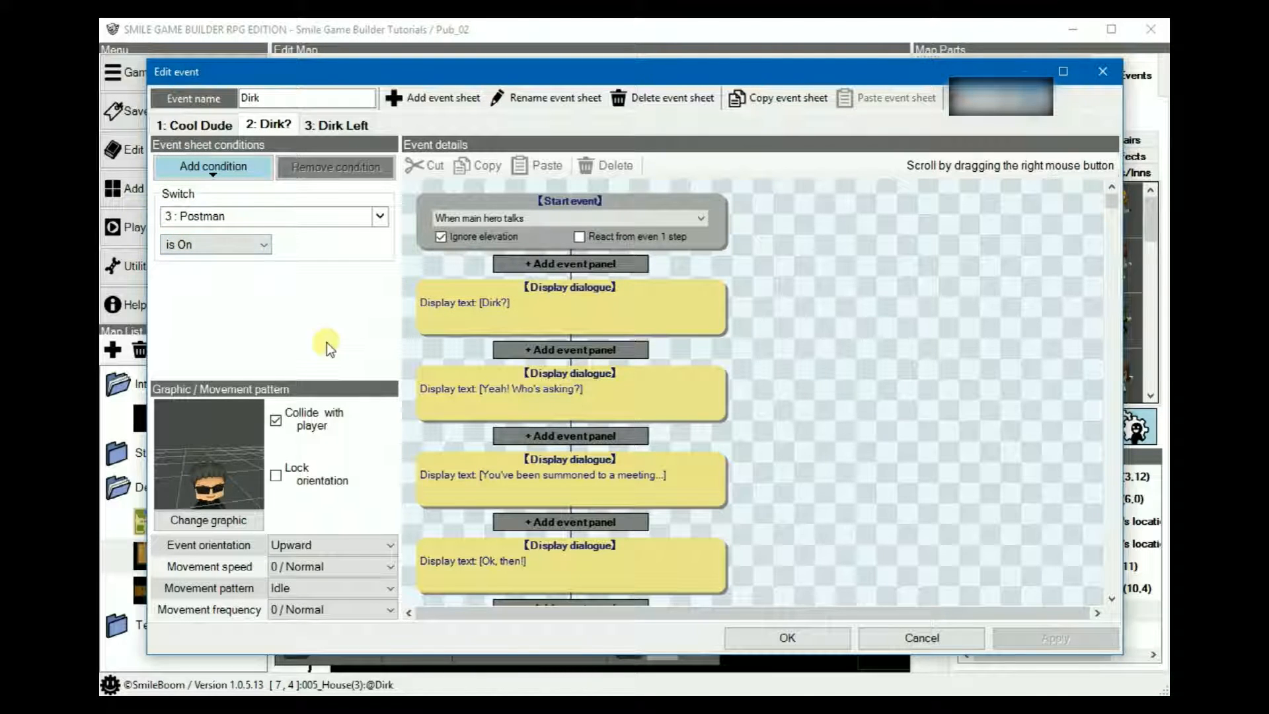
right_drag(681, 306, 689, 303)
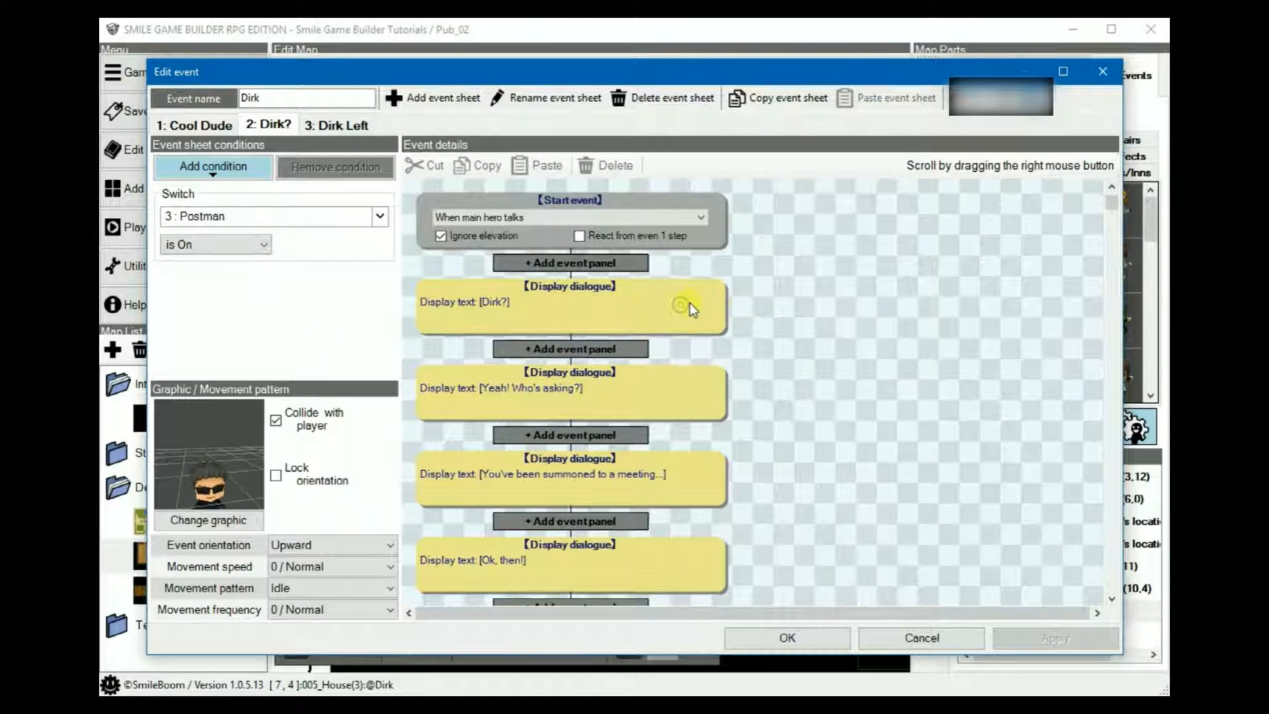
click(690, 302)
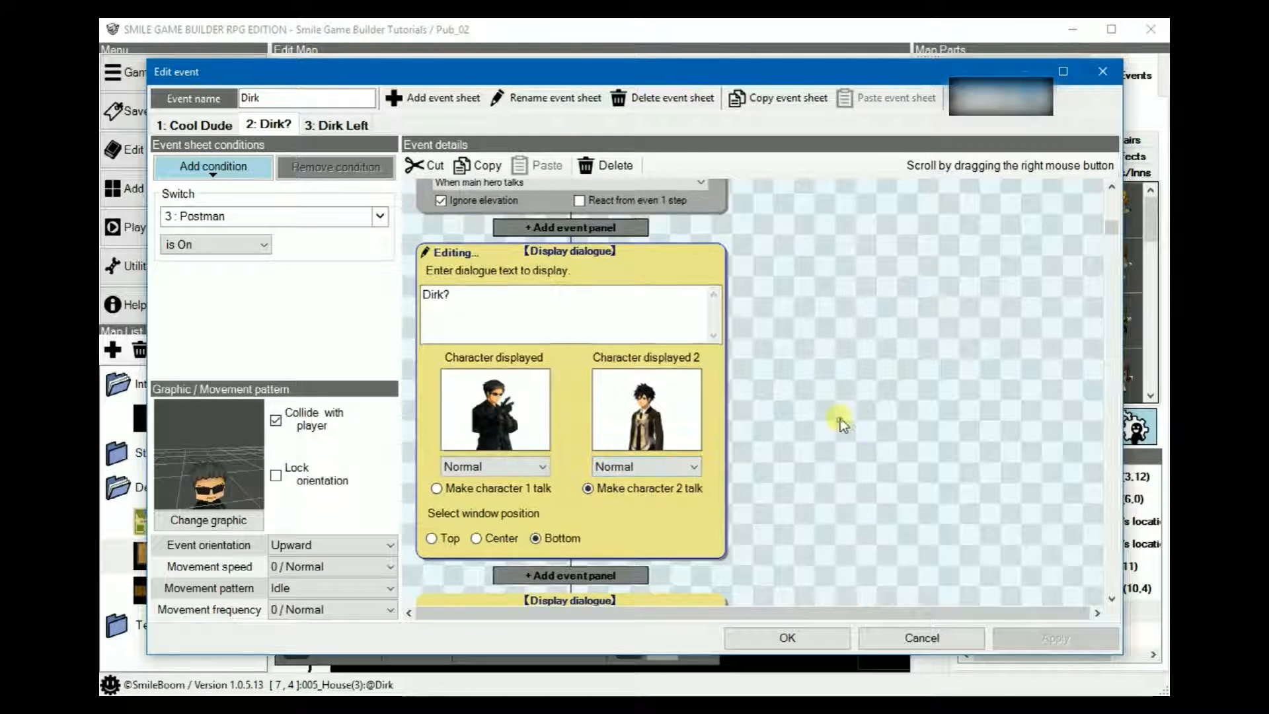
right_drag(842, 420, 849, 330)
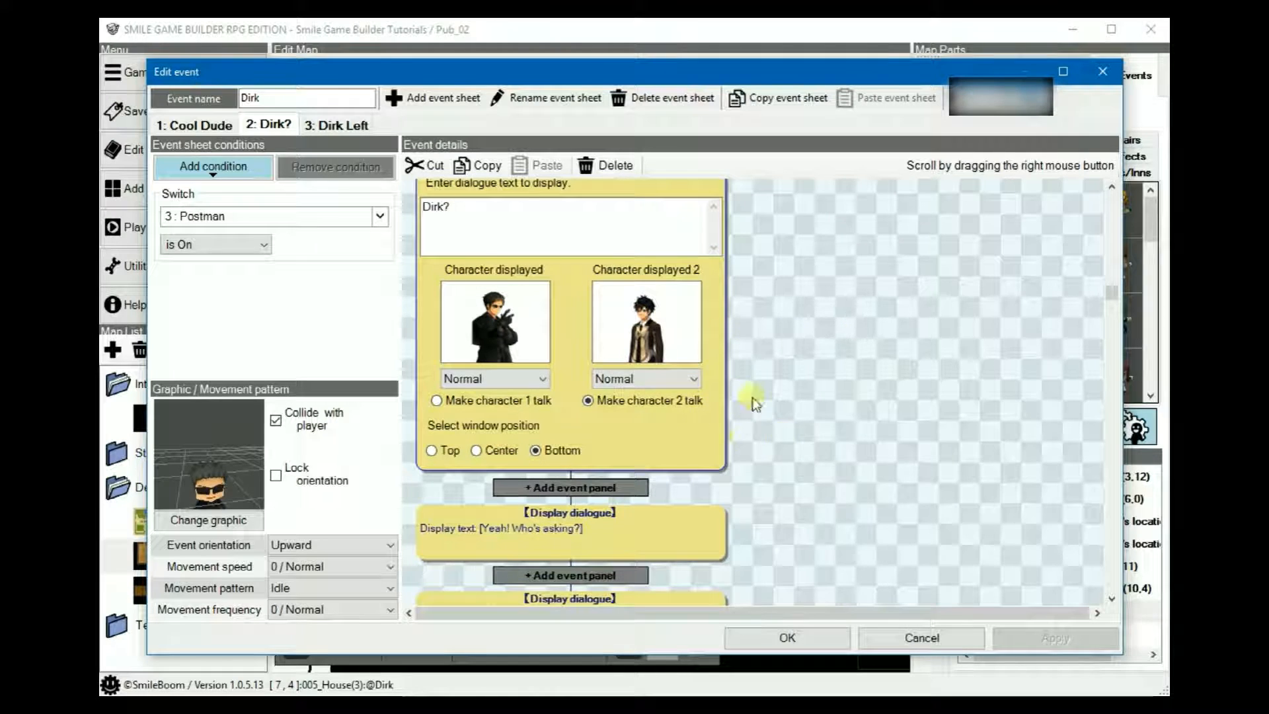
scroll(834, 446, down, 3)
click(637, 434)
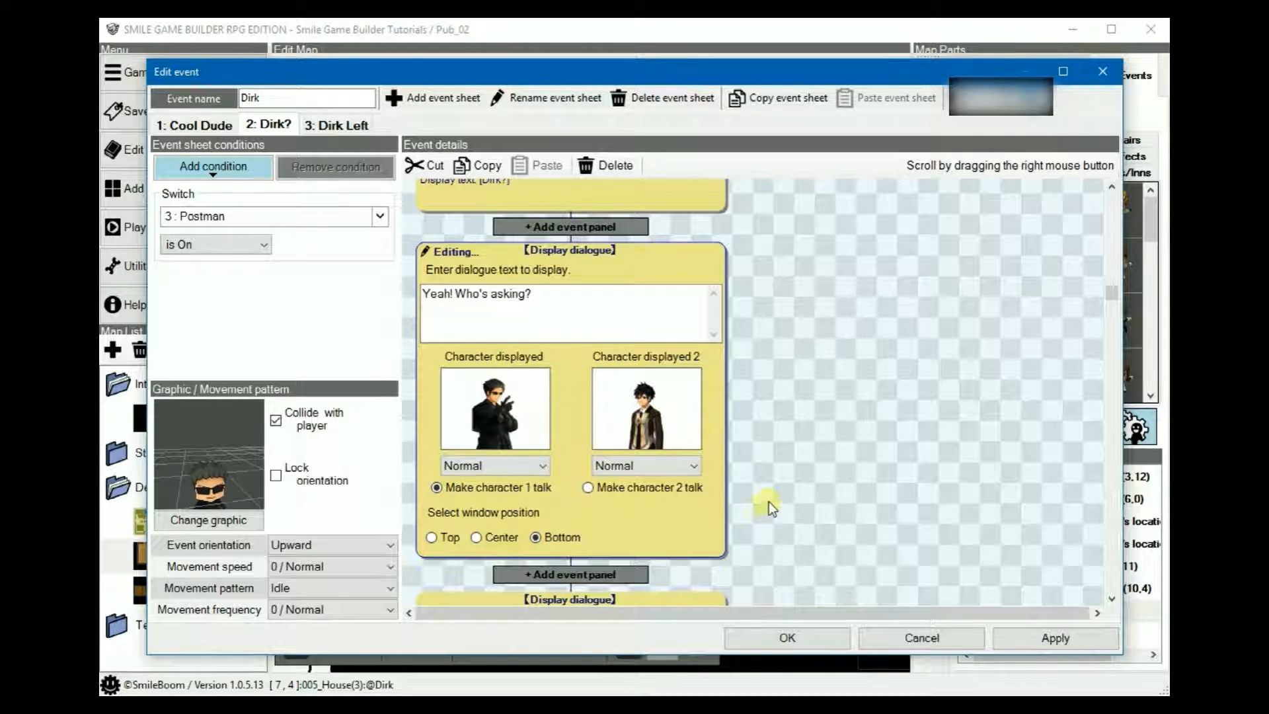
Examine the "You've been summoned to a meeting..." and "Ok, then!" dialogue panels, and view the Variable box and Event switch panels below them
scroll(769, 501, down, 5)
click(648, 448)
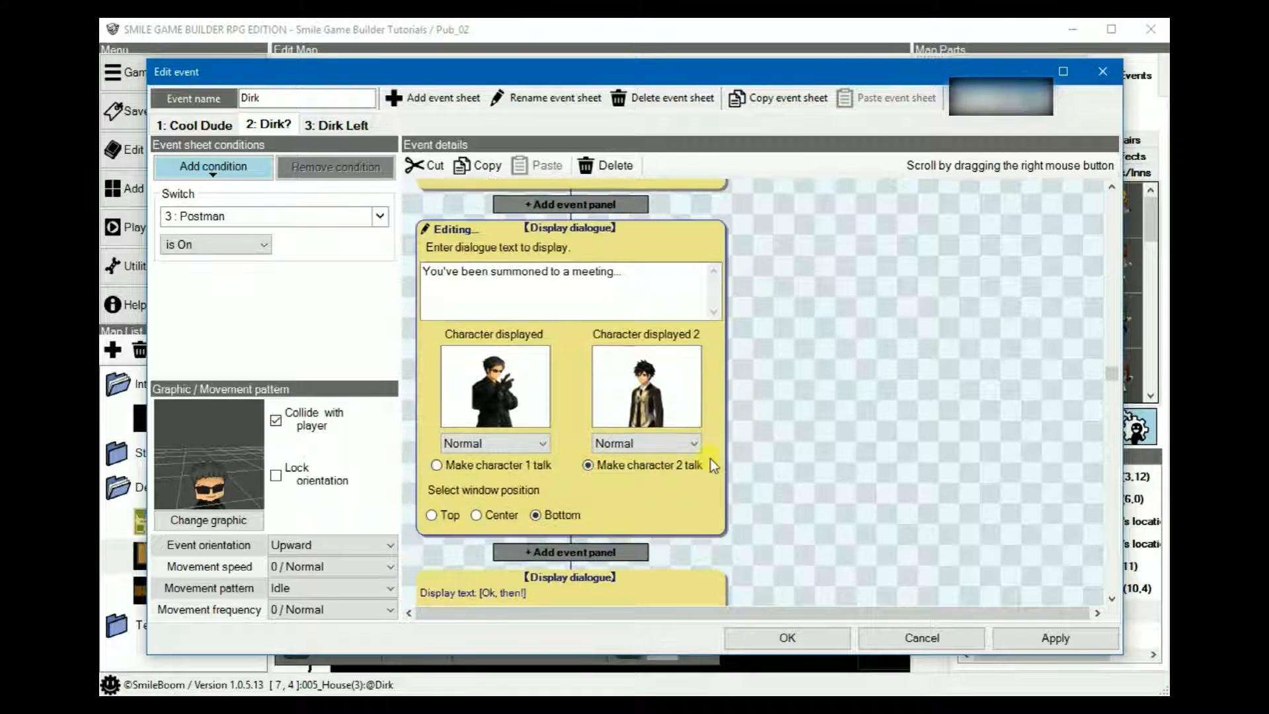
right_drag(883, 480, 881, 407)
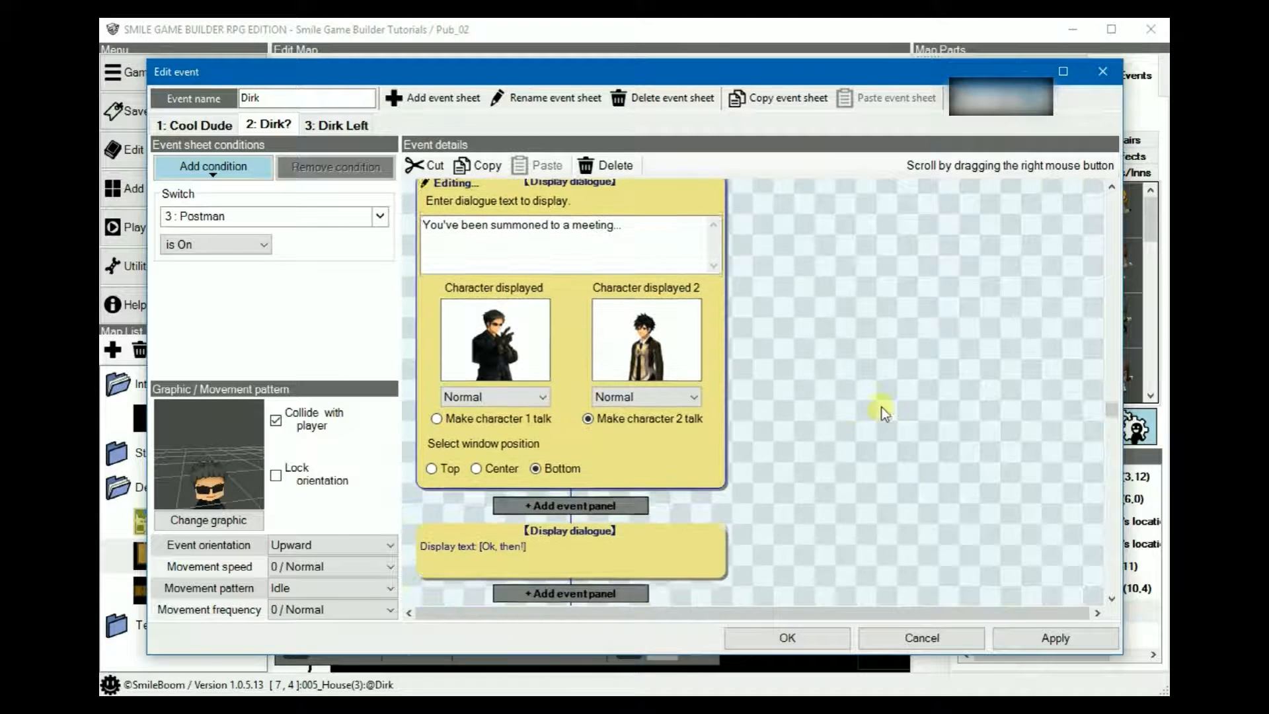
right_drag(843, 493, 833, 364)
click(600, 411)
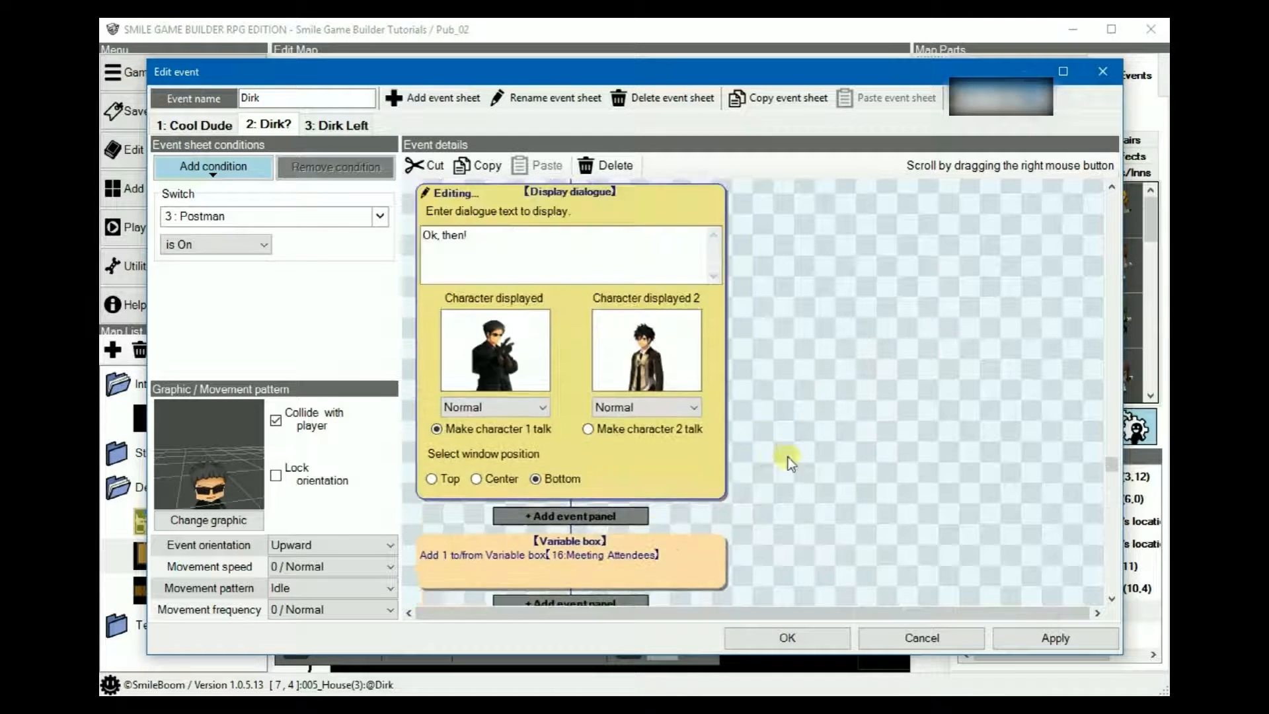
right_drag(852, 557, 838, 372)
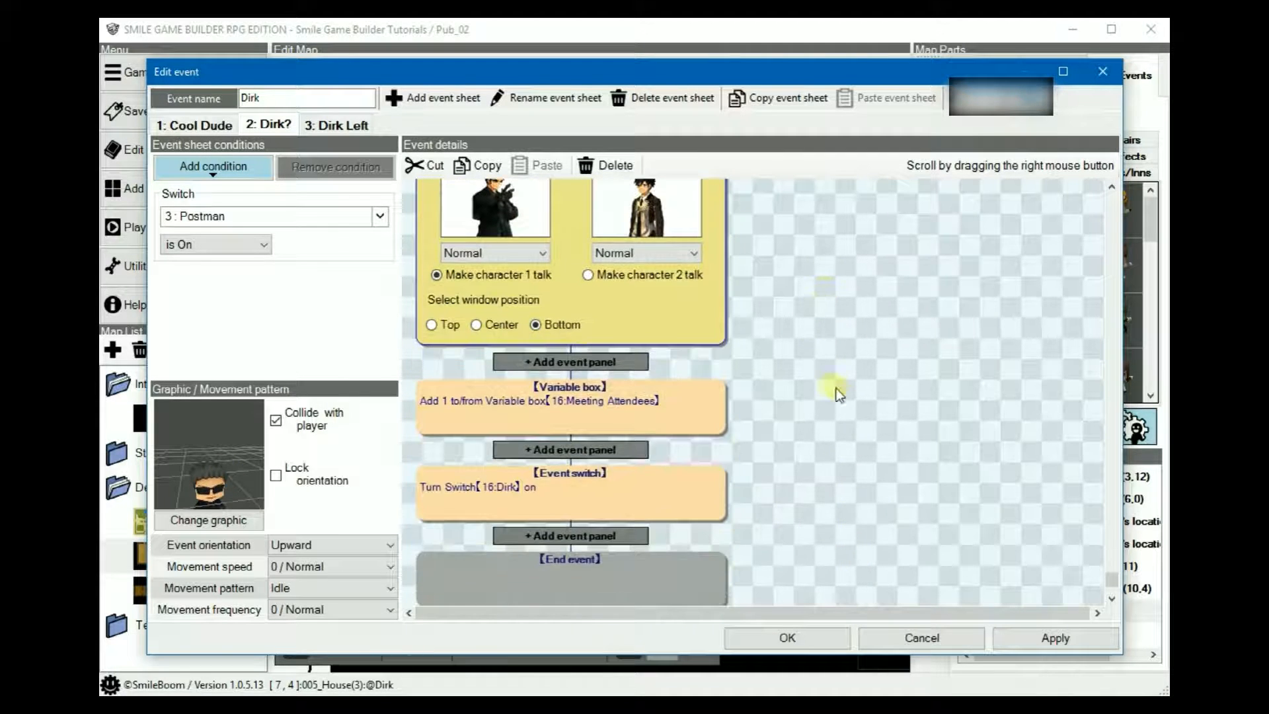
click(832, 386)
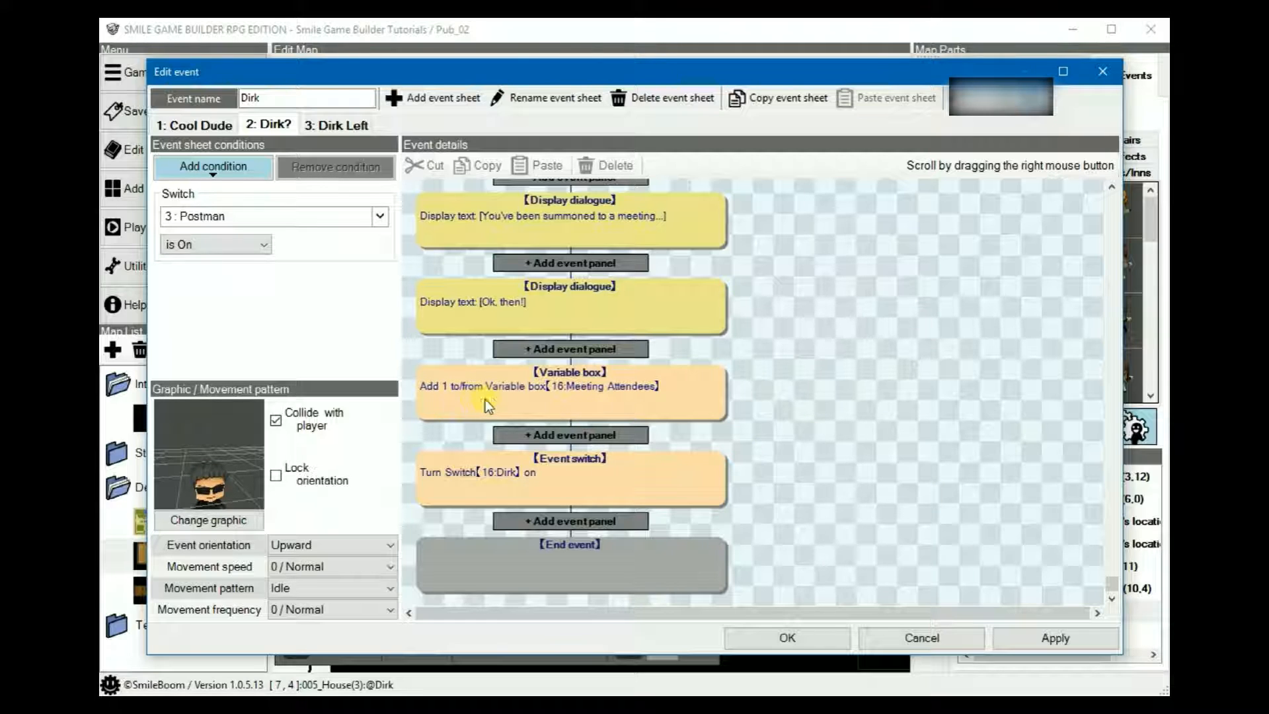
Examine the Variable box and Event switch panels on Dirk's second sheet, view the third sheet, and close the event without saving
click(523, 387)
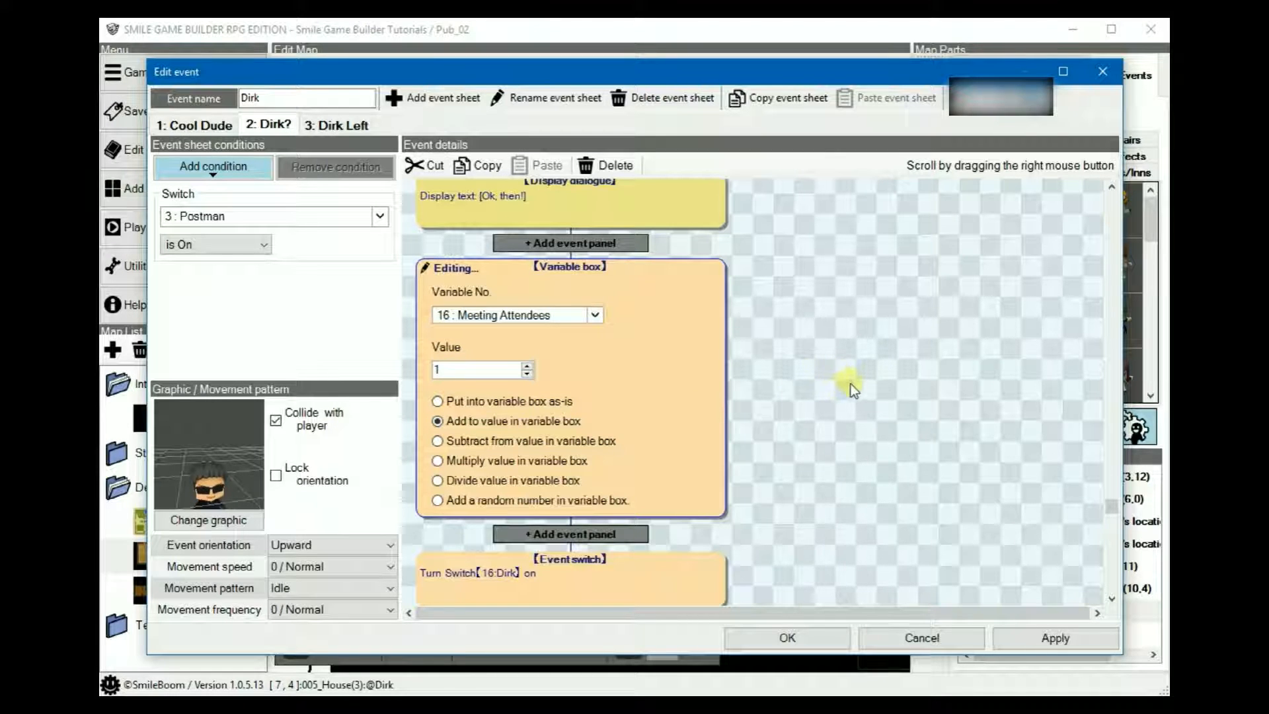
scroll(838, 374, down, 2)
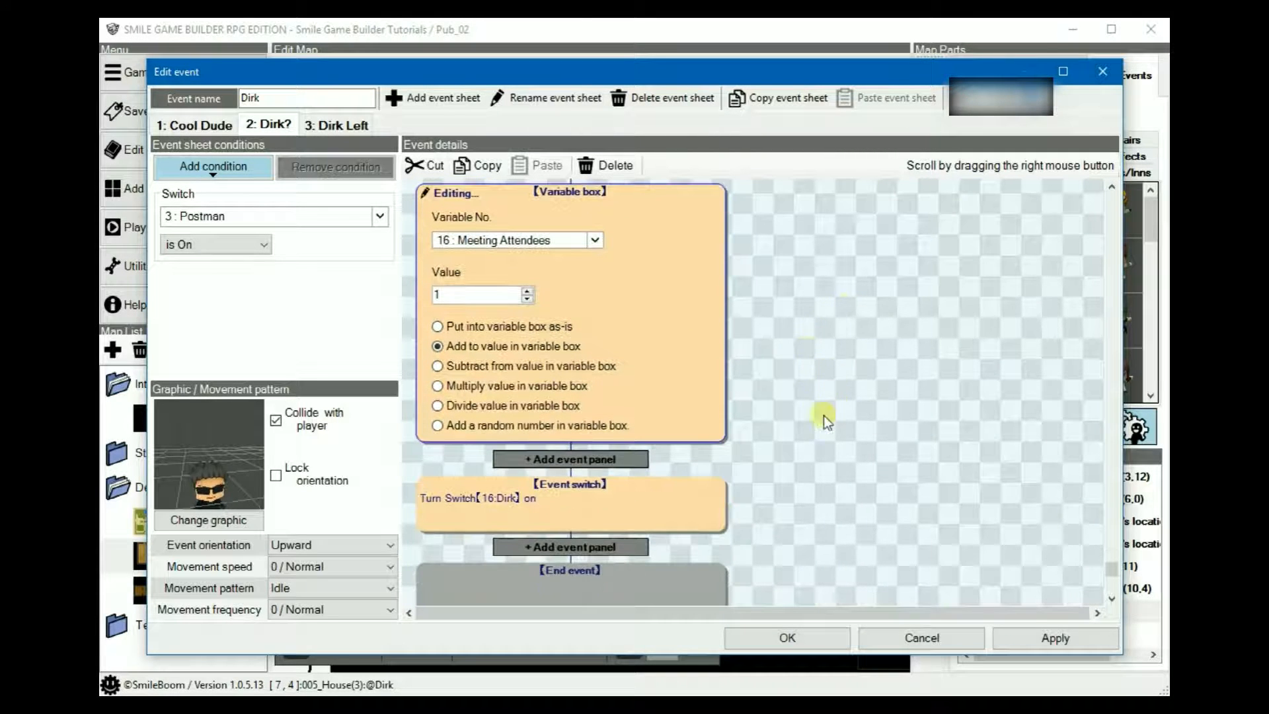
click(646, 528)
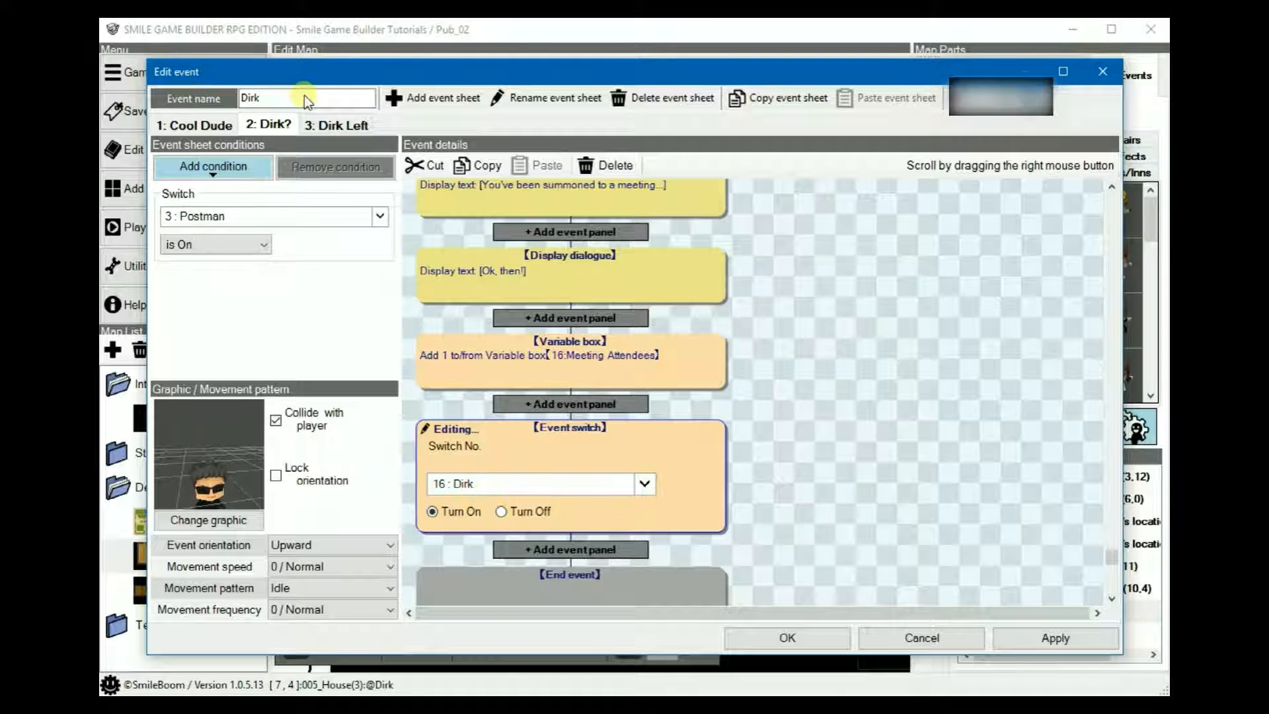
click(340, 124)
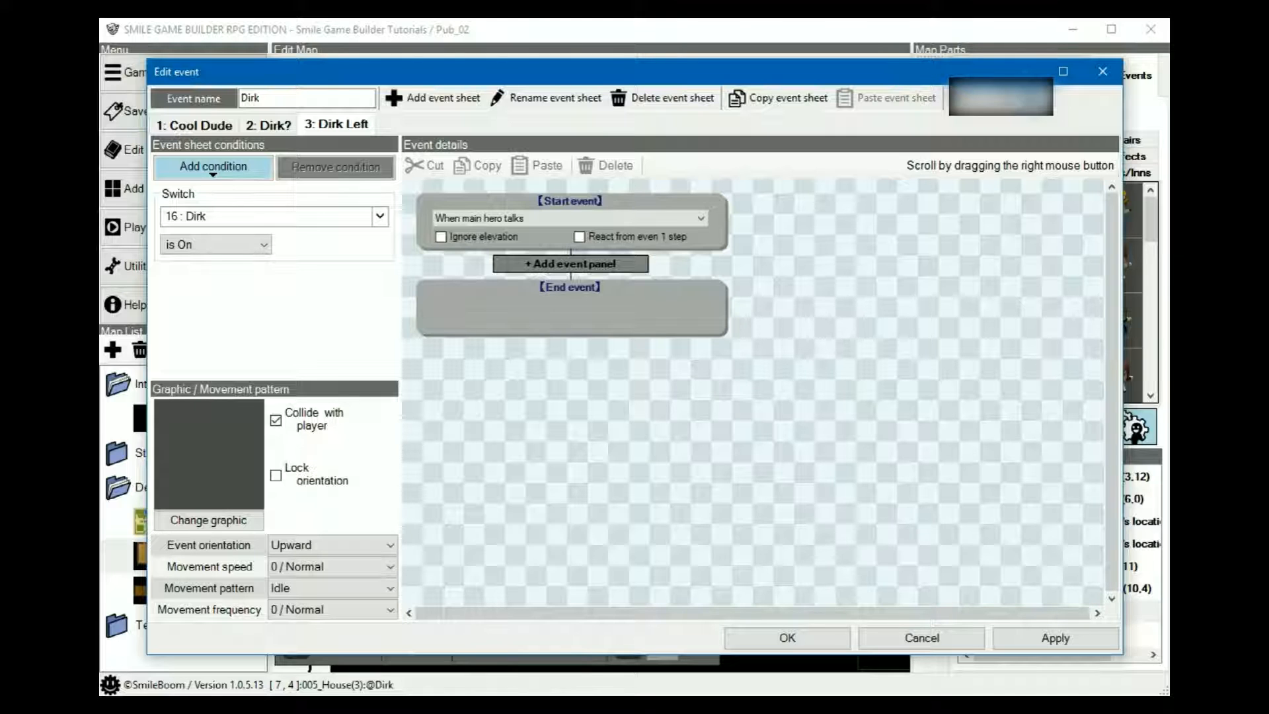
click(932, 644)
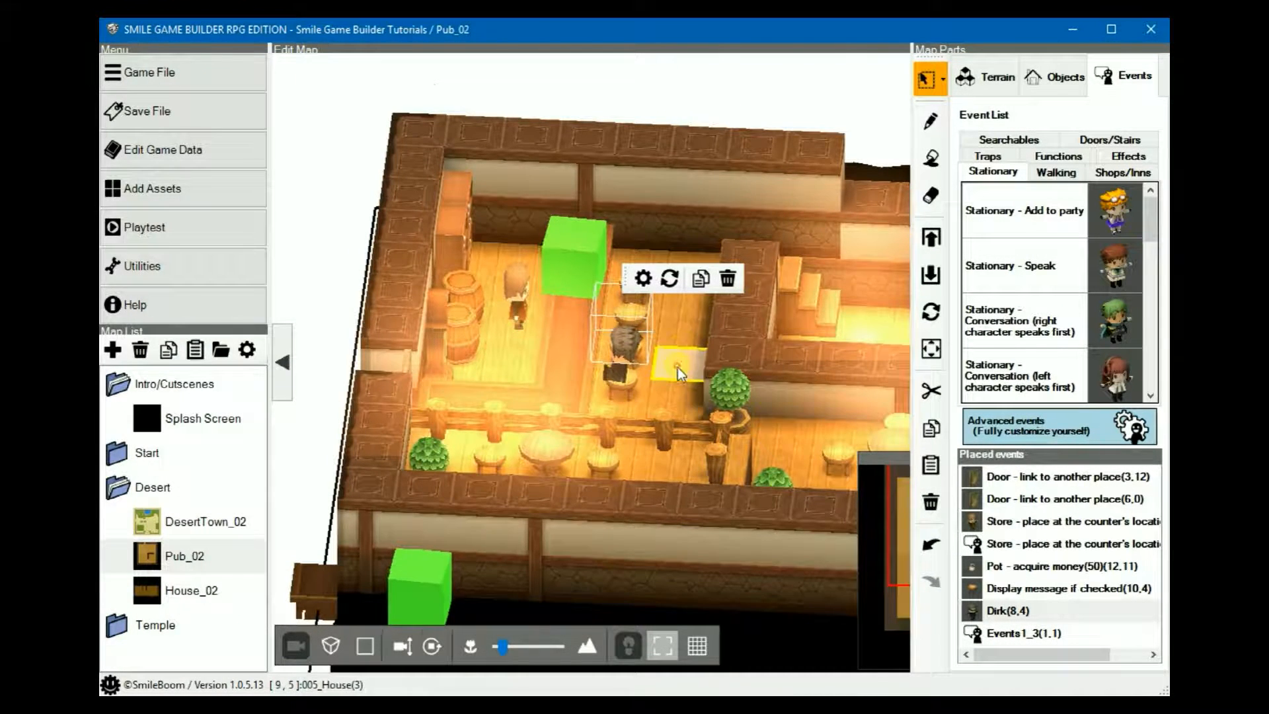
Set the player's start position on the floor tile in front of Dirk in Pub_02 and launch a playtest
middle_drag(677, 368, 618, 410)
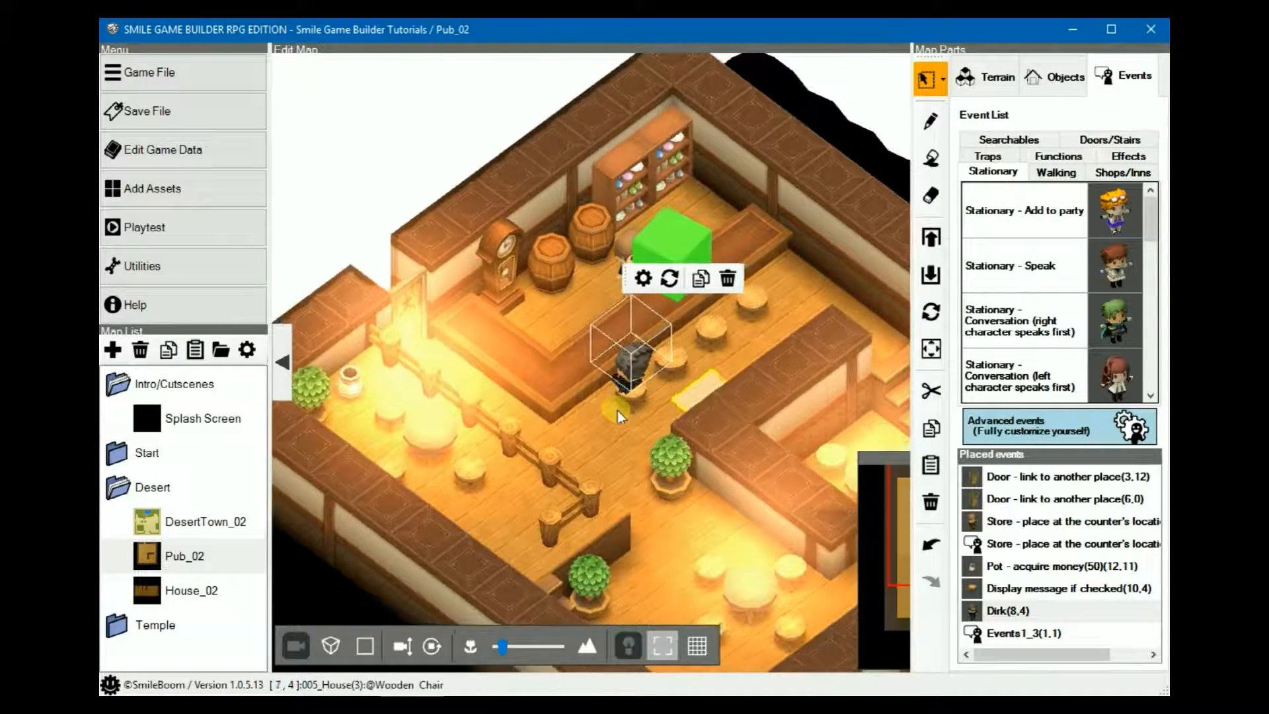
right_click(653, 425)
click(738, 560)
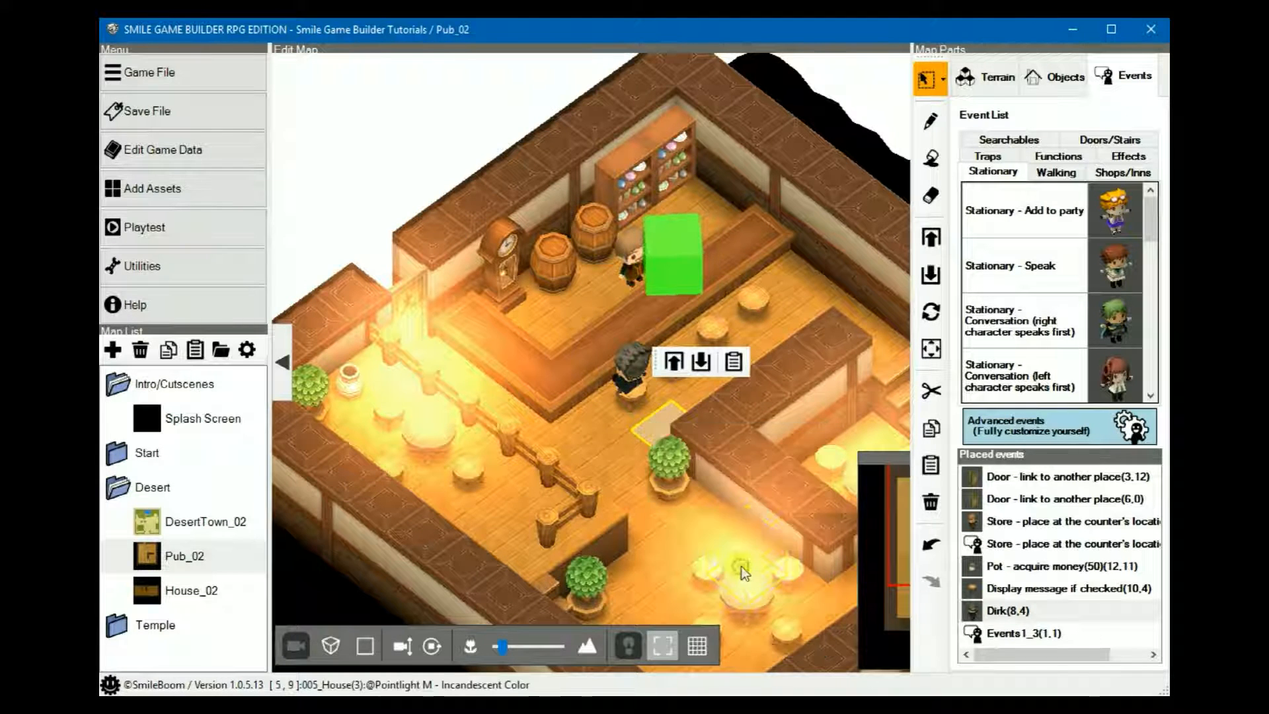
click(165, 227)
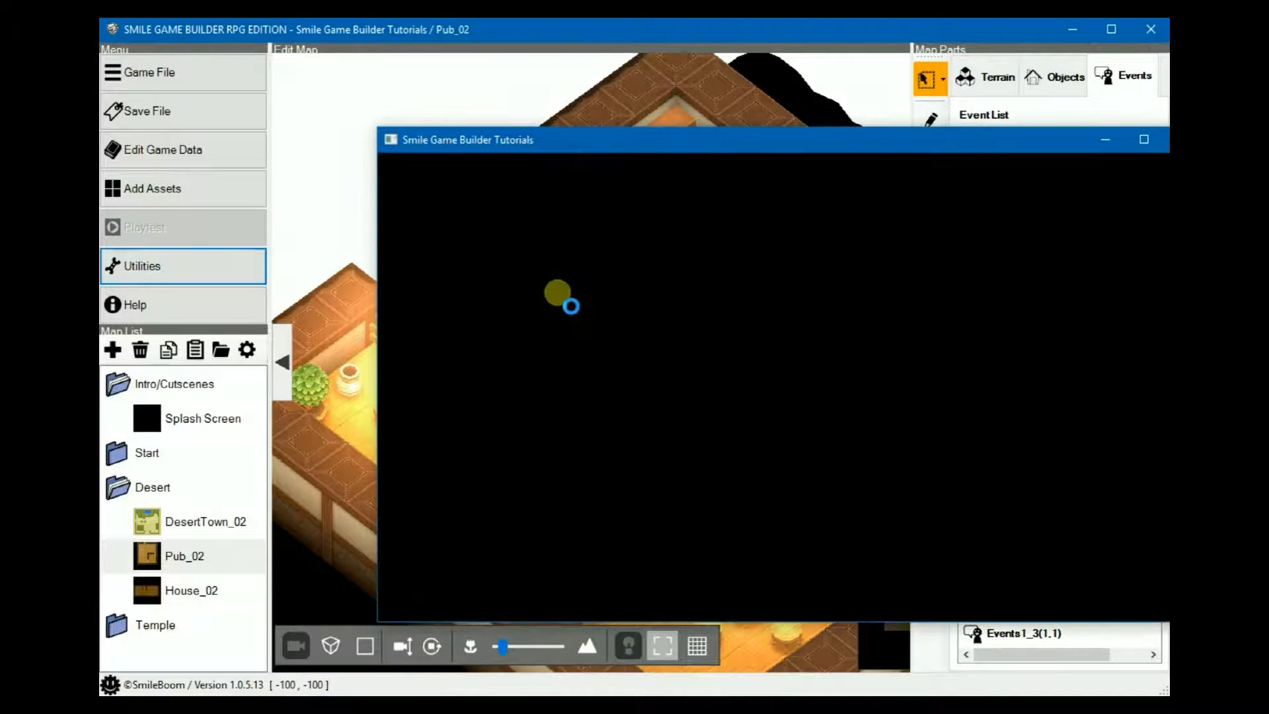
drag(620, 149, 364, 115)
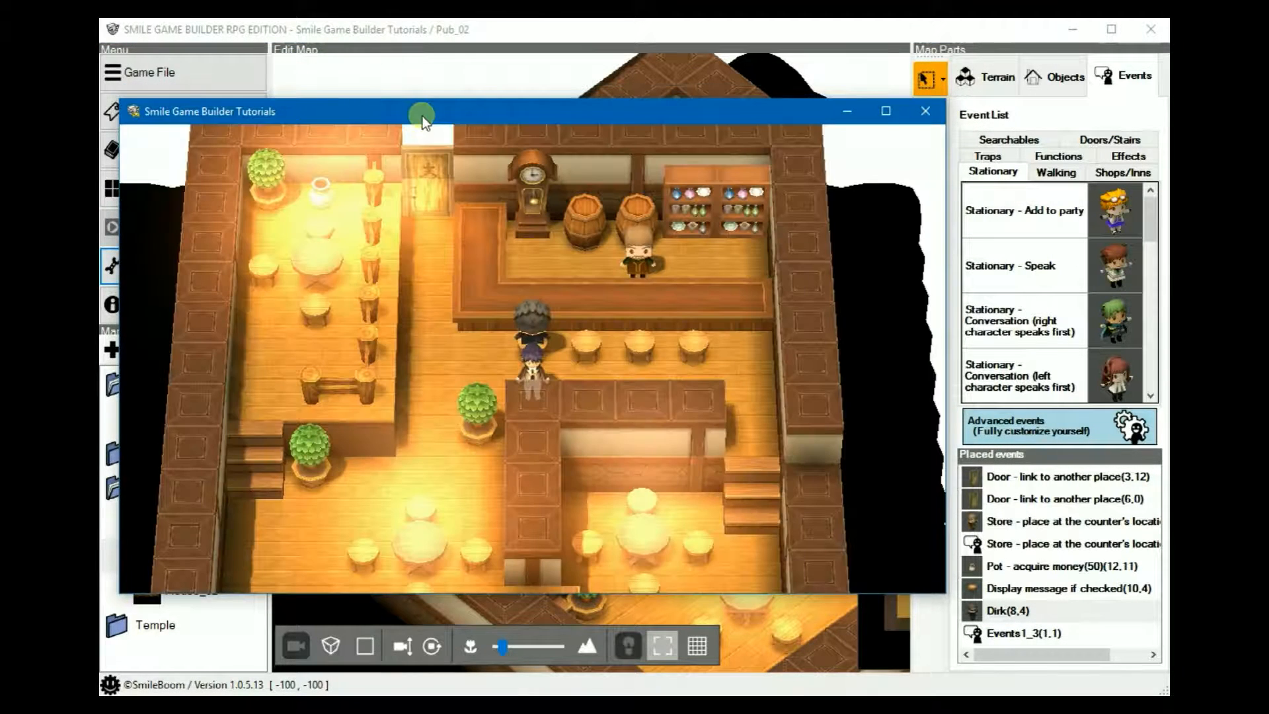
Talk to Dirk in the playtest and advance through his dialogue until it closes
key(Up)
key(Return)
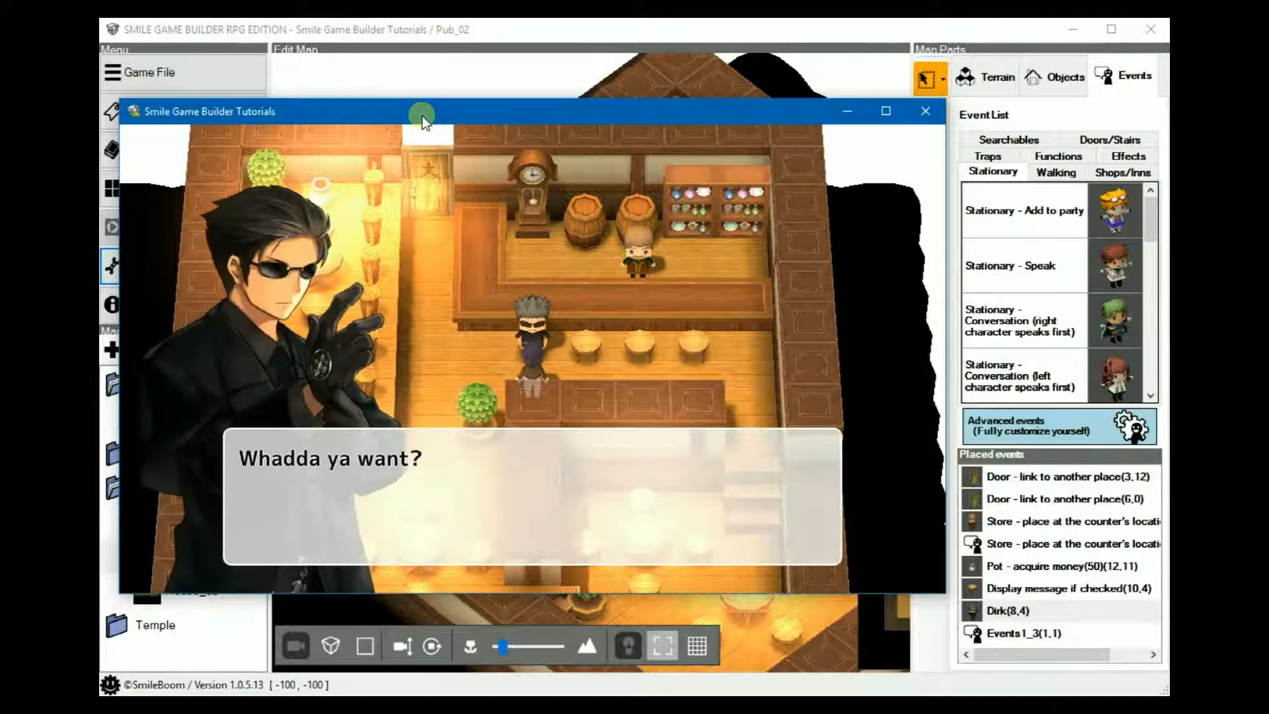
key(Return)
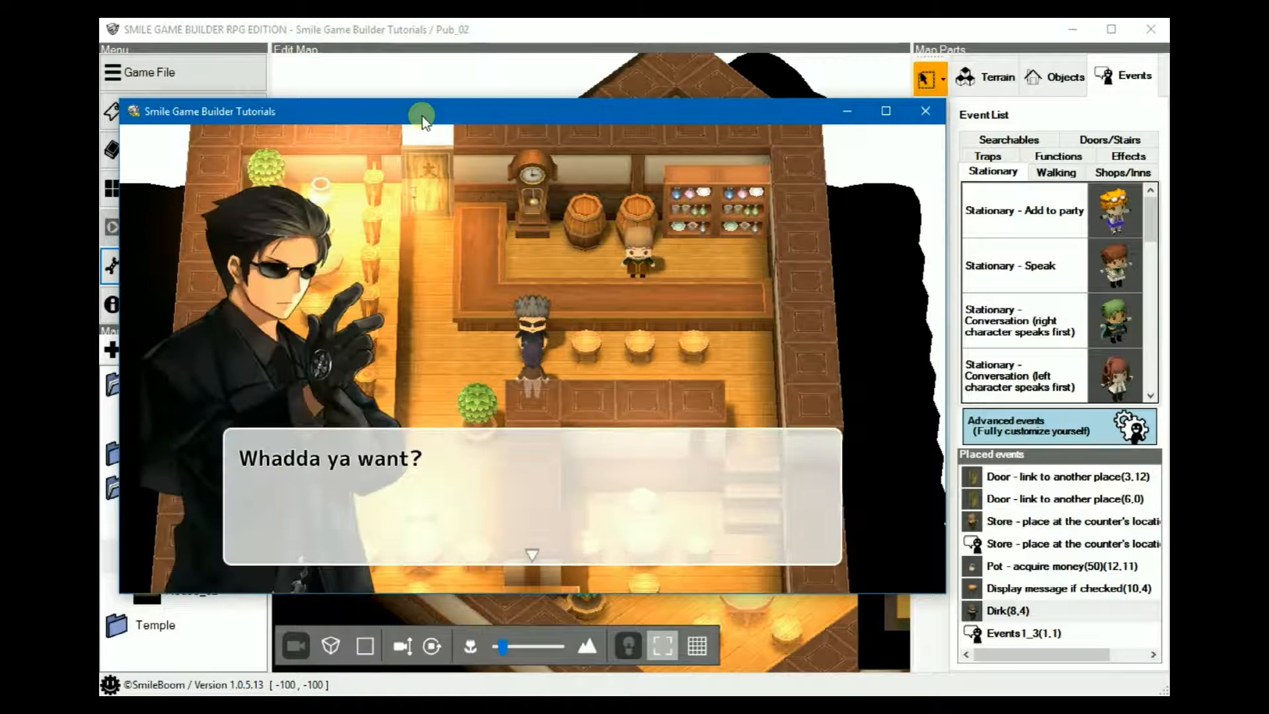
key(Return)
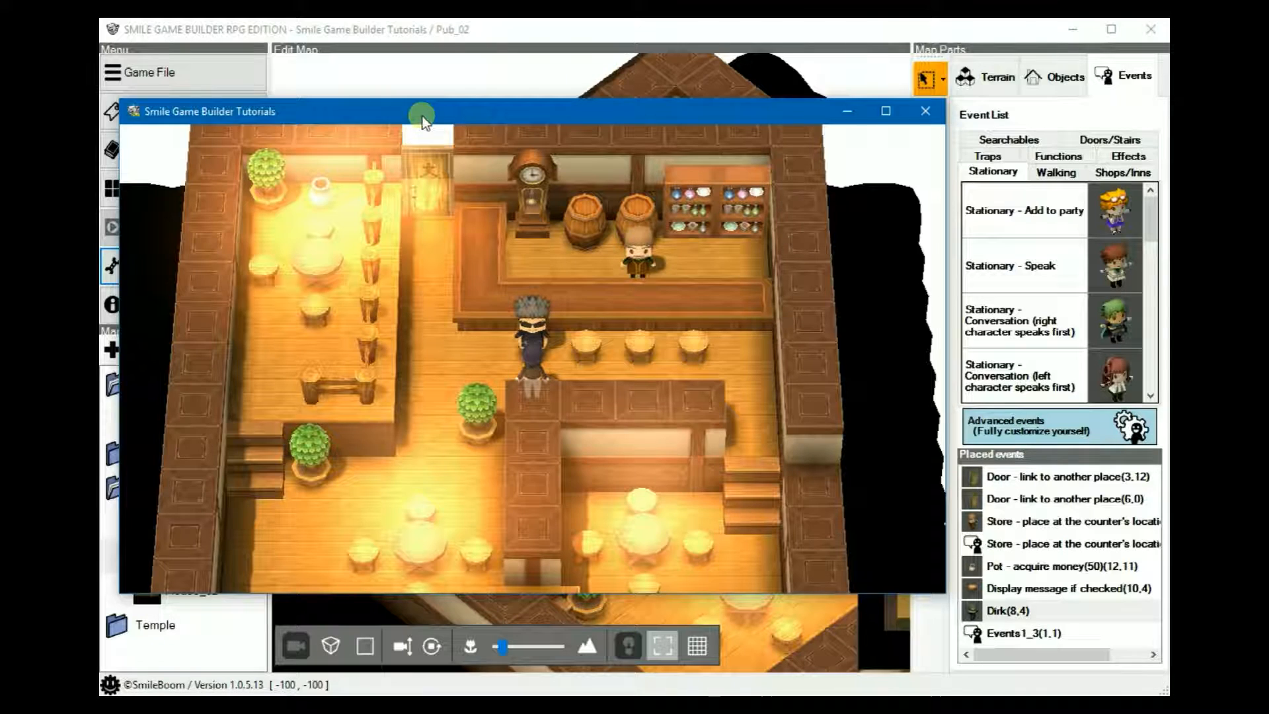
Open the playtest's debug window and apply event switch 3, Postman, as On
key(F12)
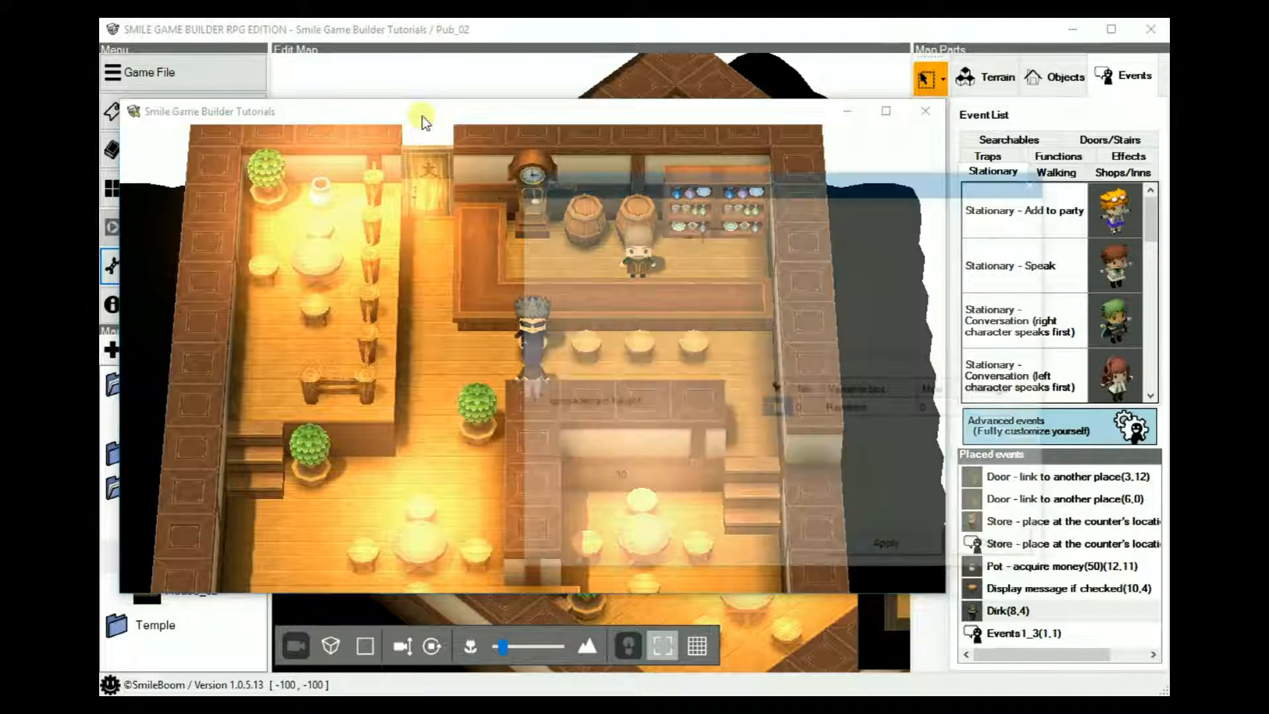
drag(675, 183, 832, 167)
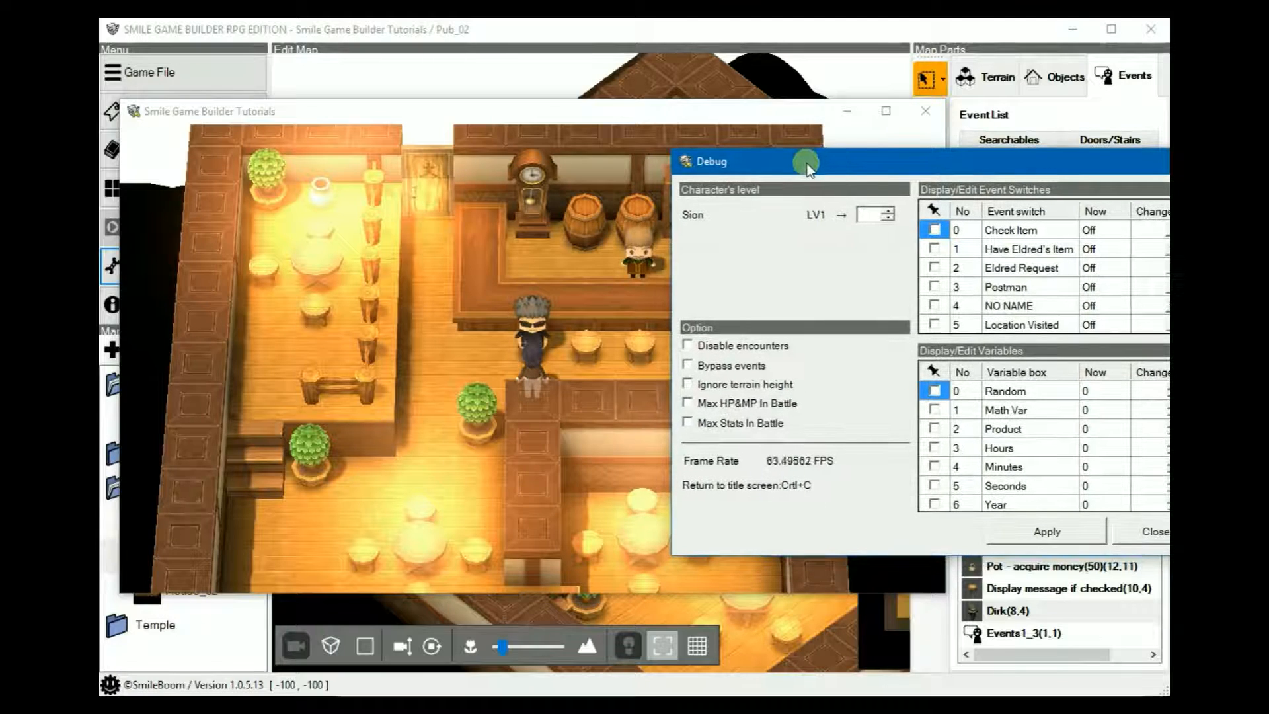
click(1151, 287)
click(1168, 286)
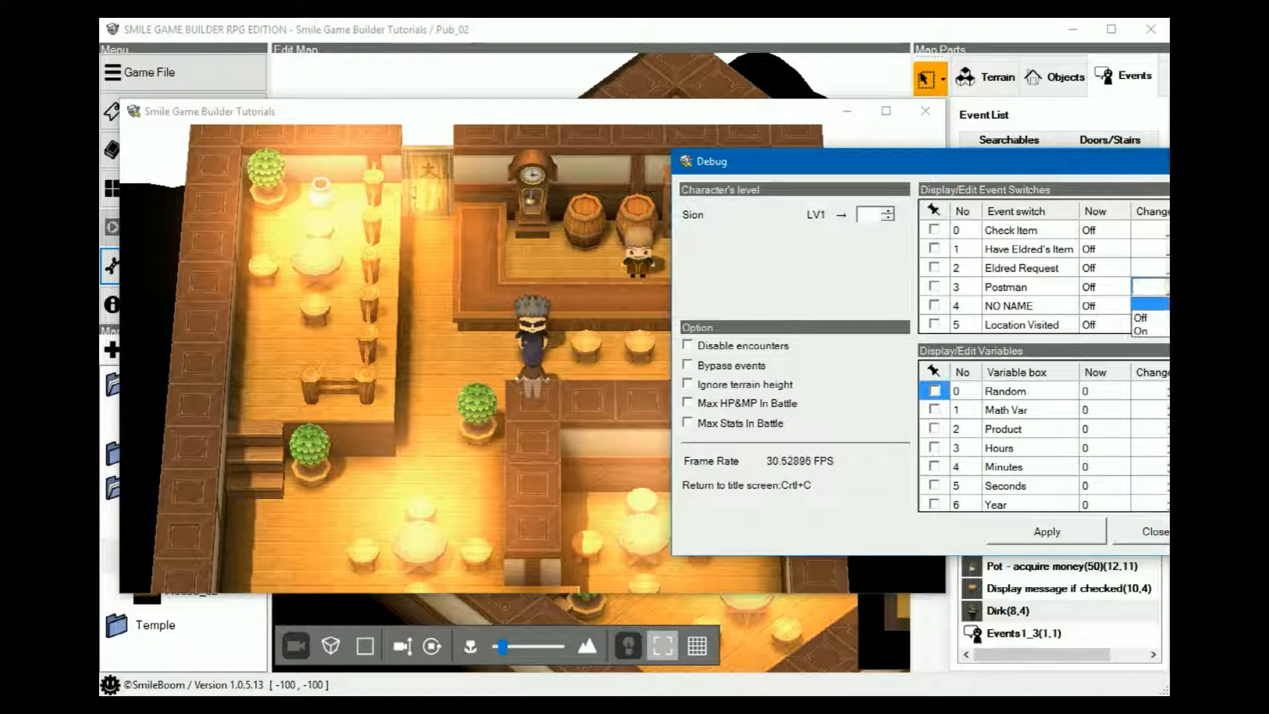
click(1148, 334)
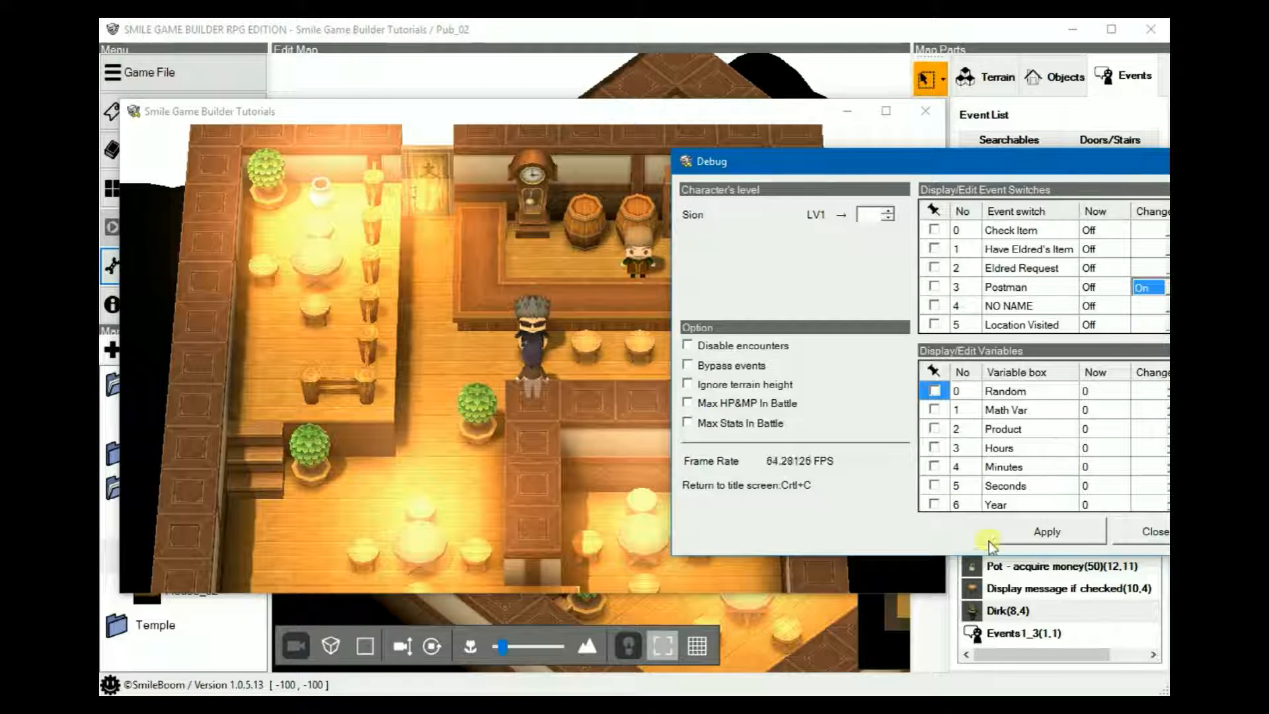
click(1039, 540)
Talk to Dirk again, close the debug window, play his conversation through to the end, and end the playtest
click(561, 115)
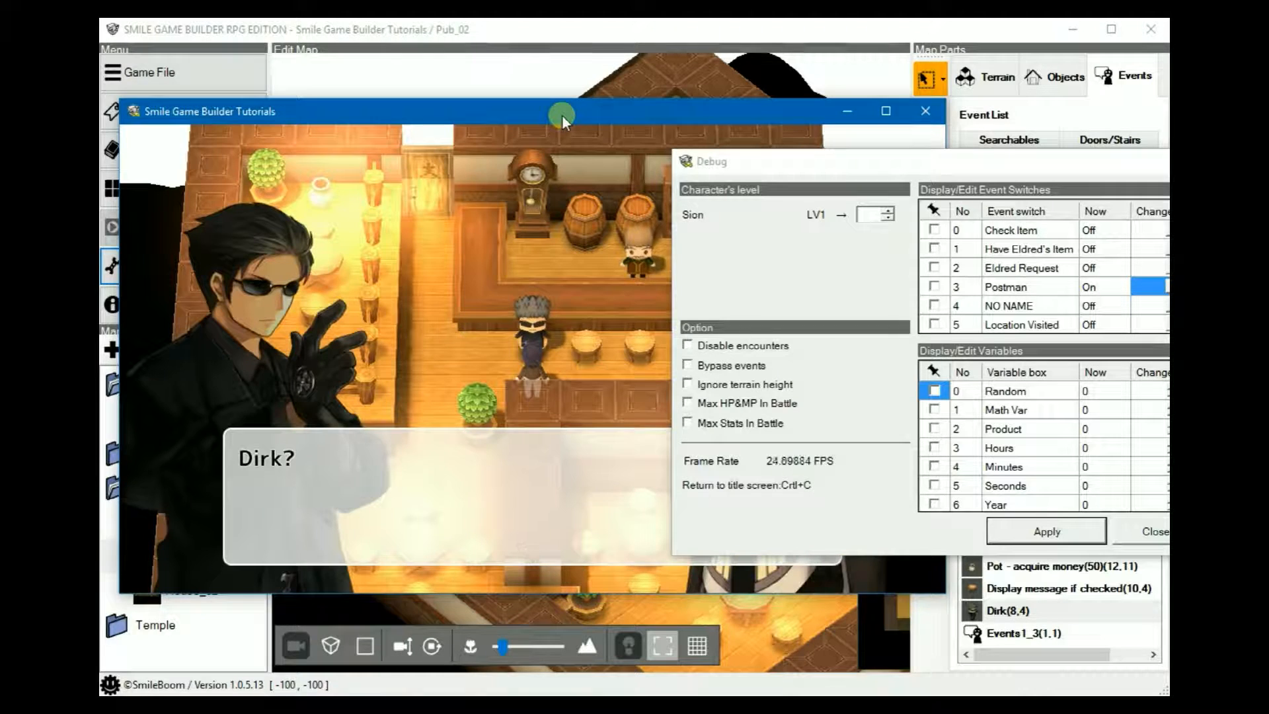
drag(877, 168, 891, 164)
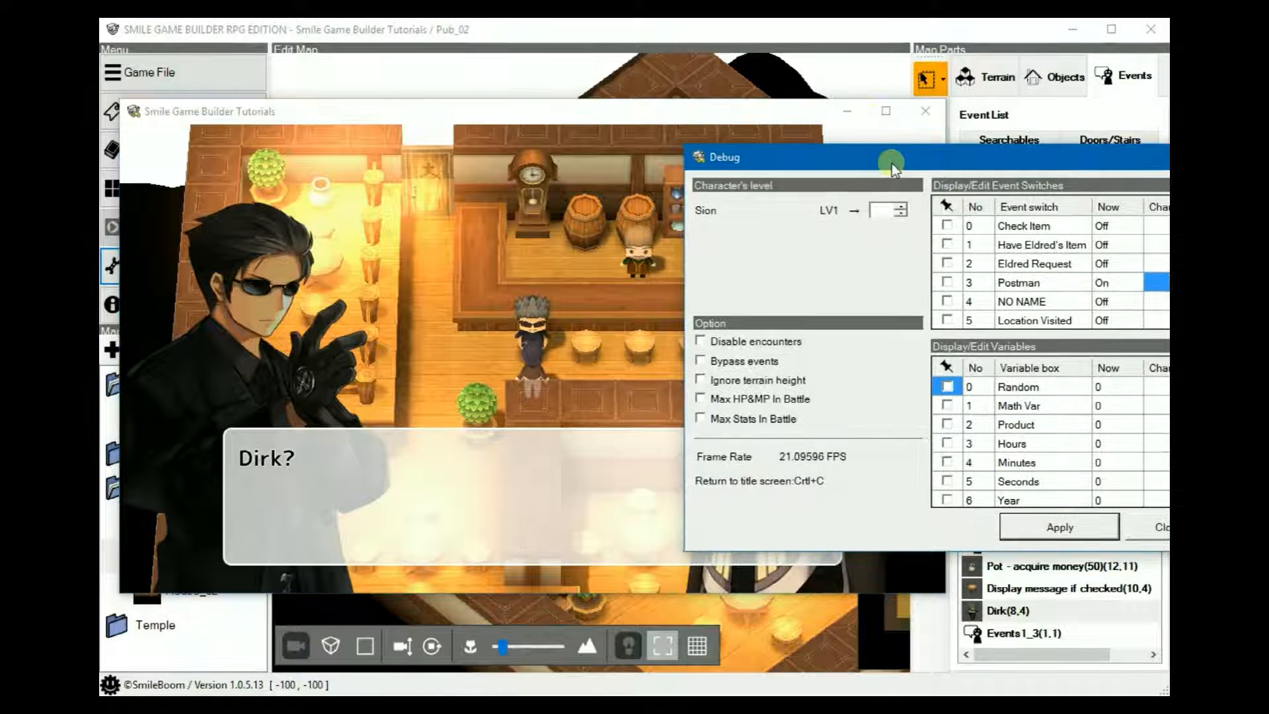
click(1155, 528)
key(Return)
key(Return)
key(Return)
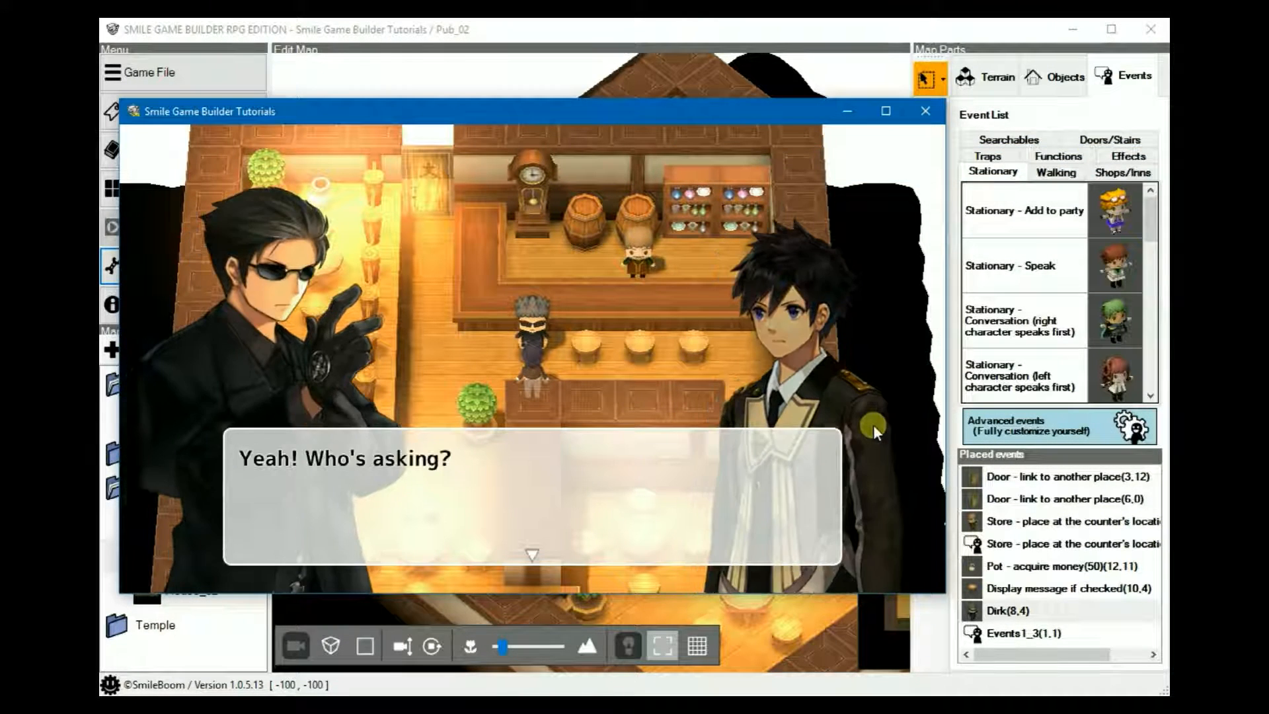
key(Return)
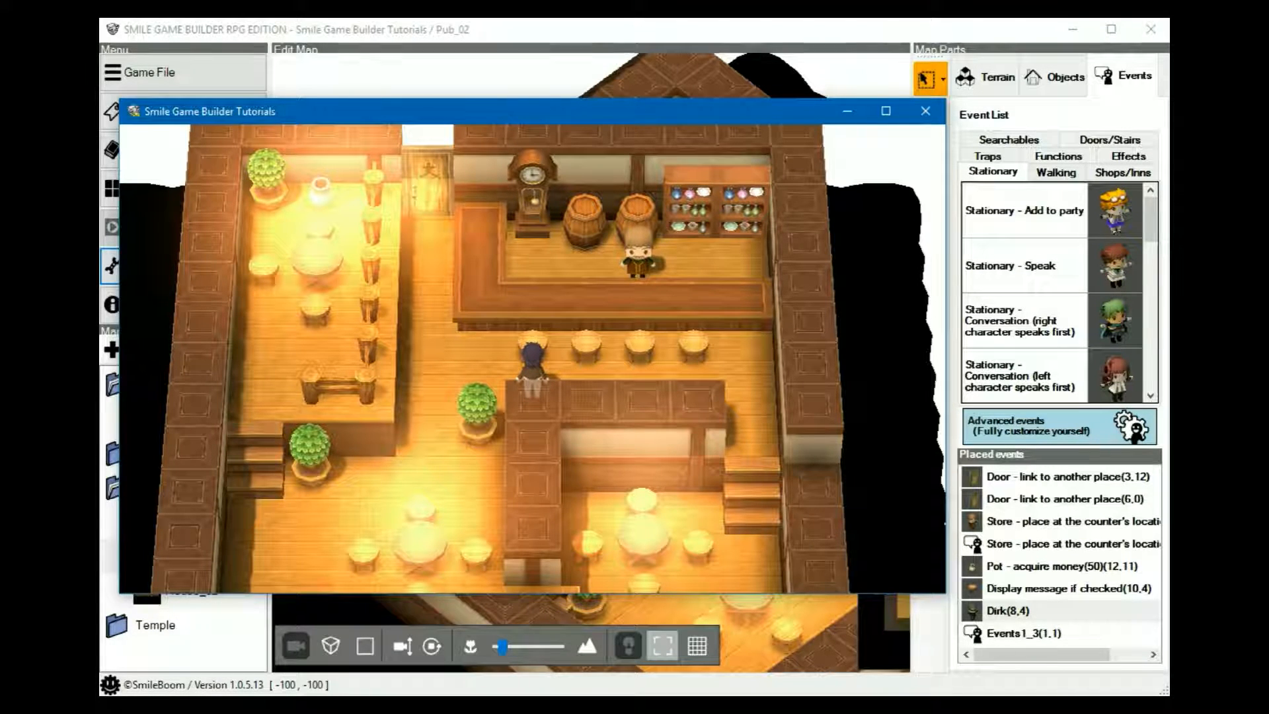
click(925, 112)
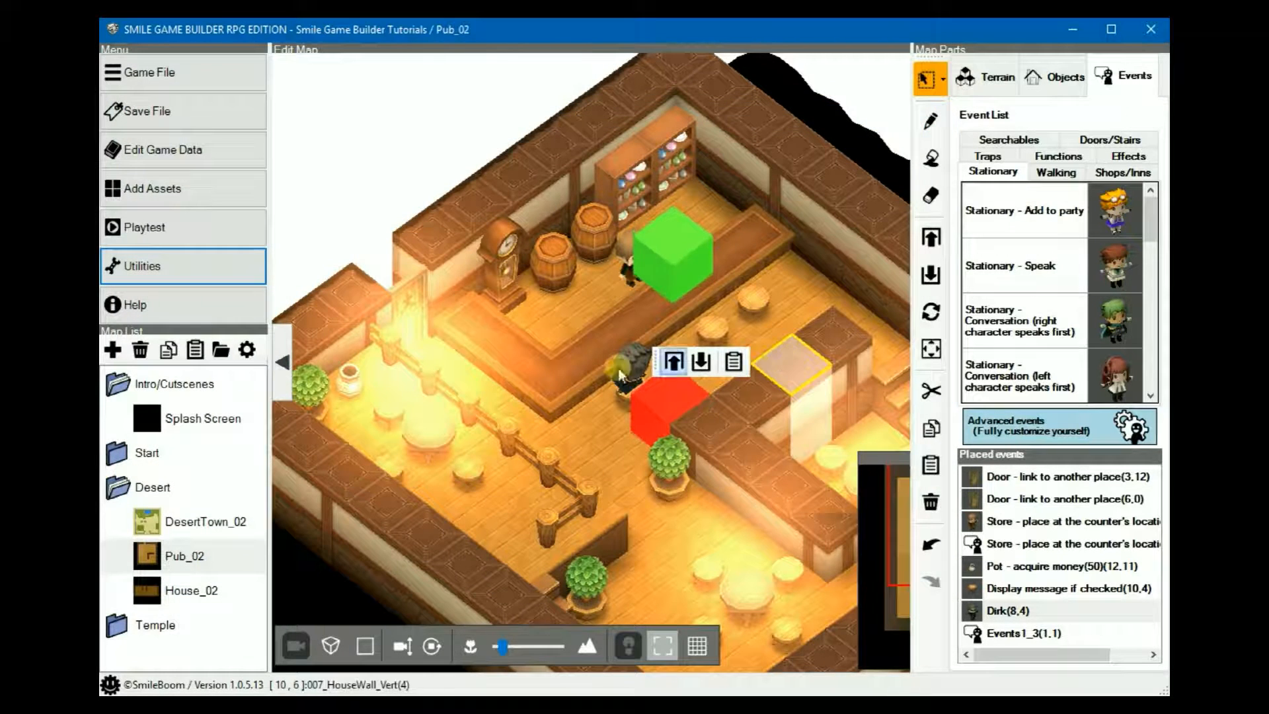
Copy the placed Dirk event in Pub_02 and open the Cave map from the Start folder
right_click(975, 611)
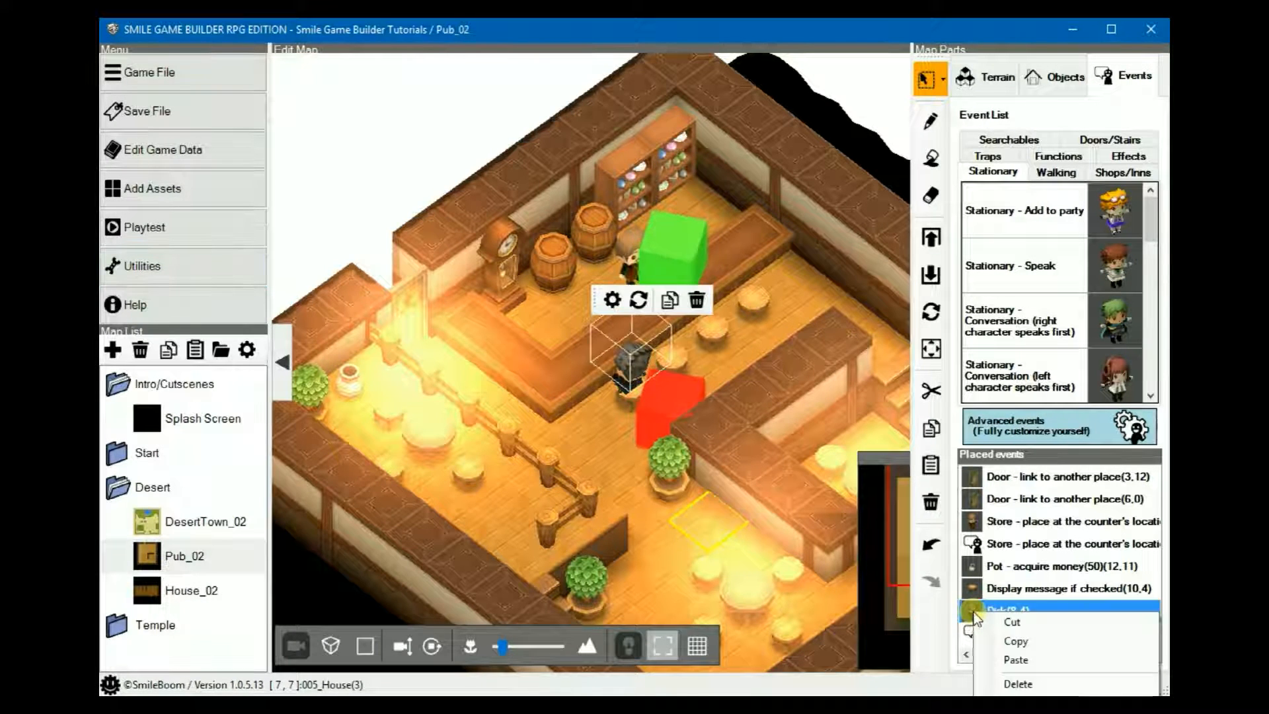
click(1014, 640)
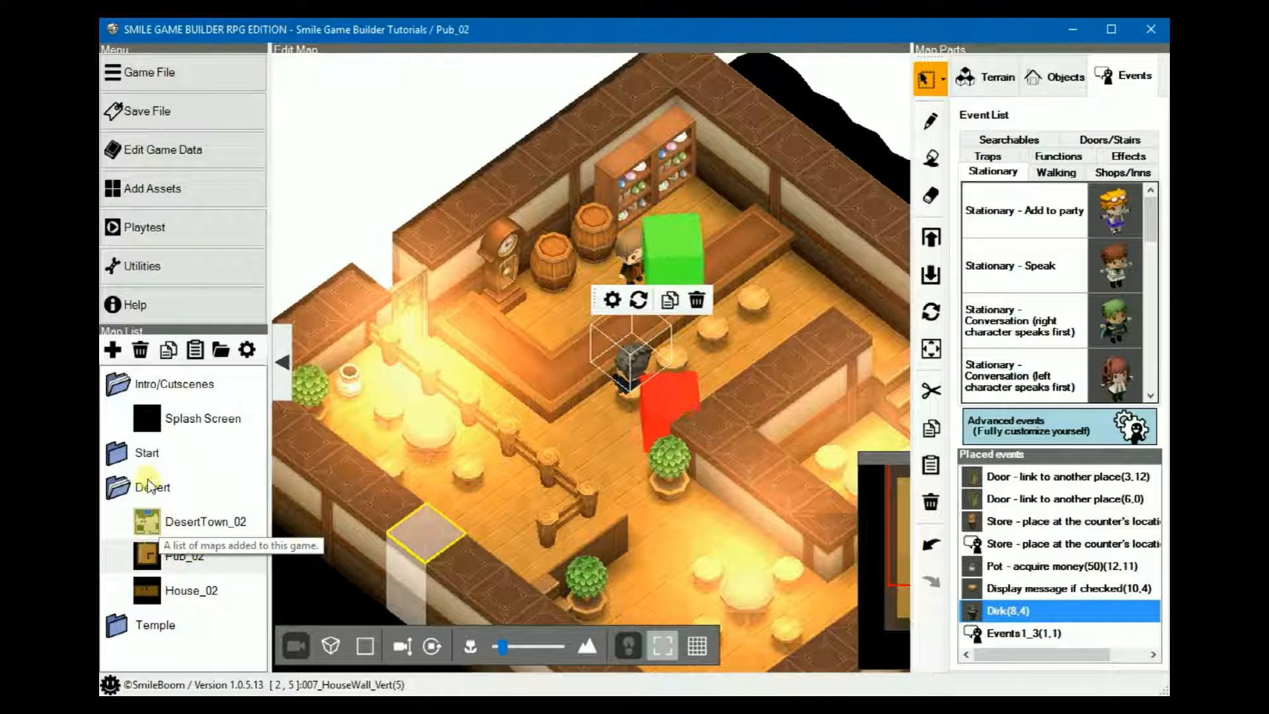
click(150, 450)
click(164, 559)
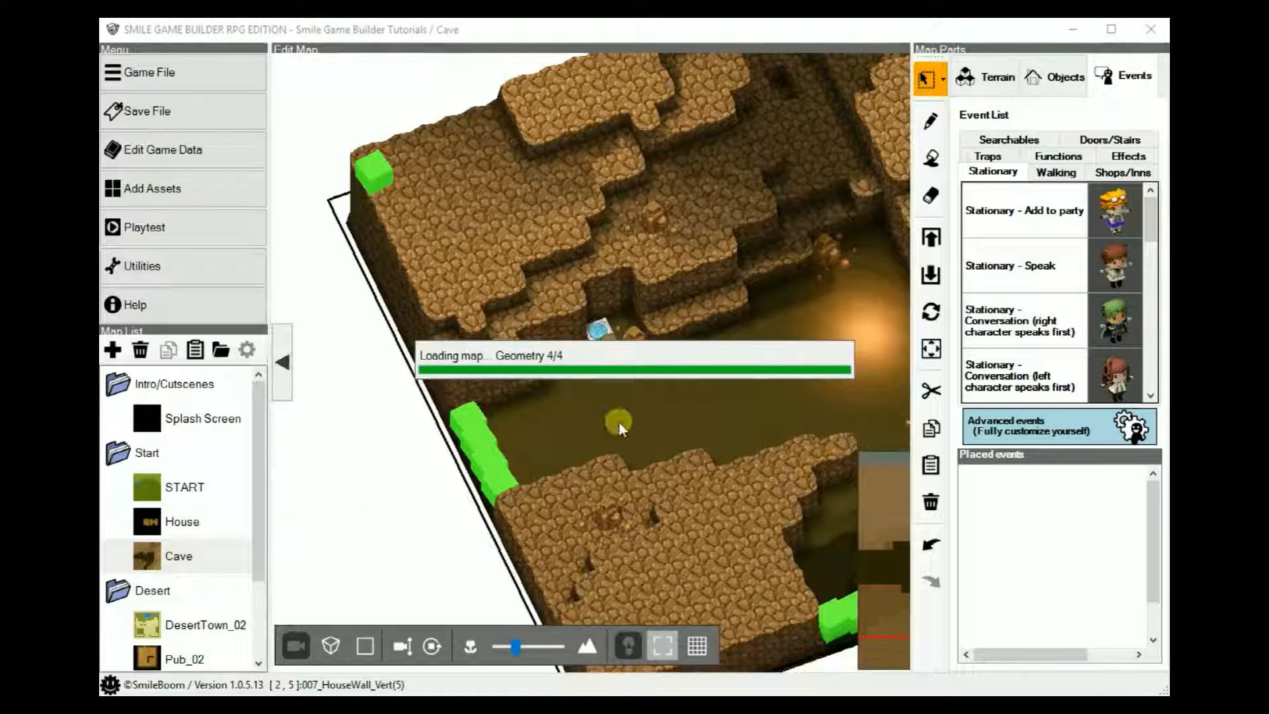
Open the Derek event, preview the first sheet's 3D graphic without changing it, and examine its "I wonder what this switch does!" dialogue panel
right_click(604, 362)
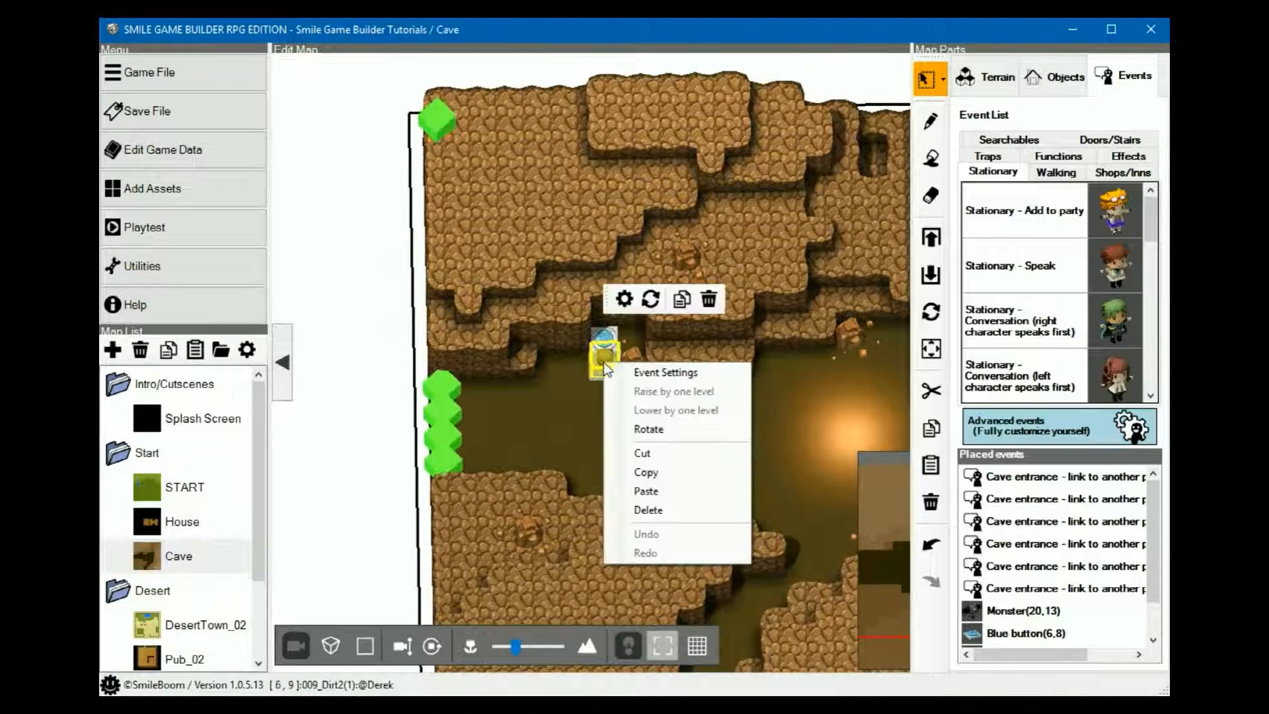
click(661, 371)
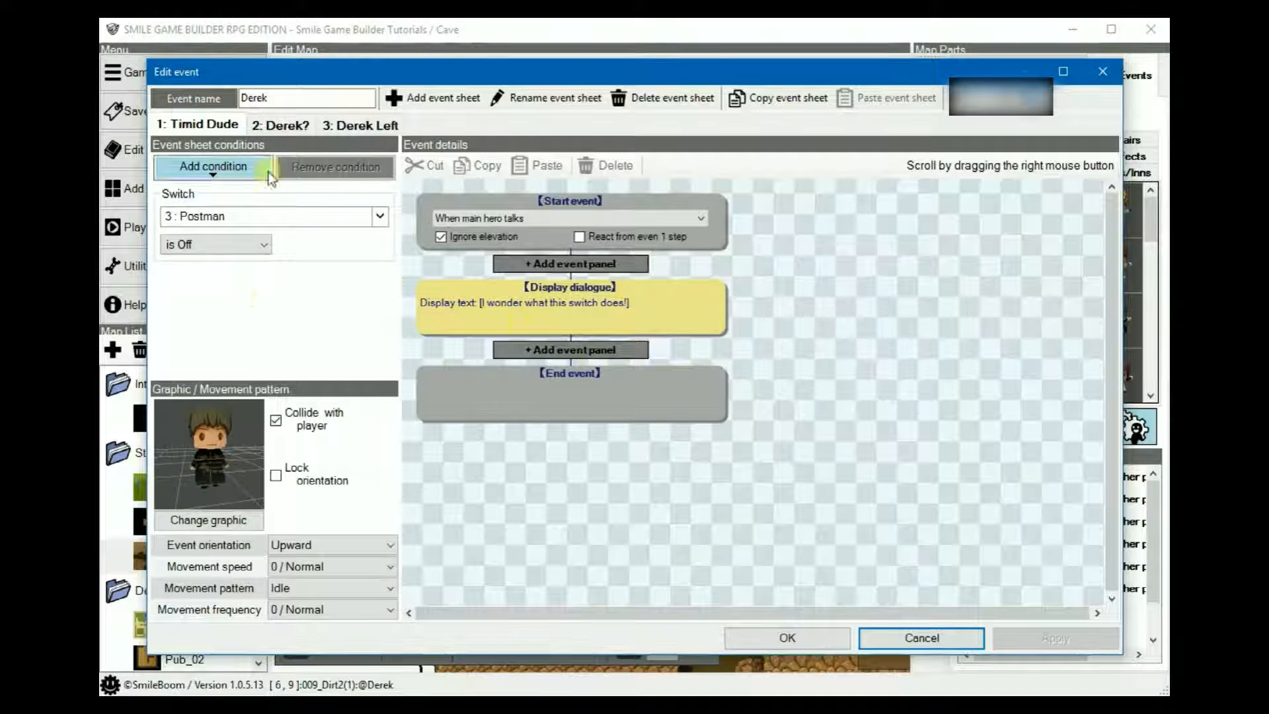
click(234, 523)
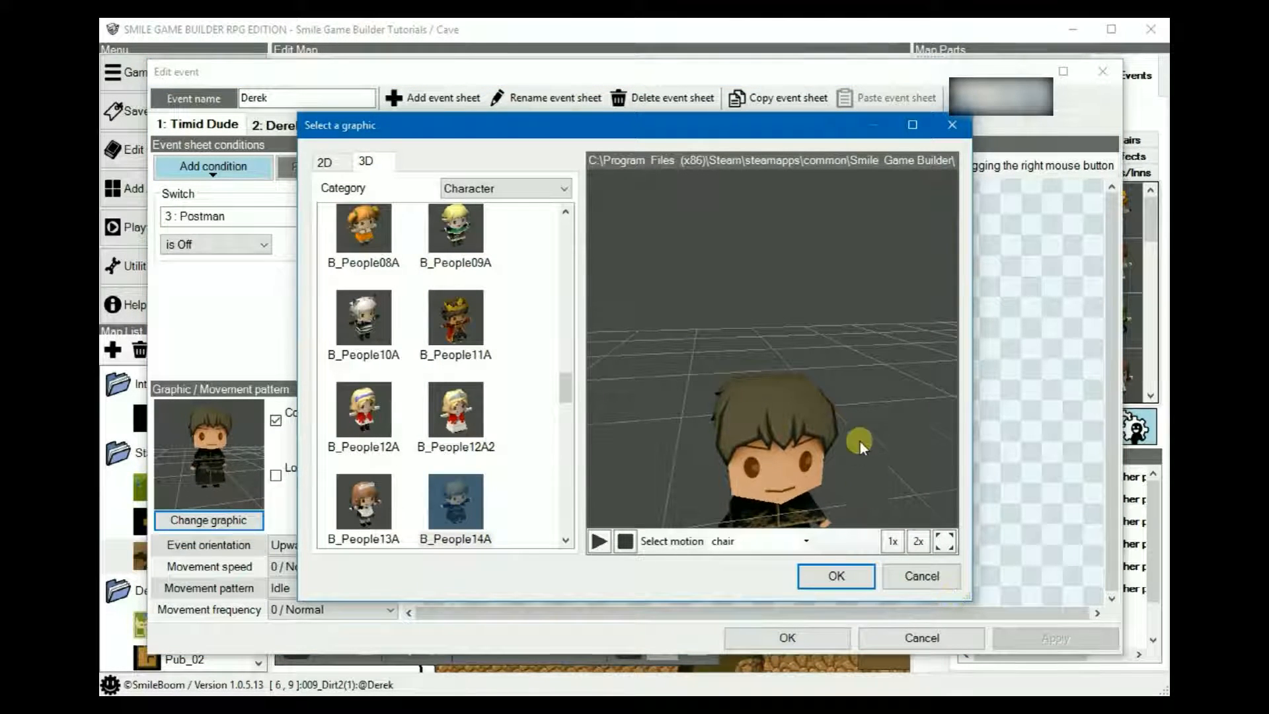
right_drag(860, 441, 861, 376)
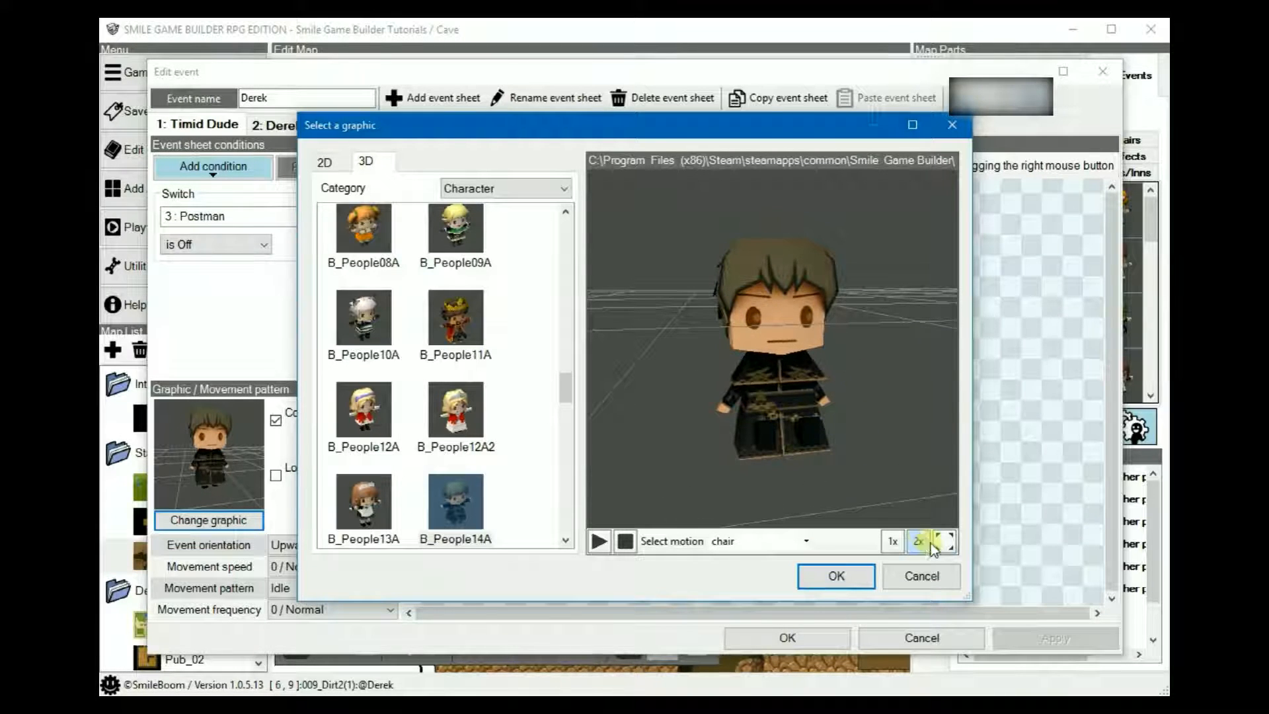
click(931, 577)
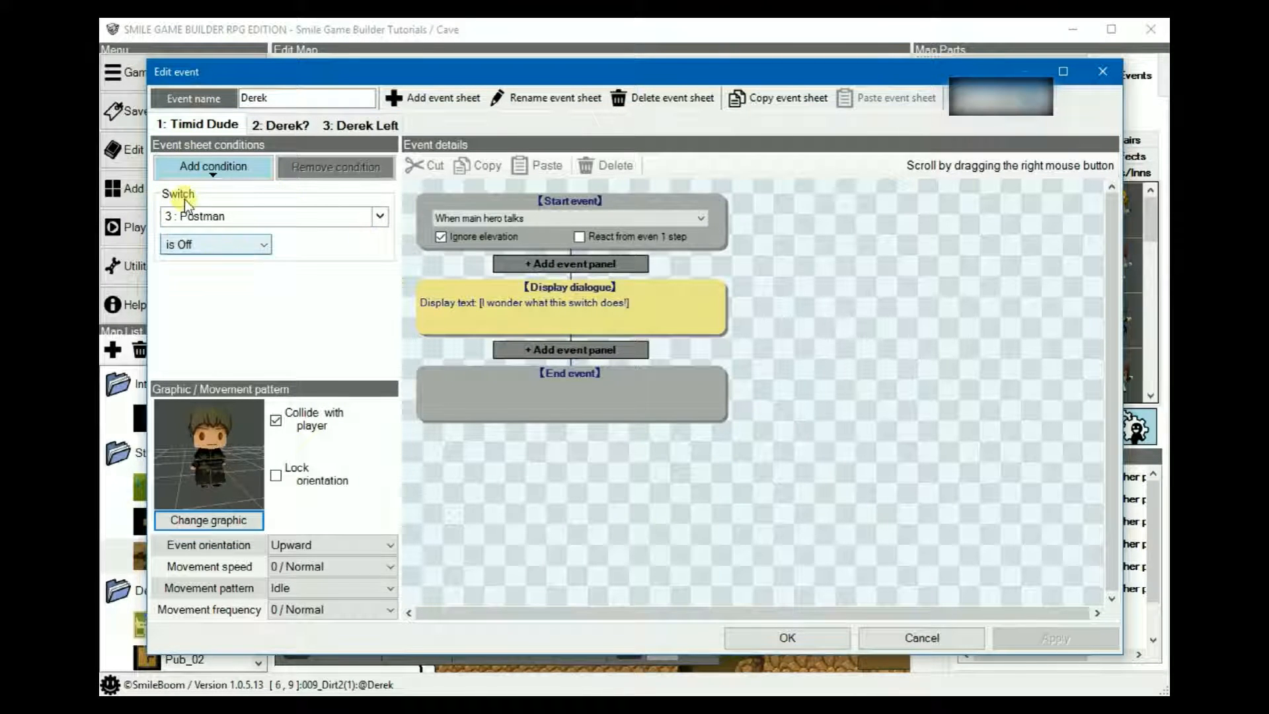
click(640, 305)
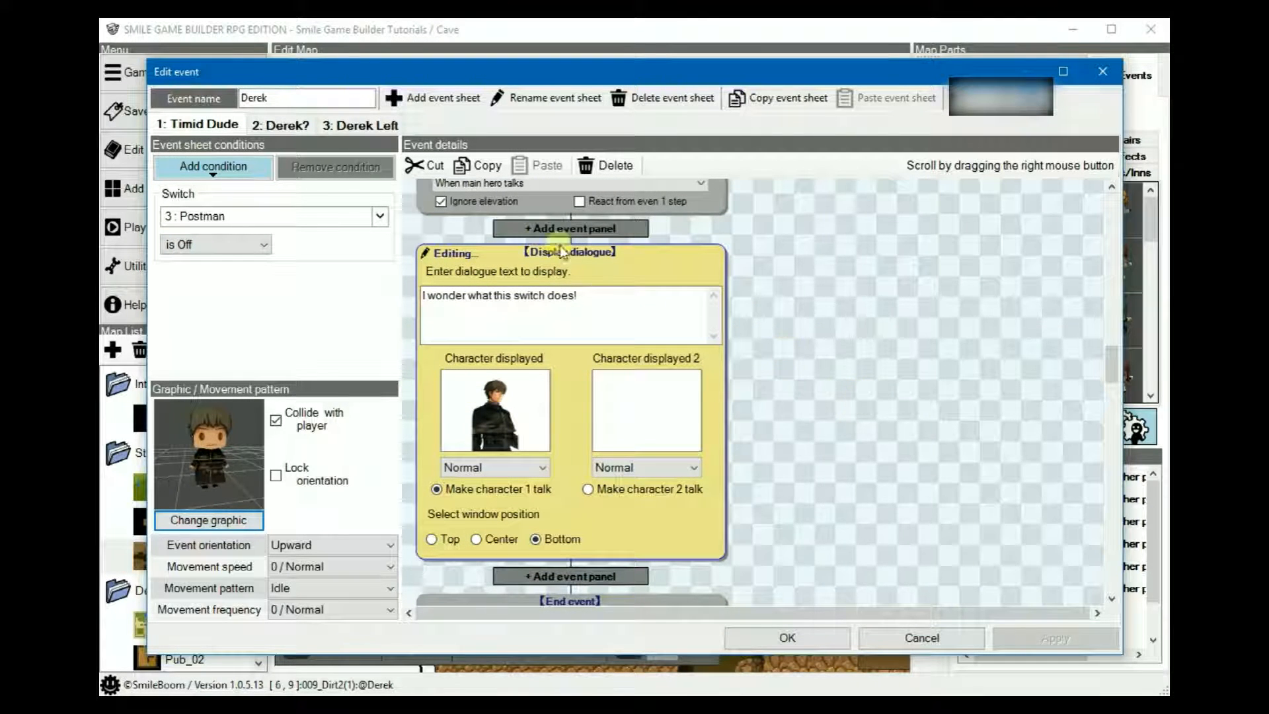
Examine the panels on Derek's second sheet and the conditions of the third sheet, and close the event without saving
click(278, 128)
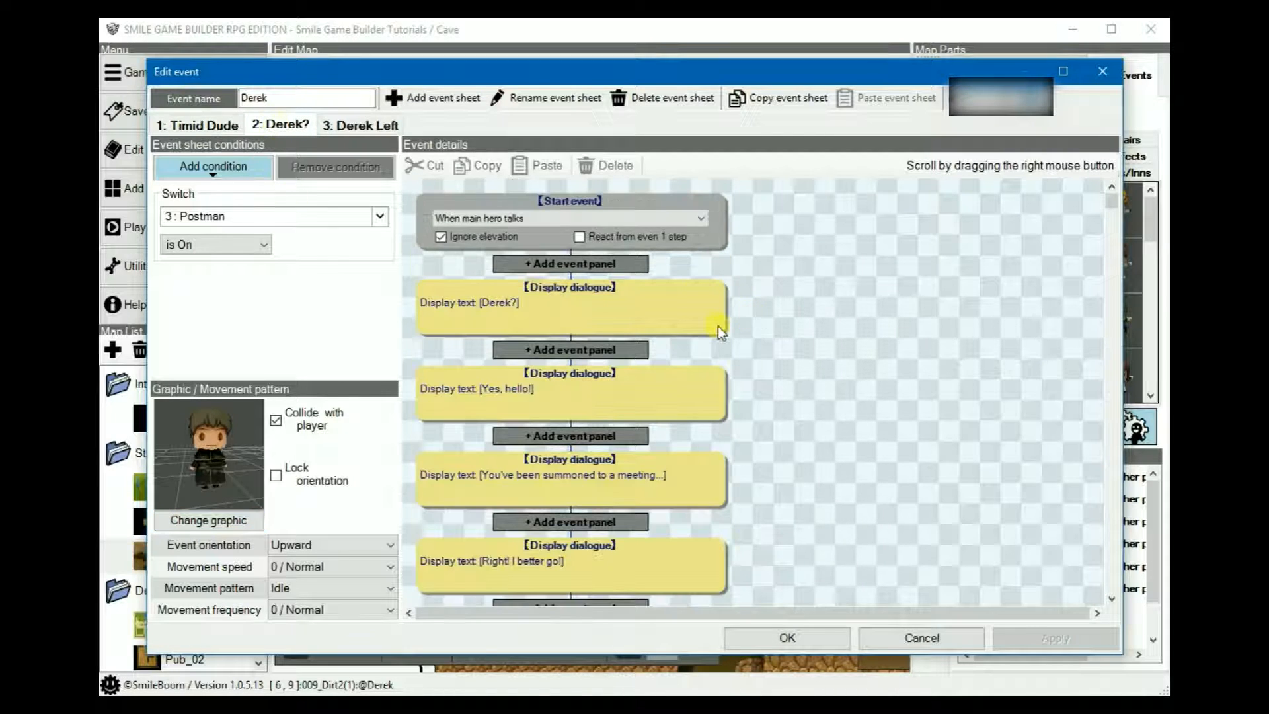
scroll(817, 340, down, 5)
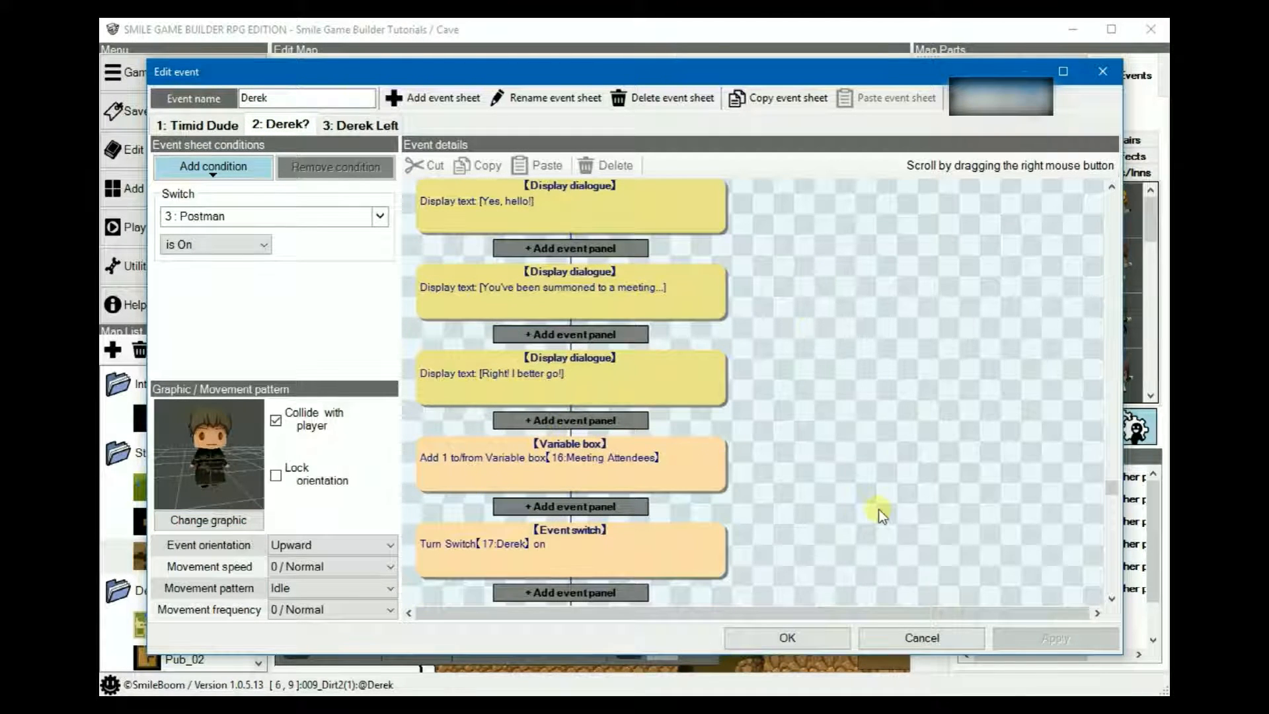
scroll(896, 409, down, 2)
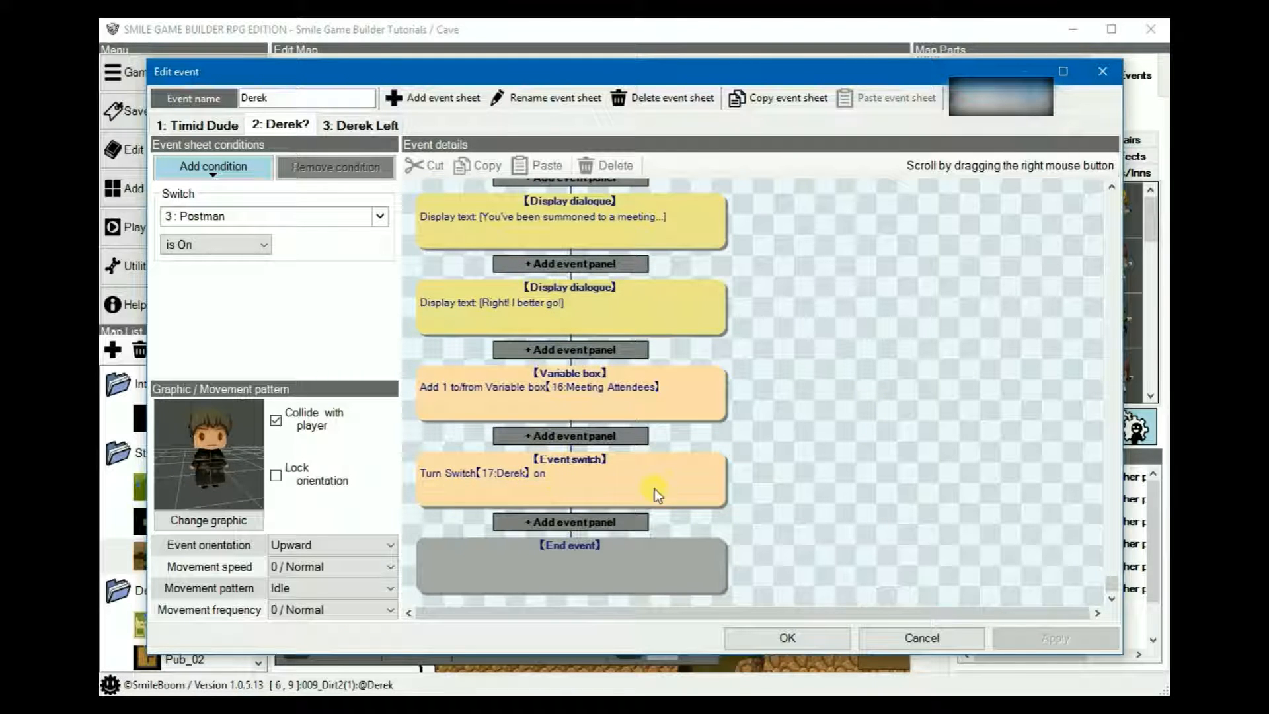
click(357, 126)
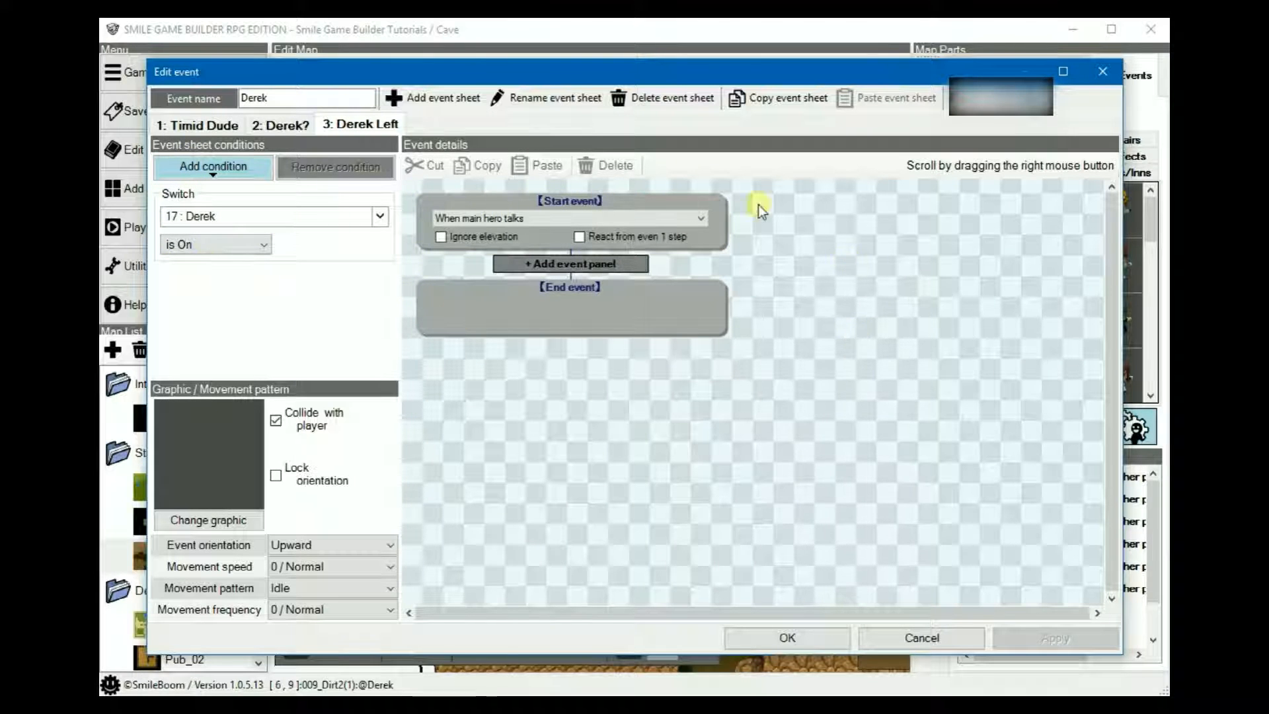
click(925, 637)
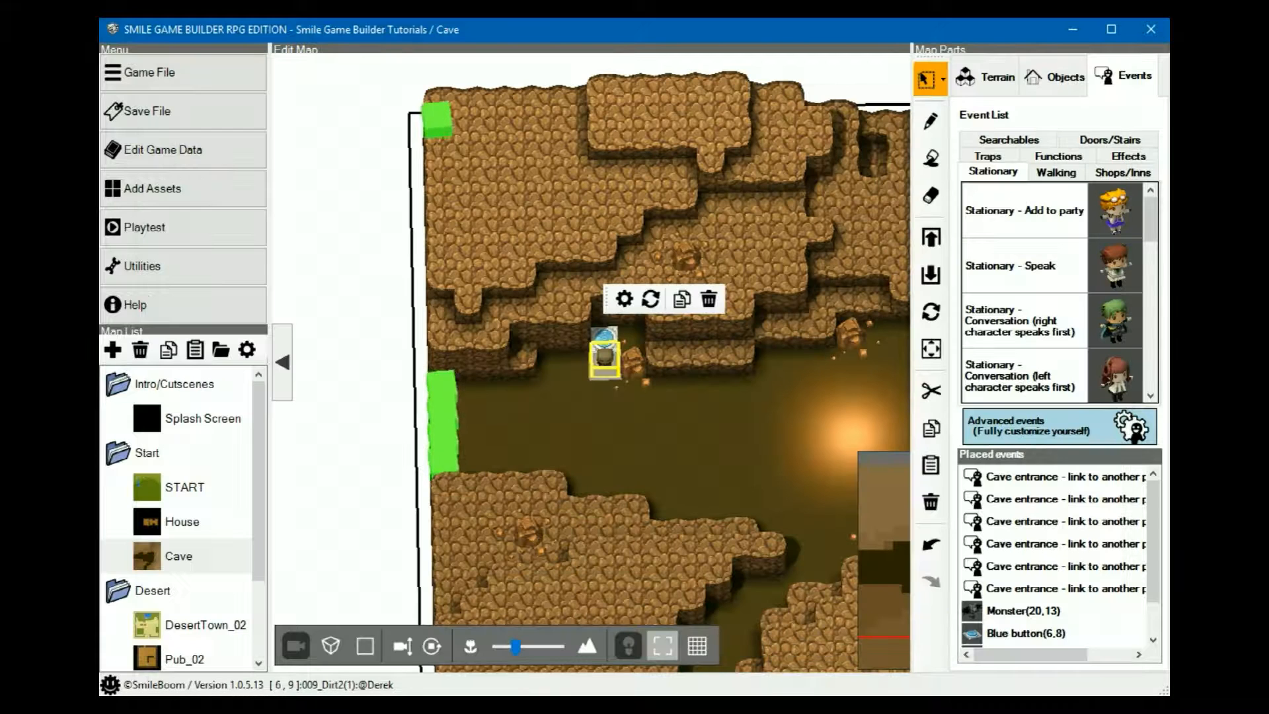
Collapse the Desert folder and open the Temple_01 map from the Temple folder
scroll(229, 592, down, 1)
double_click(138, 487)
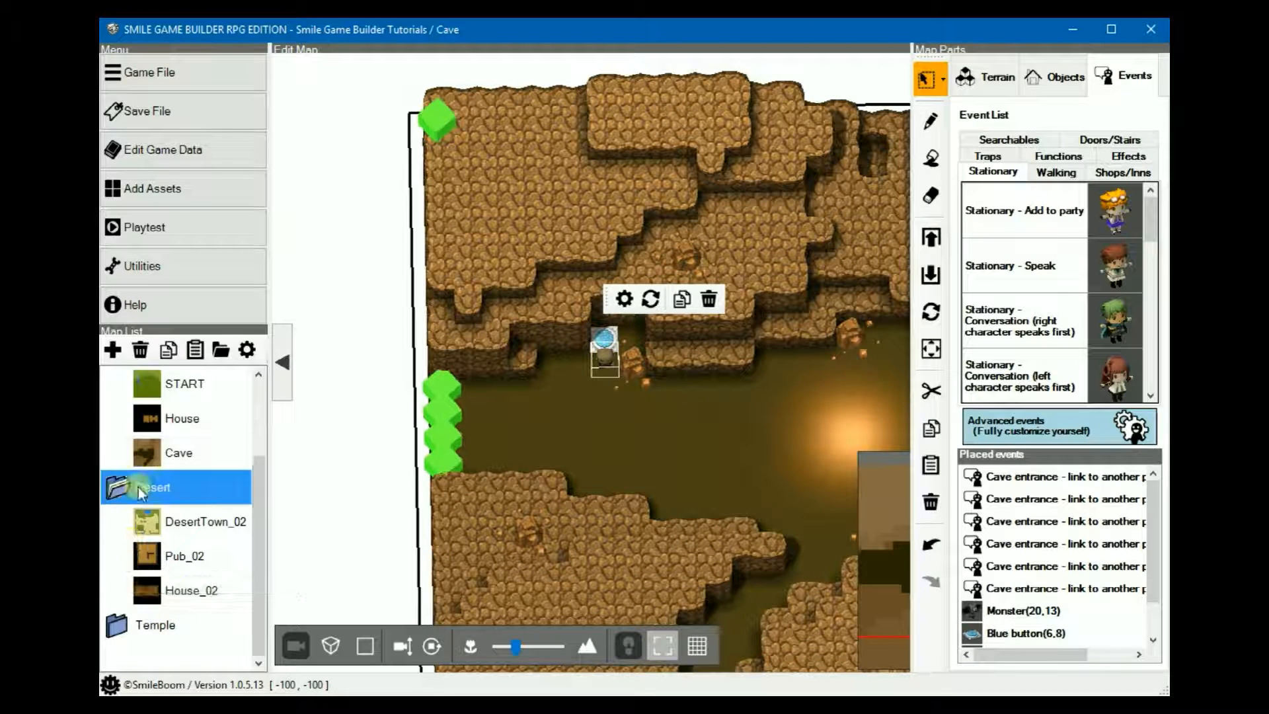
double_click(148, 628)
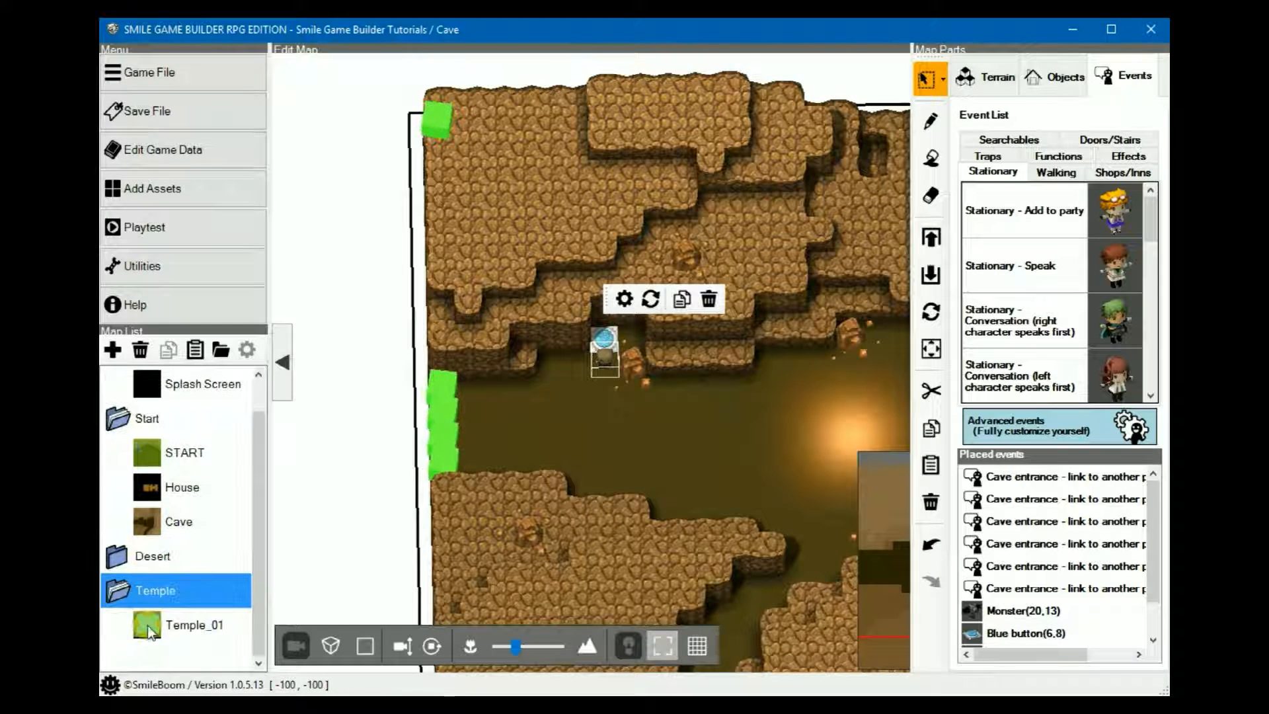
click(184, 632)
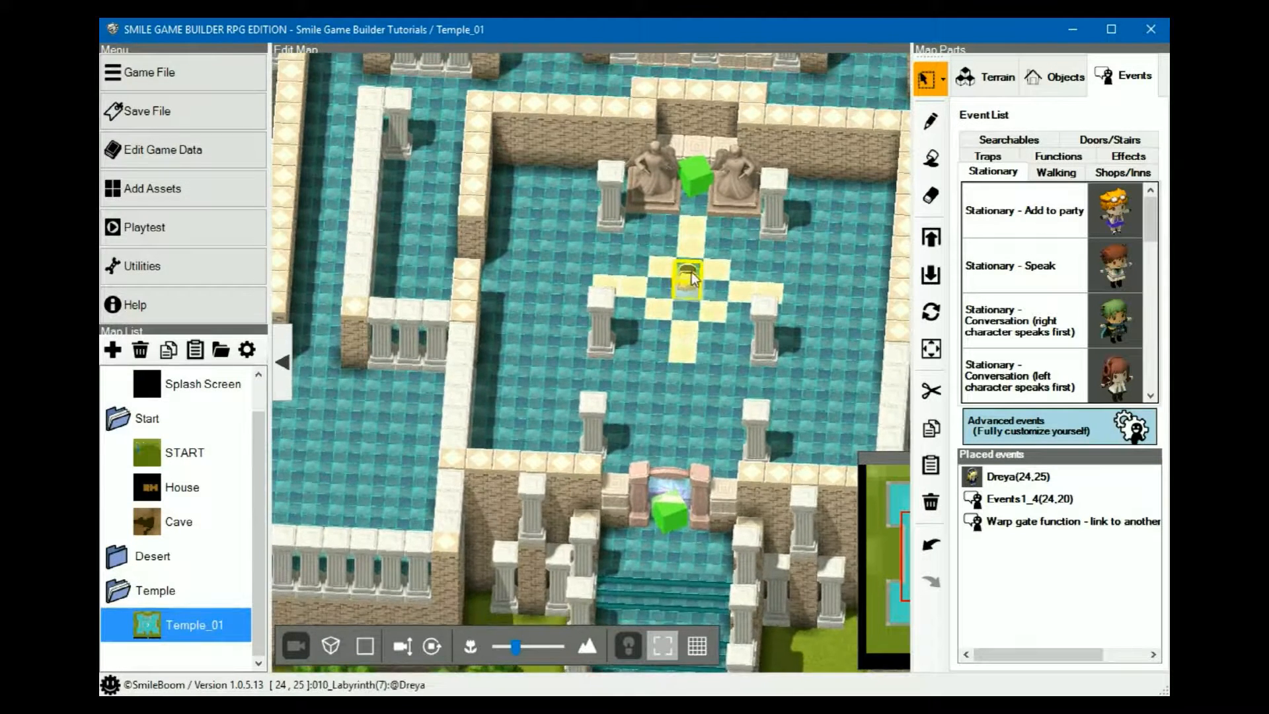
Open the Dreya event in the temple hall and preview the first sheet's 3D graphic without changing it
right_click(693, 277)
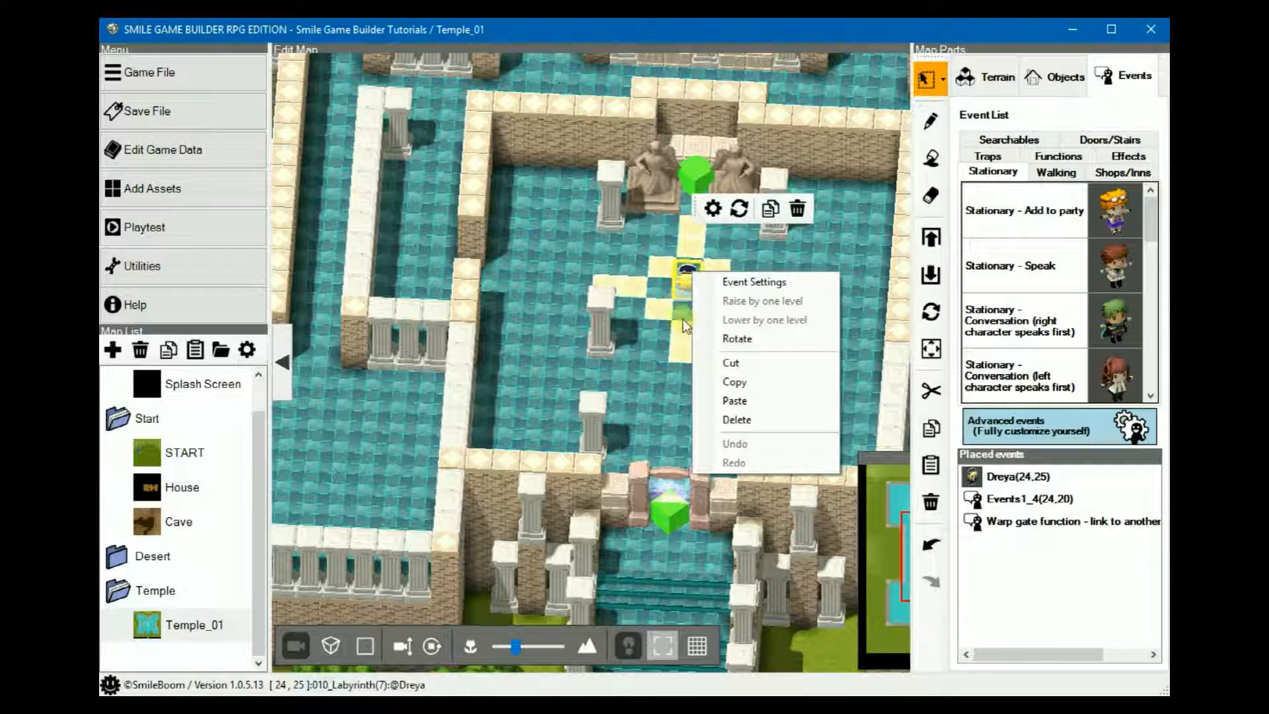
click(749, 282)
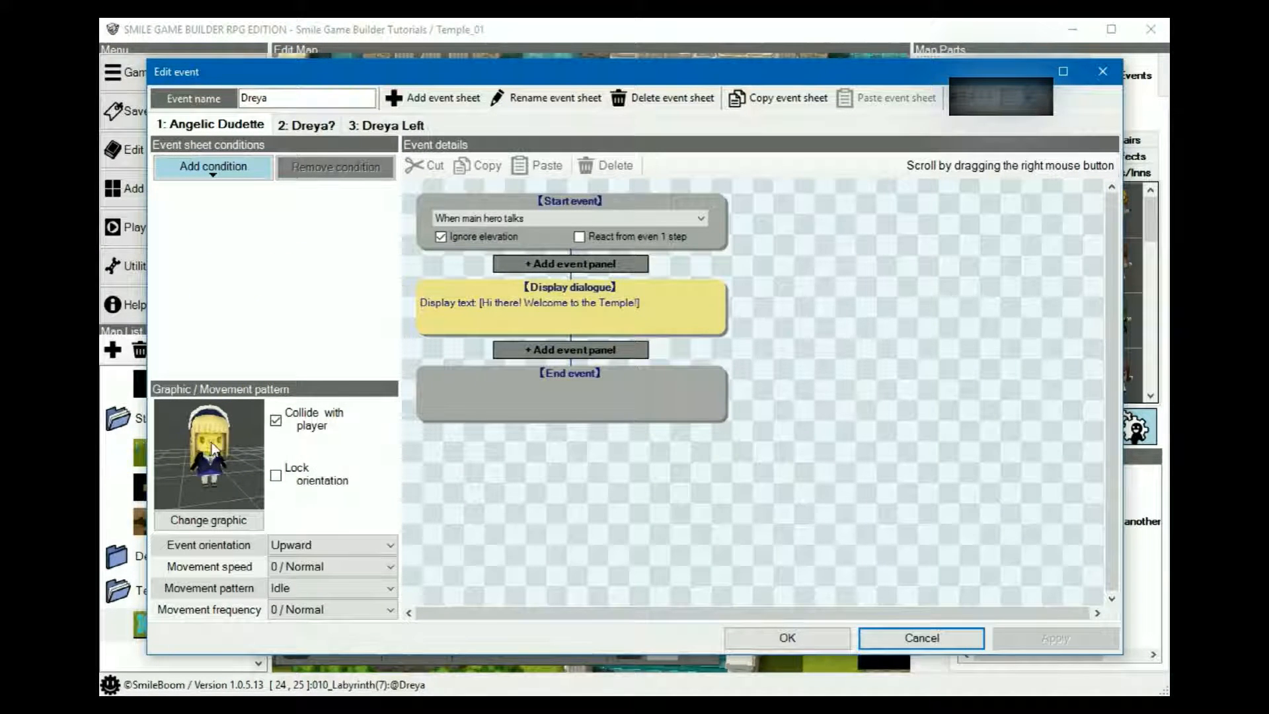
click(239, 526)
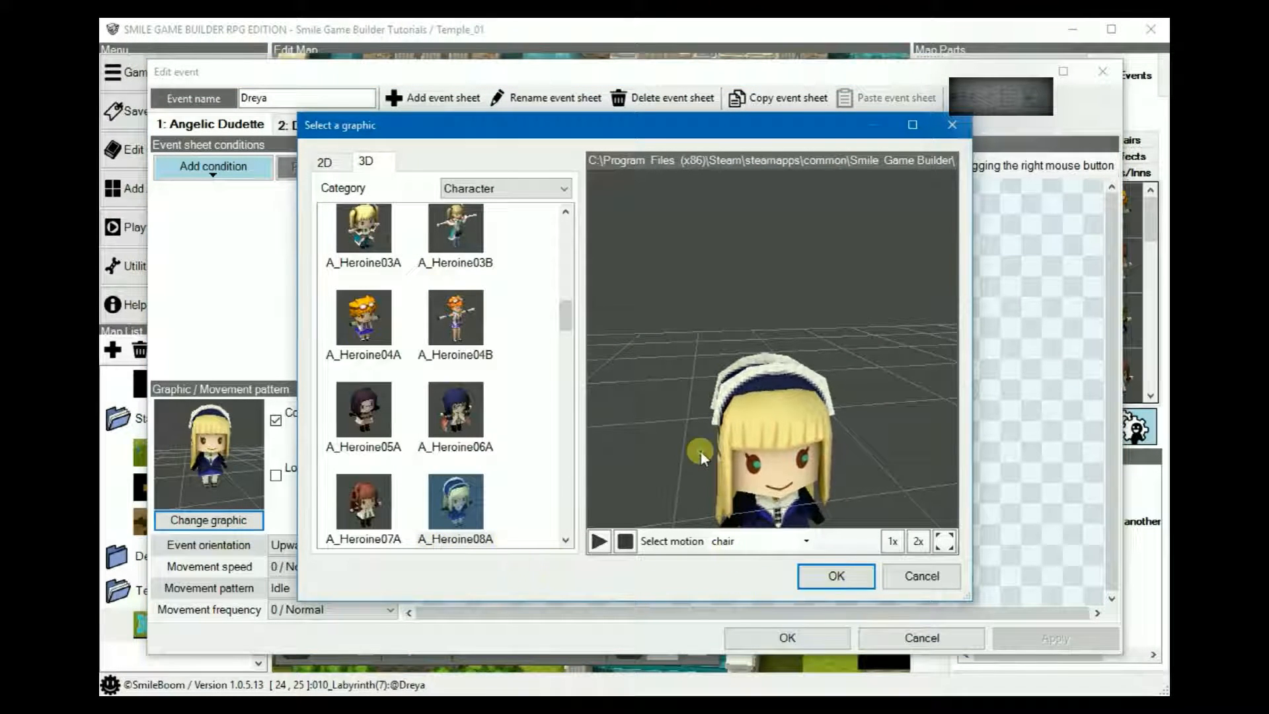
middle_drag(700, 450, 699, 411)
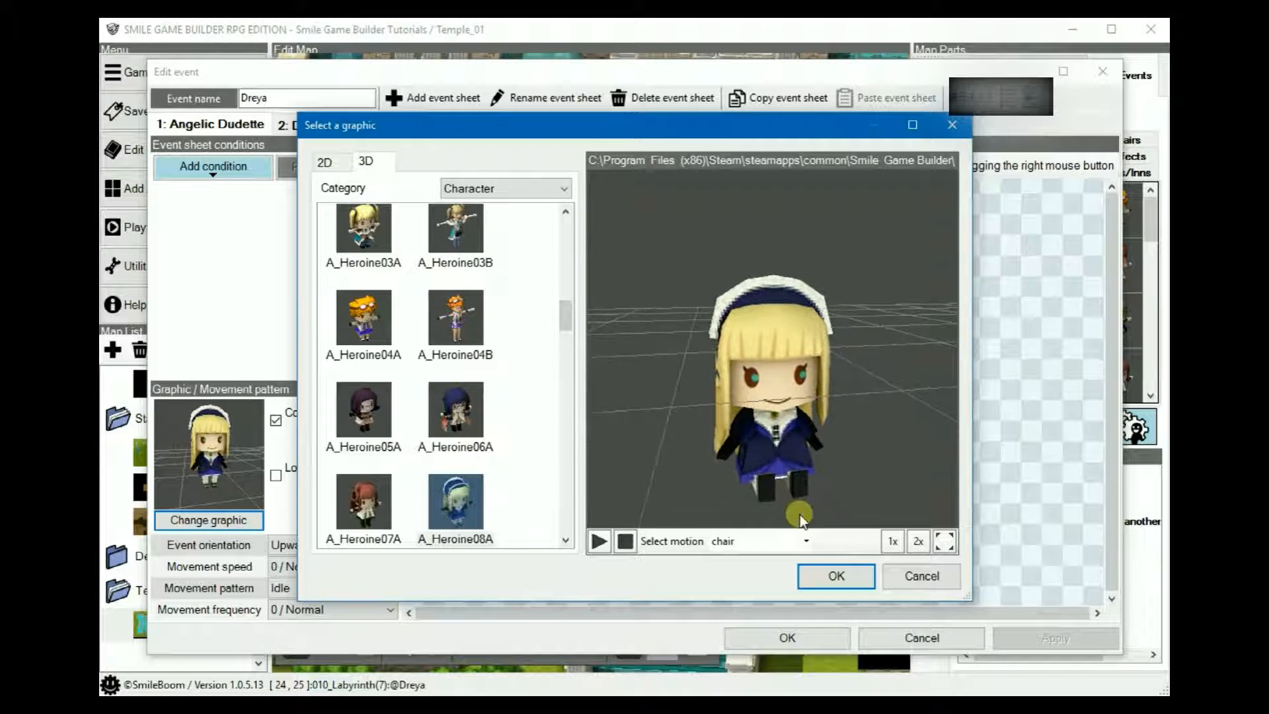
click(902, 579)
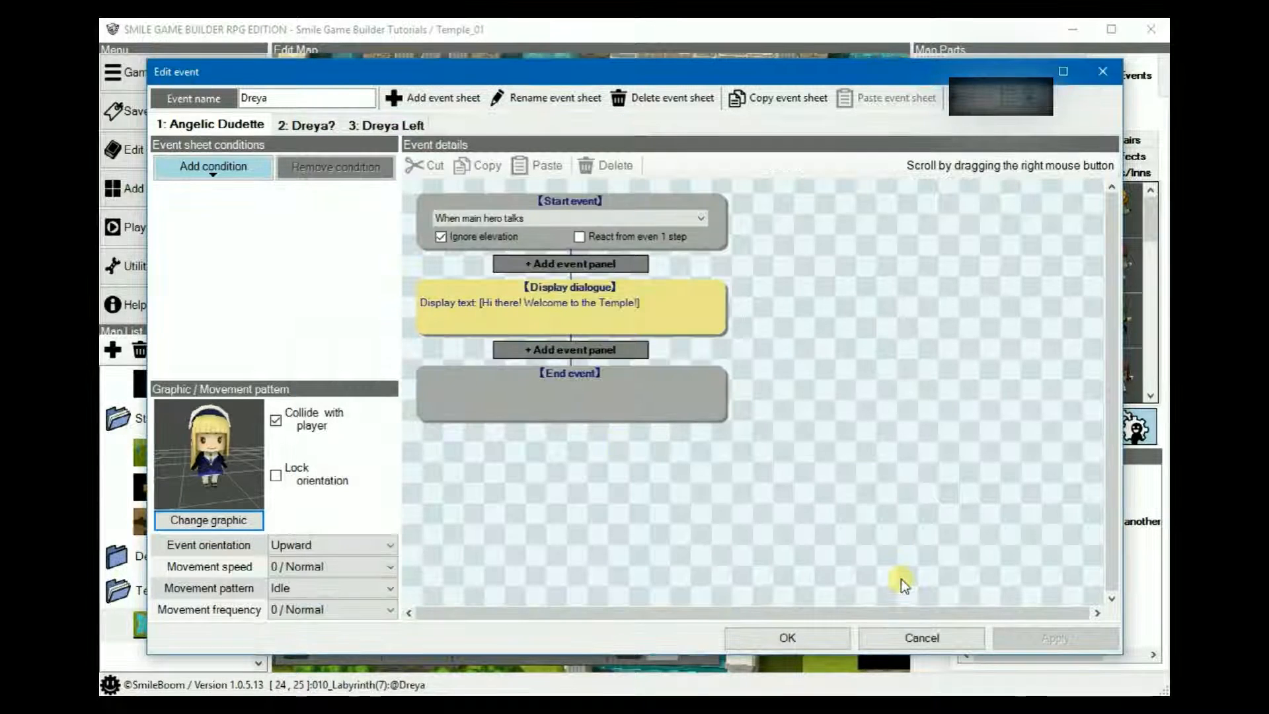
Examine the condition and panels on the "Dreya?" sheet and the condition of the "Dreya Left" sheet, closing the event without saving
click(306, 127)
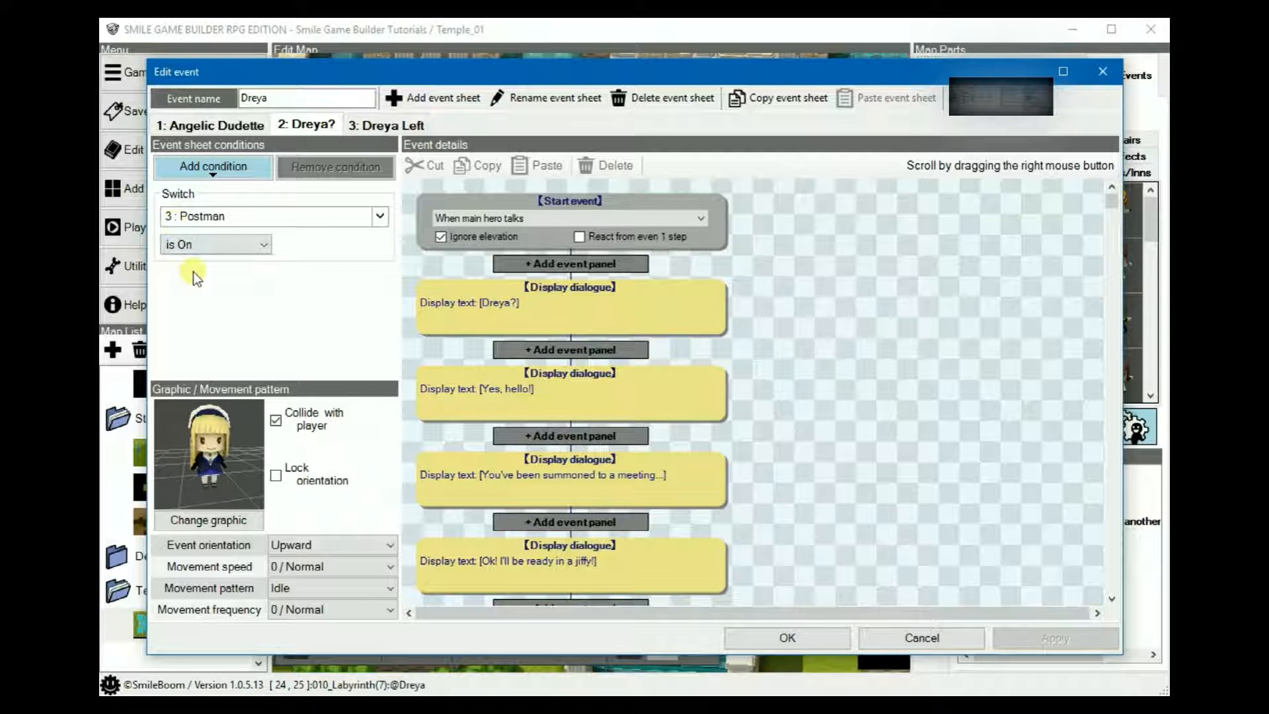
right_drag(898, 408, 913, 217)
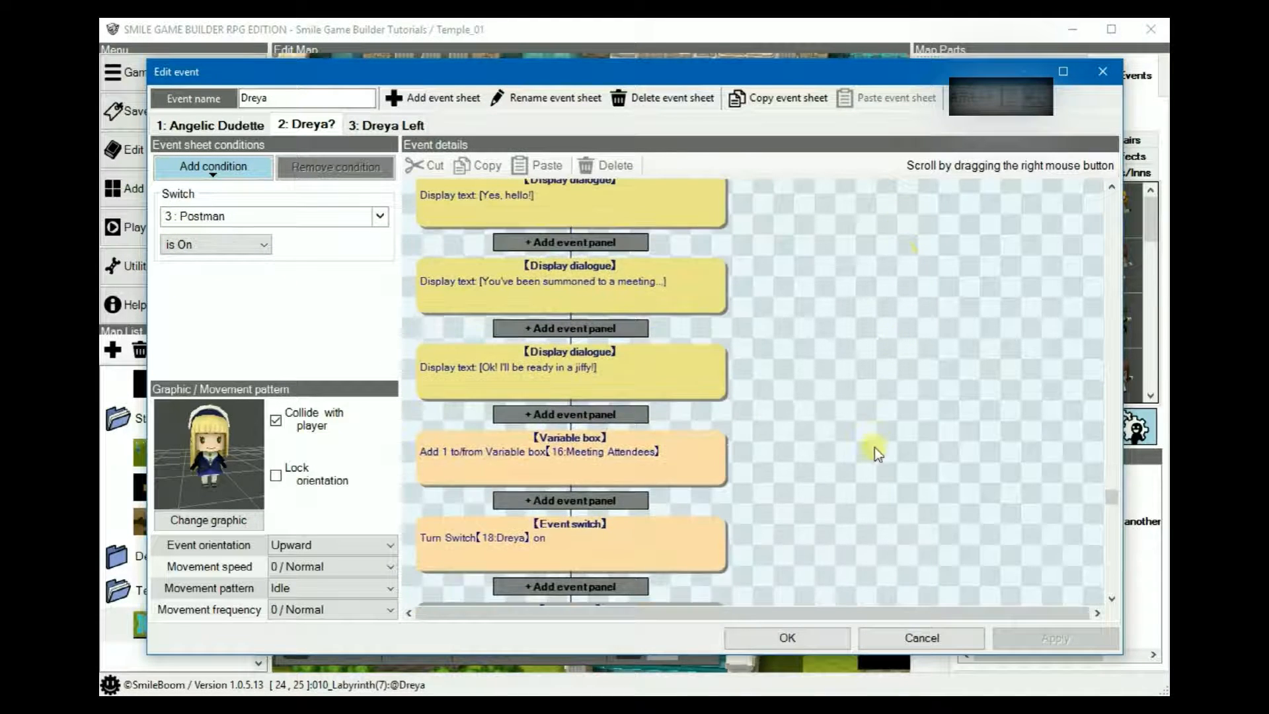
right_drag(874, 447, 896, 296)
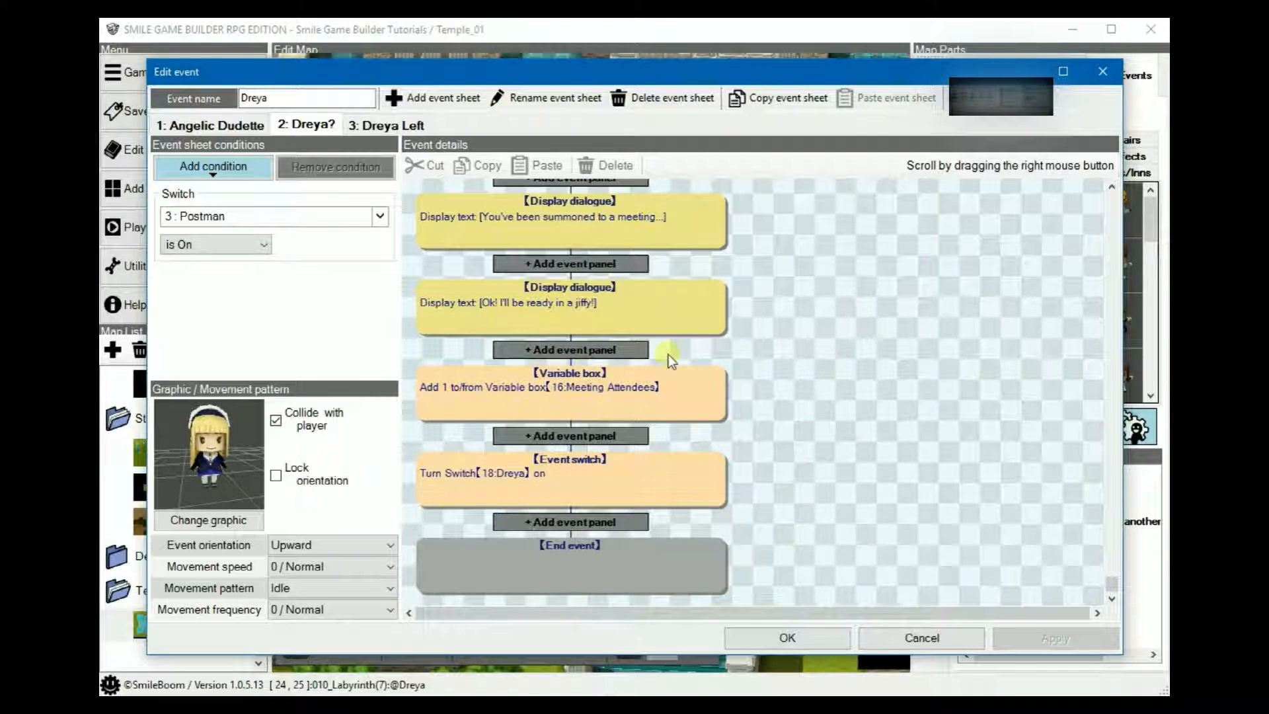
click(404, 127)
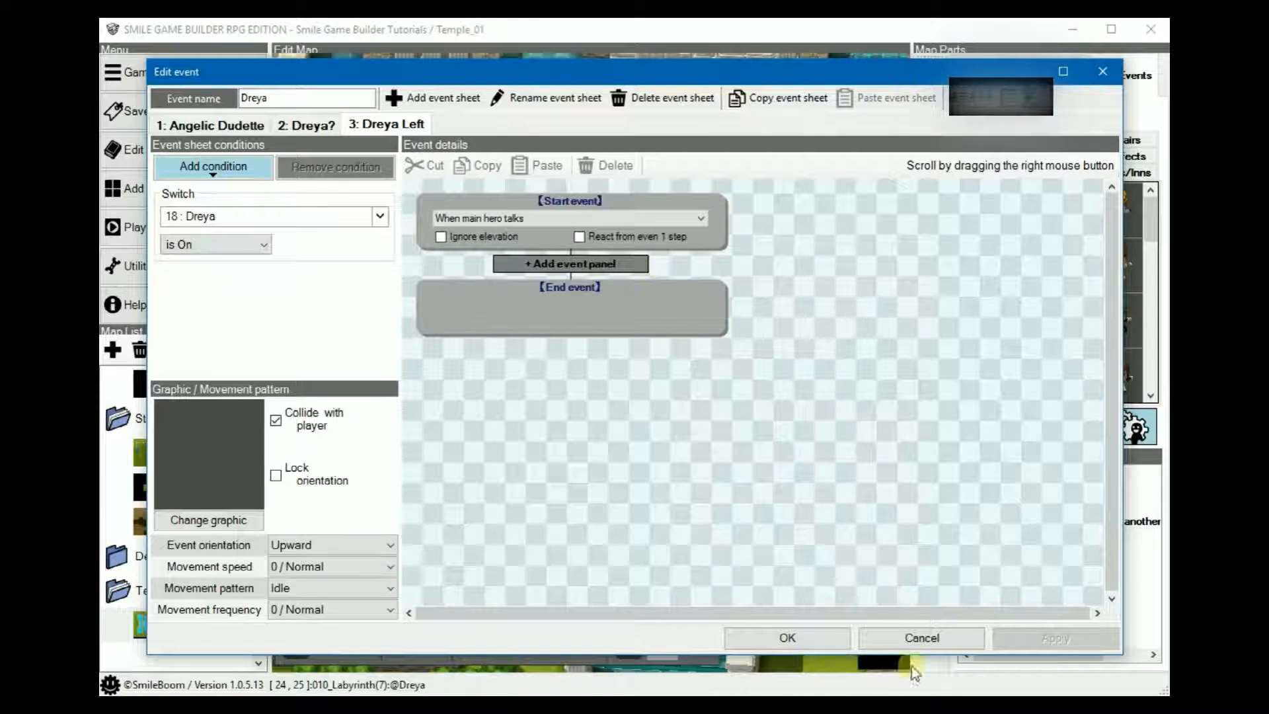
click(939, 638)
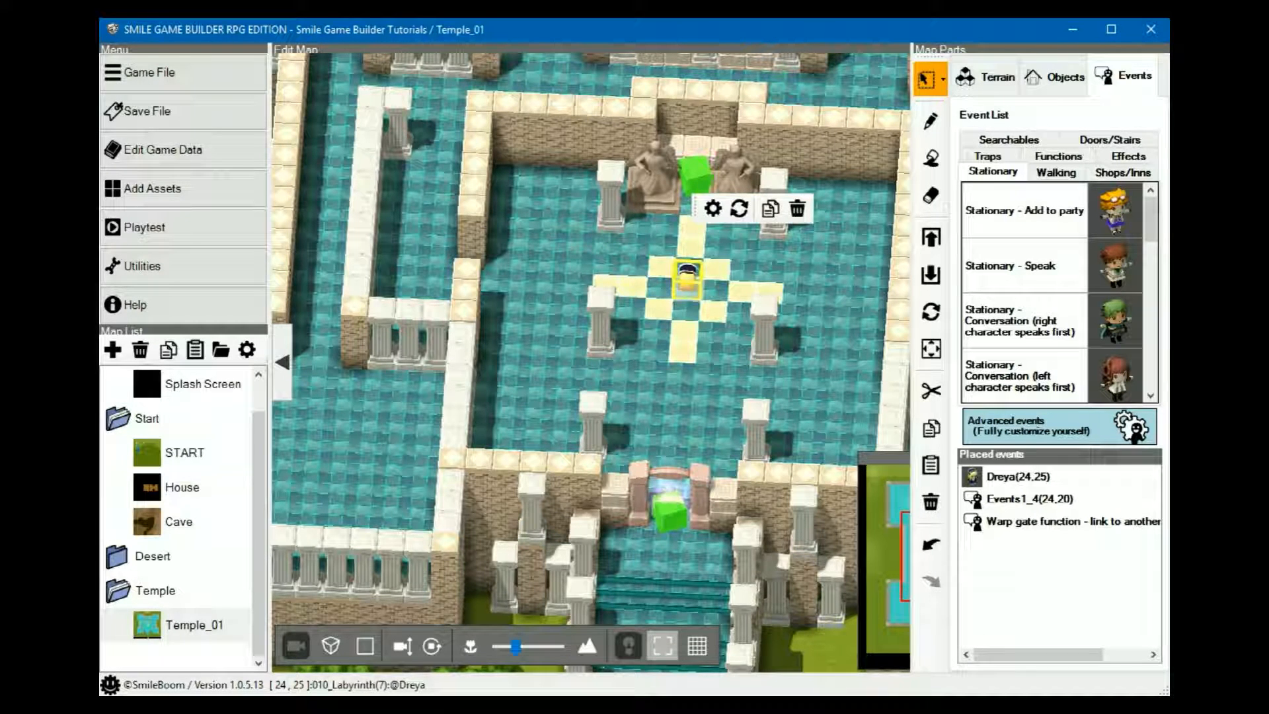
Open the House map and examine both sheets of the Dirk Triggered event beside the table, closing it without saving
click(178, 493)
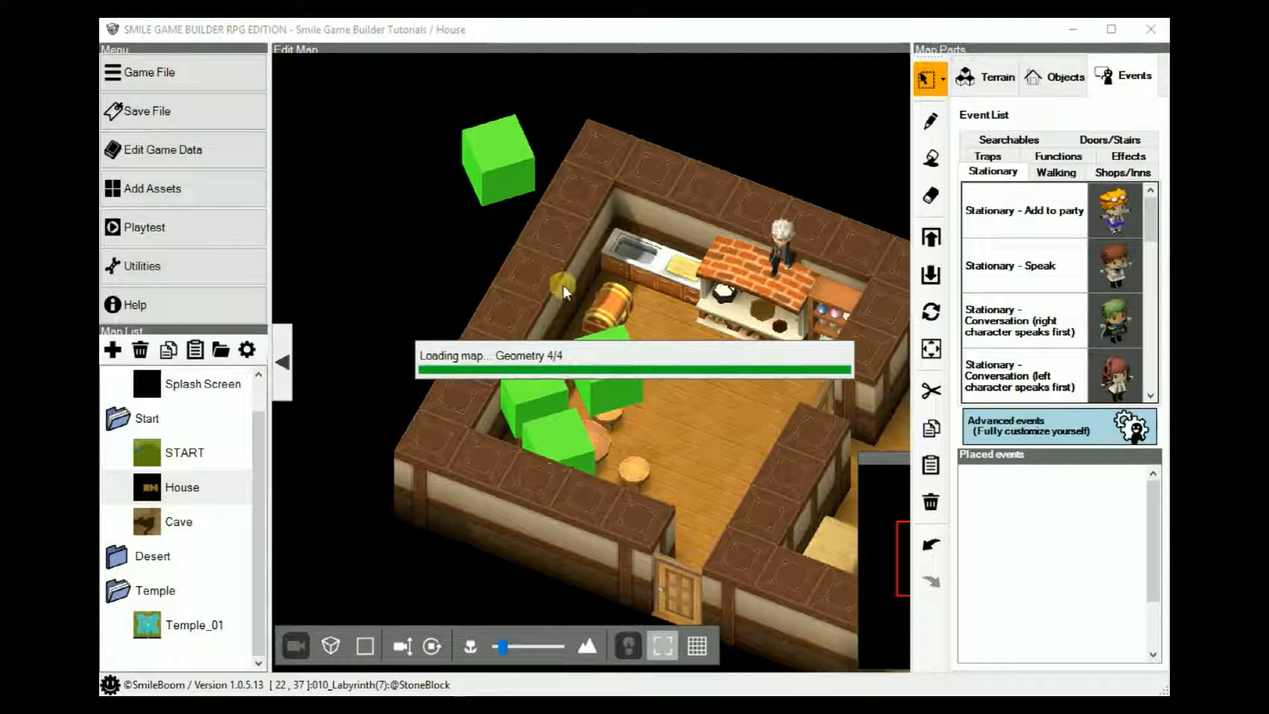
right_drag(598, 292, 505, 338)
middle_drag(390, 353, 423, 362)
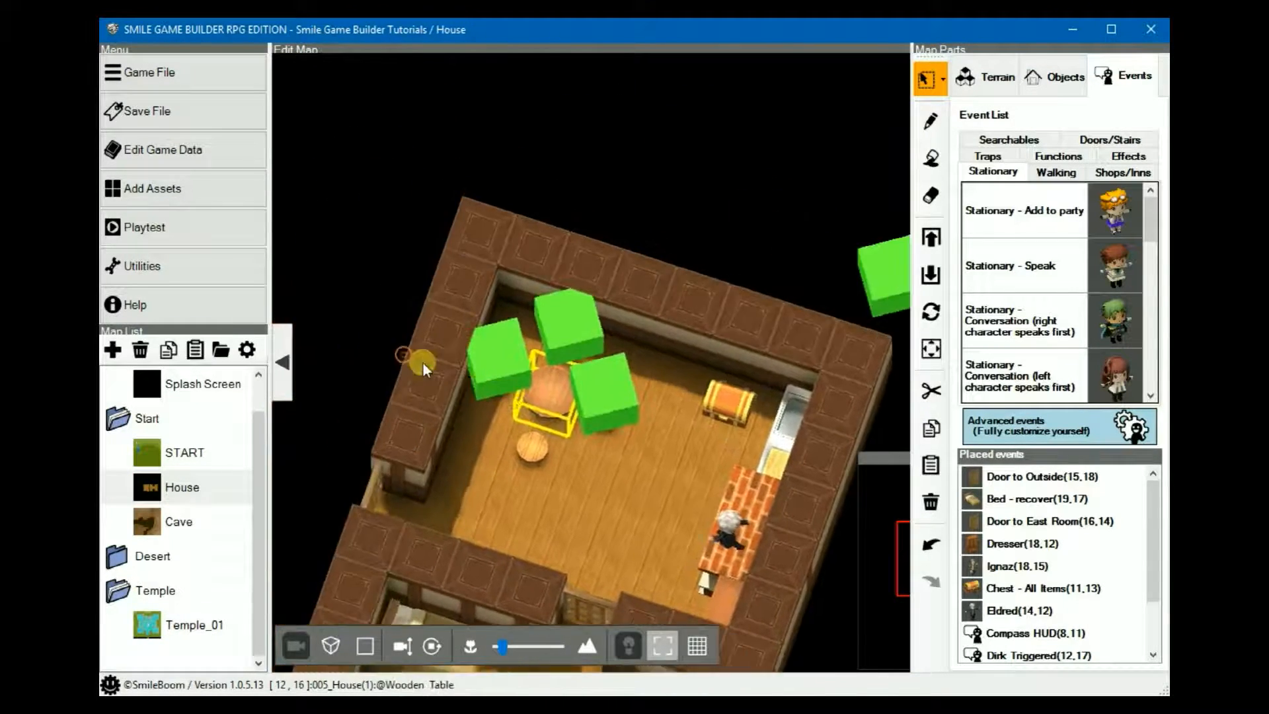
right_drag(477, 446, 516, 335)
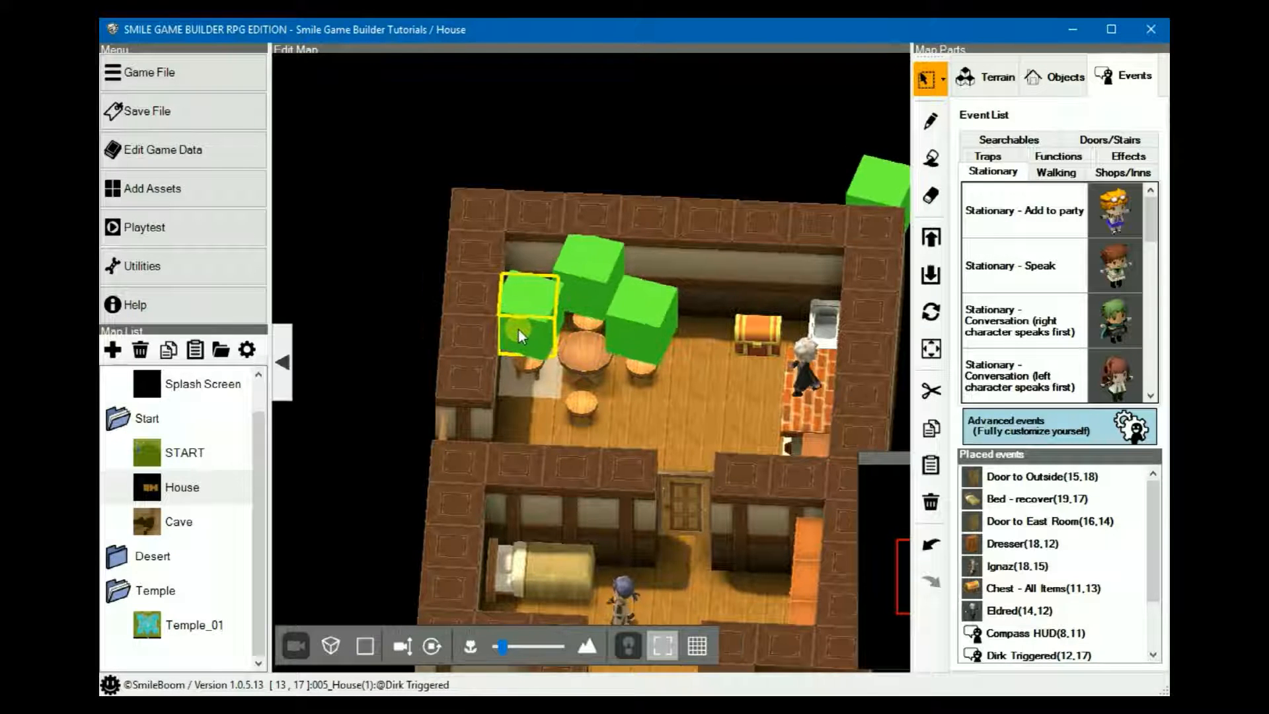
right_click(528, 327)
click(588, 338)
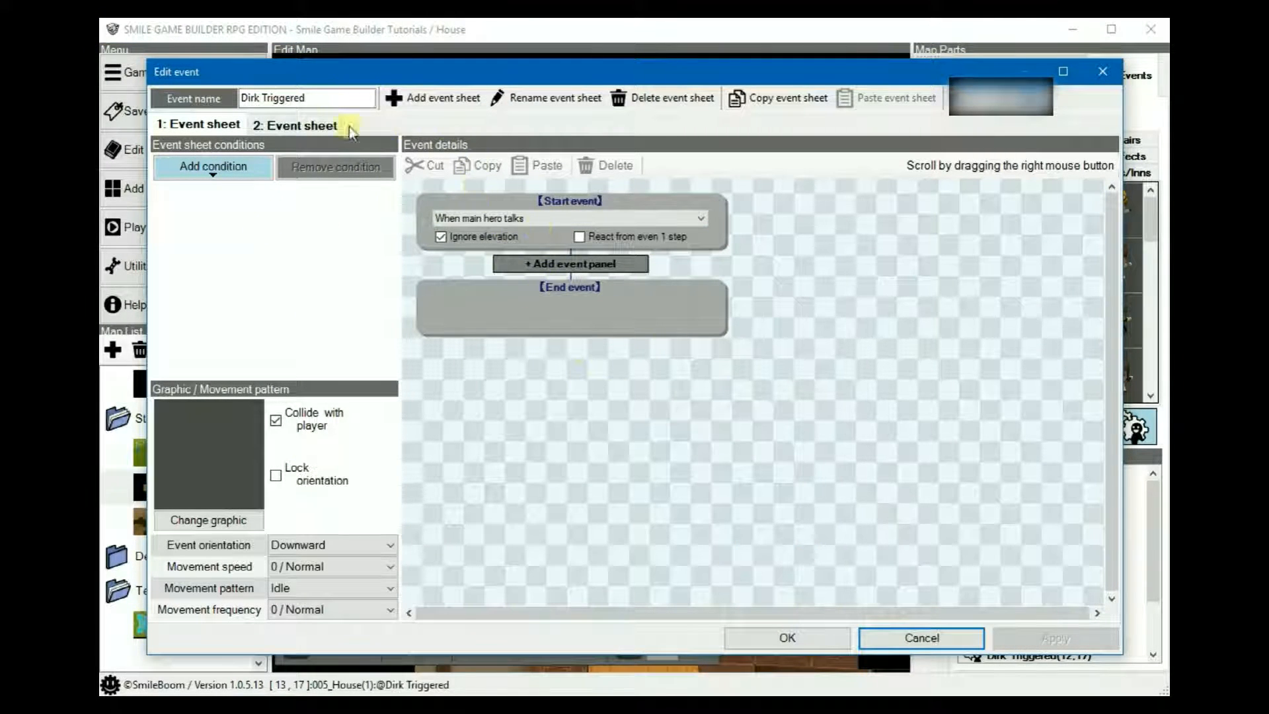
click(285, 126)
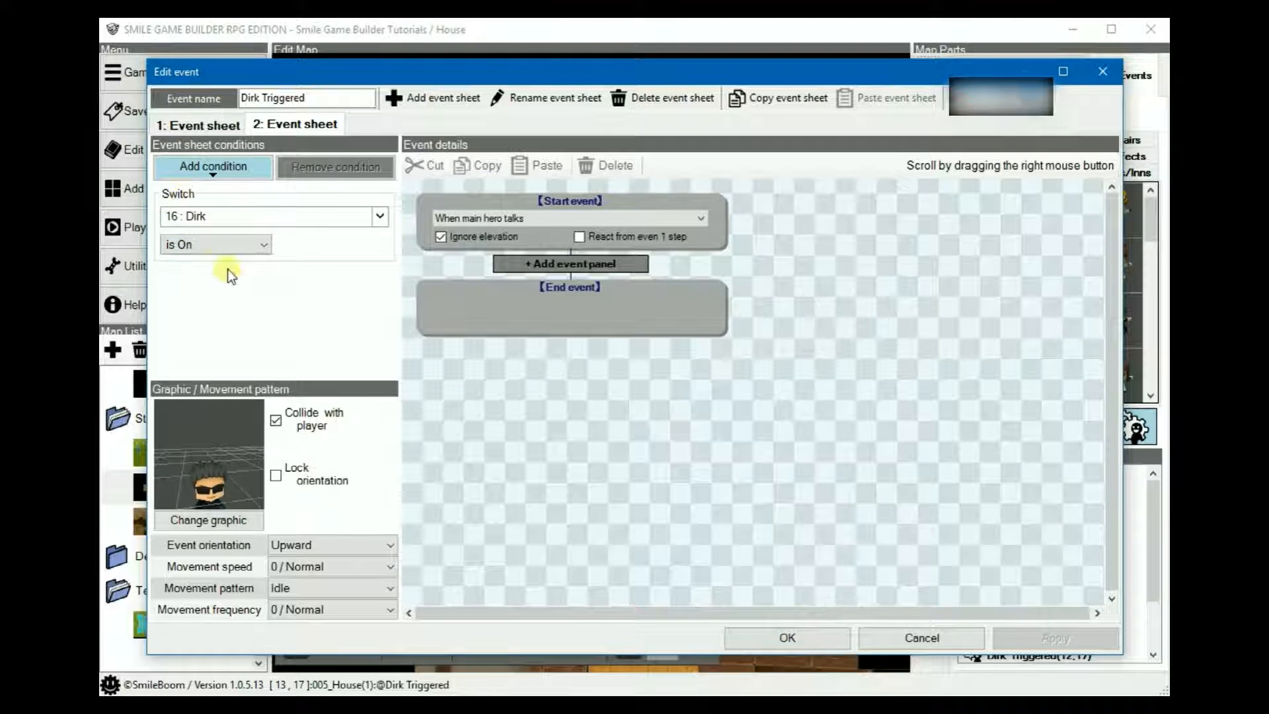
click(945, 641)
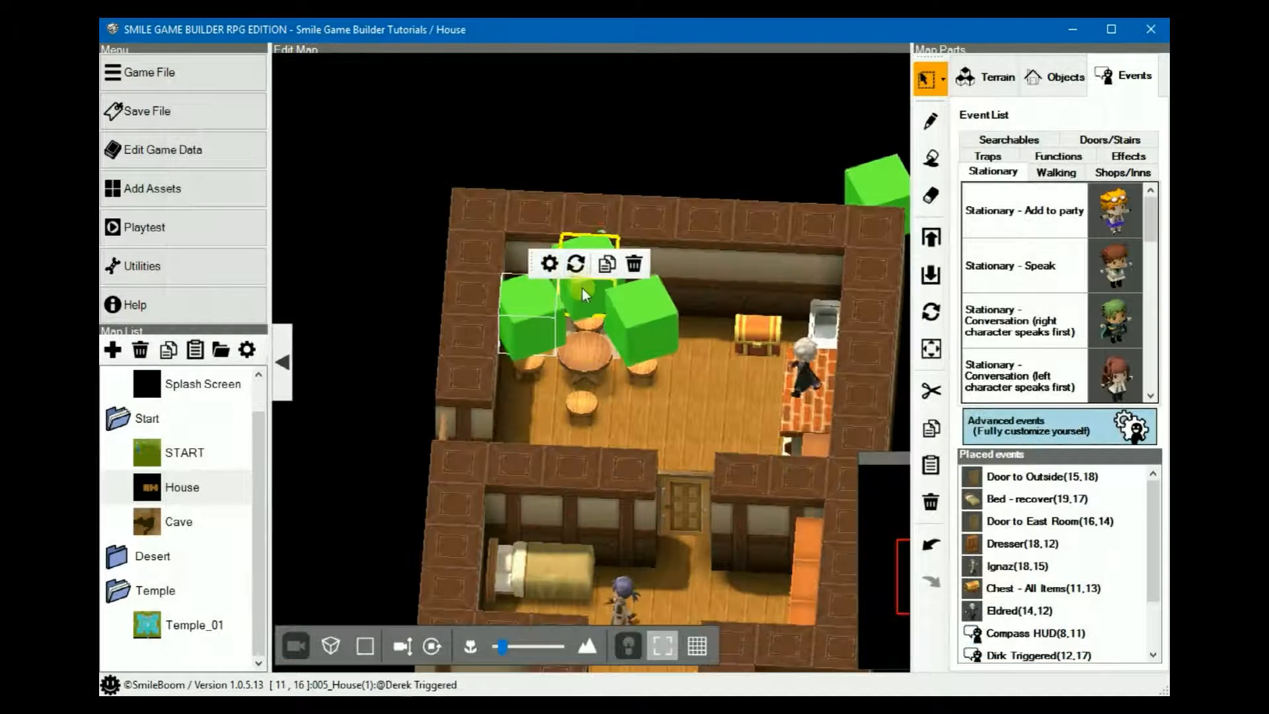
Open the placed Derek Triggered event, check its second sheet, and close it without saving
scroll(1075, 595, down, 2)
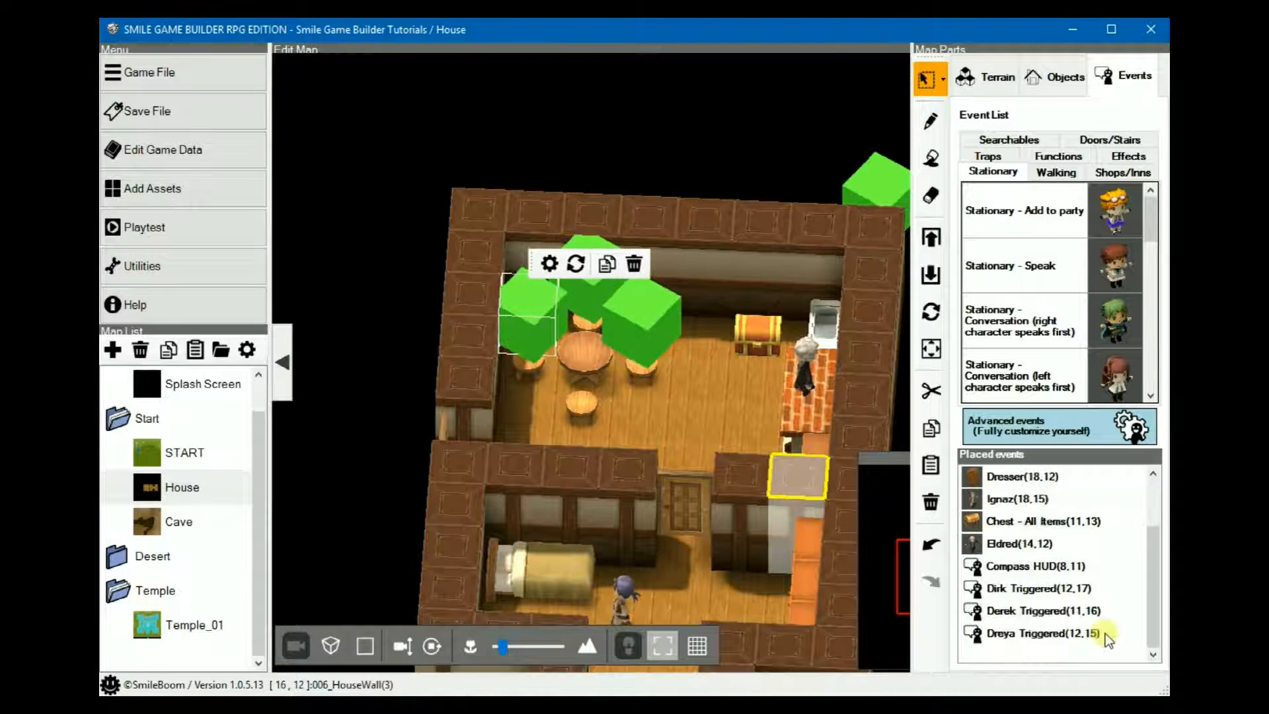
click(1014, 614)
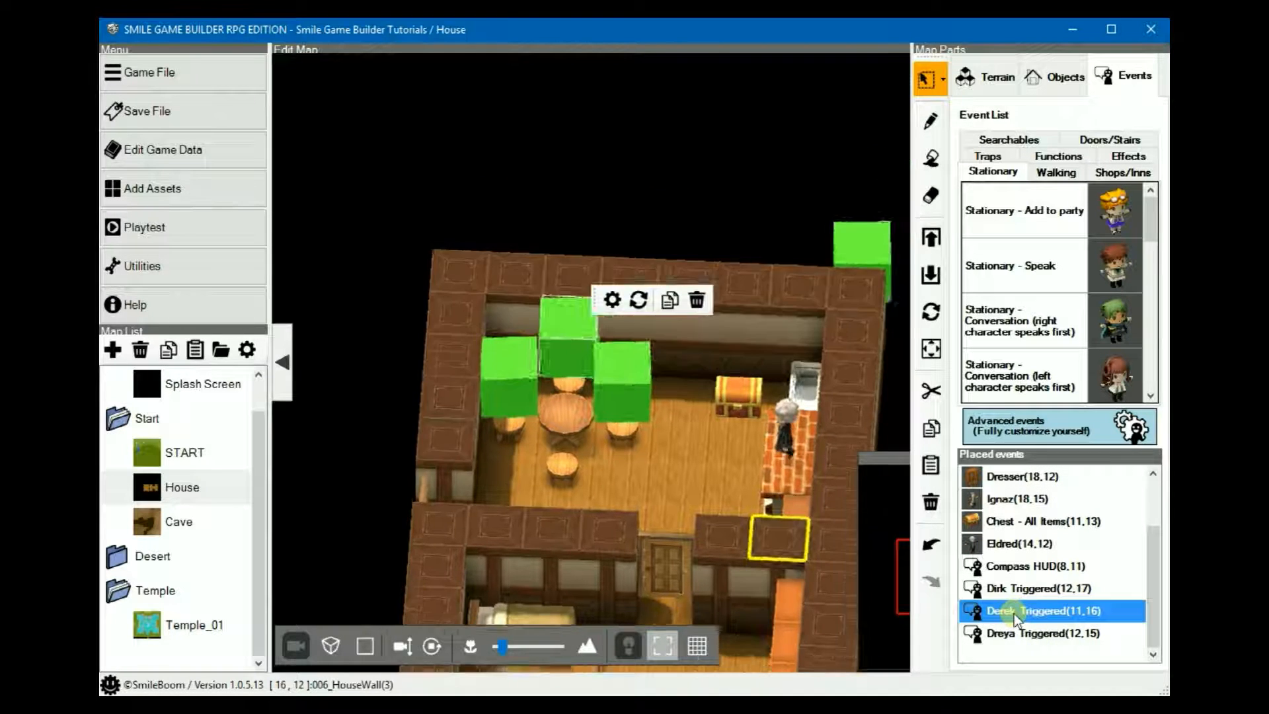
double_click(973, 614)
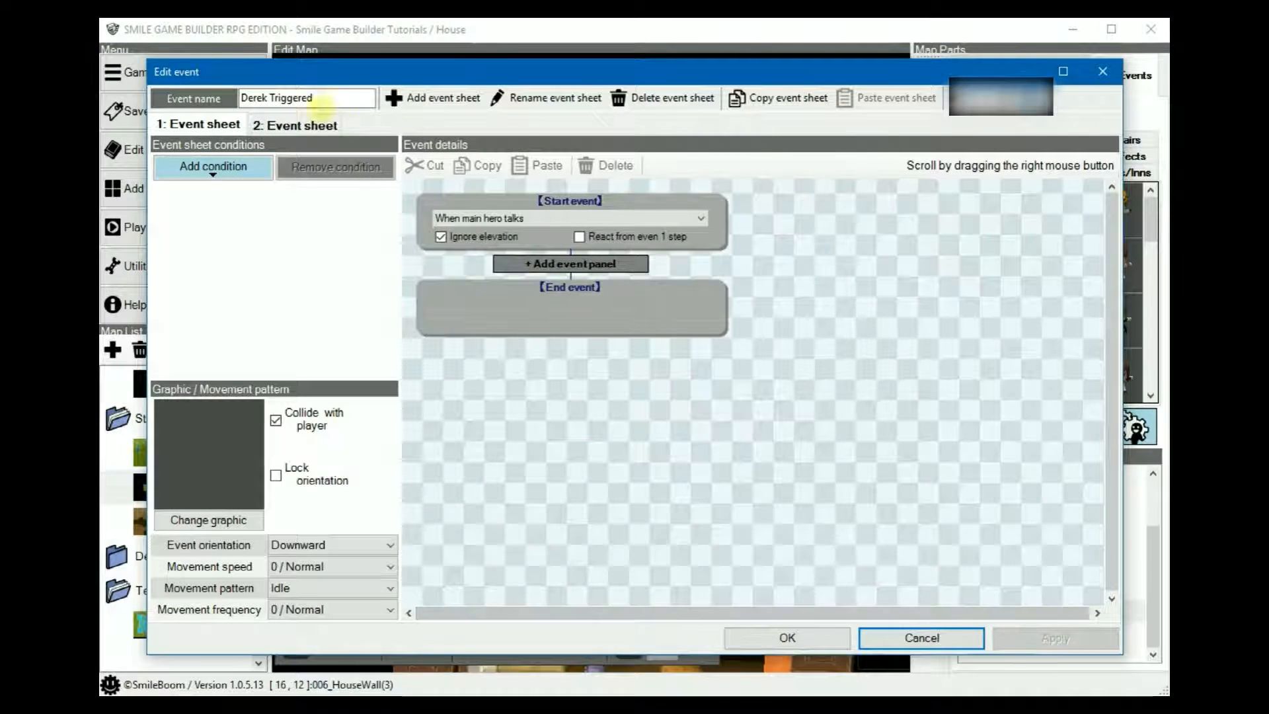
click(299, 126)
click(877, 638)
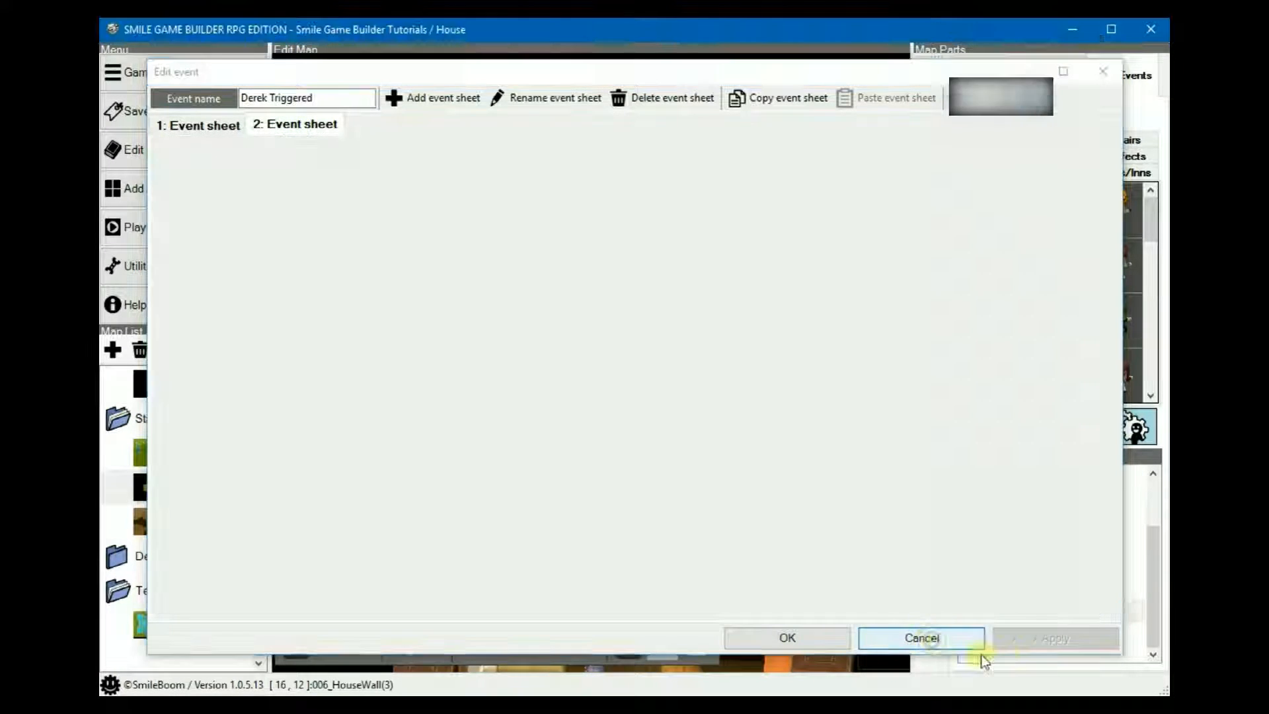
Open the placed Dreya Triggered event, examine its second sheet's switch condition, and close it without saving
click(971, 635)
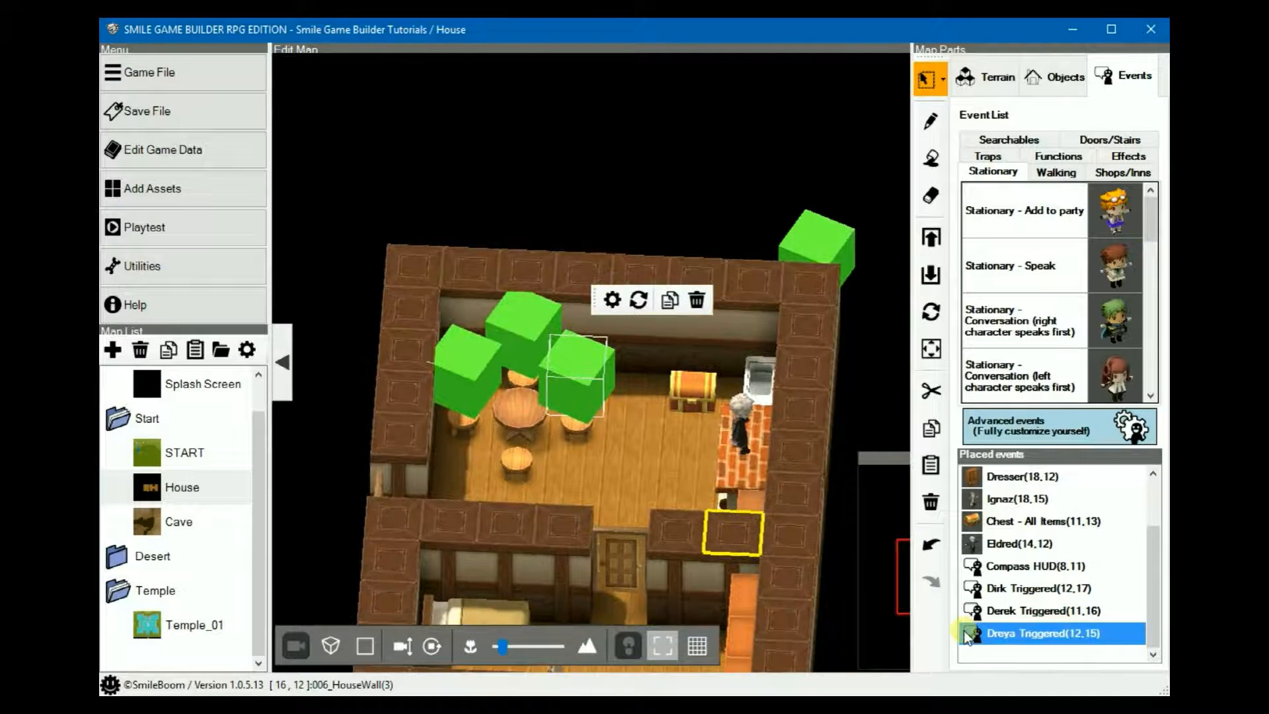
double_click(968, 633)
click(308, 124)
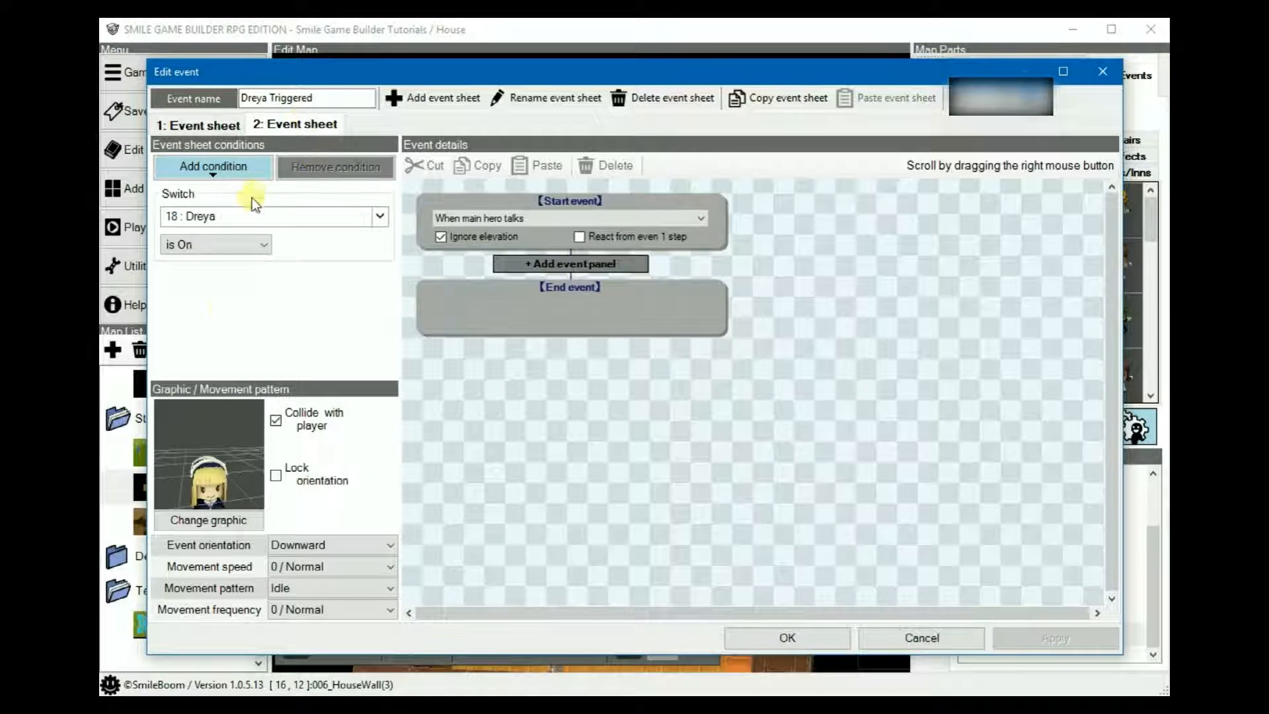
click(933, 640)
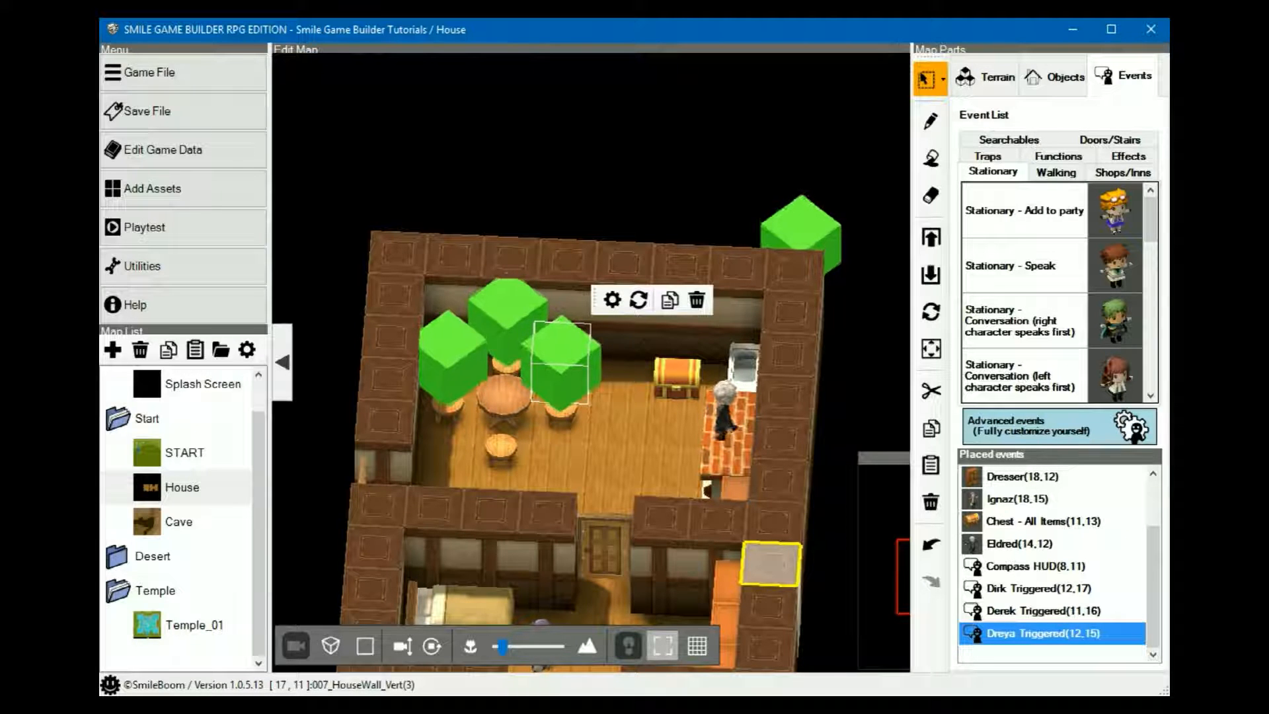
Make the floor tile at 14, 16 in the House map's dining room the start point
click(498, 490)
right_click(498, 488)
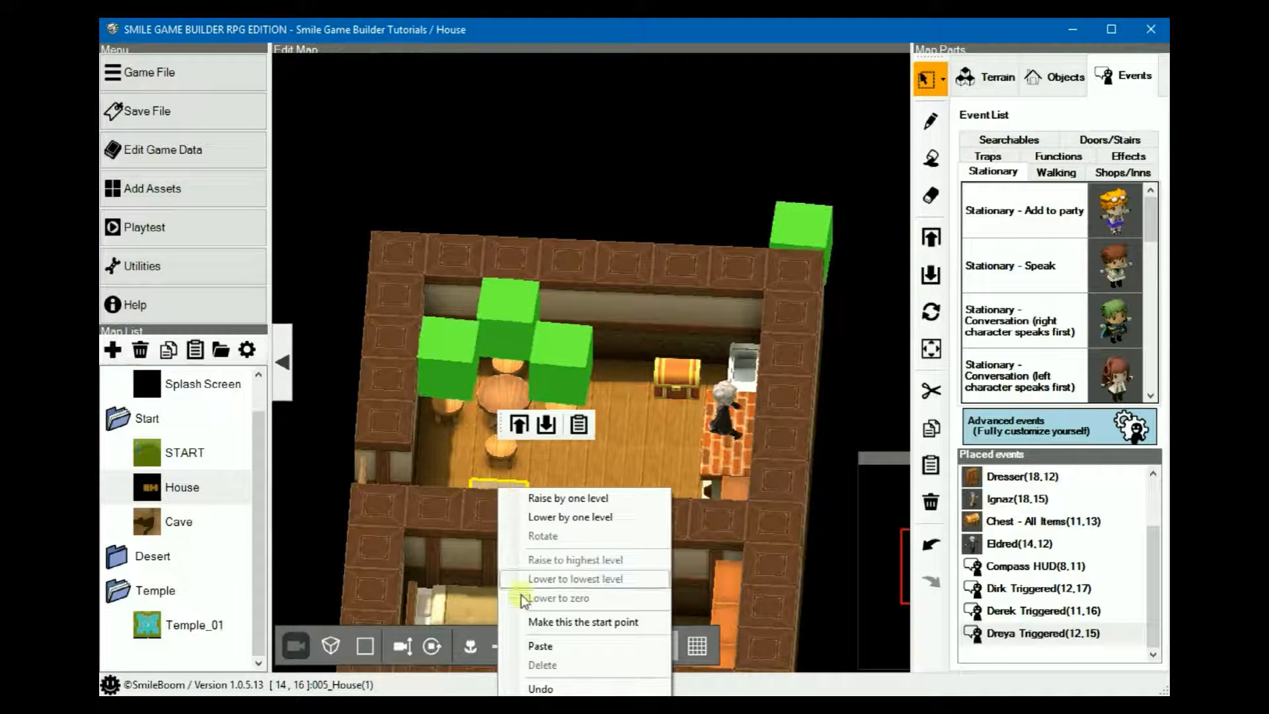
click(578, 623)
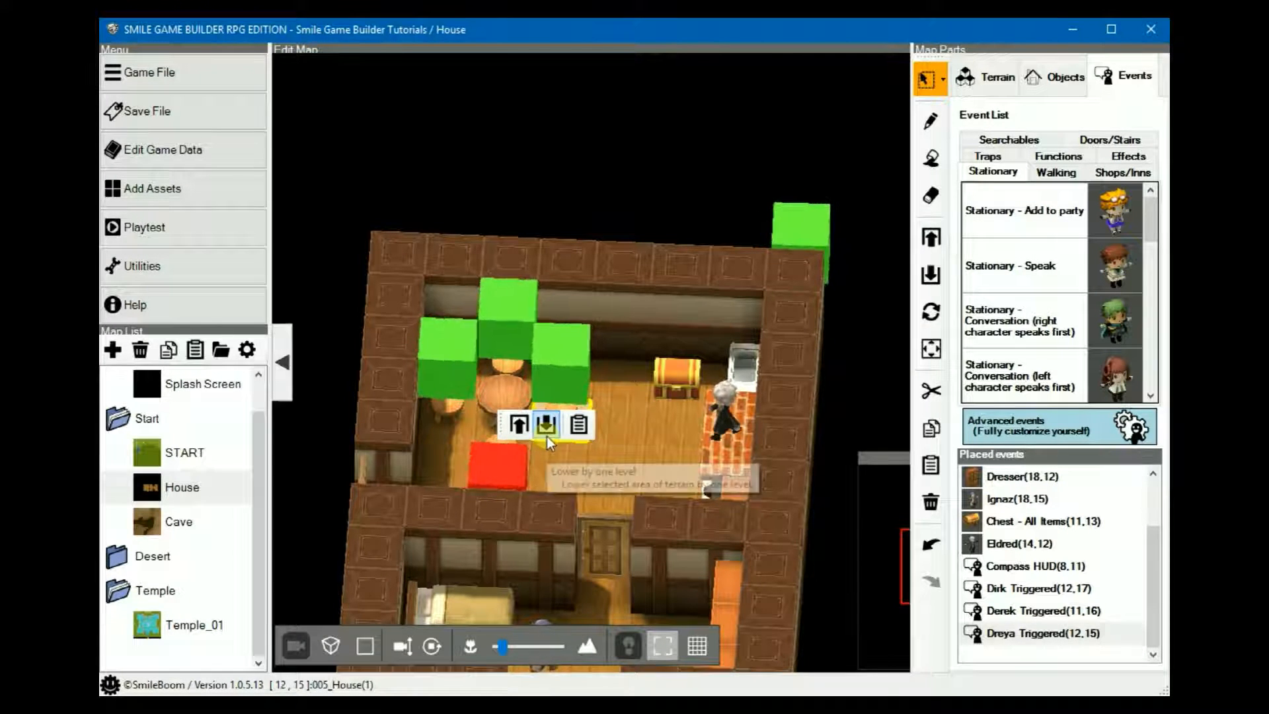
click(334, 216)
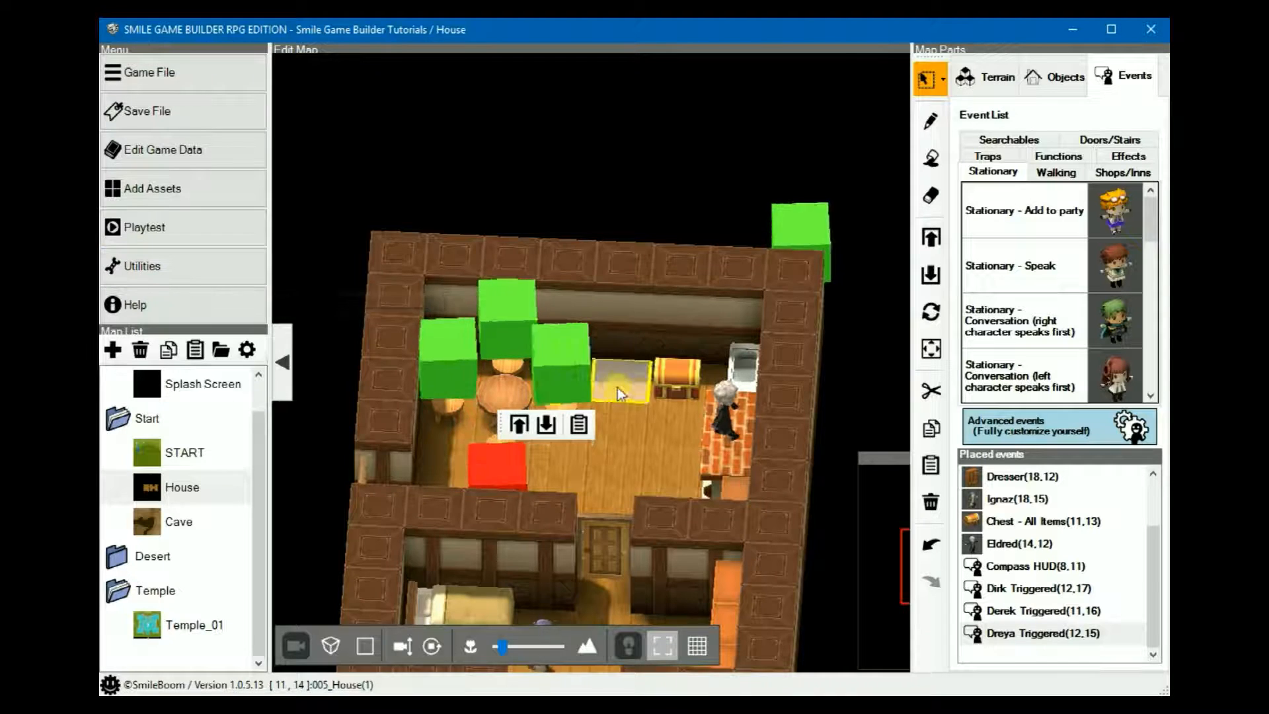
Inspect the kitchen and dining area around the triggered events and select the Eldred event above the stove
middle_drag(617, 388, 745, 308)
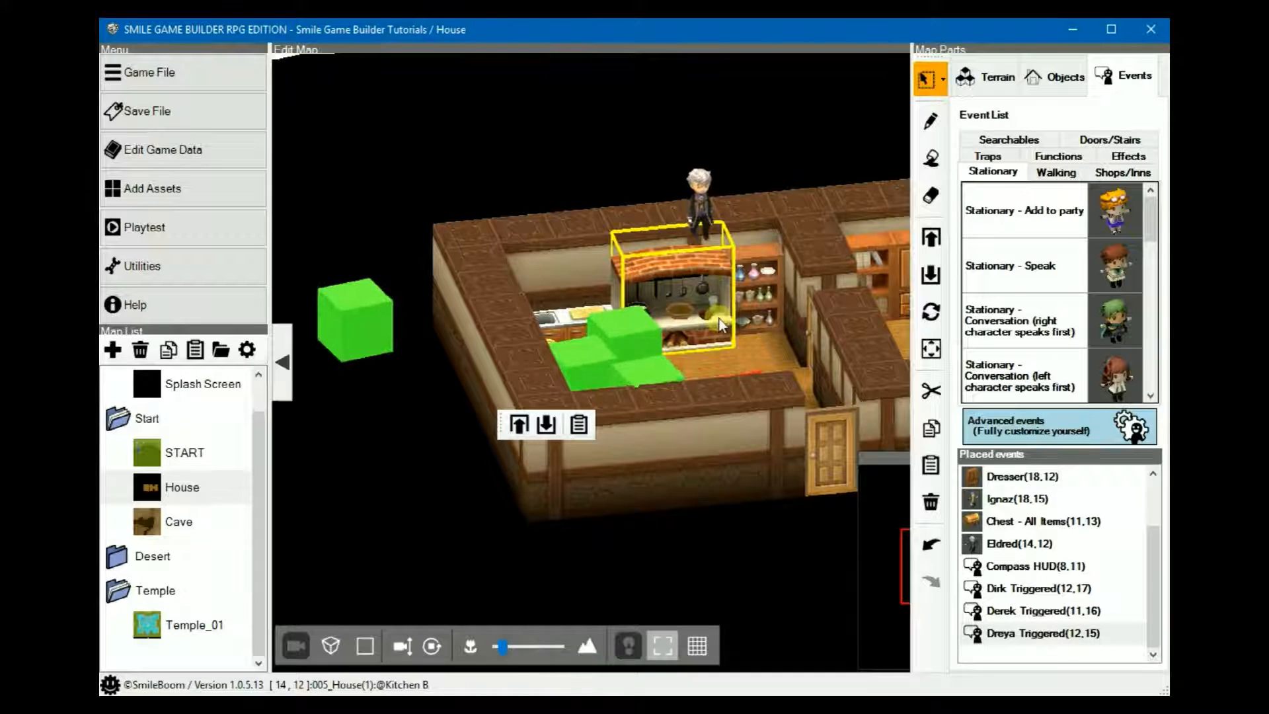
scroll(719, 320, up, 3)
scroll(716, 321, down, 4)
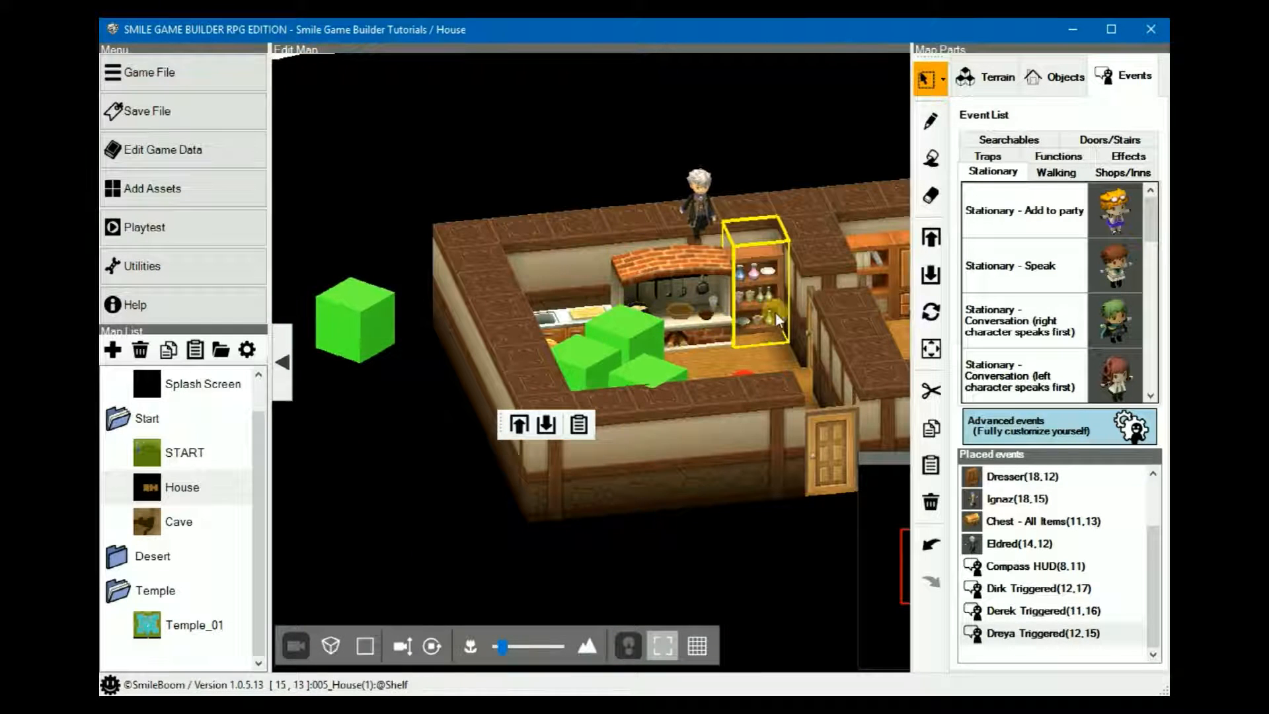
middle_drag(767, 314, 433, 283)
click(471, 253)
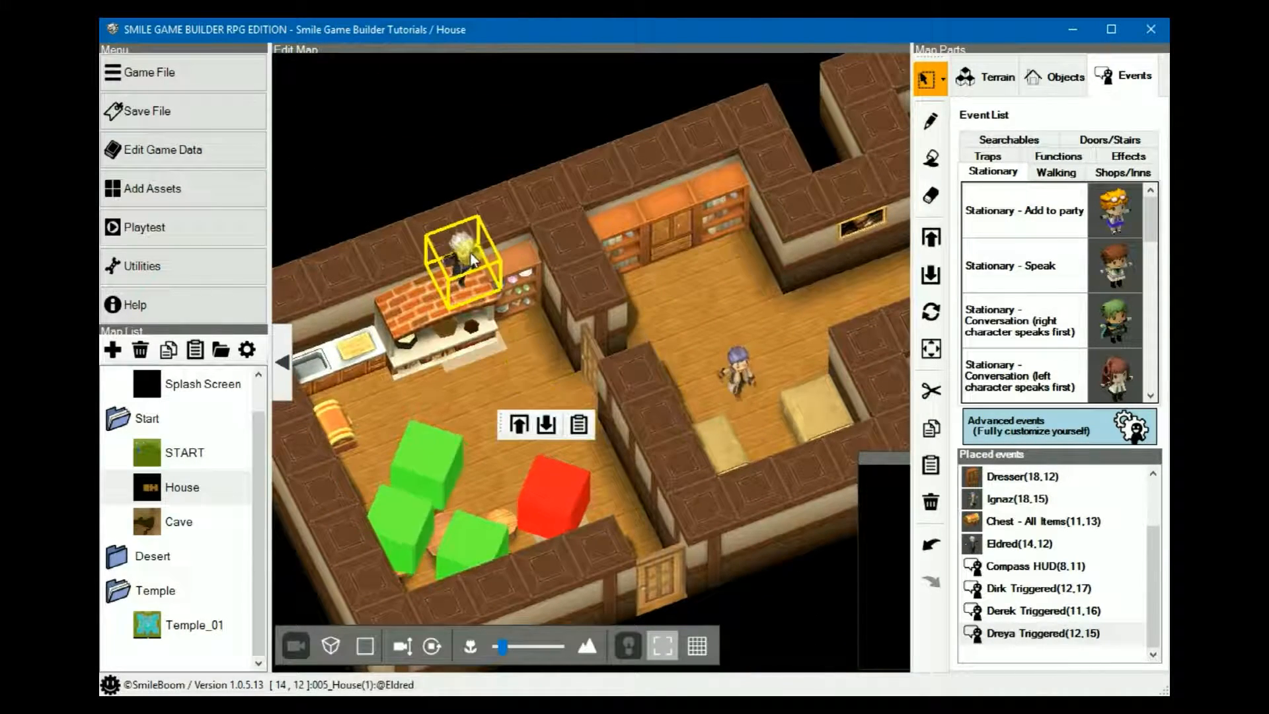
mouse_move(468, 255)
mouse_down()
mouse_move(522, 334)
mouse_move(447, 349)
mouse_move(471, 342)
mouse_move(425, 283)
mouse_move(444, 299)
mouse_move(469, 277)
mouse_move(451, 258)
mouse_up()
key(Right)
key(Down)
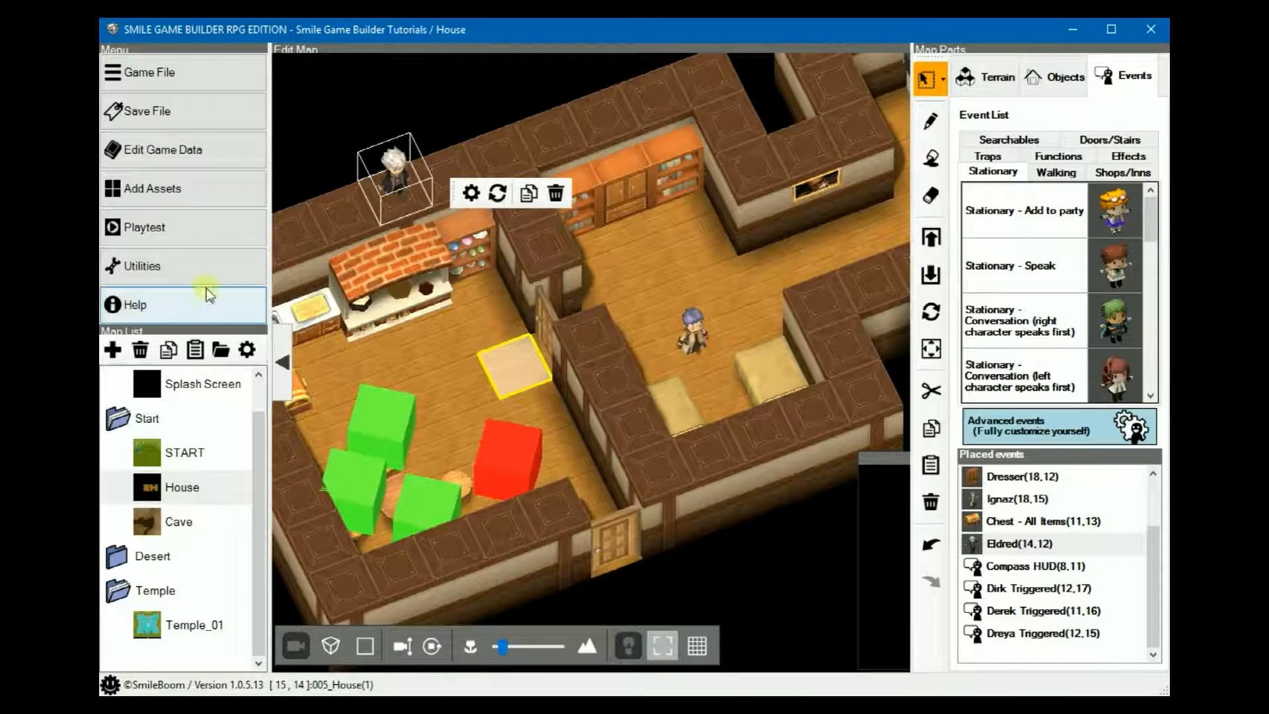
Playtest the House map and look around the kitchen and the empty dining table
click(166, 231)
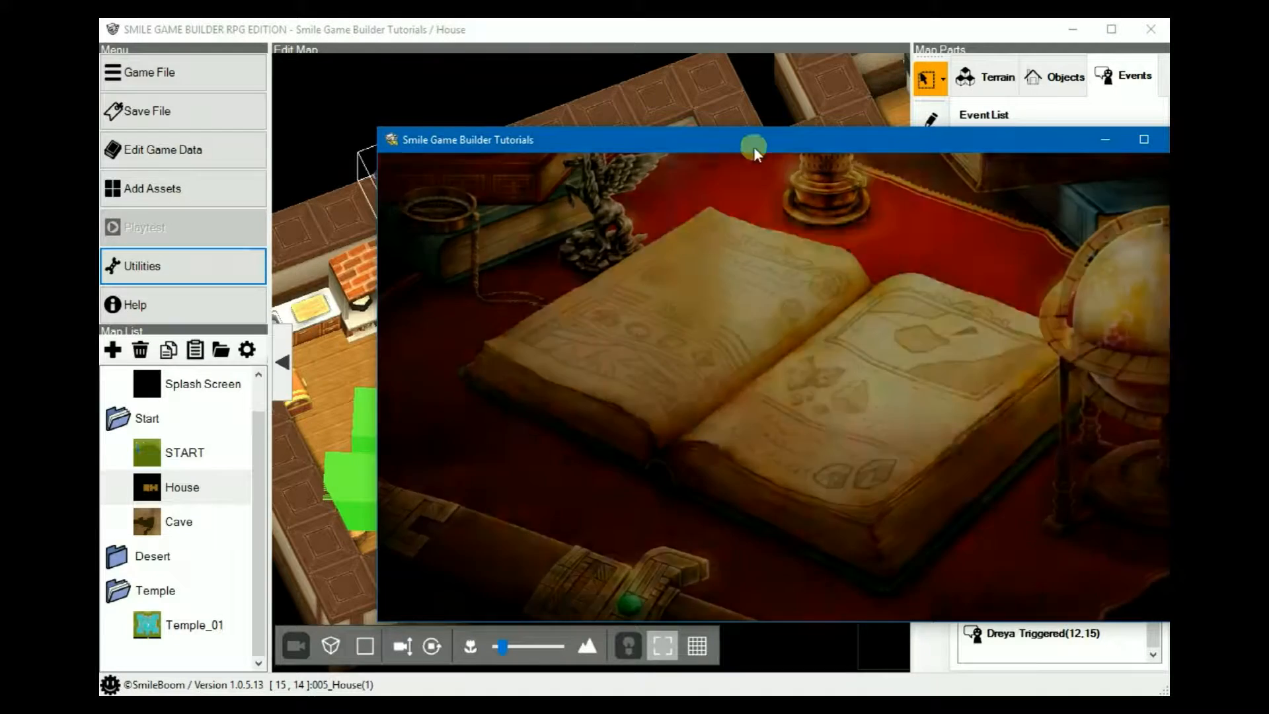
drag(754, 144, 555, 105)
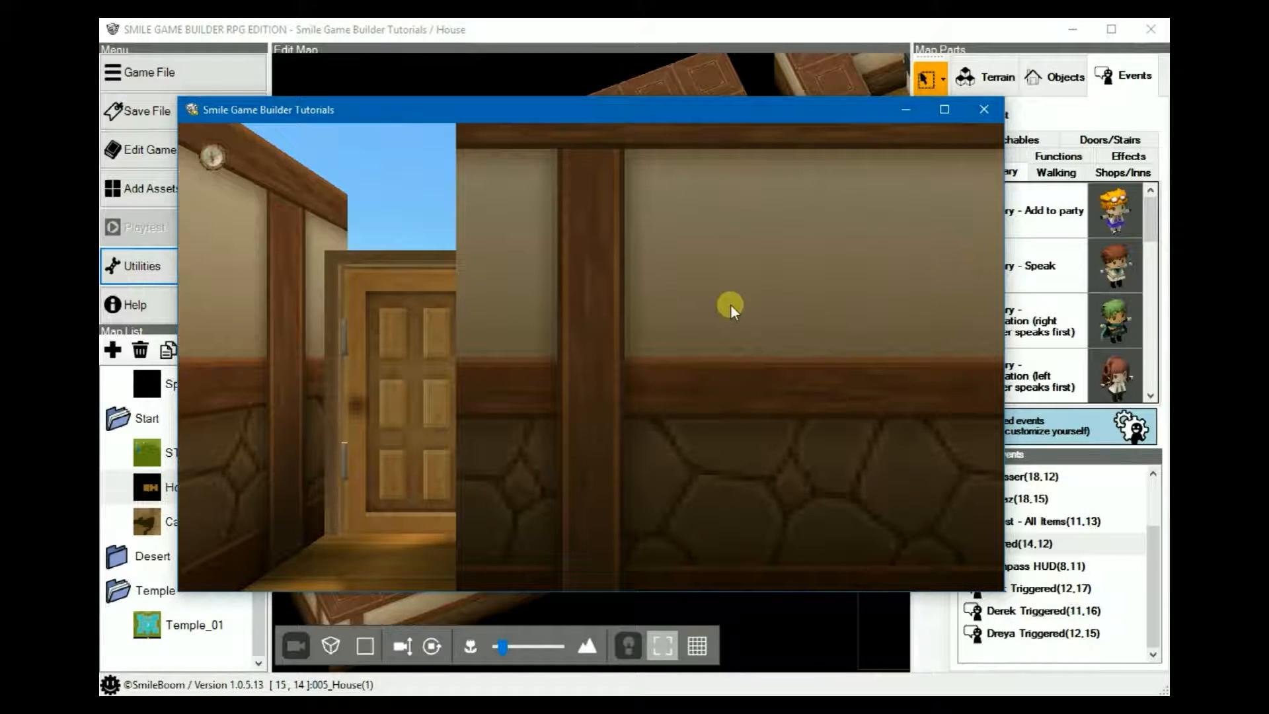
key(Right)
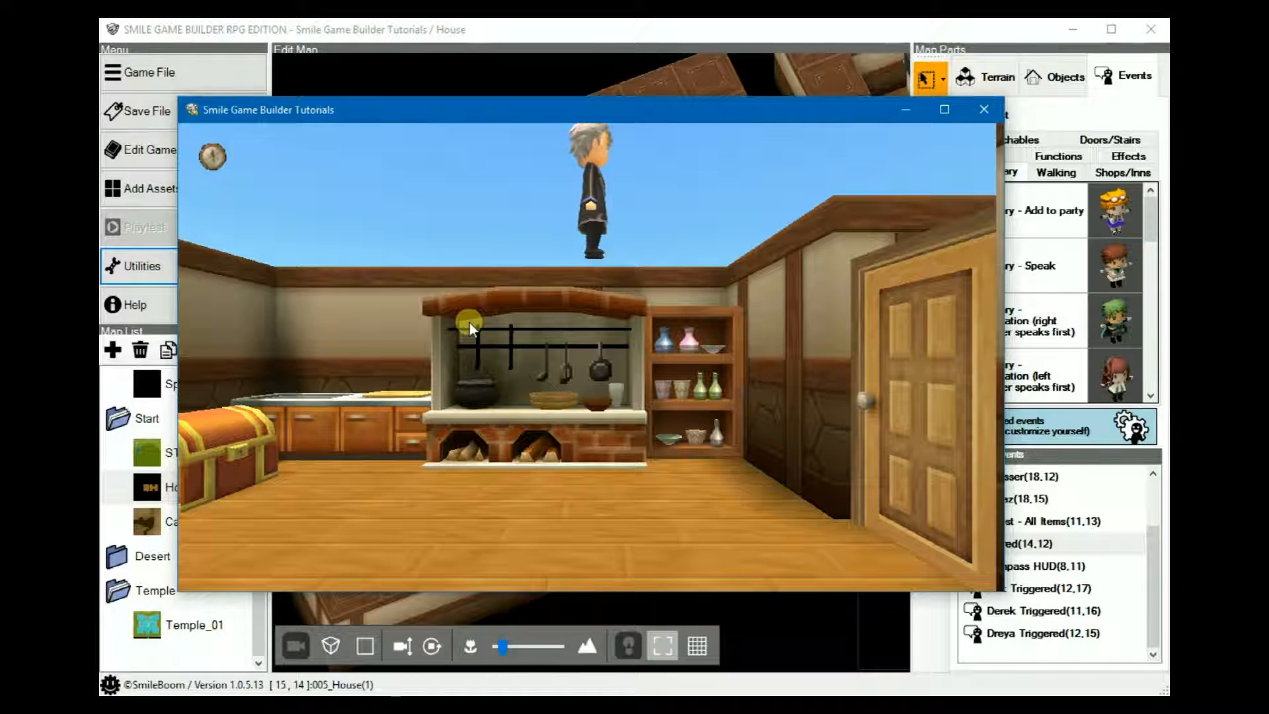
key(Left)
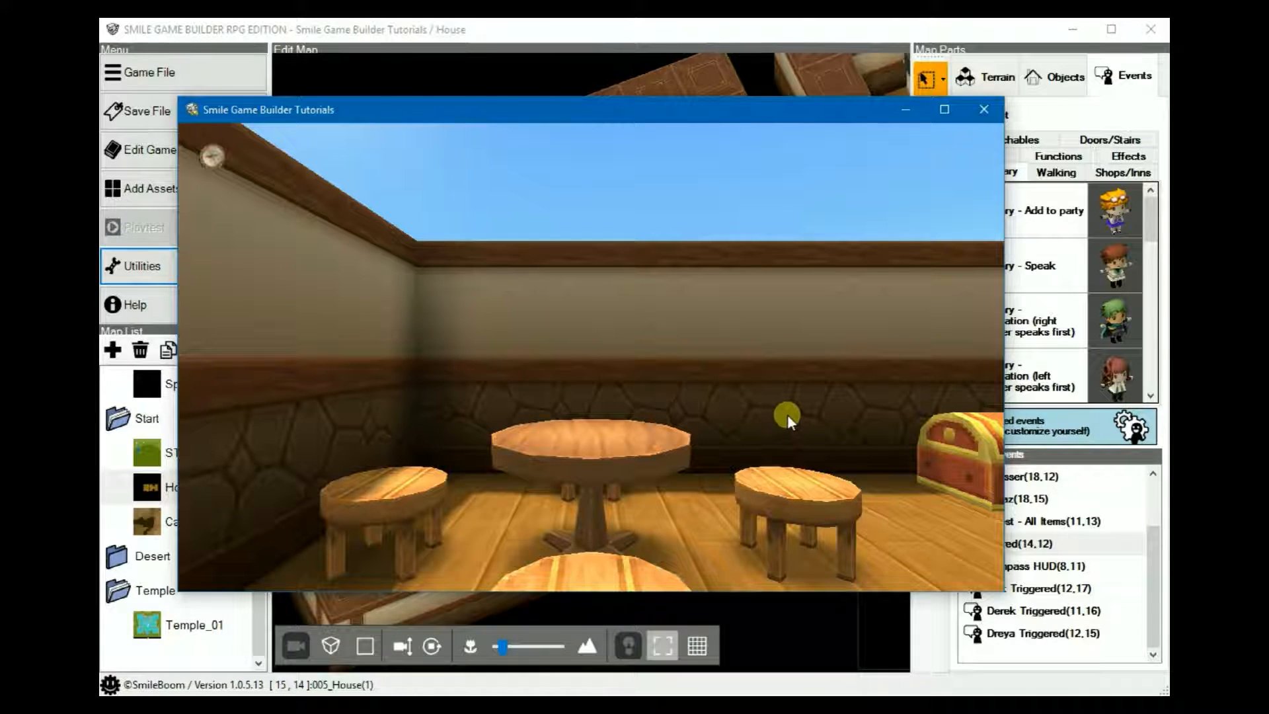
Turn on the Dirk, Derek and Dreya event switches in the playtest's debug window, apply them, and end the playtest
key(F5)
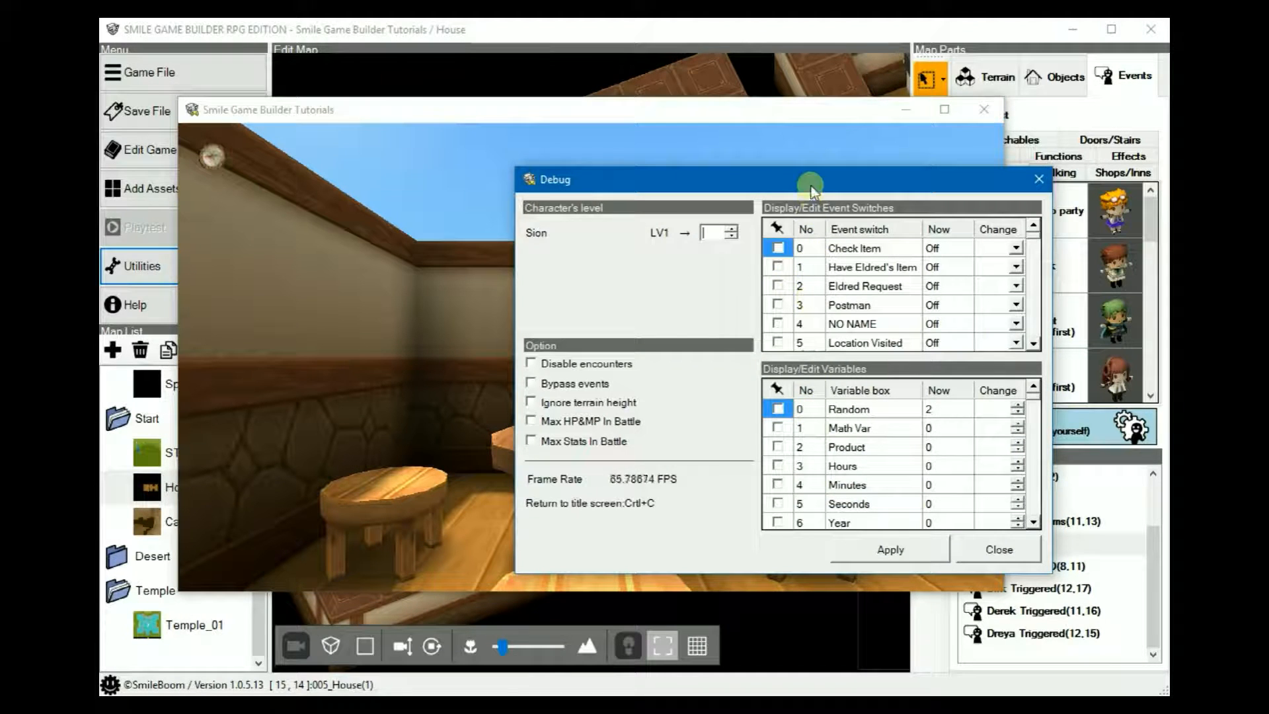
drag(811, 187, 1053, 189)
scroll(1146, 332, down, 2)
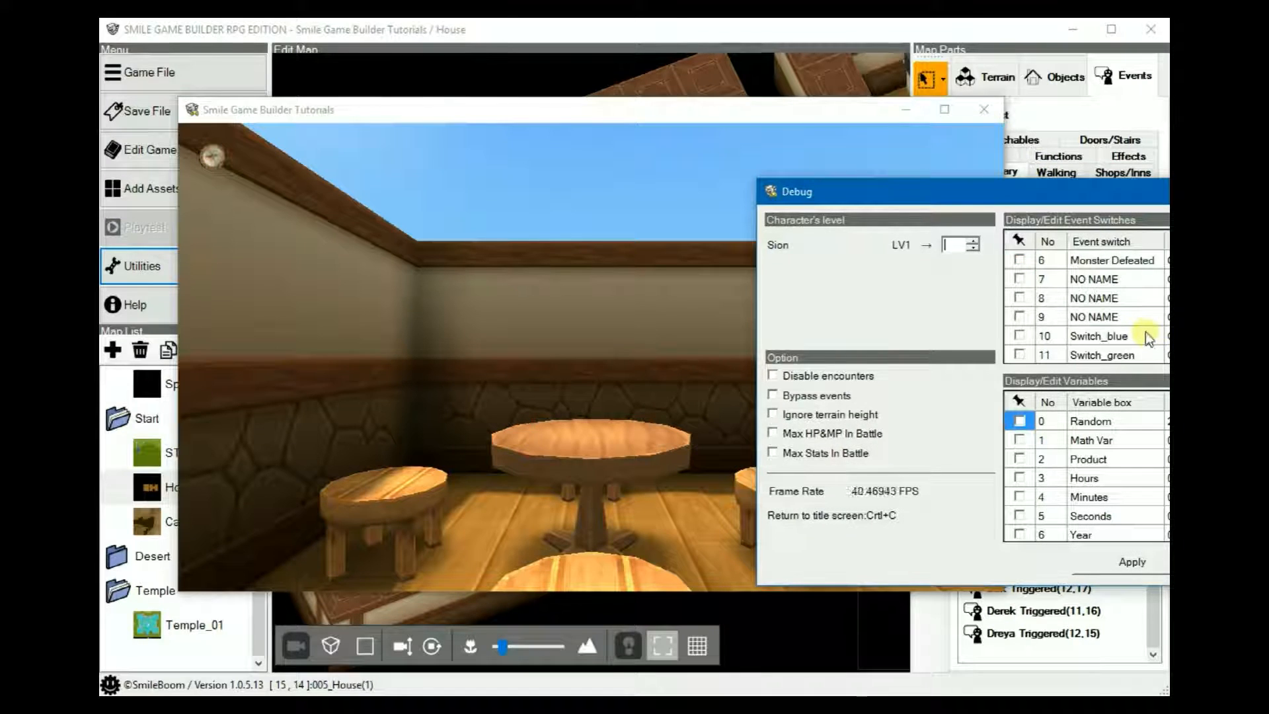
scroll(1146, 331, down, 3)
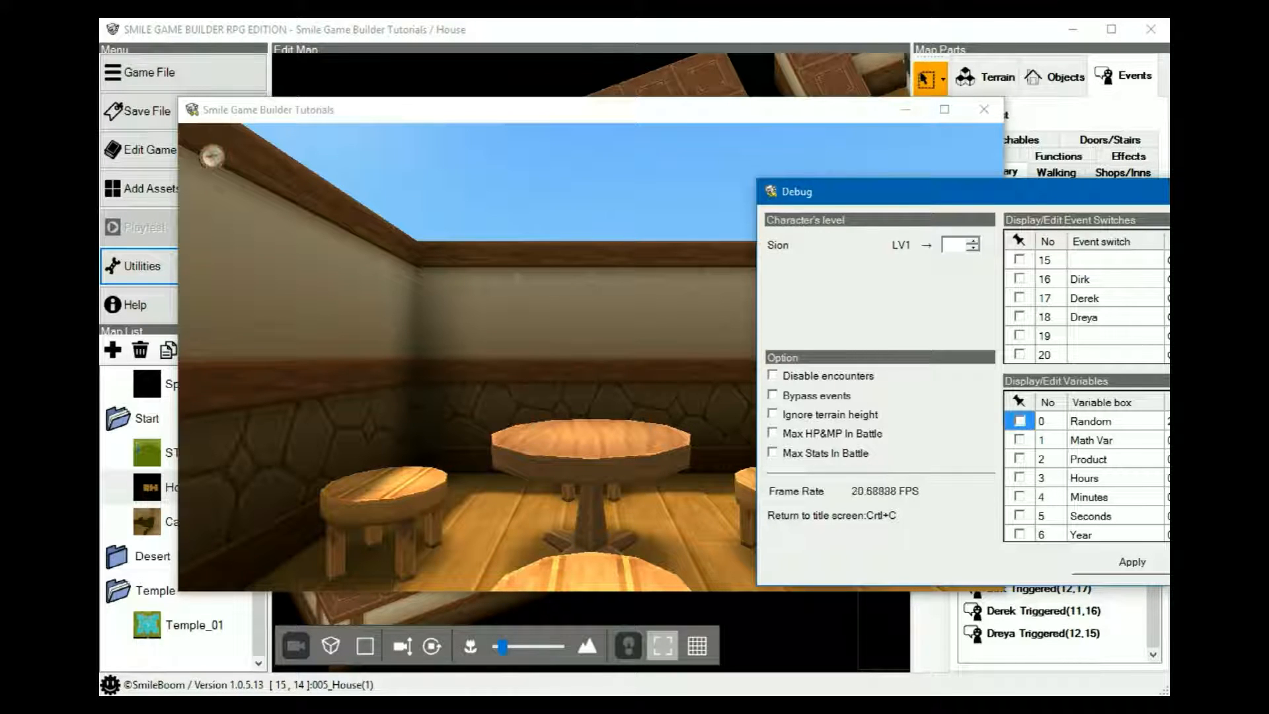
click(1151, 566)
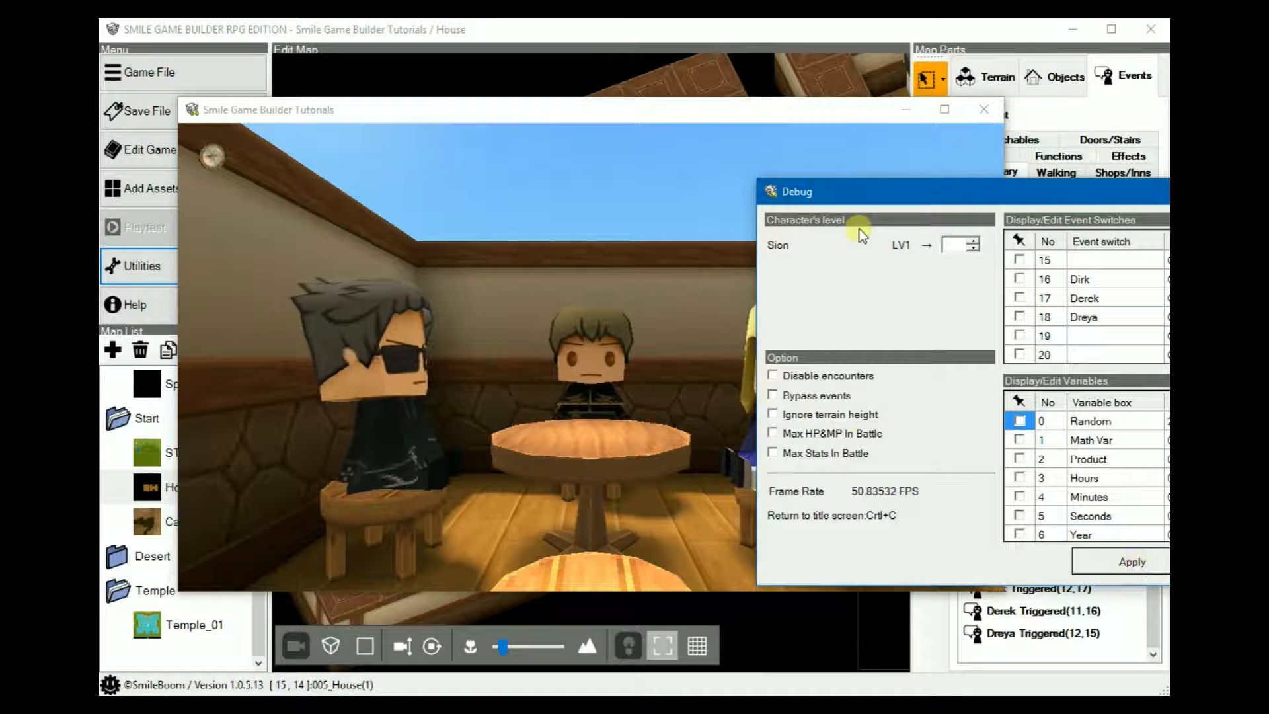
click(1183, 191)
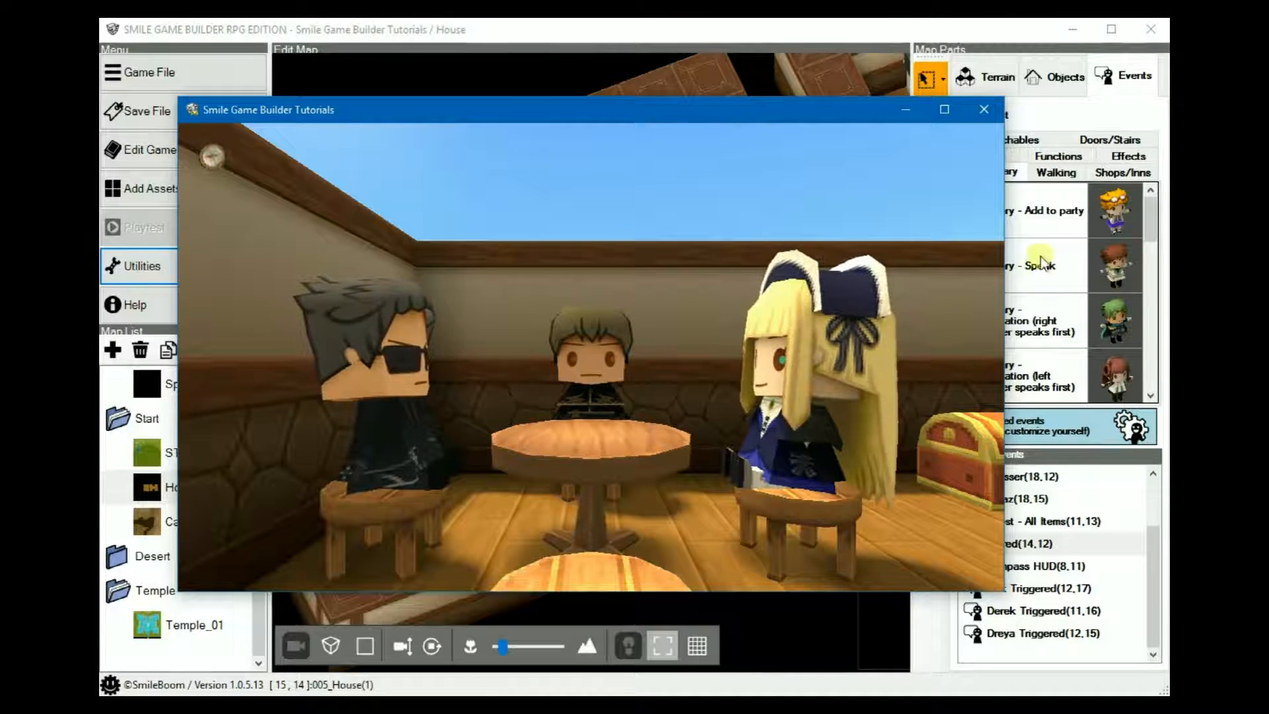
click(989, 111)
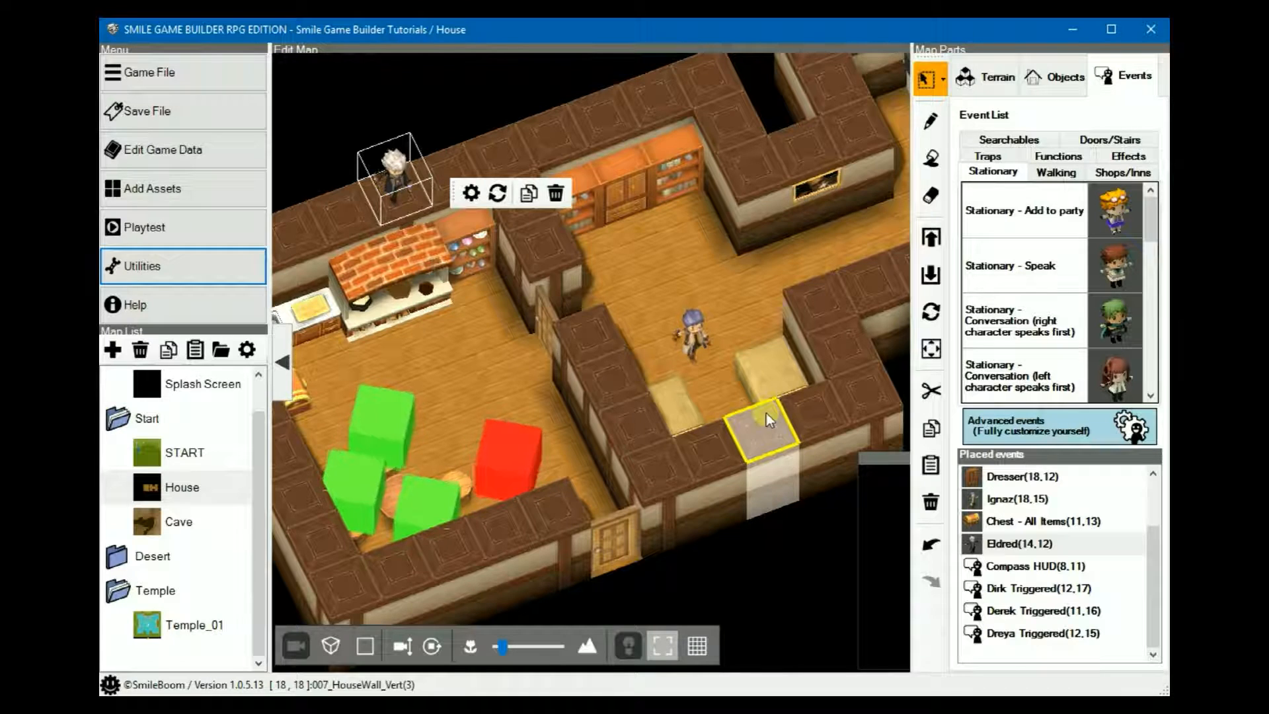
Move the Eldred event from above the stove through the hallway into the room with the computer desk
drag(390, 173, 877, 218)
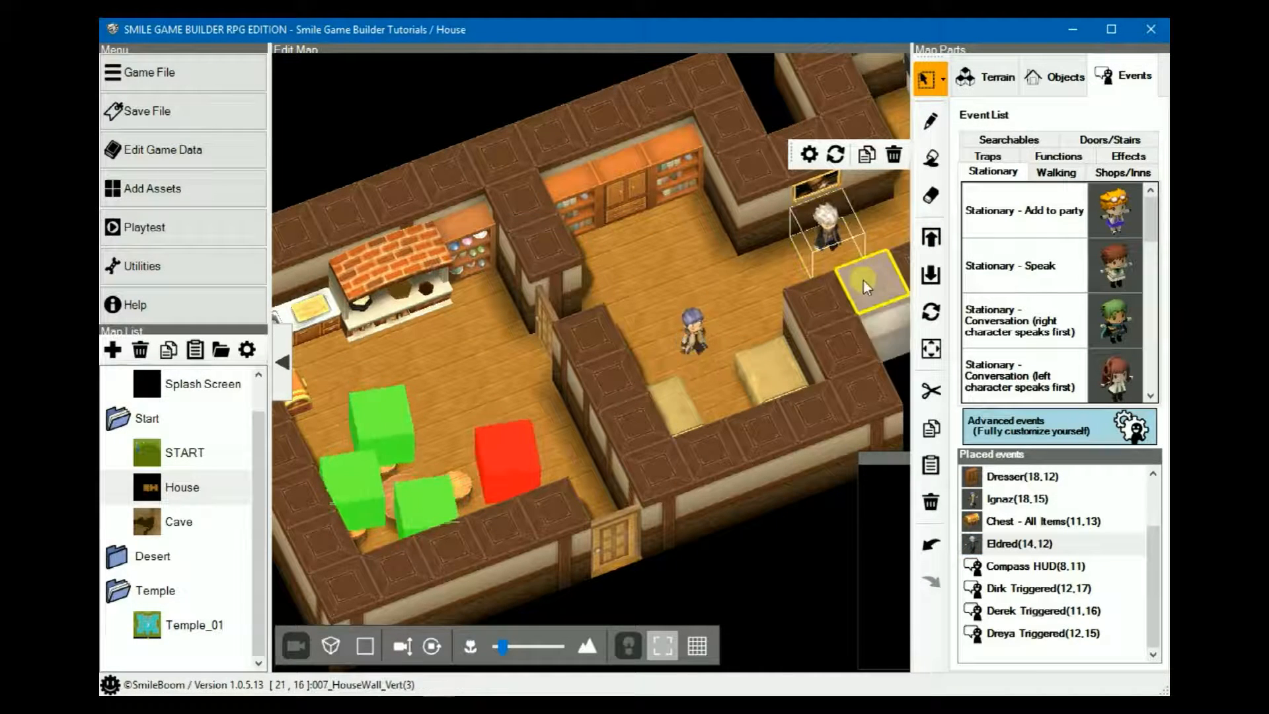
right_drag(864, 281, 784, 306)
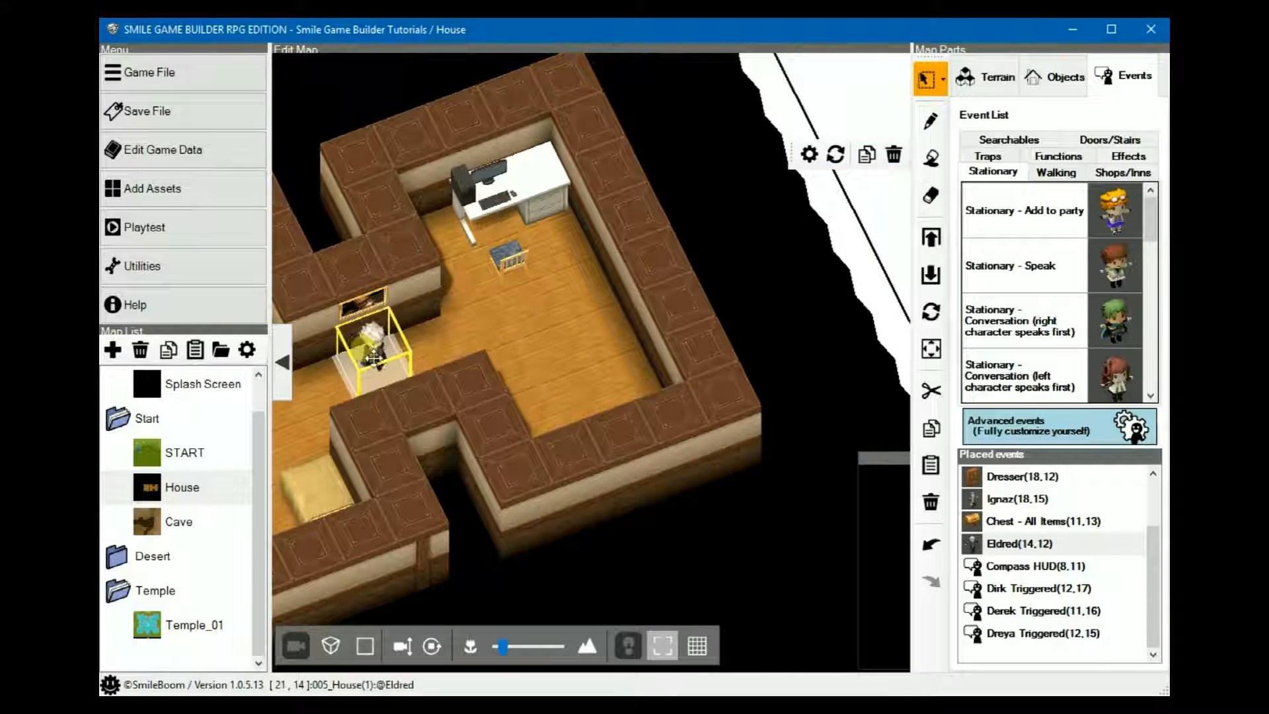
drag(374, 357, 555, 337)
mouse_move(370, 375)
right_down()
mouse_move(578, 315)
mouse_move(405, 313)
mouse_move(449, 346)
mouse_move(484, 340)
right_up()
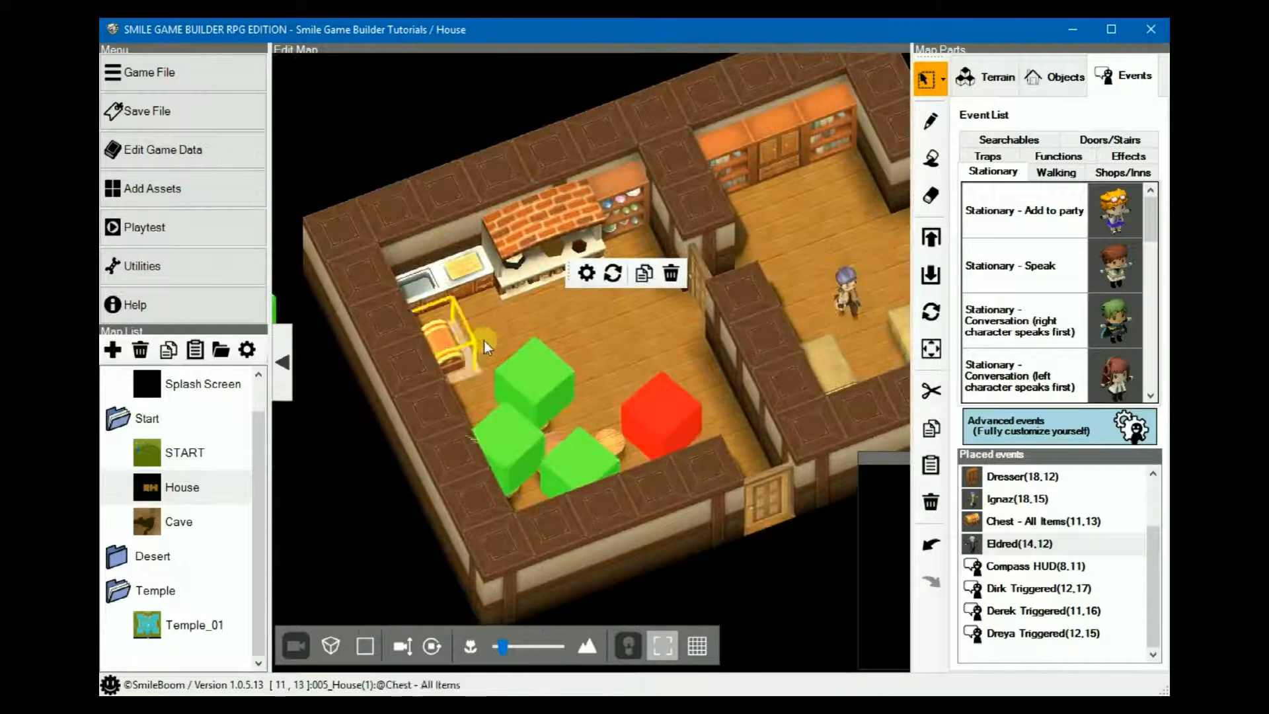
middle_drag(611, 342, 542, 342)
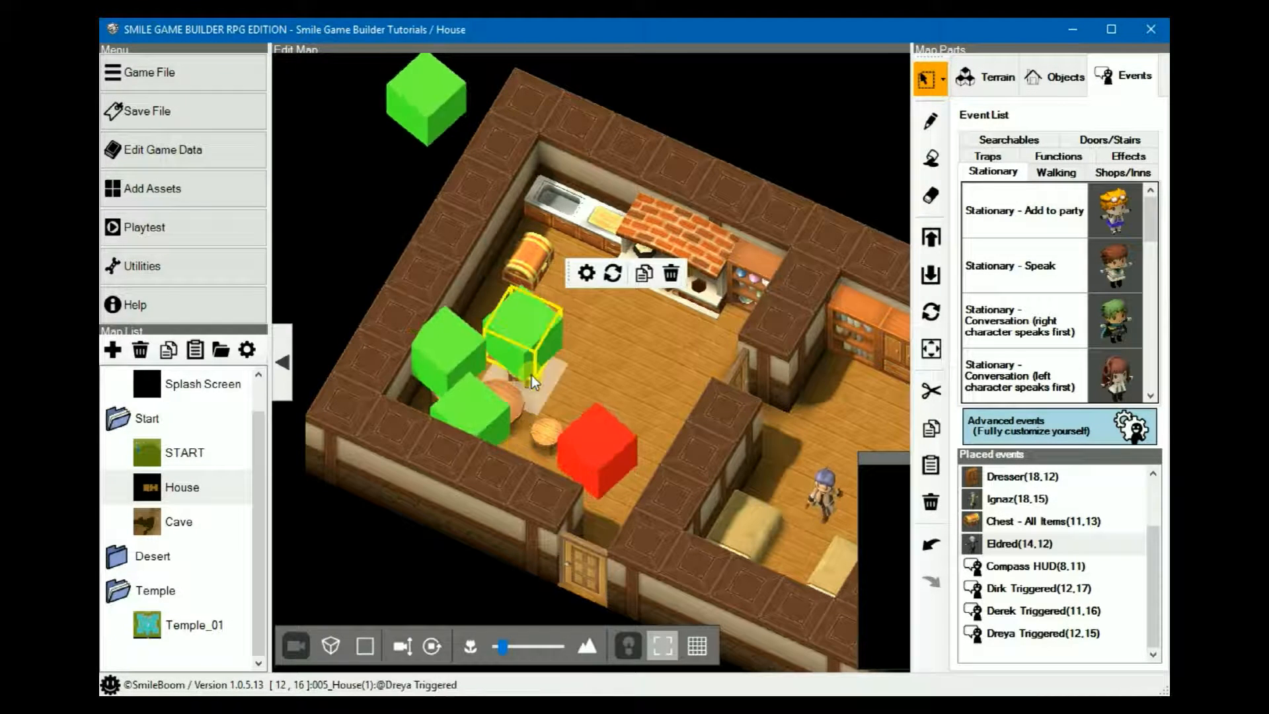
Open the Cave map and the settings of the Events1 event at its corner
click(171, 522)
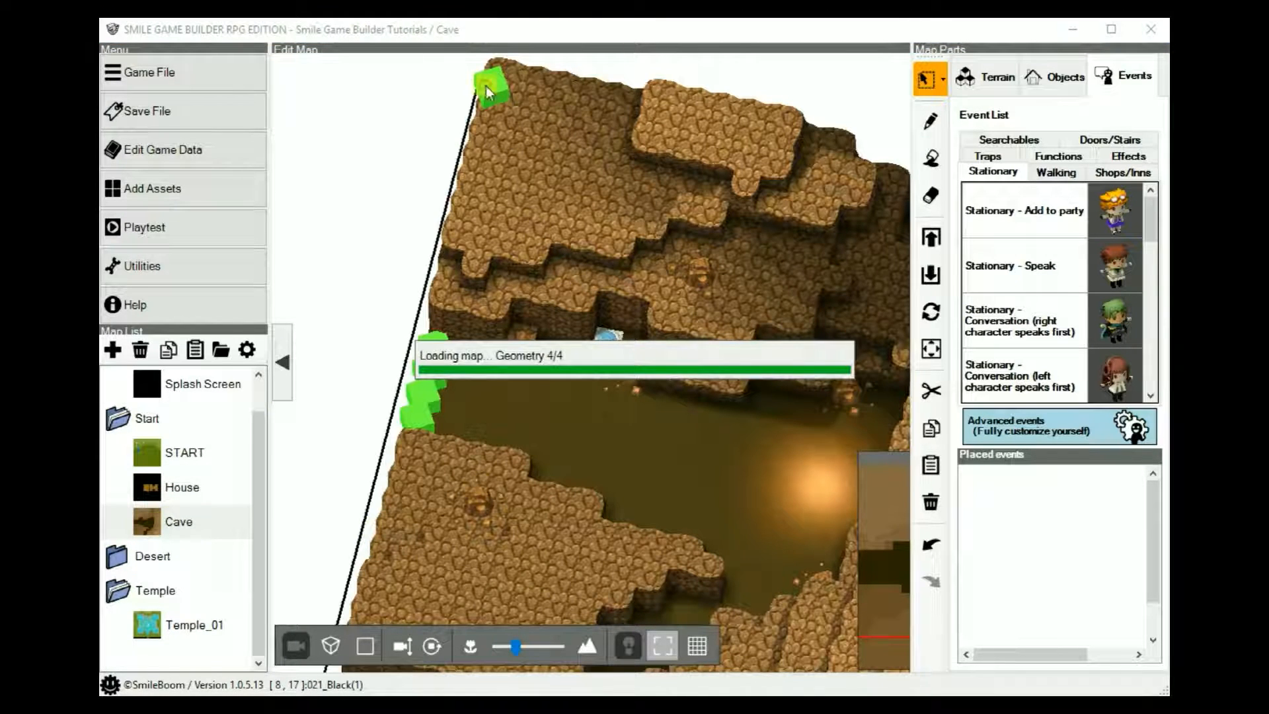
right_click(492, 91)
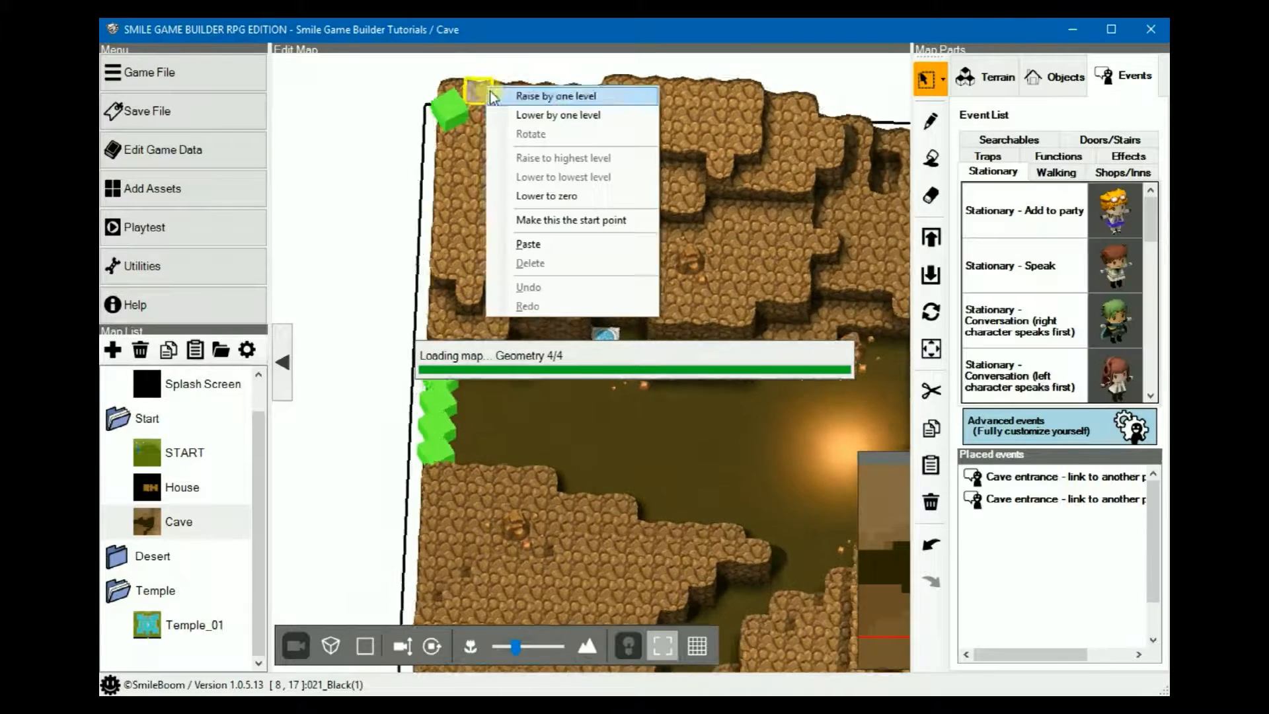
right_click(435, 126)
click(495, 137)
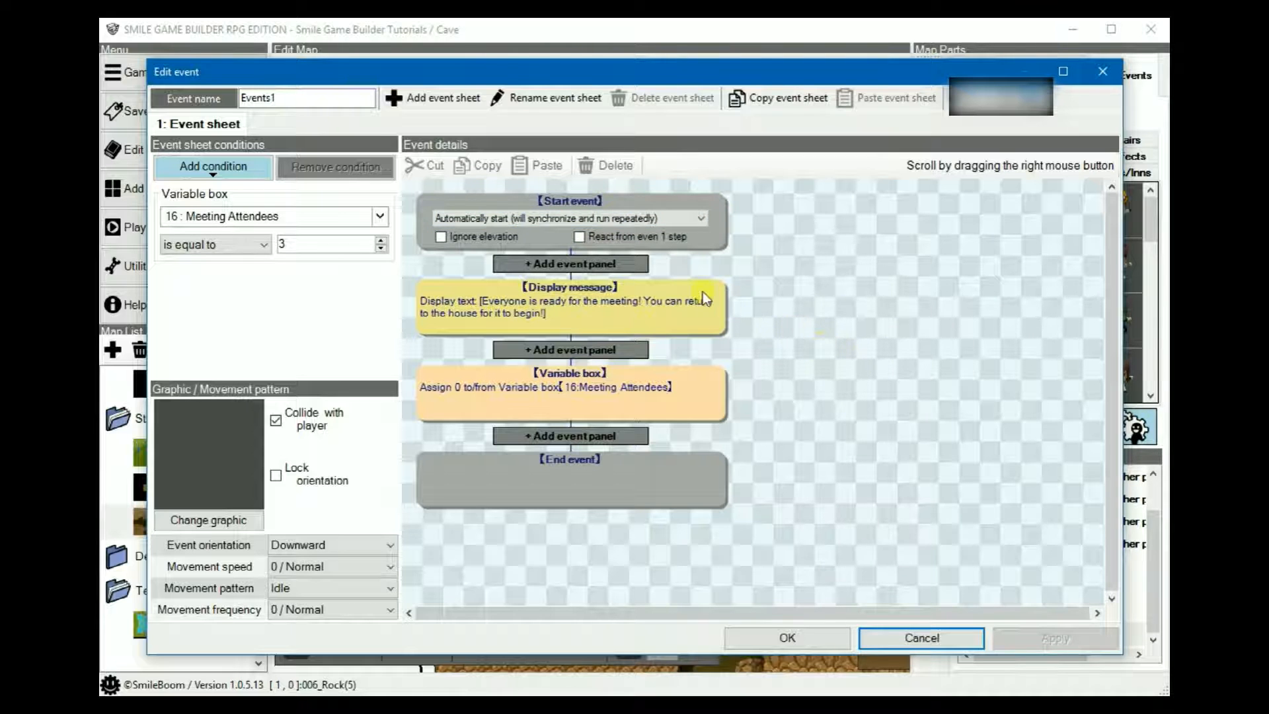
Examine the Events1 event's display message and Meeting Attendees variable box panels, then close it without saving
click(655, 310)
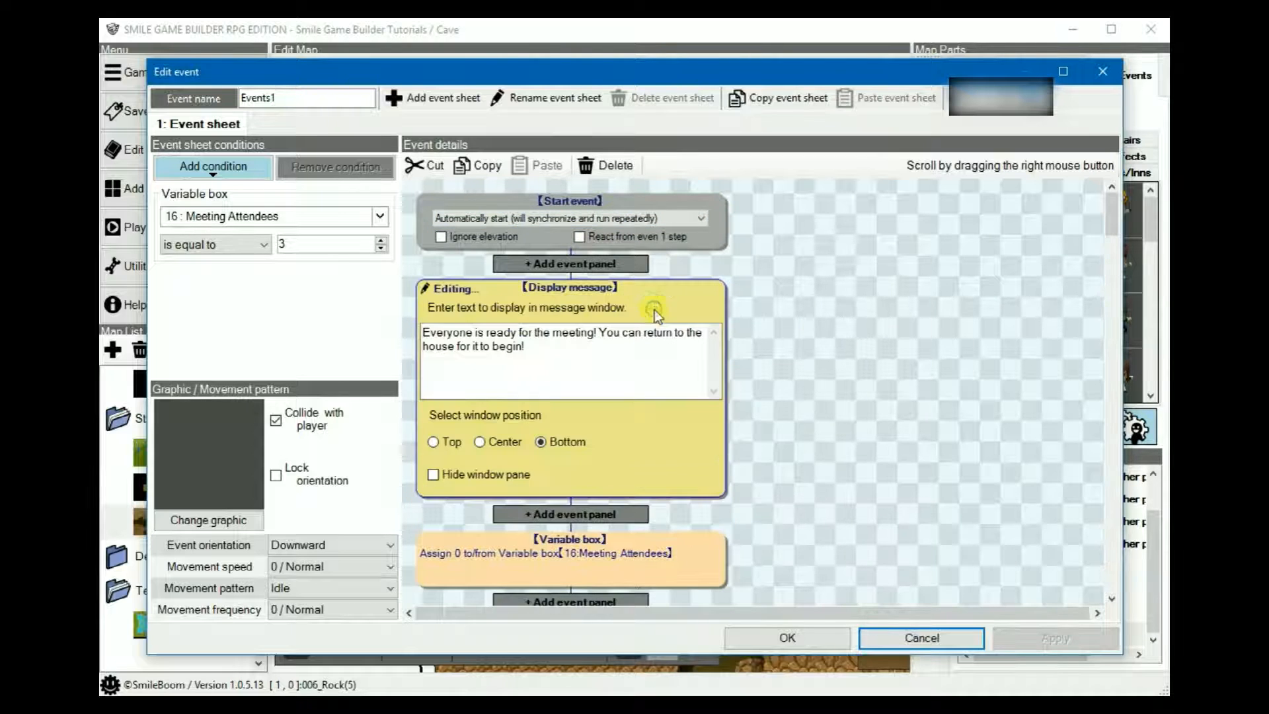
click(863, 368)
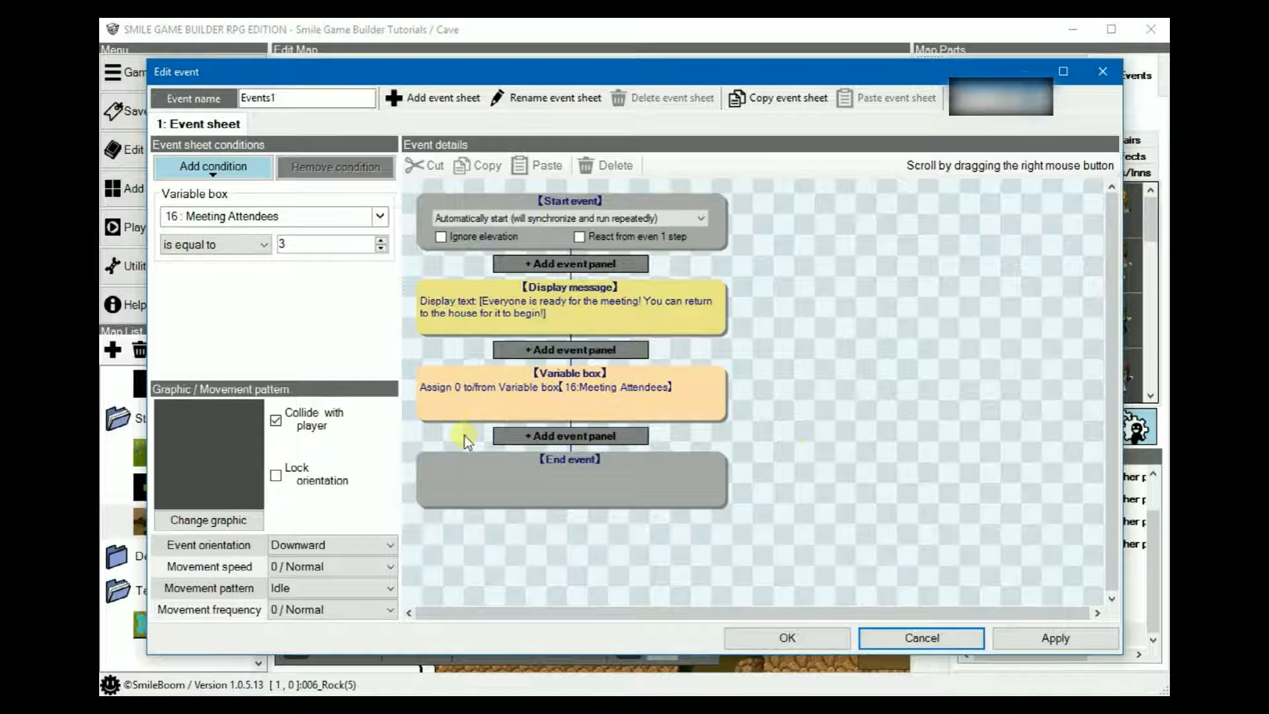
click(681, 404)
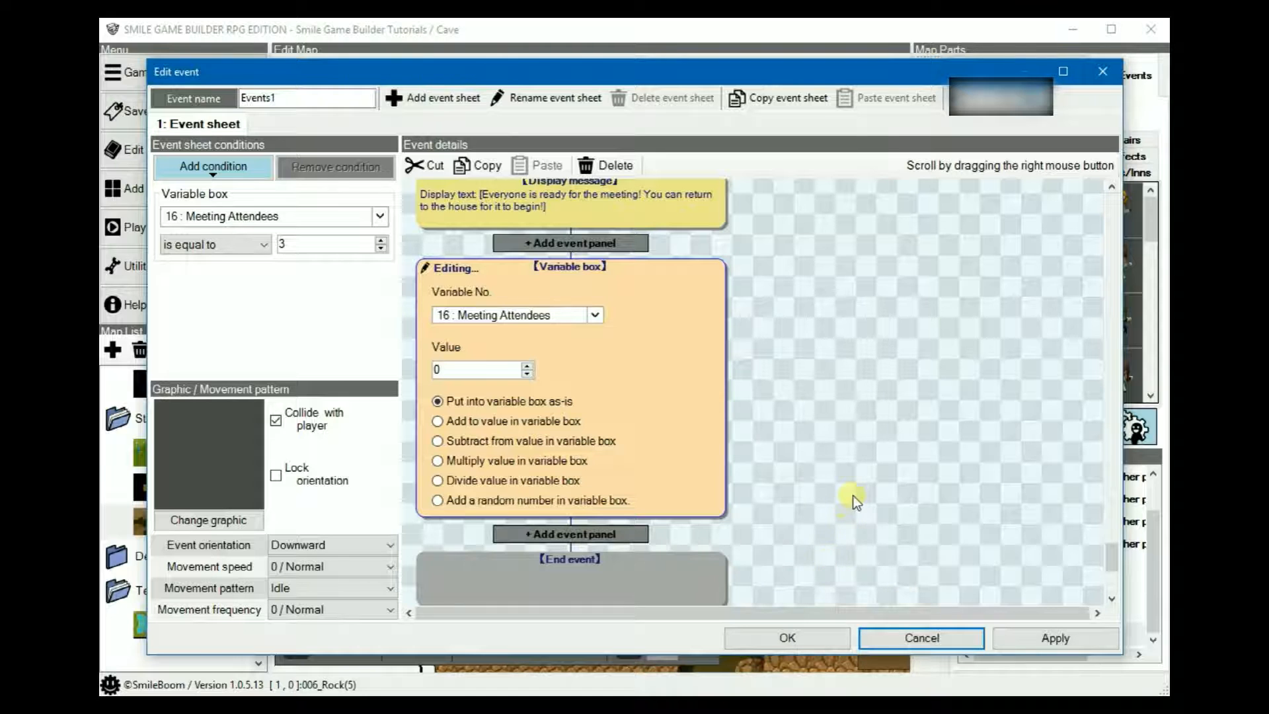
click(931, 644)
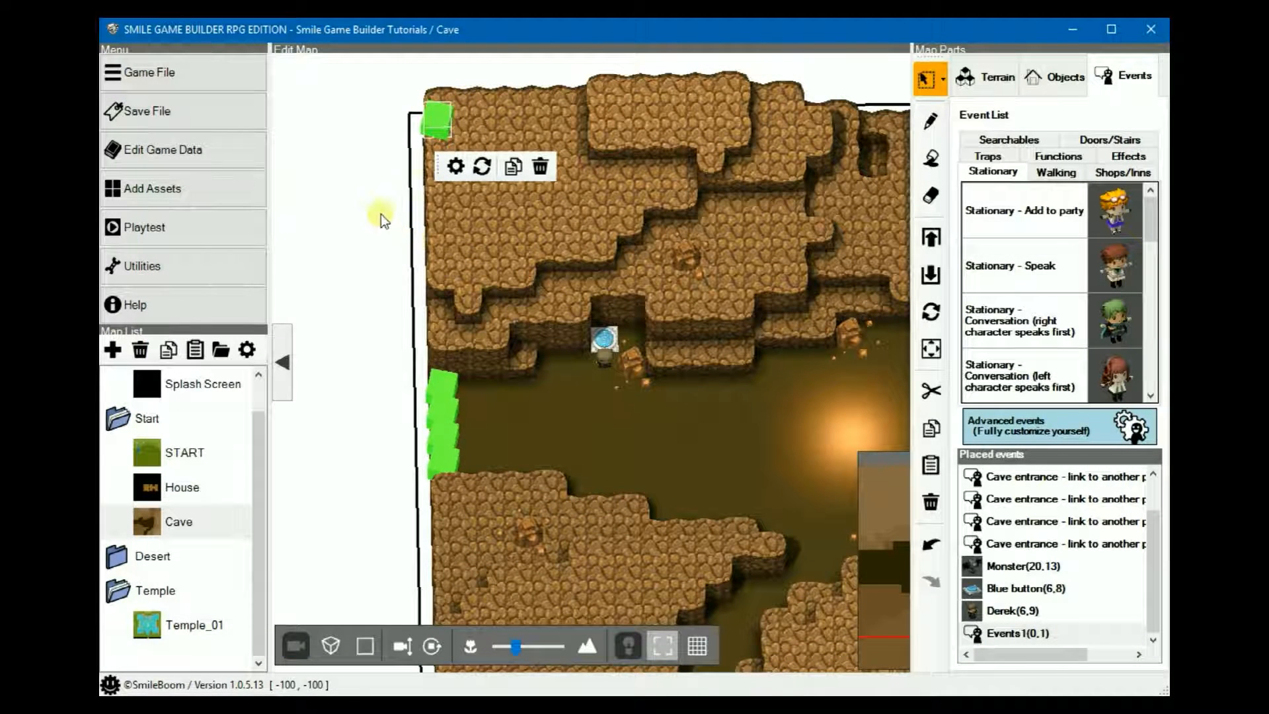
Copy the Cave map's Events1 event and open the Pub_02 map from the Desert folder
right_click(434, 119)
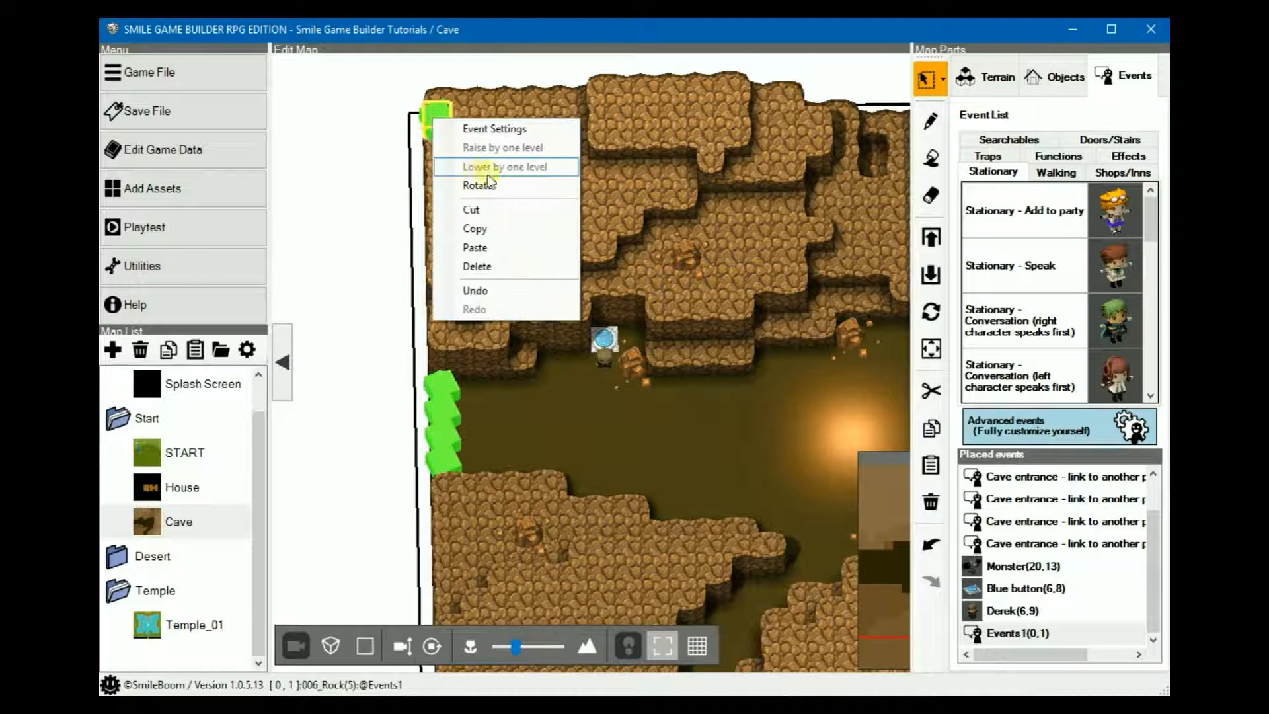
click(483, 227)
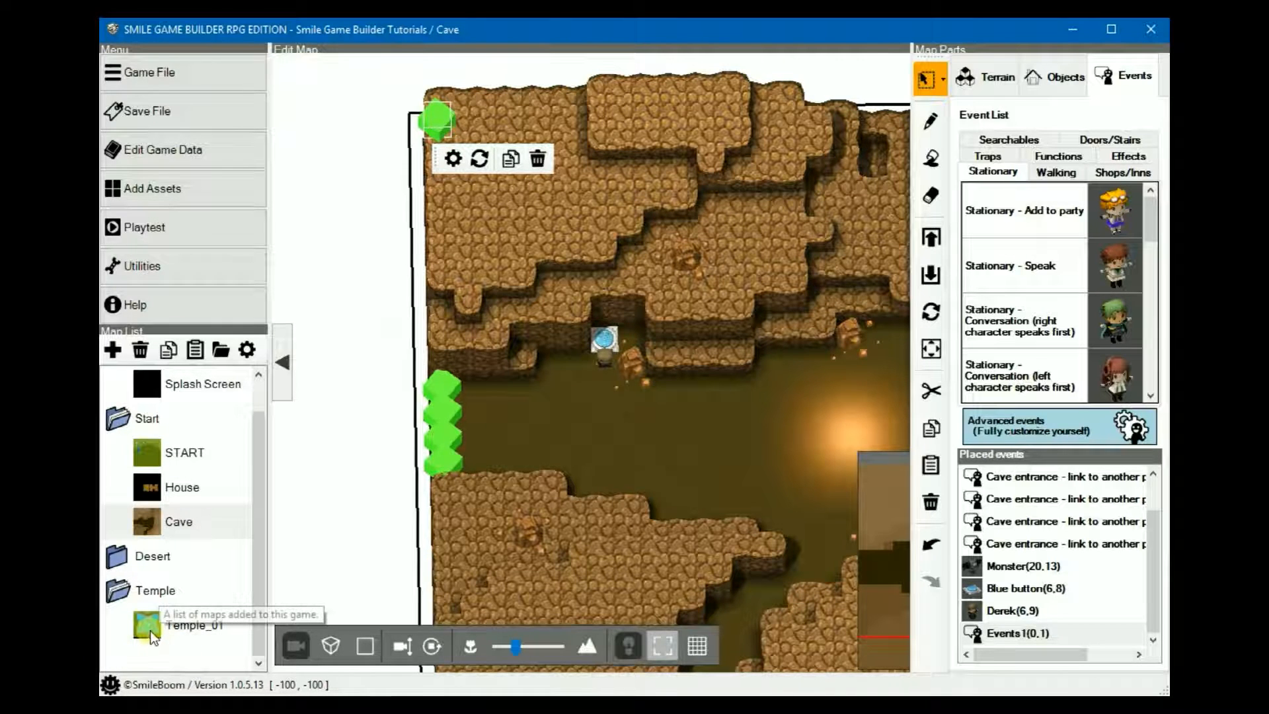
click(116, 558)
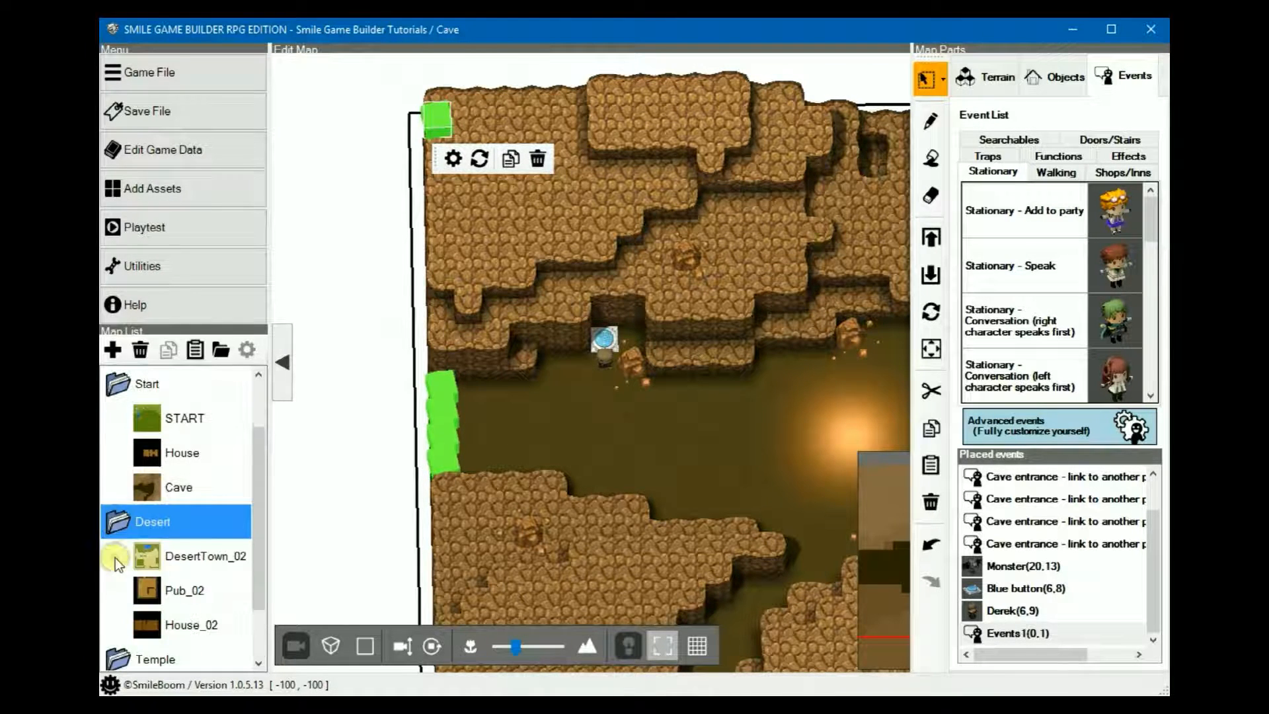
click(159, 595)
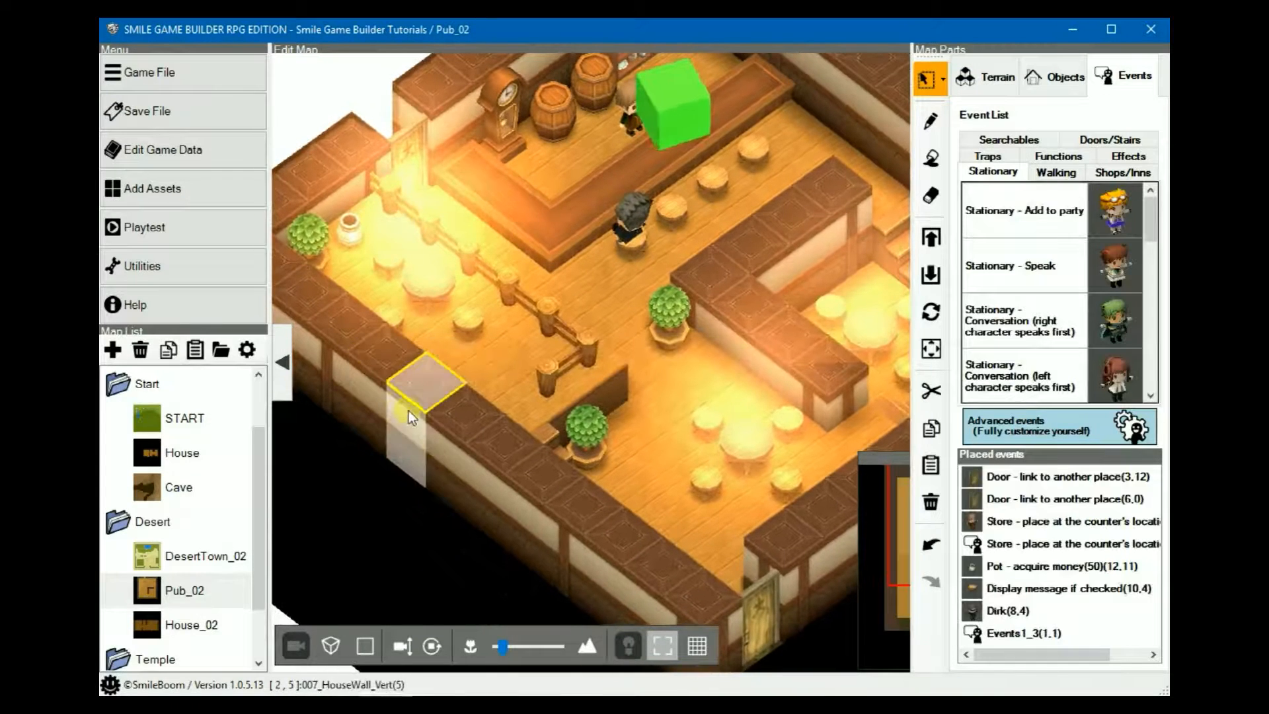
middle_drag(408, 411, 582, 391)
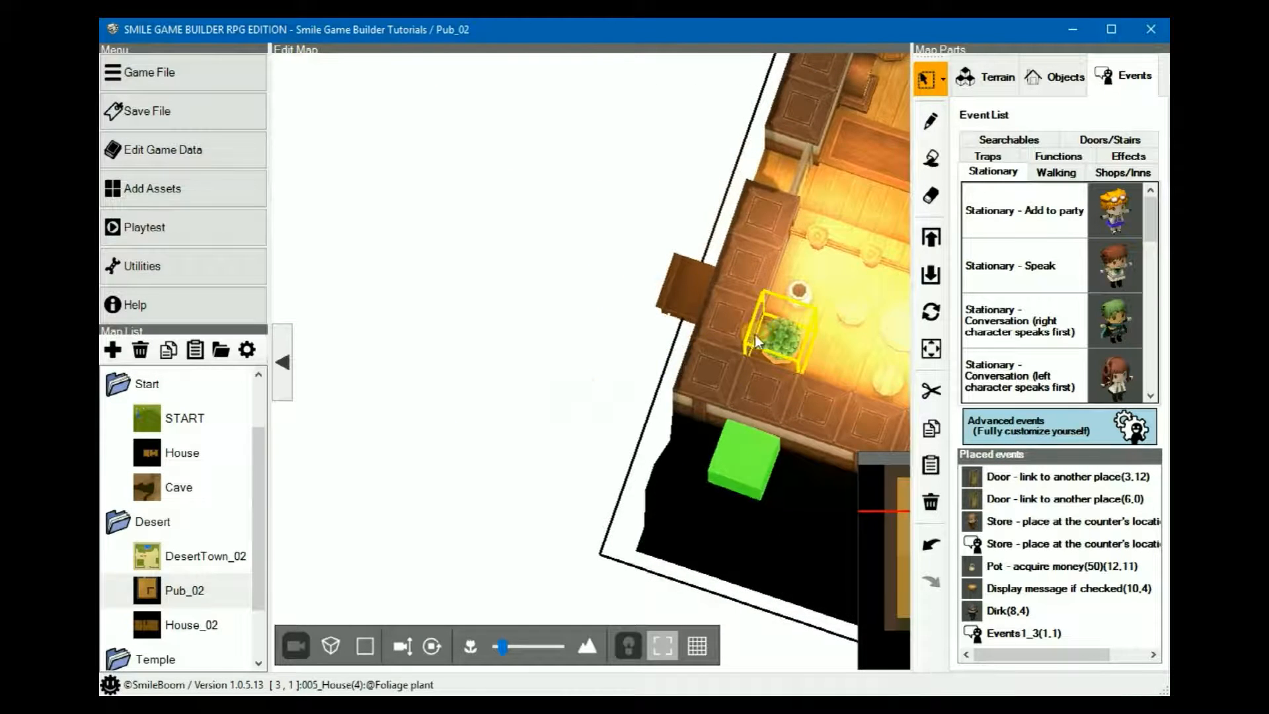
middle_drag(755, 334, 747, 237)
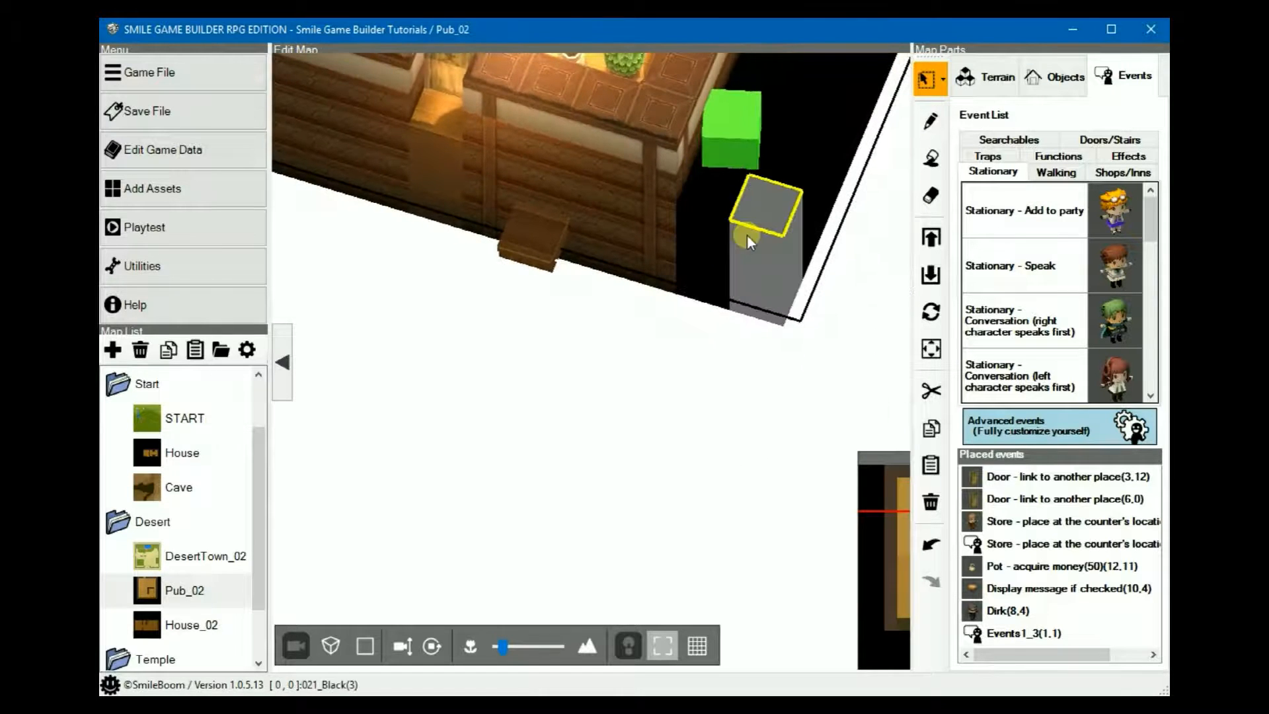
click(935, 206)
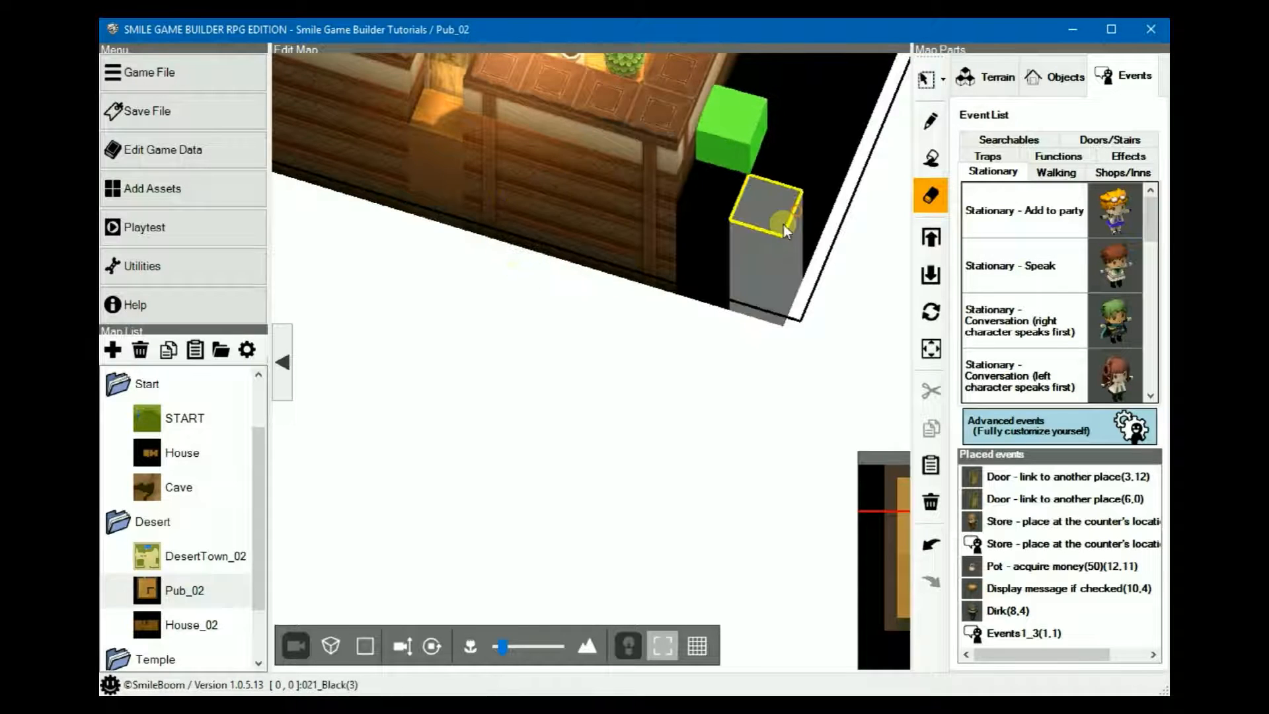
middle_drag(784, 225, 596, 296)
click(597, 297)
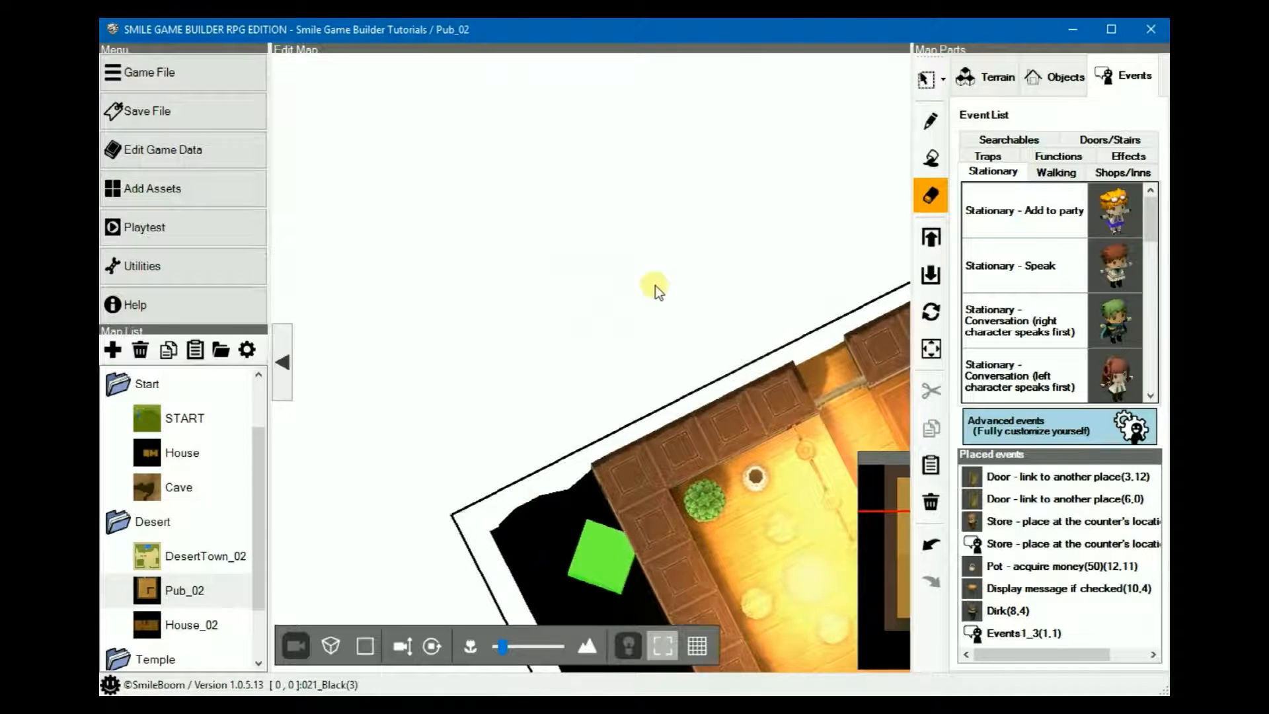
With the pencil tool active, open the Events1_3 event outside the pub's wall, review its variable condition, and close it without saving
click(932, 122)
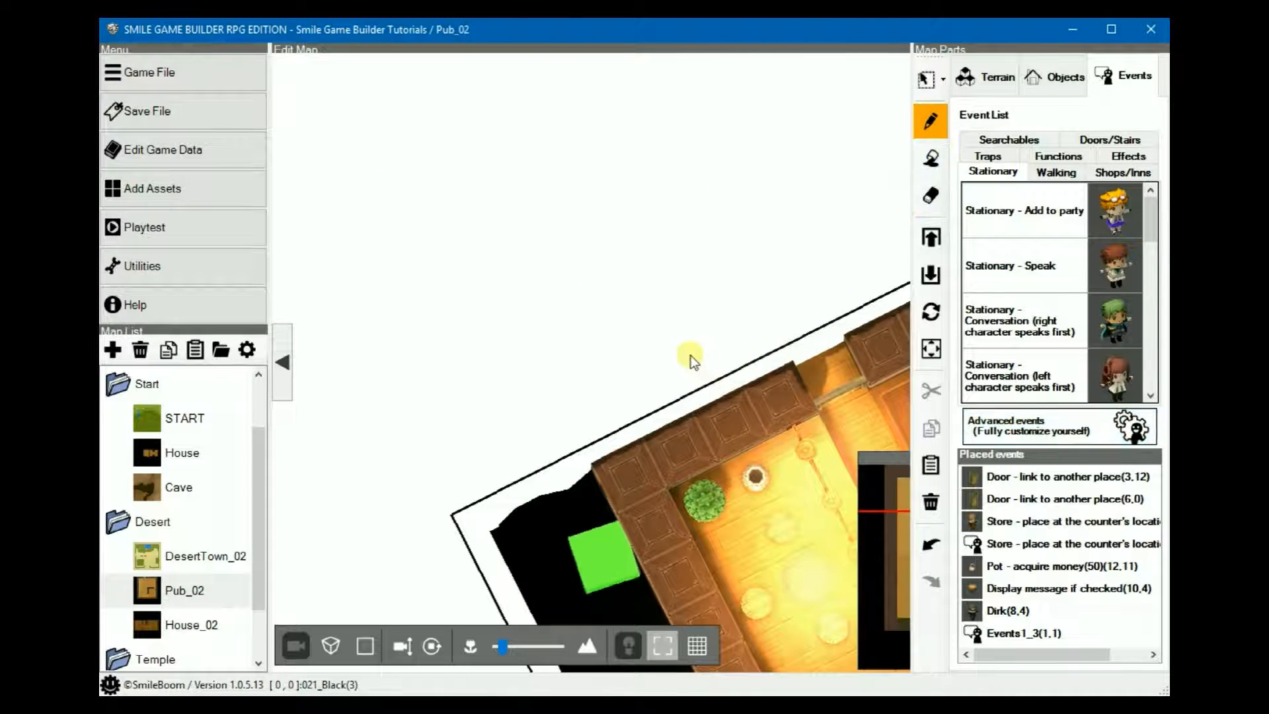
mouse_move(688, 353)
middle_down()
mouse_move(665, 321)
mouse_move(673, 300)
mouse_move(673, 322)
middle_up()
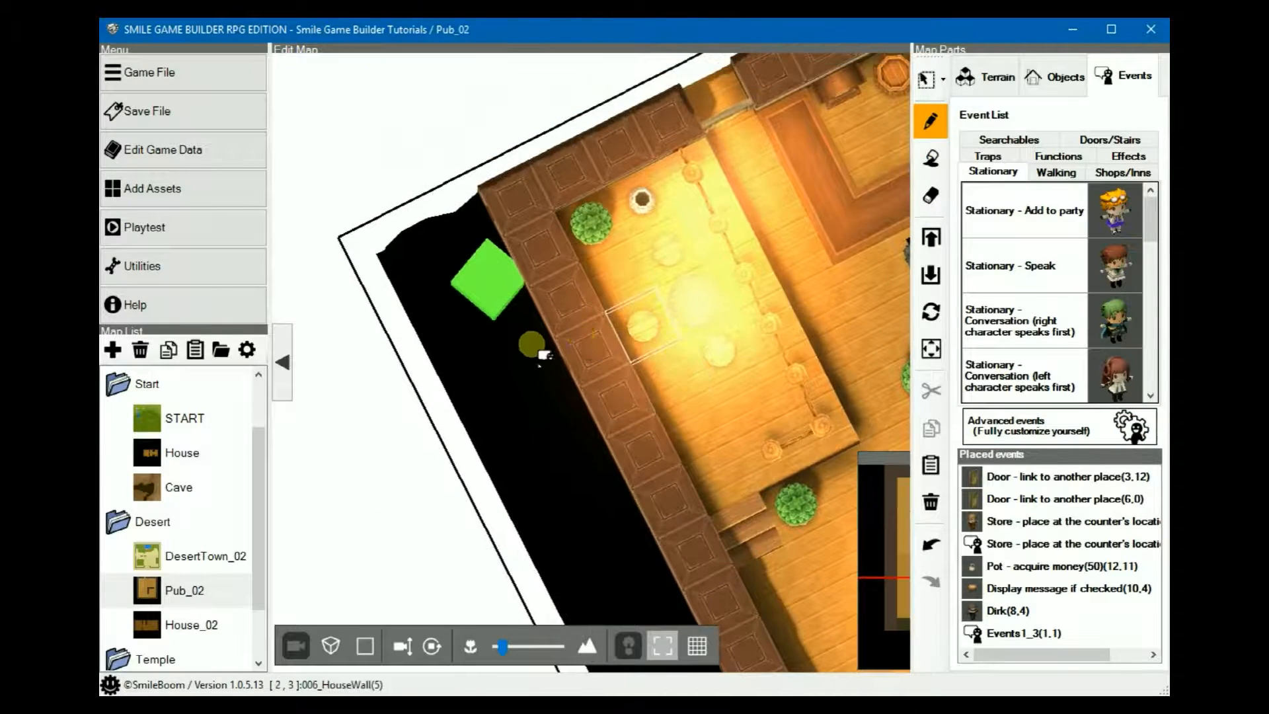
middle_drag(542, 381, 595, 331)
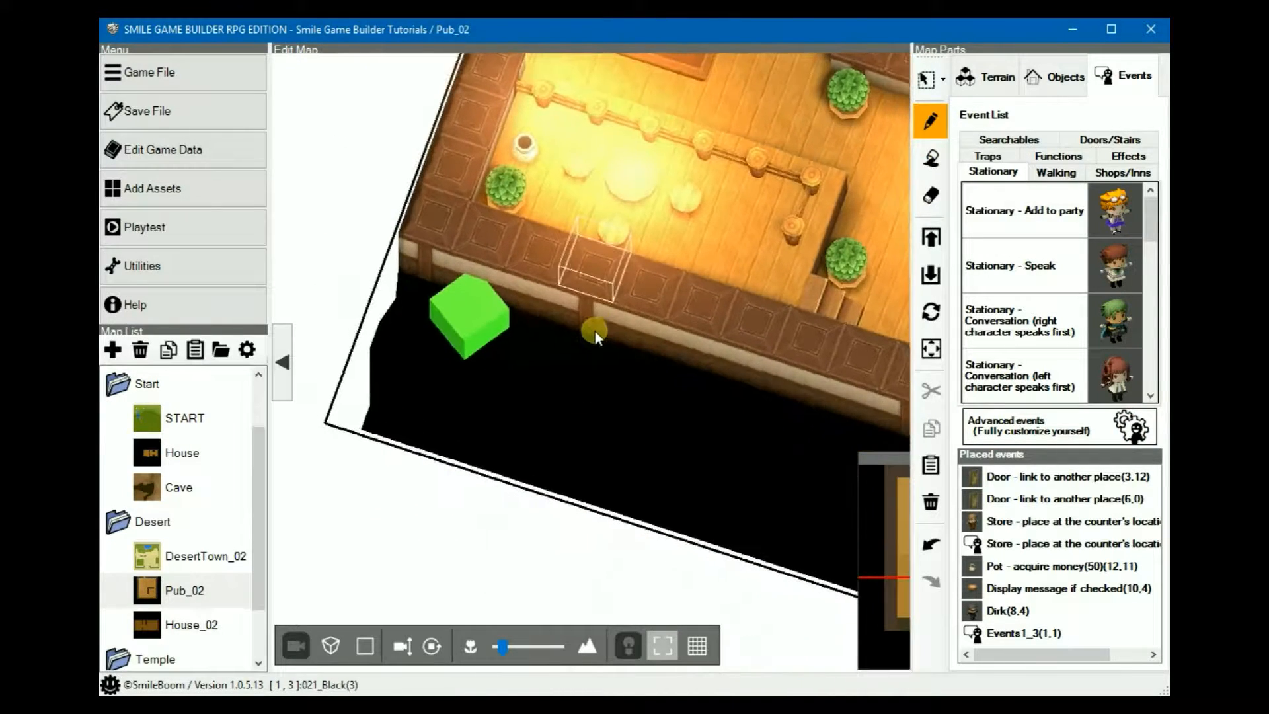
click(462, 322)
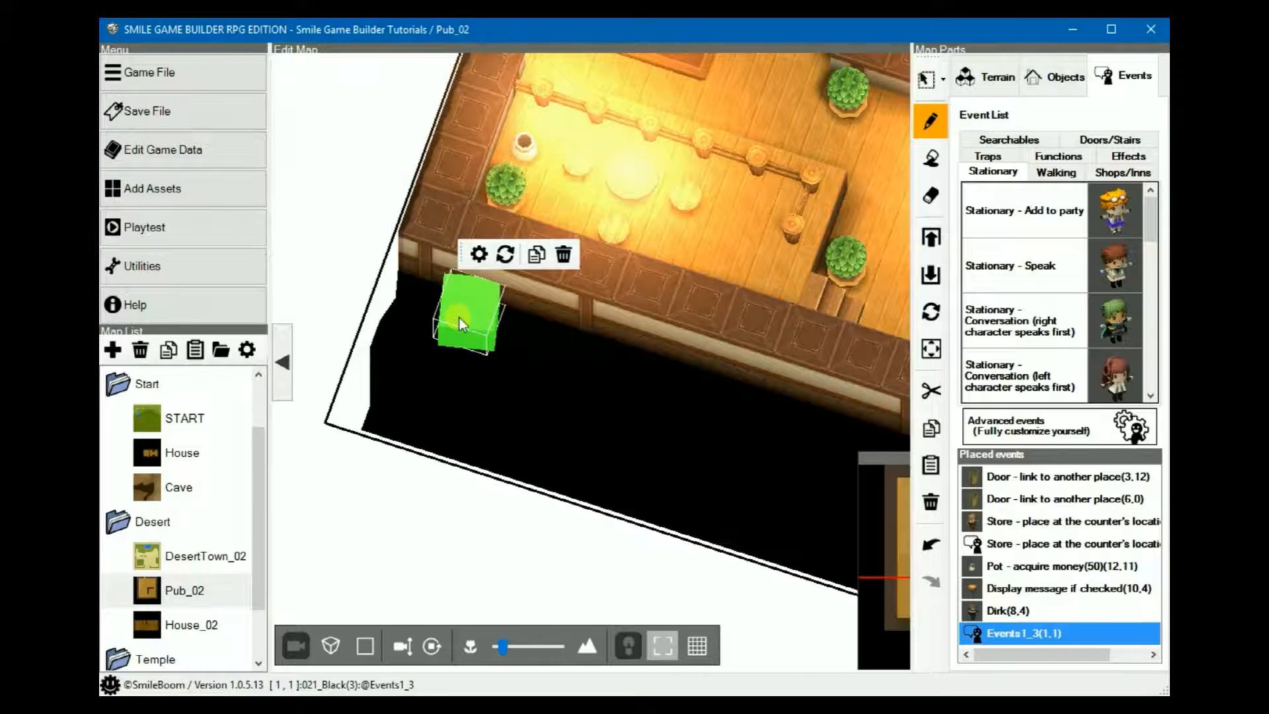
double_click(460, 318)
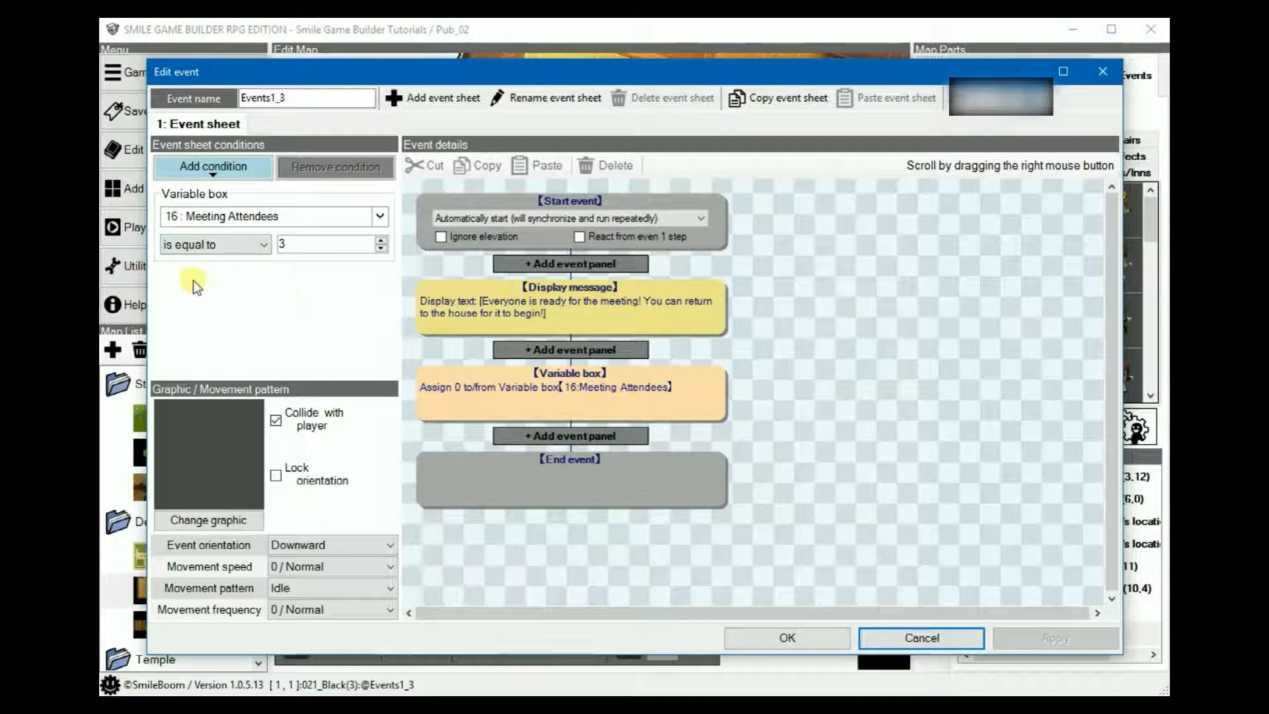
click(968, 638)
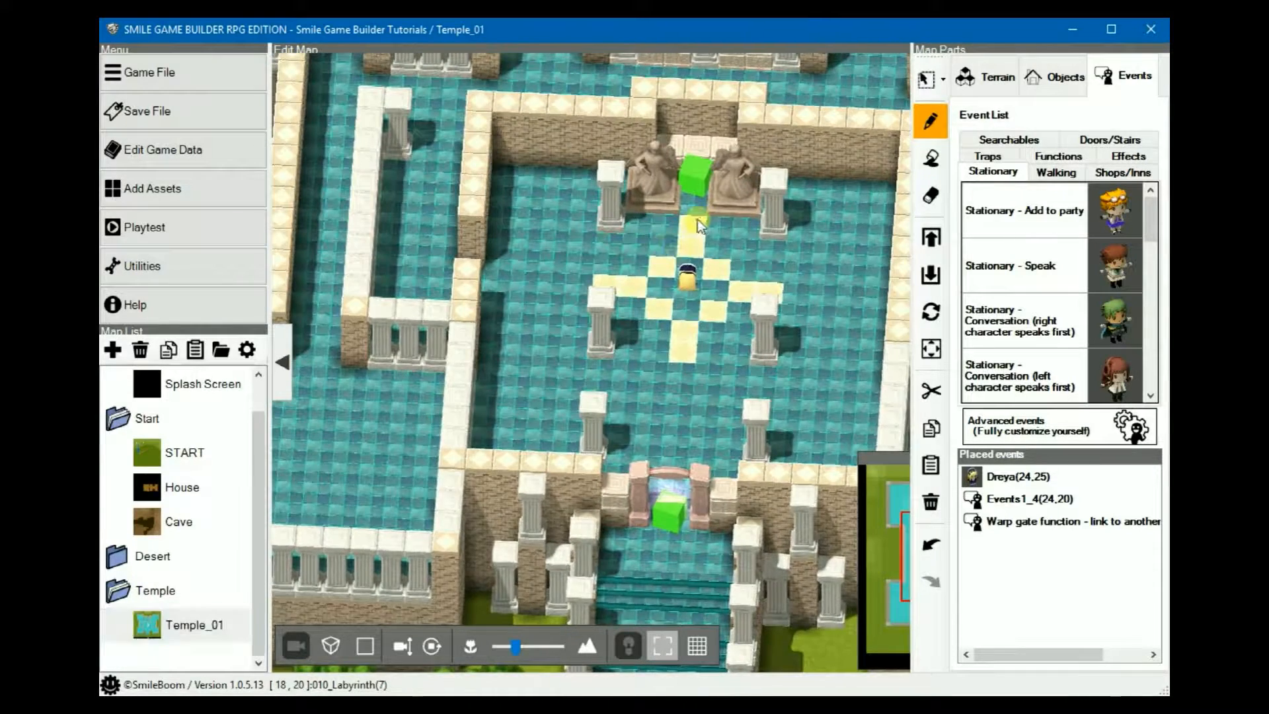
Open the Events1_4 event between the temple statues, review its Meeting Attendees condition and event panels, and close it without saving
right_drag(698, 219, 683, 253)
click(662, 236)
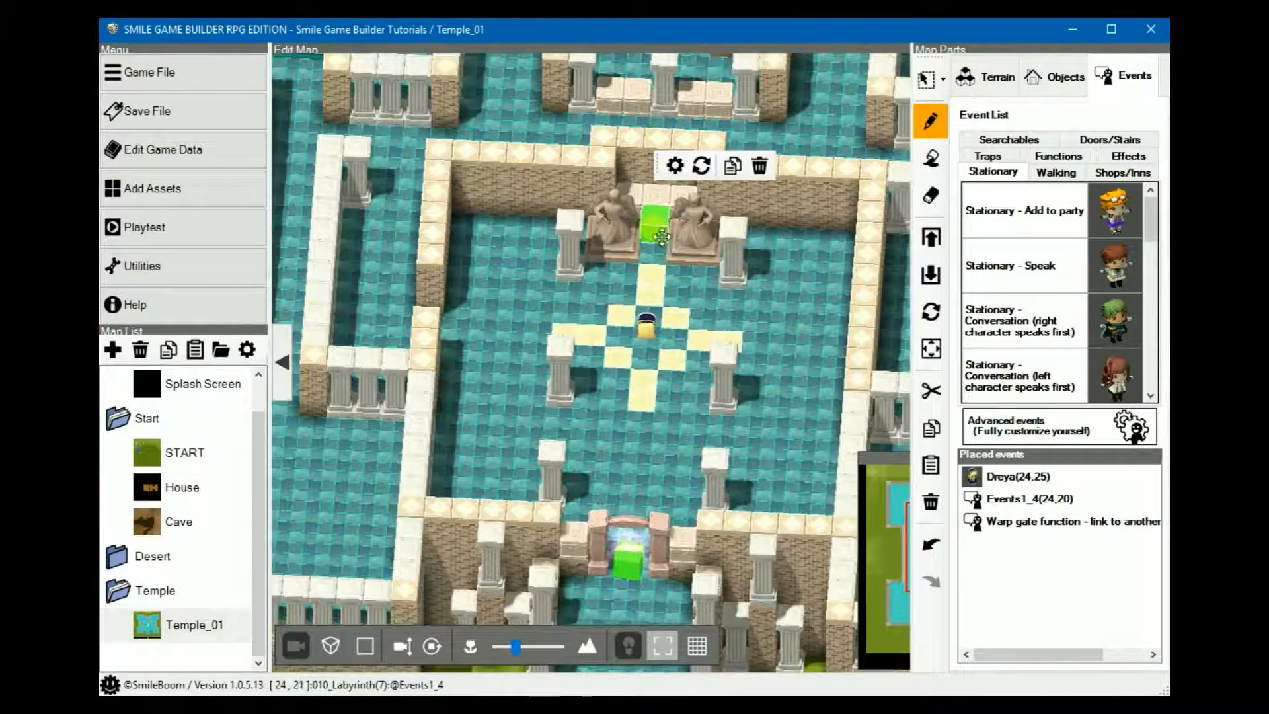
double_click(653, 225)
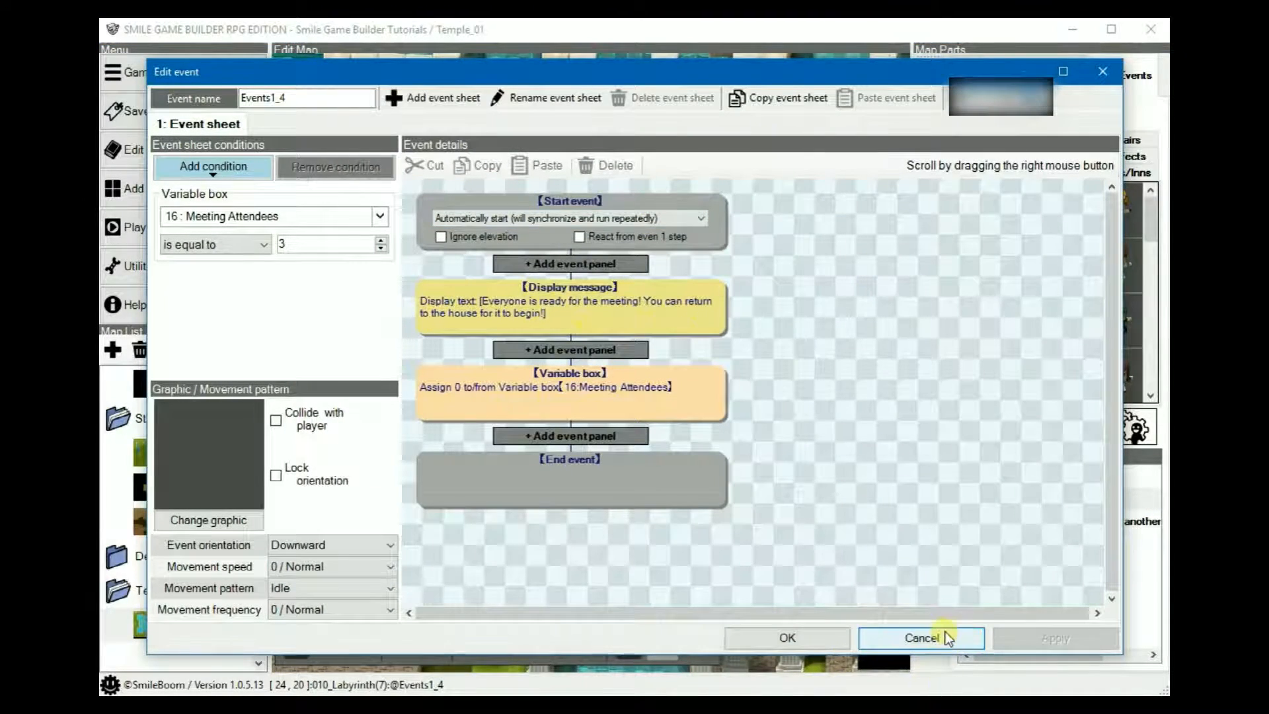
click(945, 635)
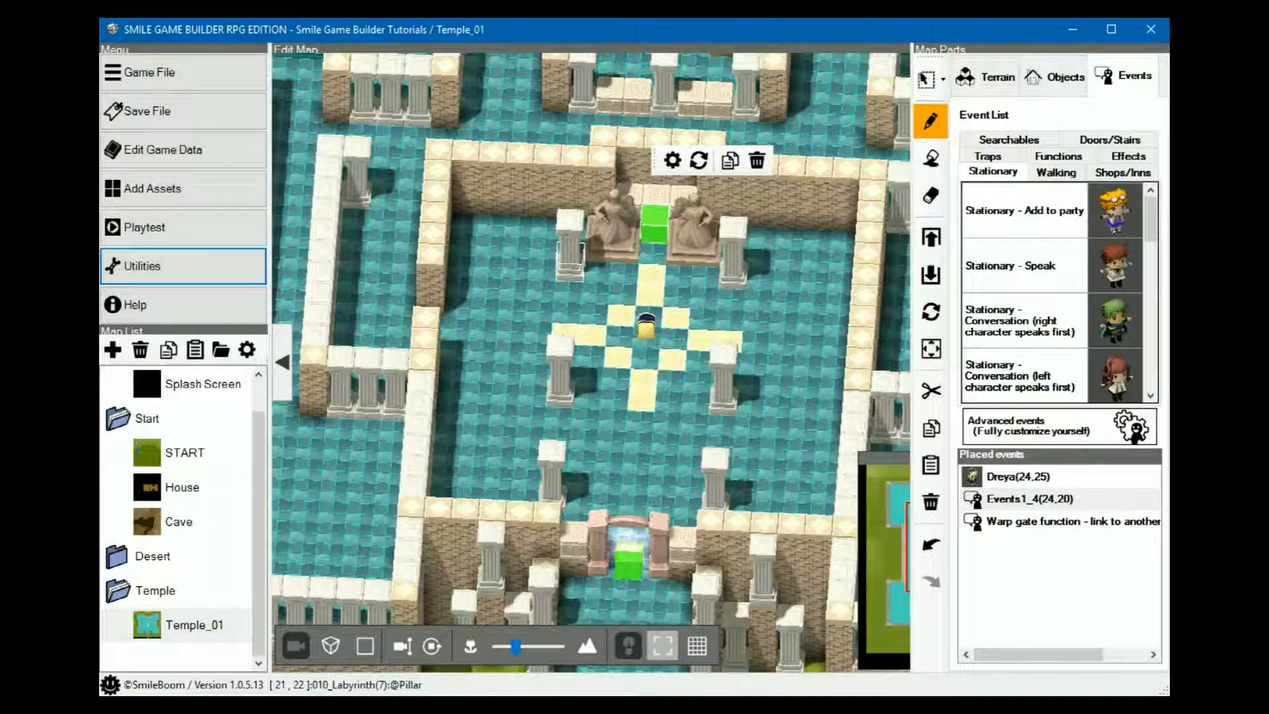
Start a playtest of the game and walk the player character out of the house through its door
click(166, 235)
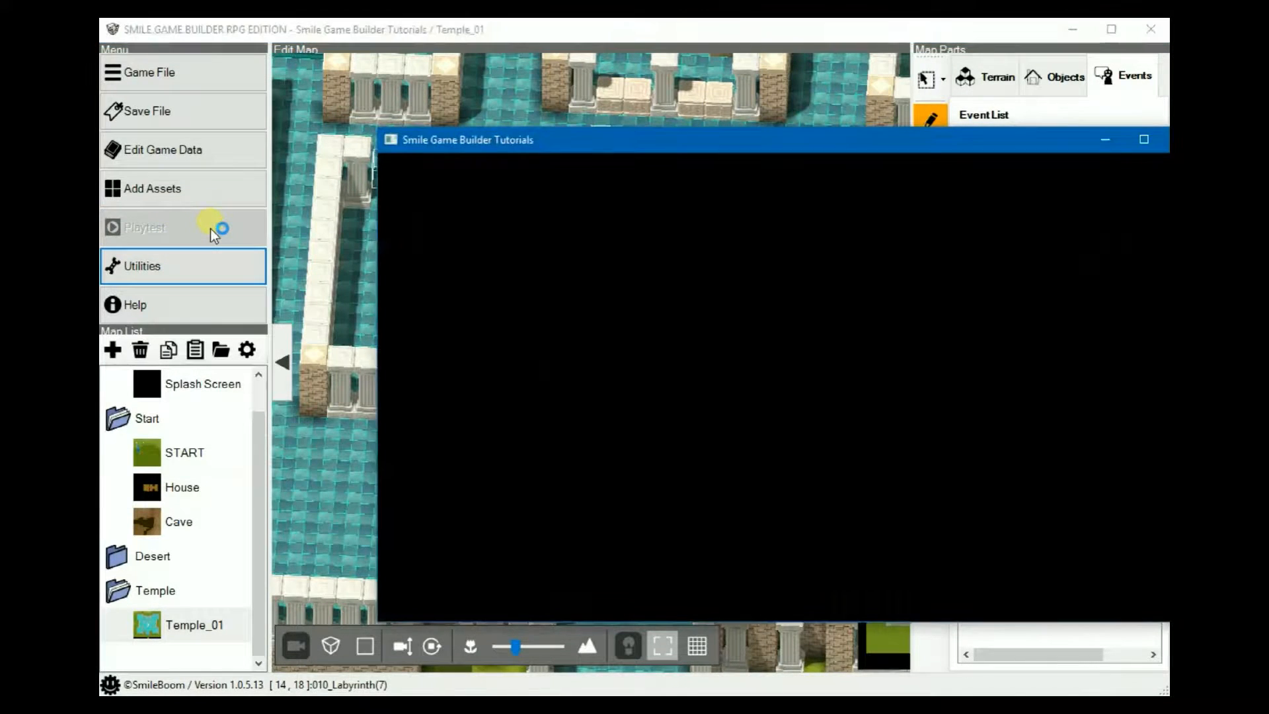
drag(839, 145, 698, 139)
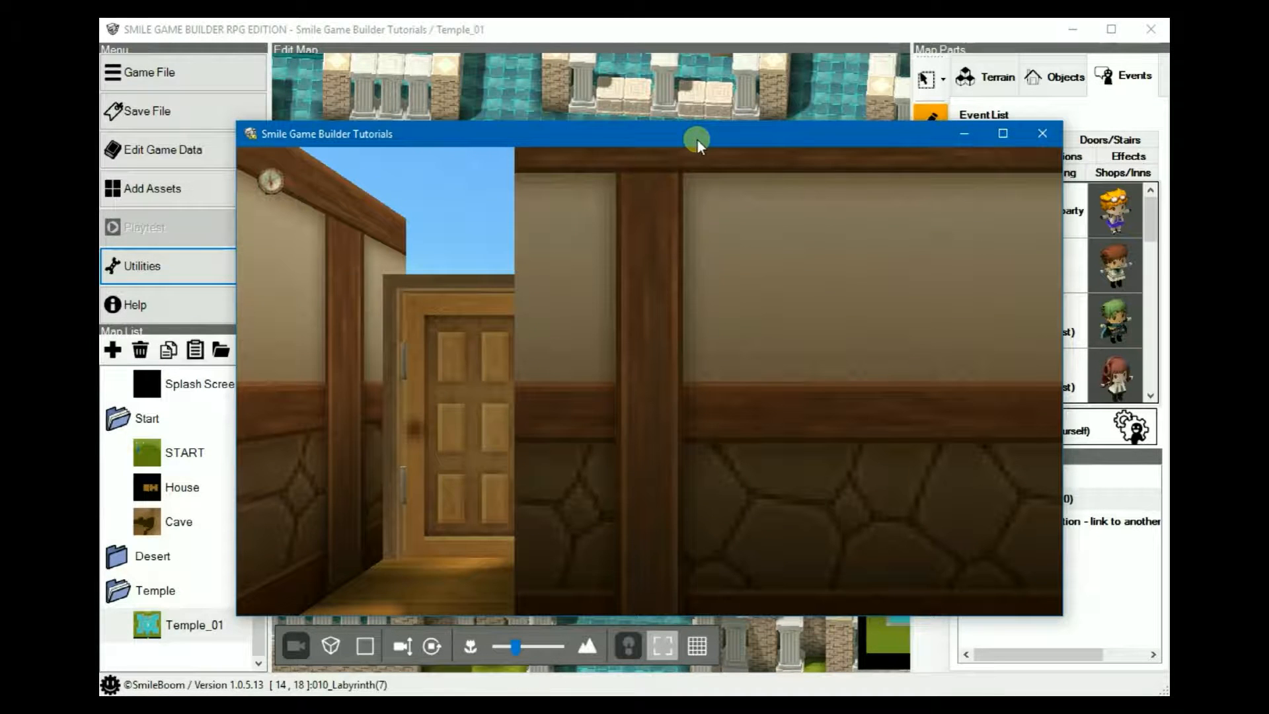
key(Left)
key(Up)
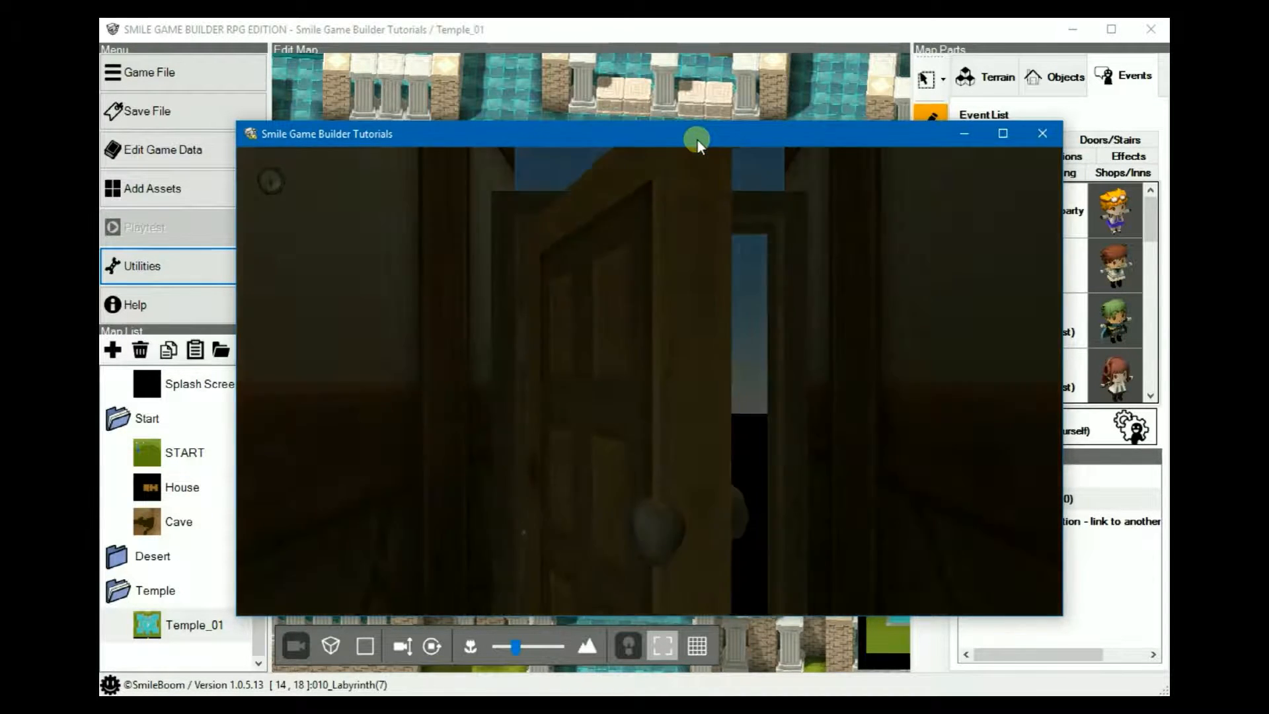
key(Down)
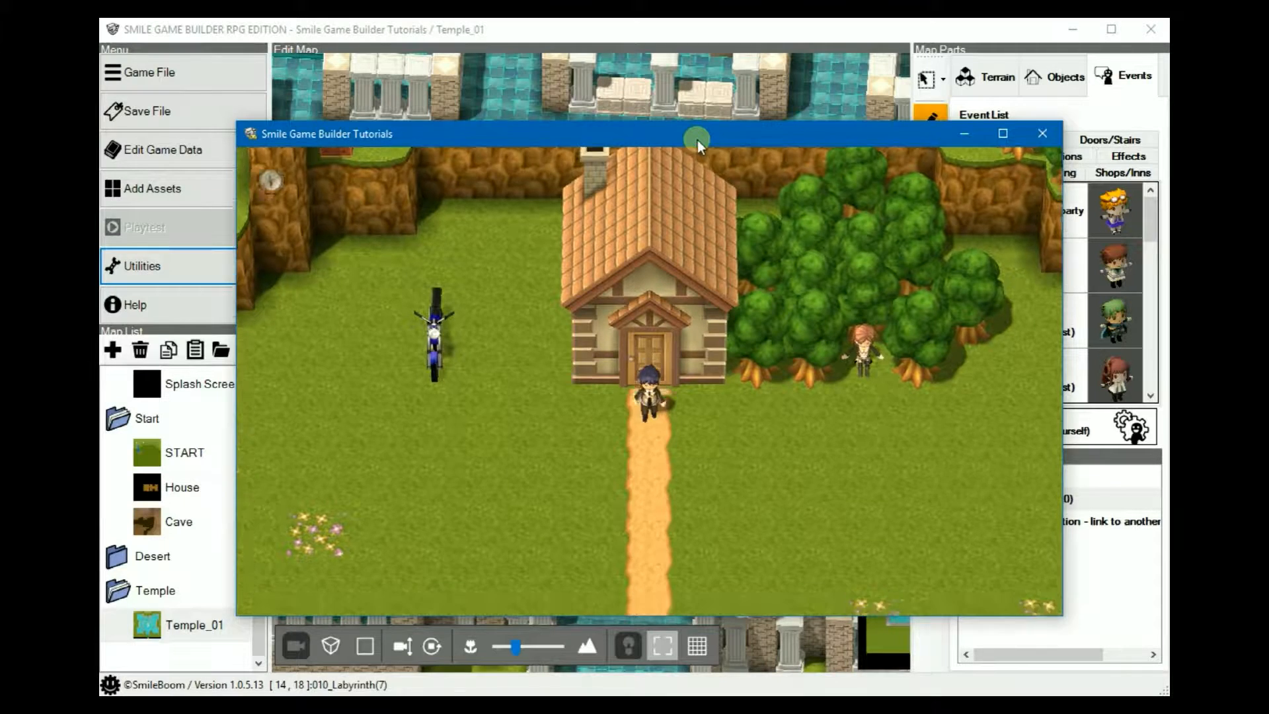
Walk across the field and up the grassy path into the cave, and try talking to the character beside the rock pile
key(Left)
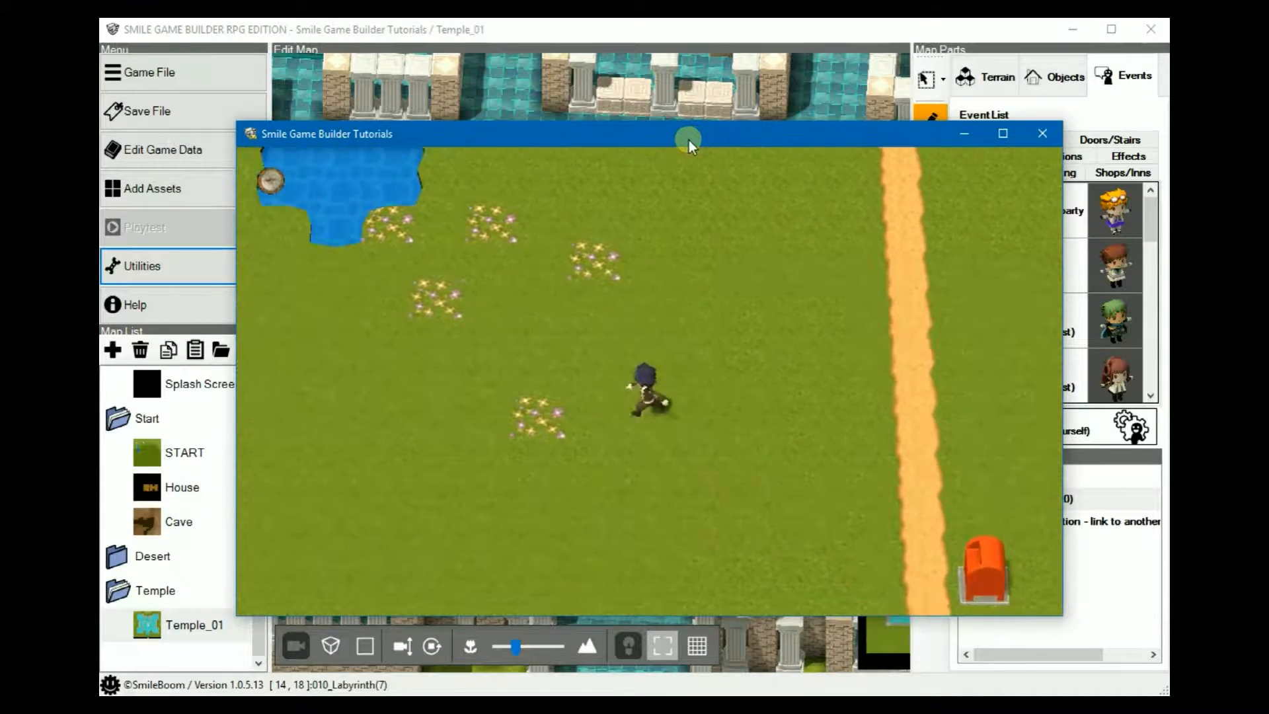
key(Up)
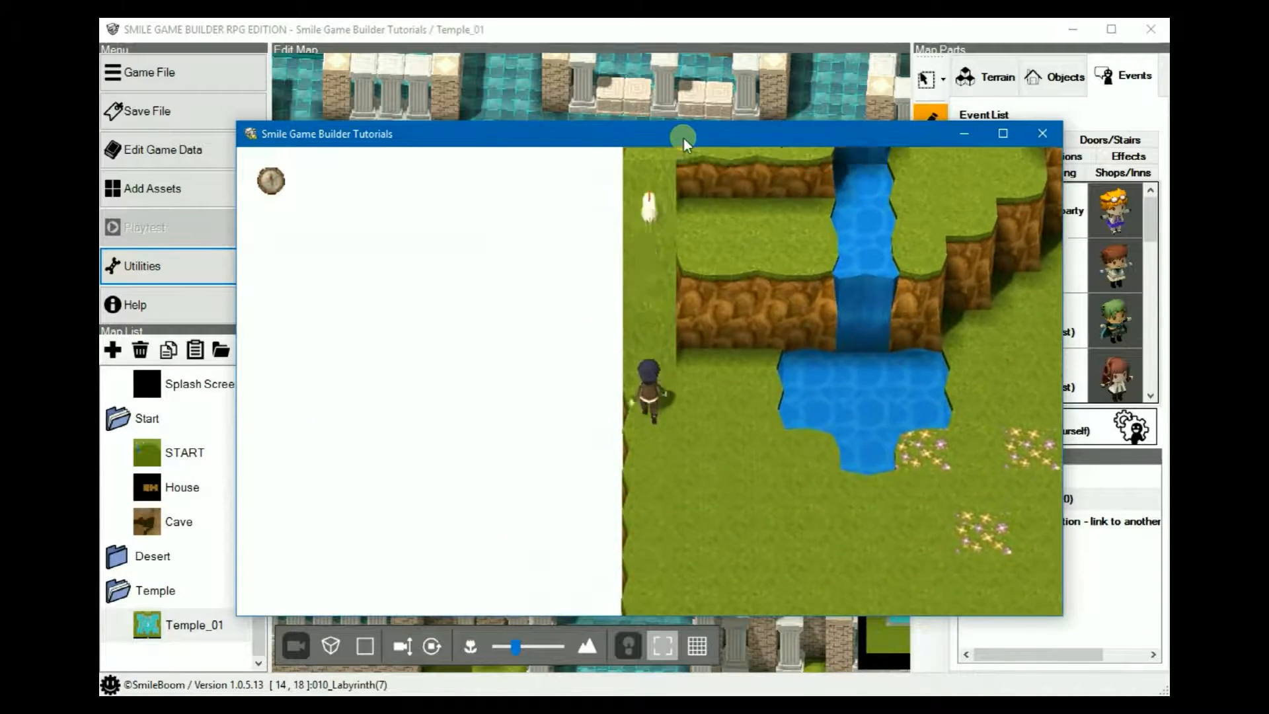
key(Up)
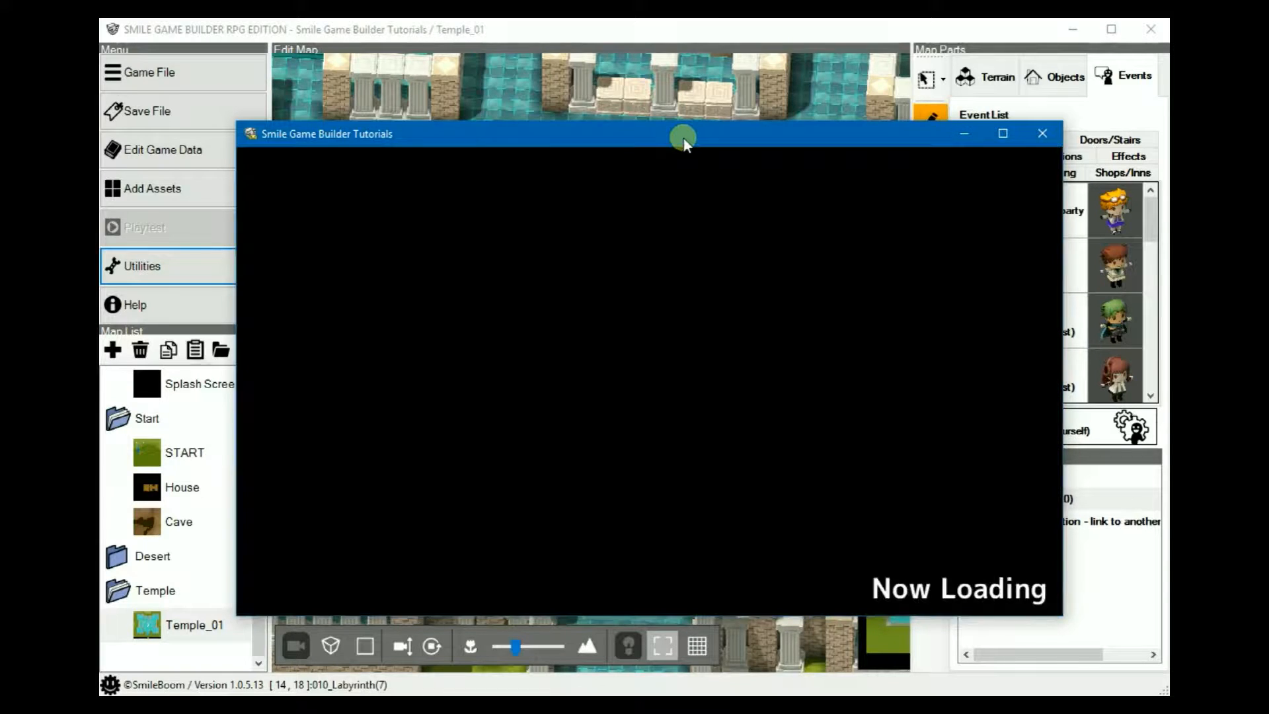
key(Right)
key(Up)
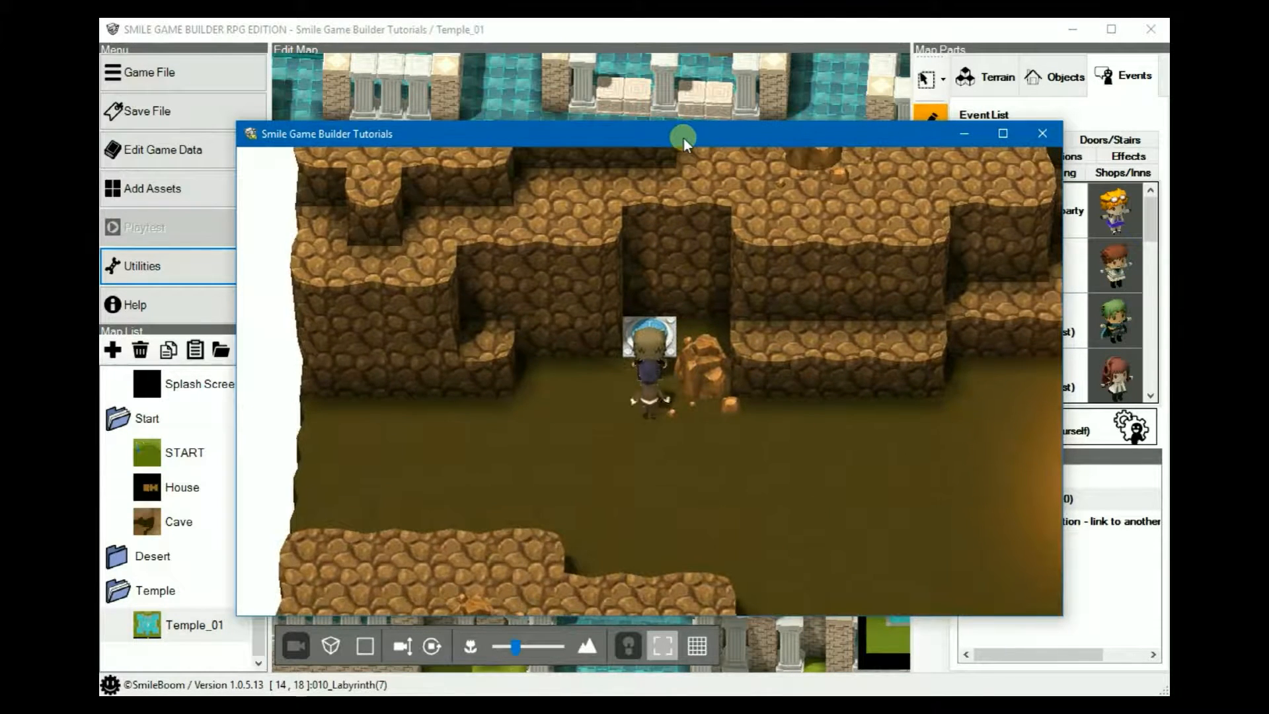
key(Return)
key(Return)
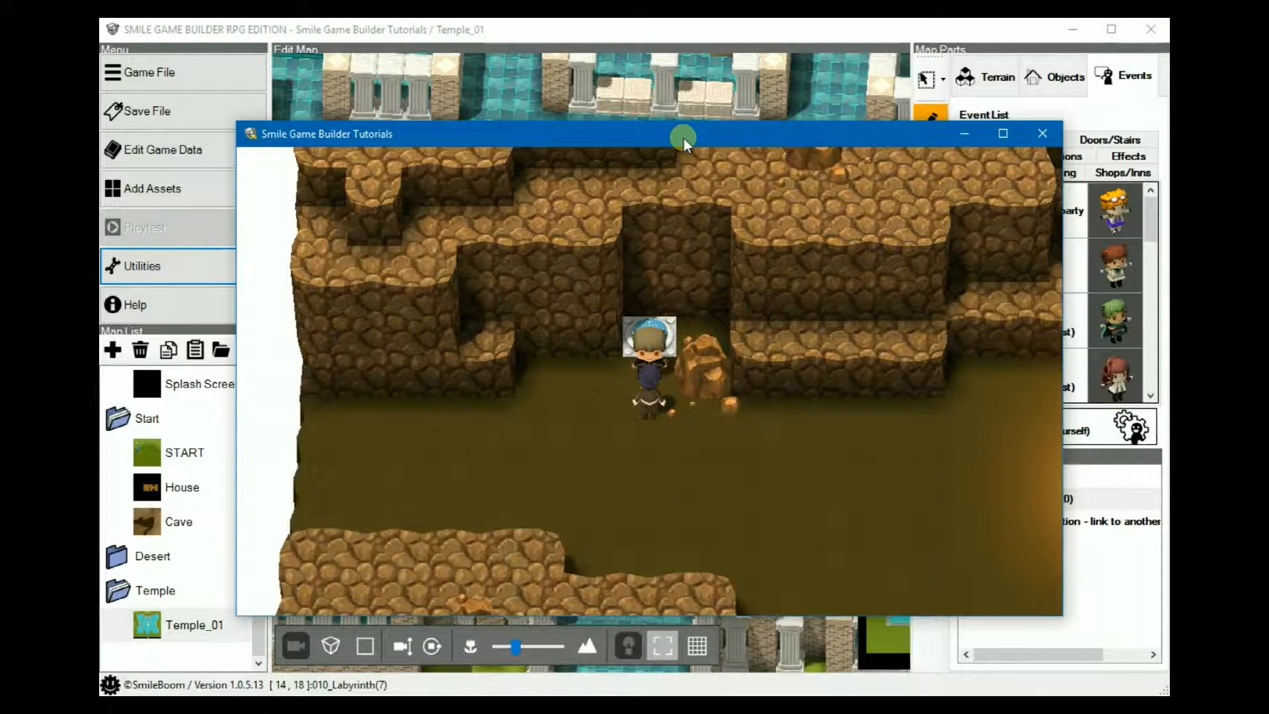
Leave the cave and walk the player character back down the hillside to the red mailbox beside the path
key(Left)
key(Left)
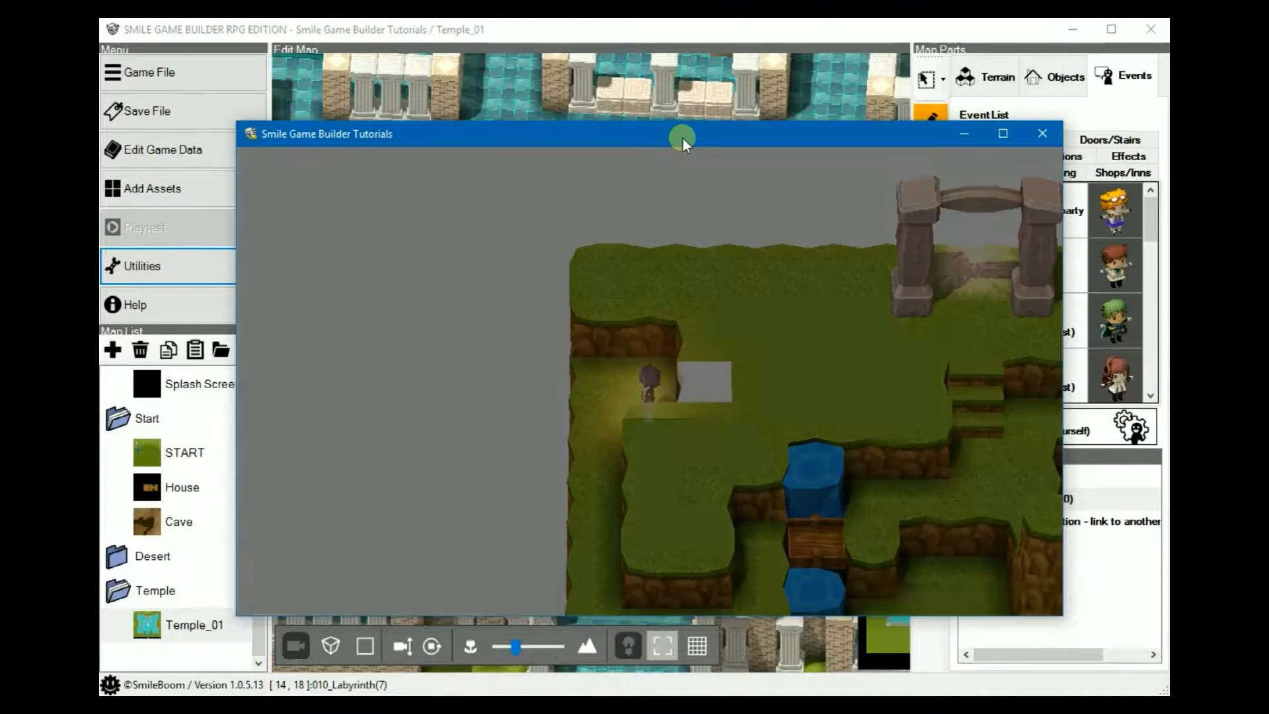
key(Down)
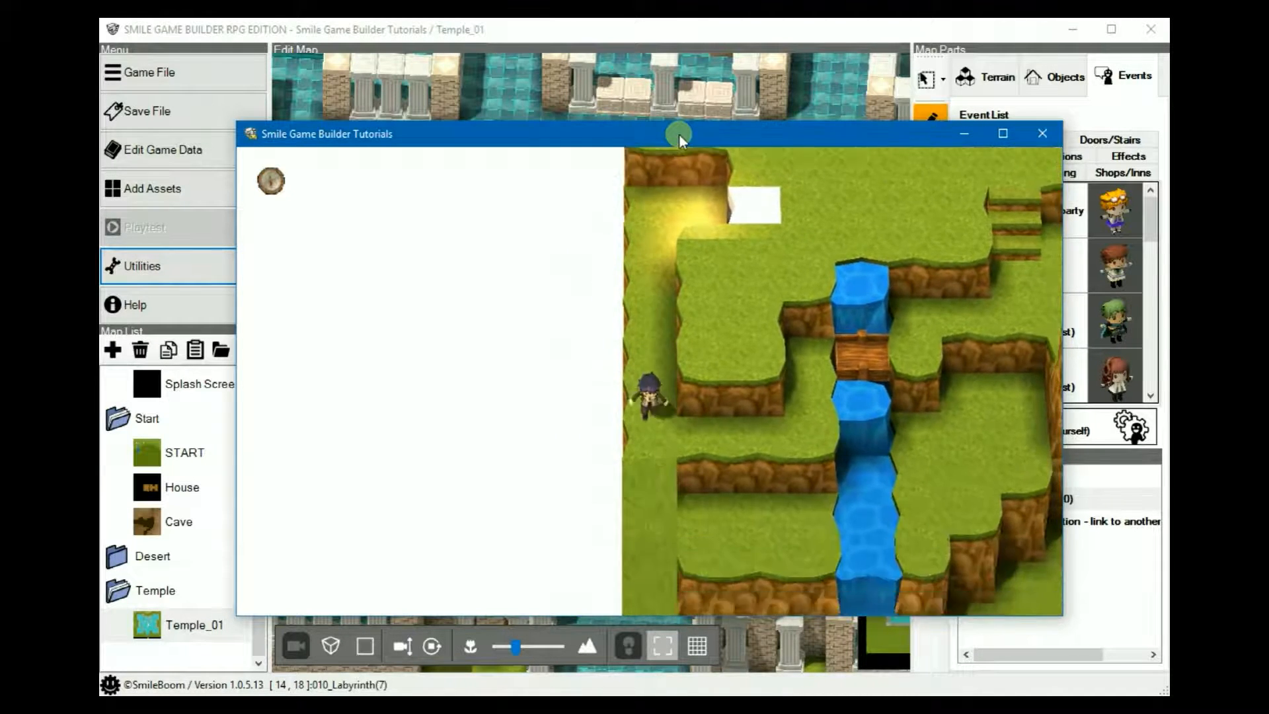
key(Right)
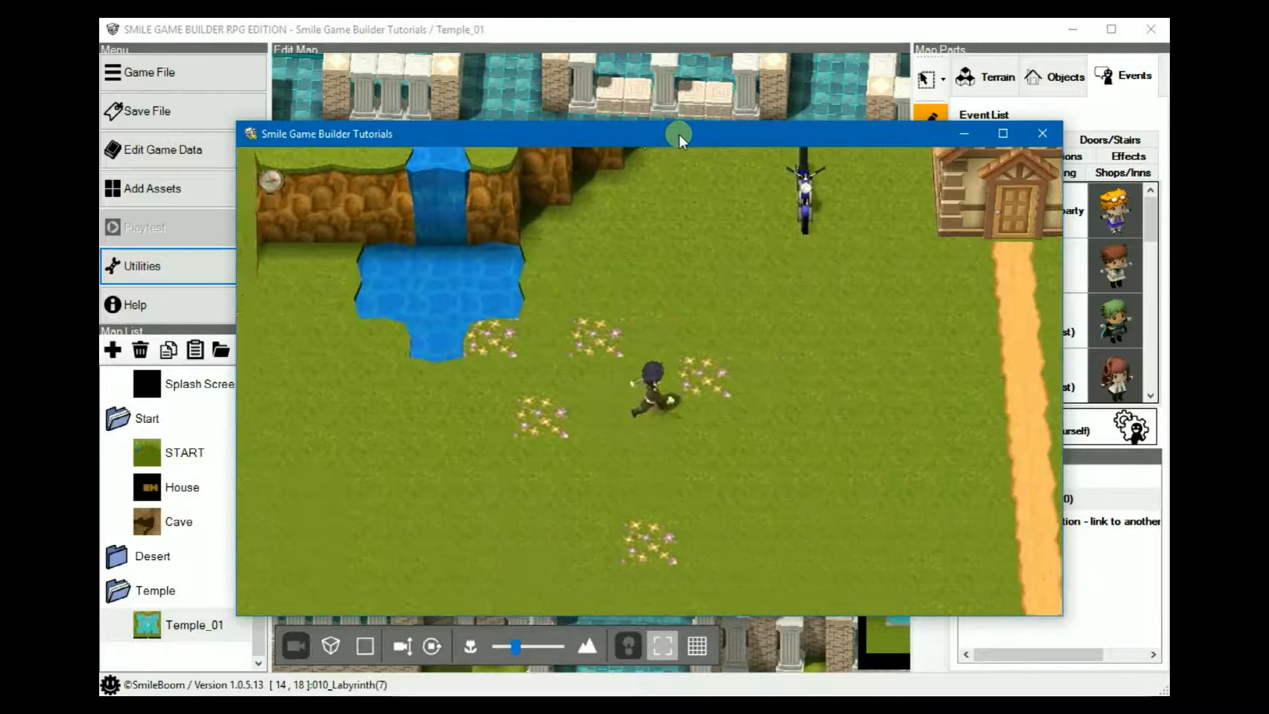
key(Right)
key(Down)
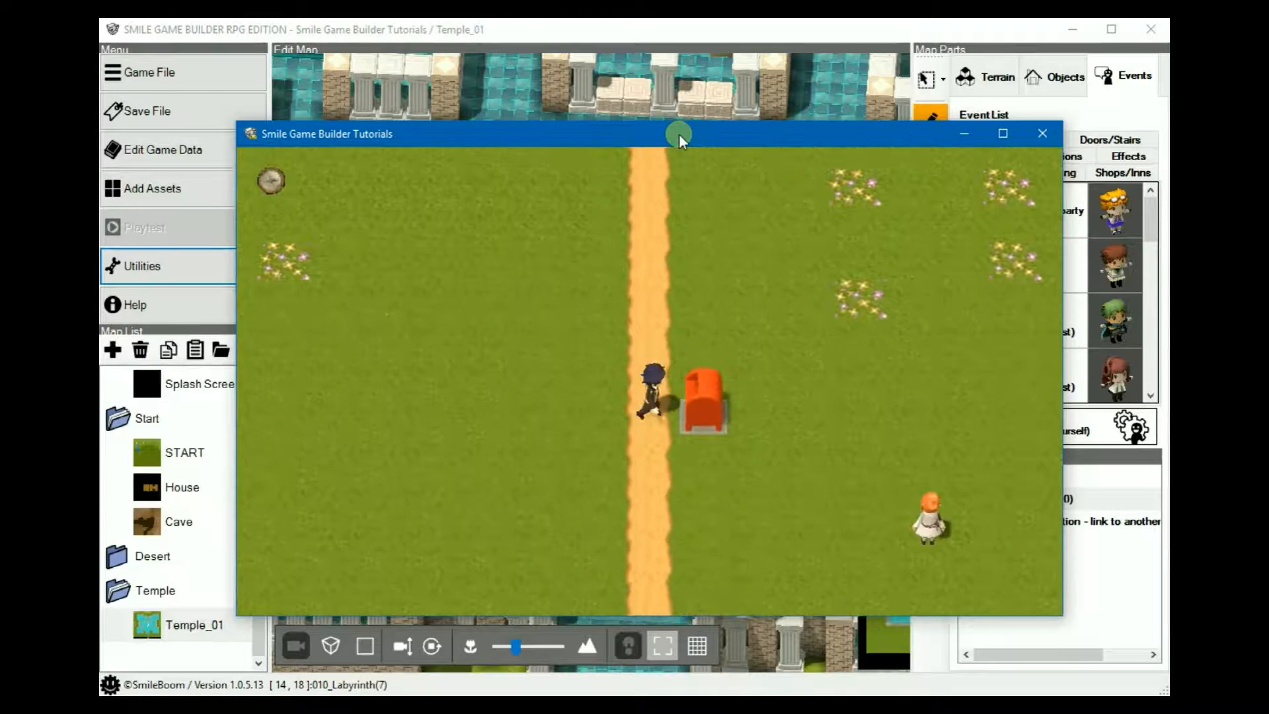
Check the mailbox and advance through the postman's conversation and the letter about arranging a meeting
key(Return)
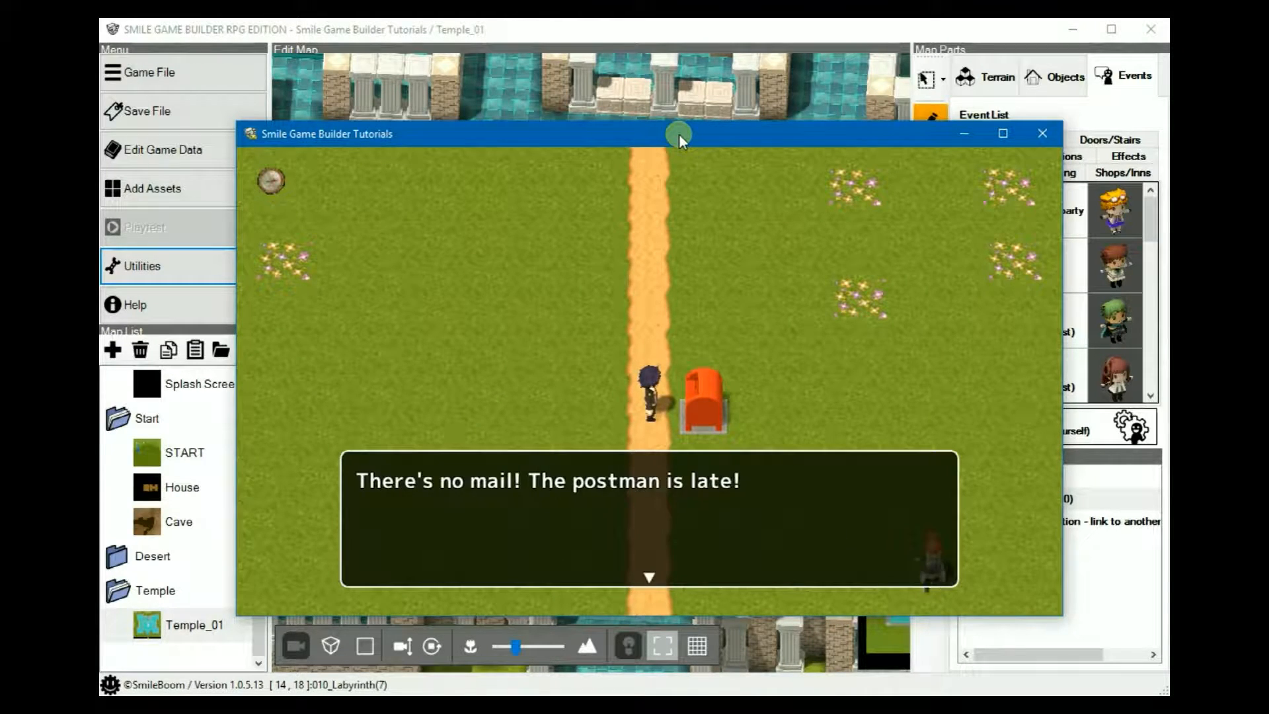
key(Return)
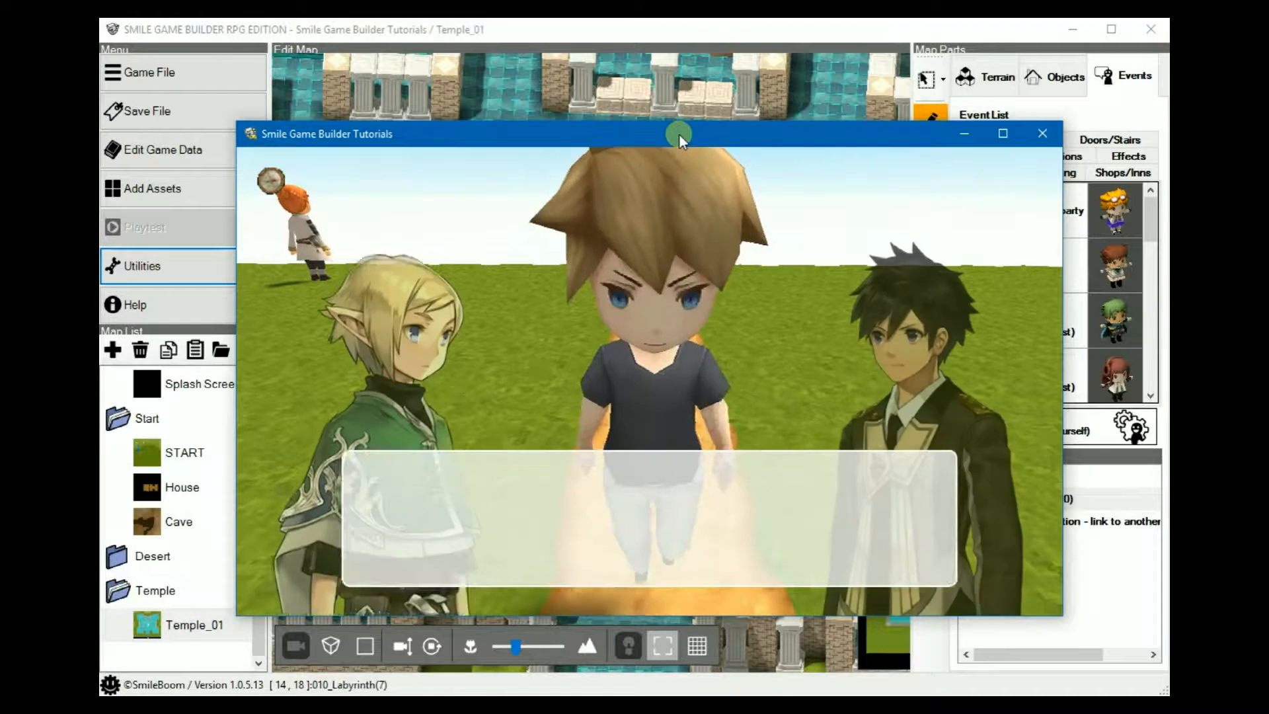
key(Return)
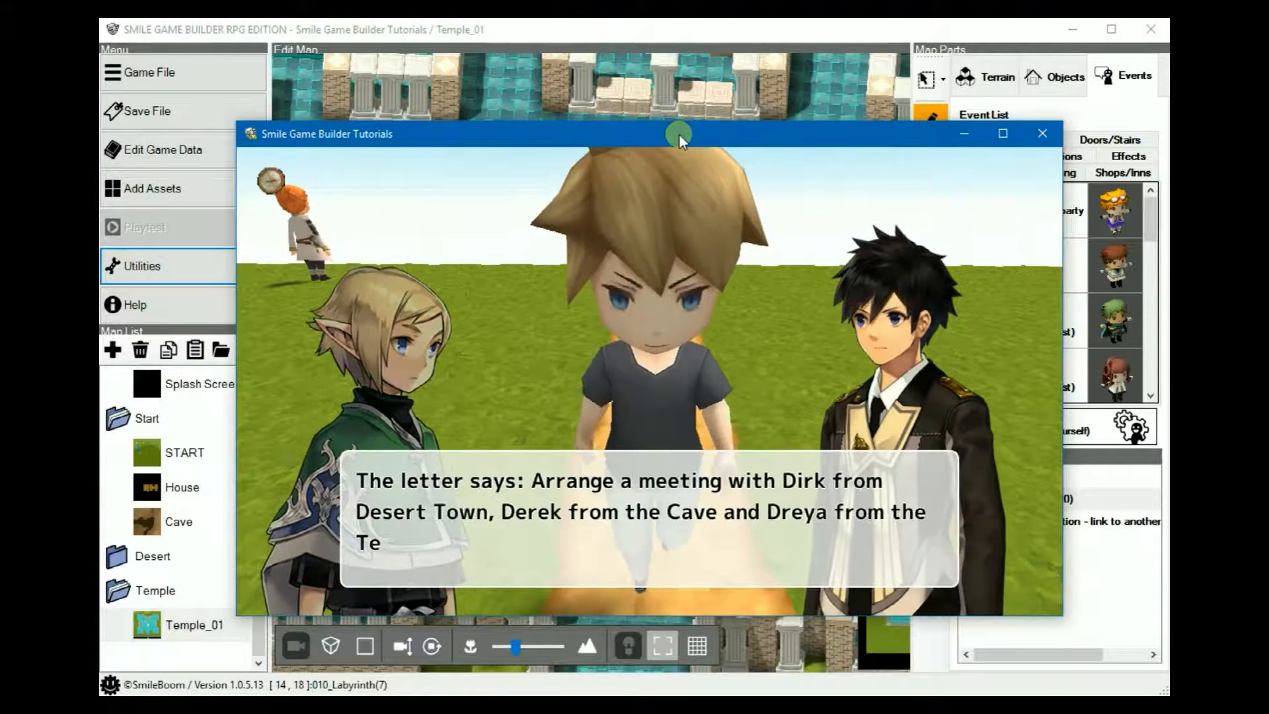
key(Return)
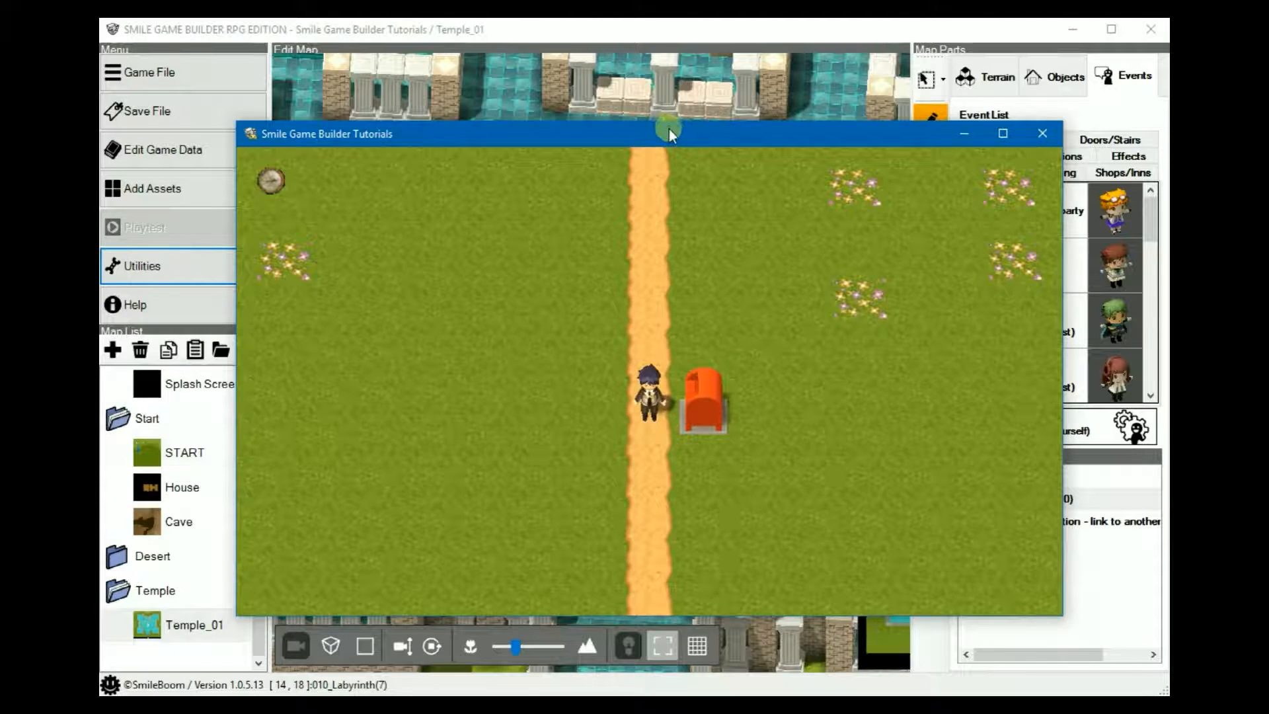
Return to the cave and bring the player character in front of the meeting attendee beside the rock pile
key(Up)
key(Left)
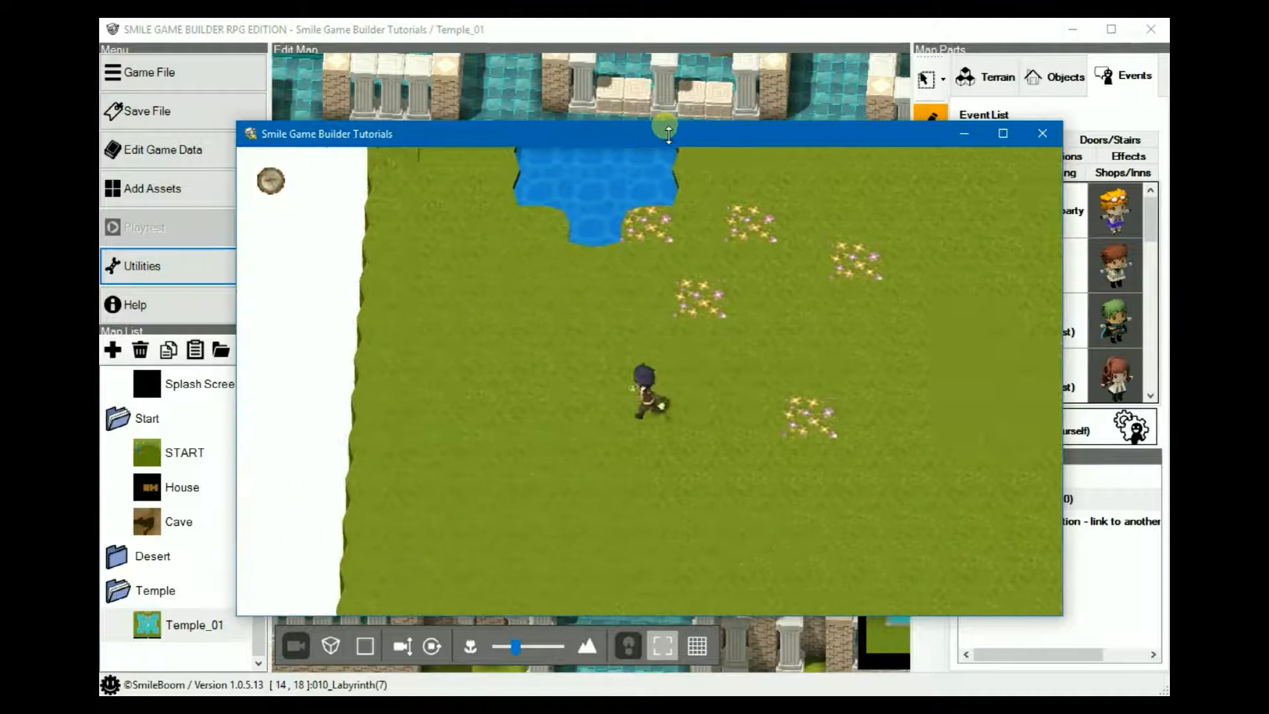
key(Left)
key(Up)
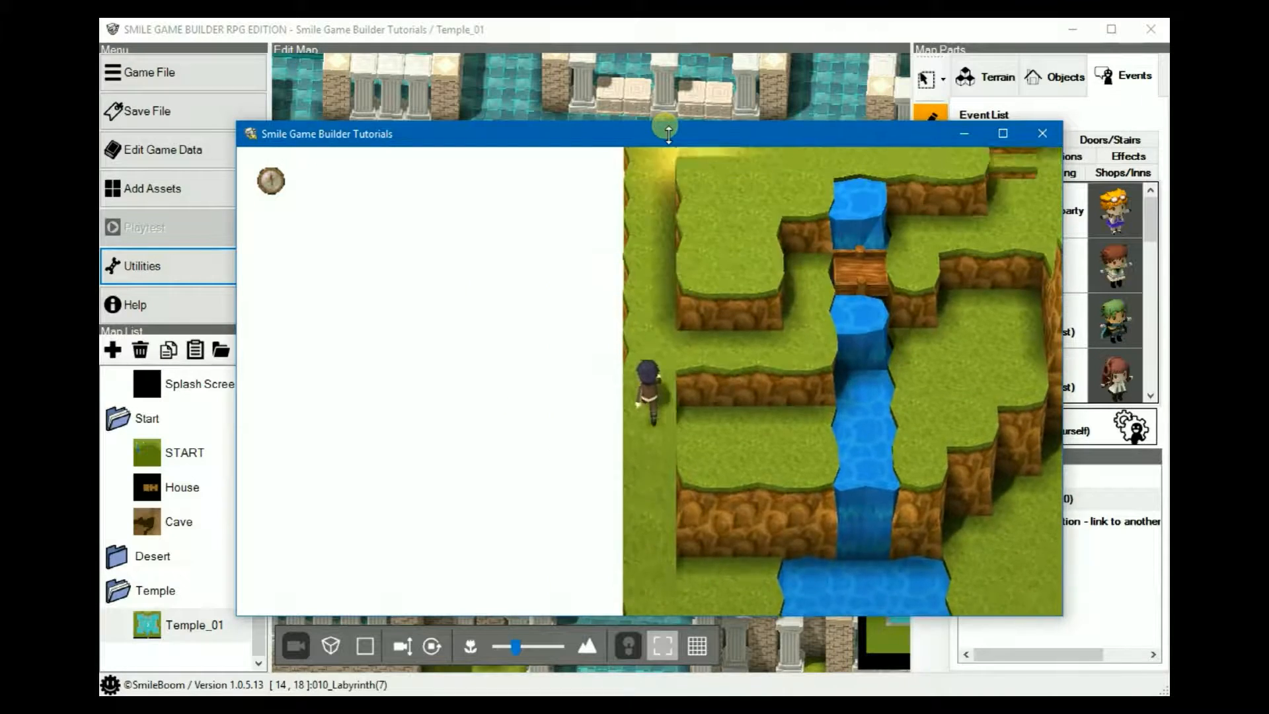
key(Up)
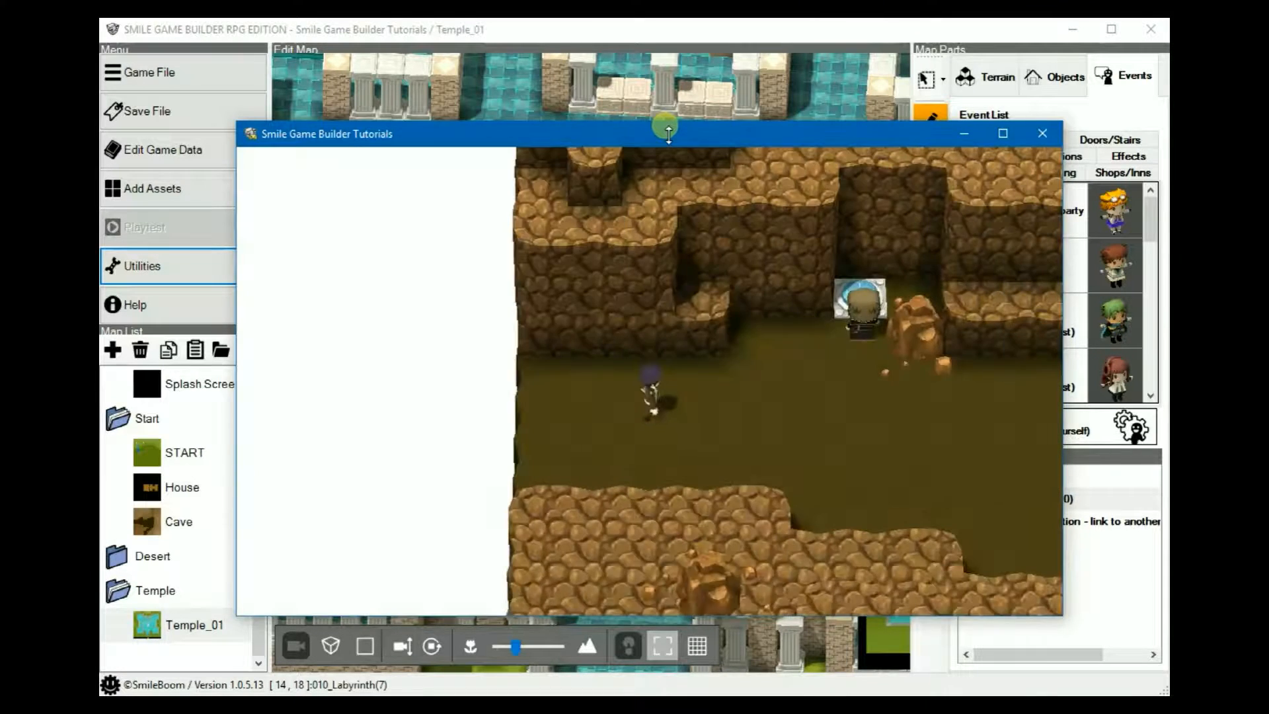
key(Right)
key(Up)
Talk to the meeting attendee in the cave and advance through the whole conversation
key(Return)
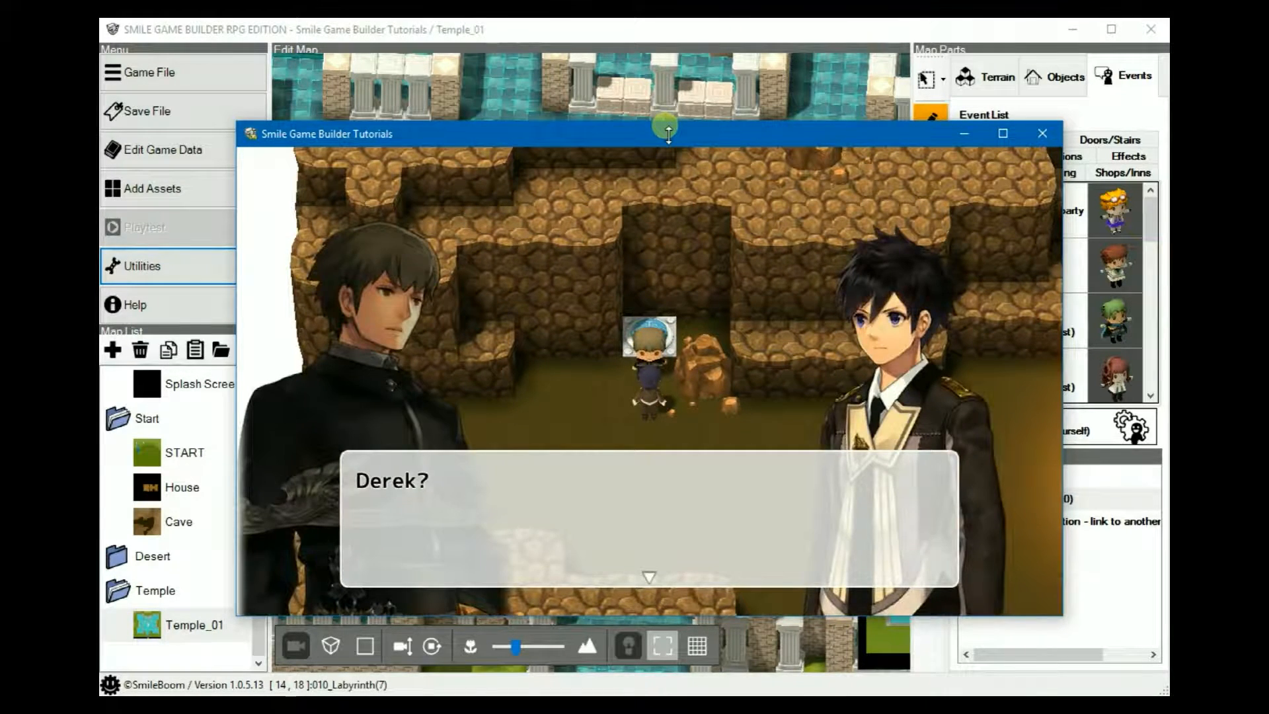
key(Return)
key(Return)
key(Return)
key(Return)
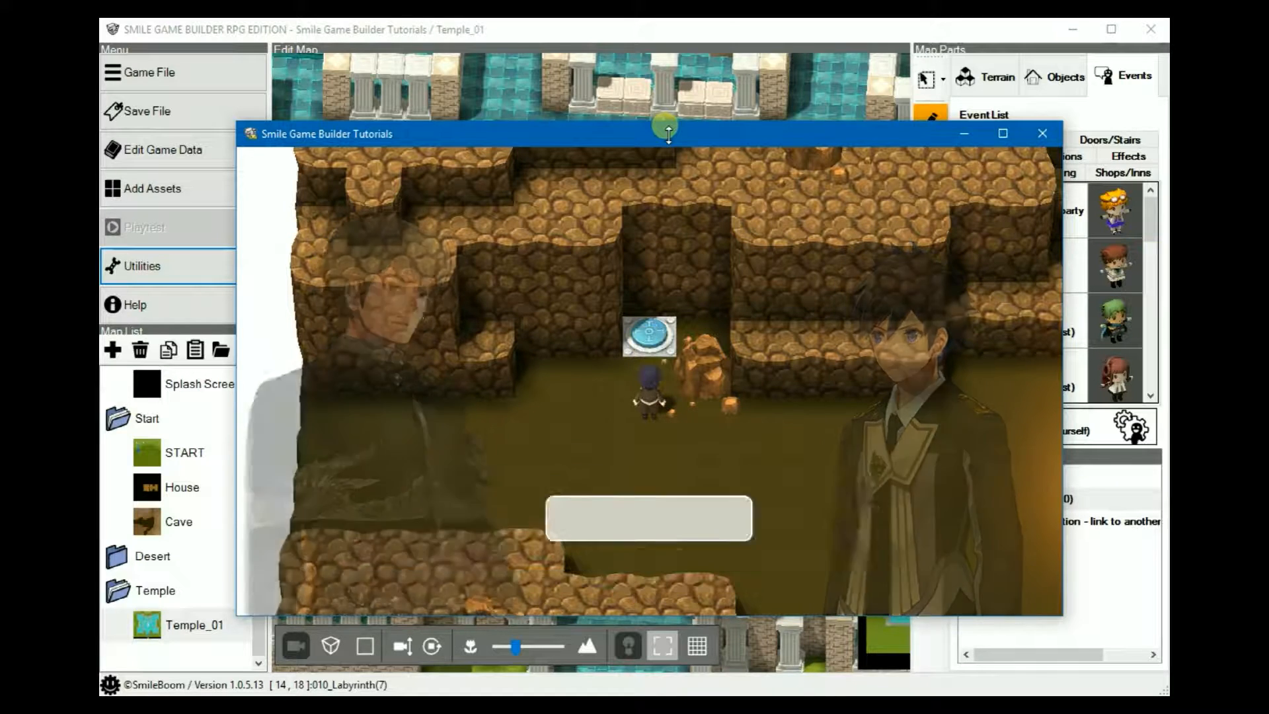
Leave the cave, cross the wooden bridge to the stone gate, and teleport to the desert town
key(Left)
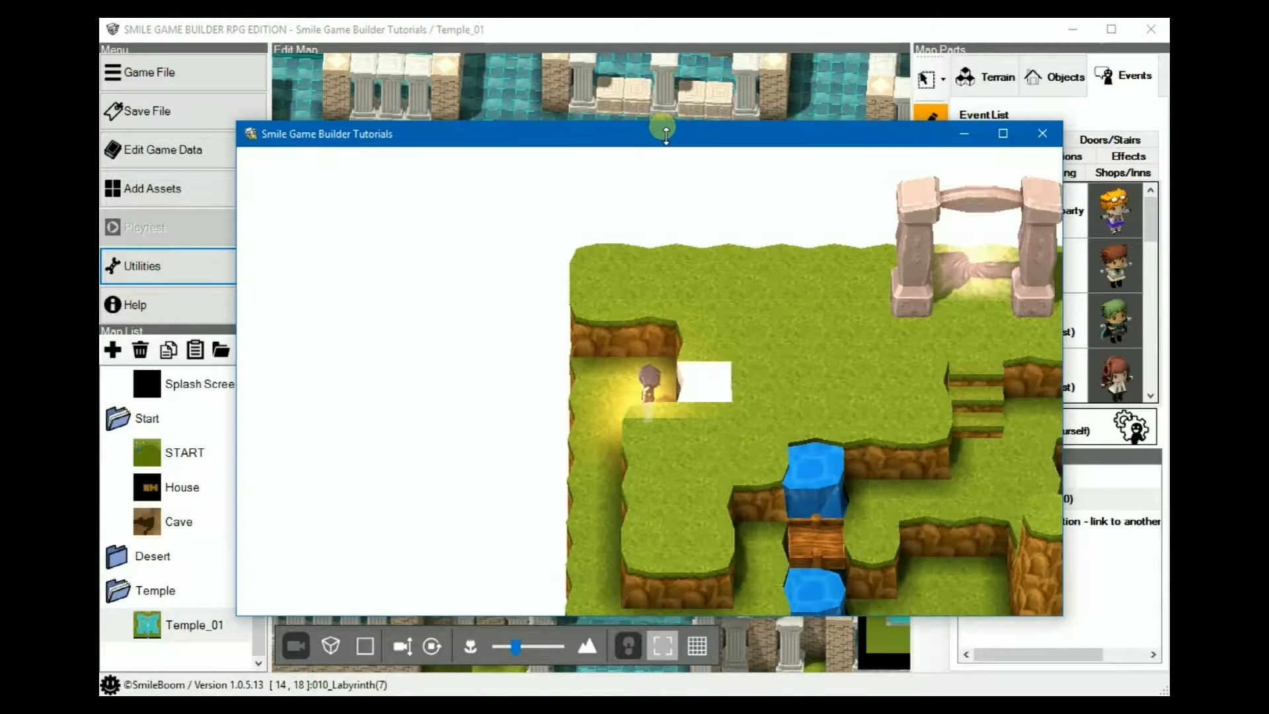
key(Down)
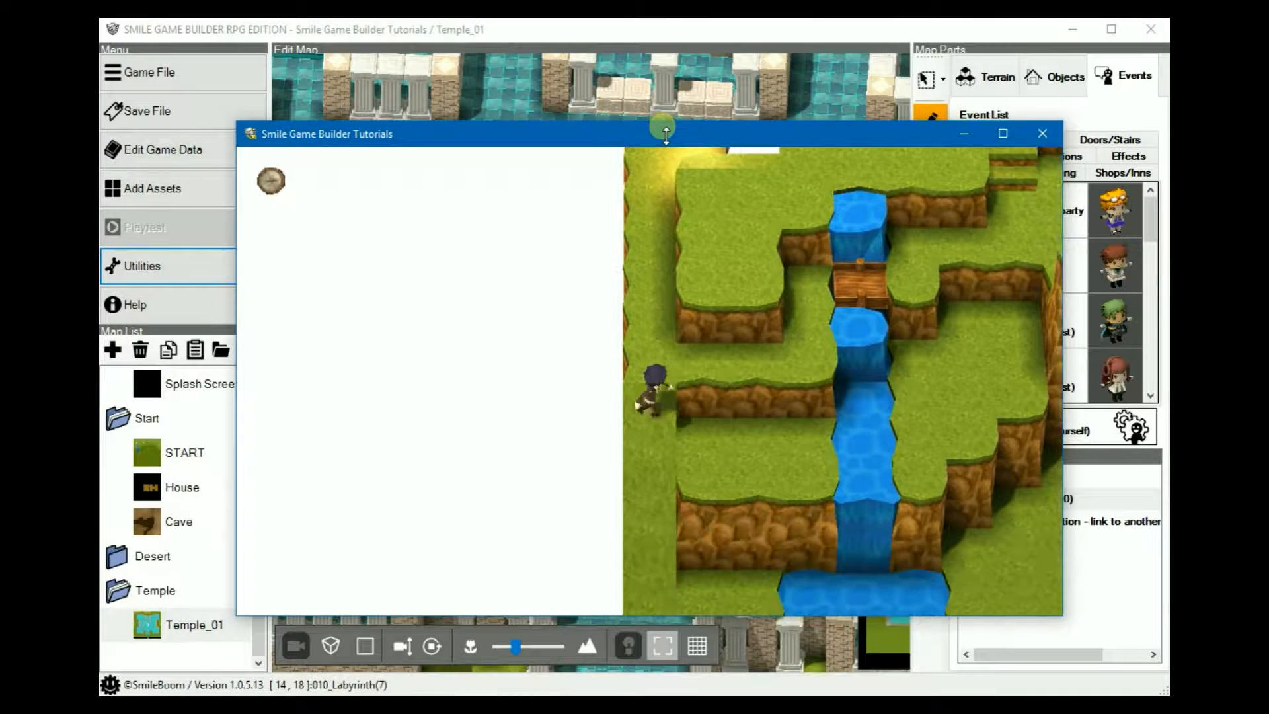
key(Up)
key(Right)
key(Up)
key(Right)
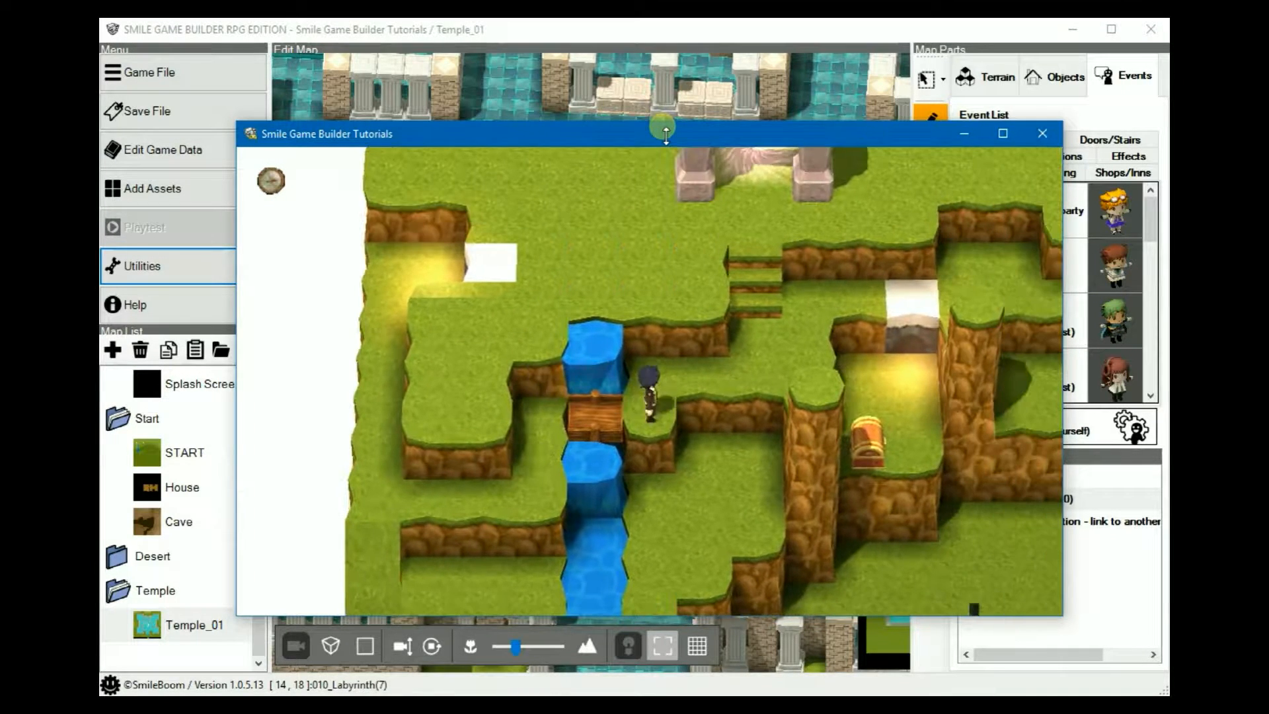
key(Up)
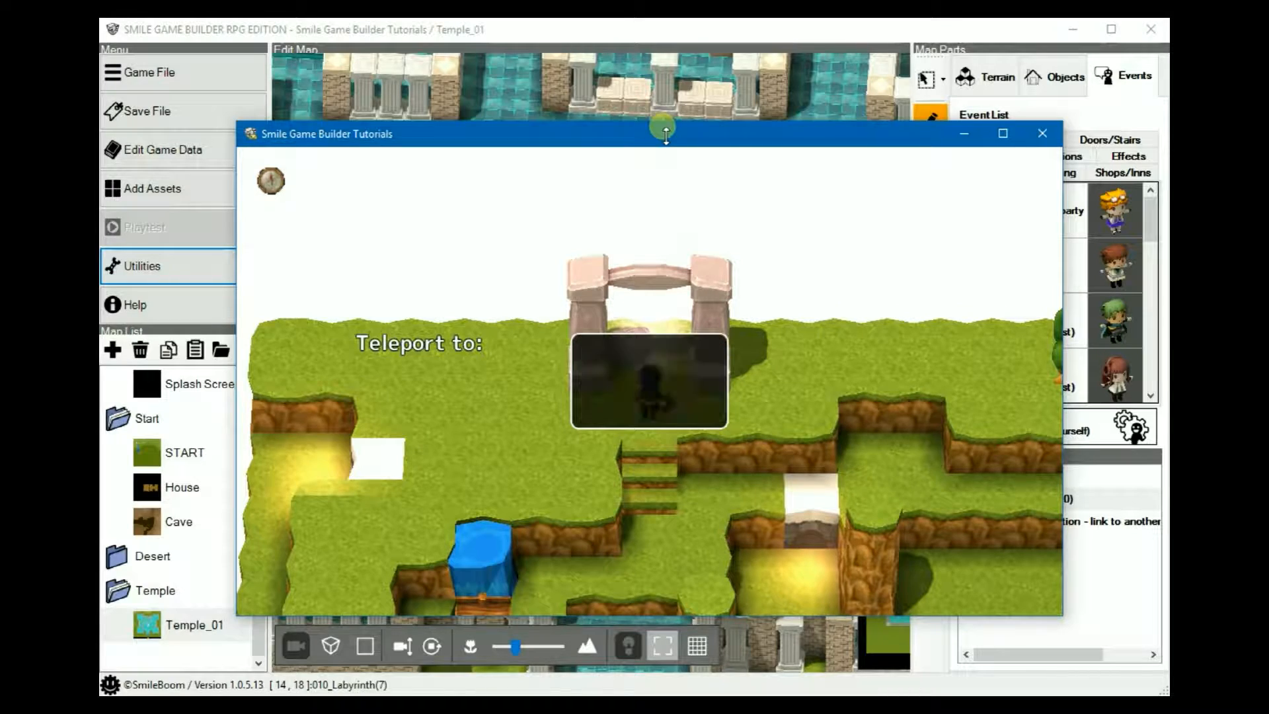
key(Return)
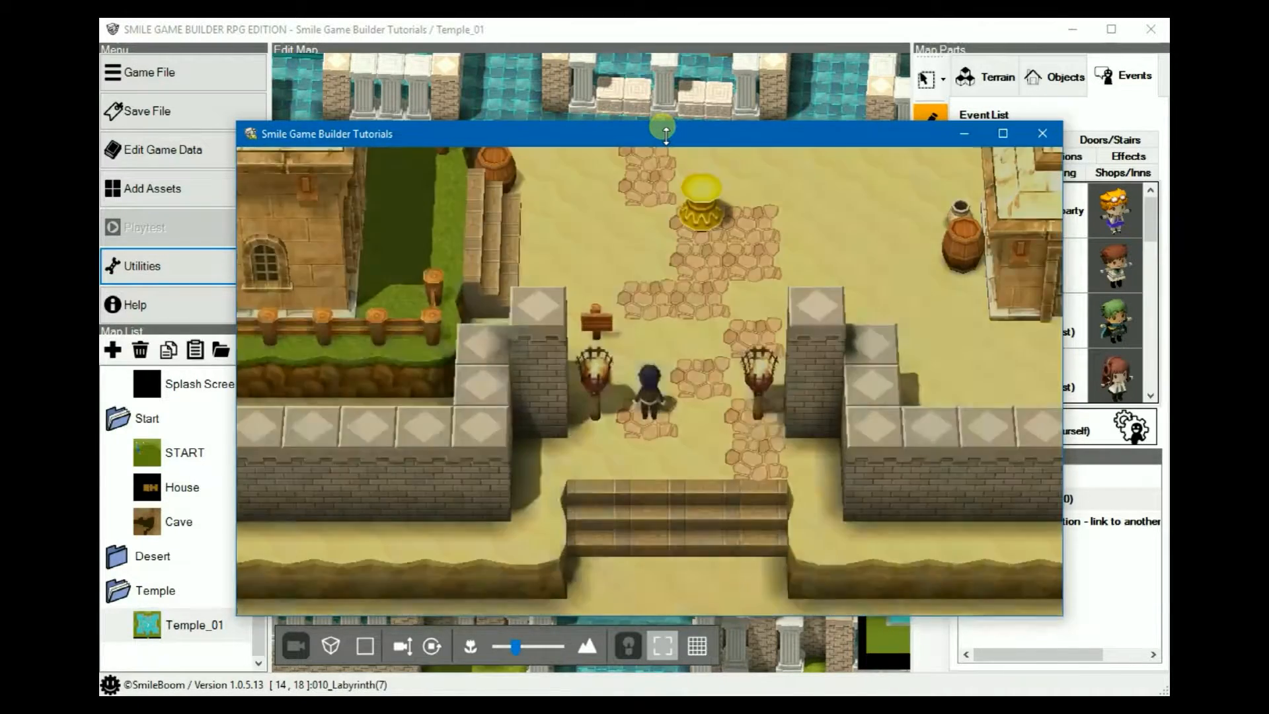
Walk through the desert town to the sandstone building near the well and enter the pub
key(Right)
key(Down)
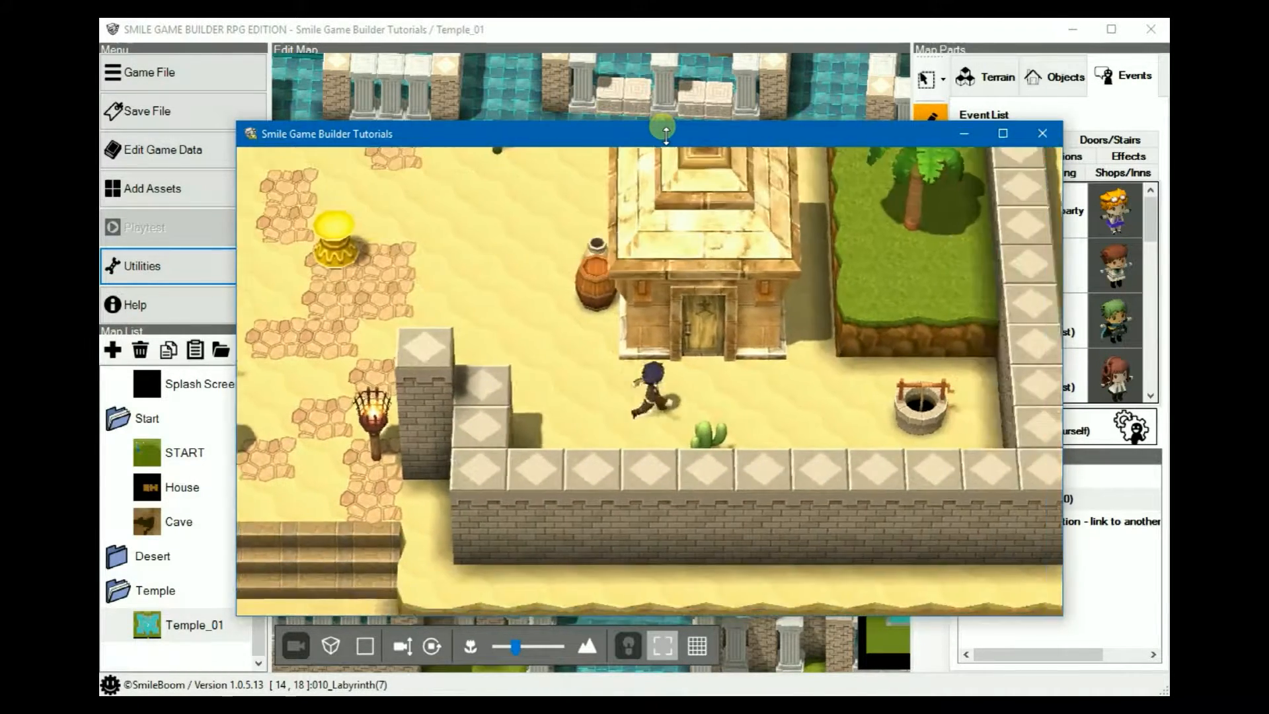
key(Up)
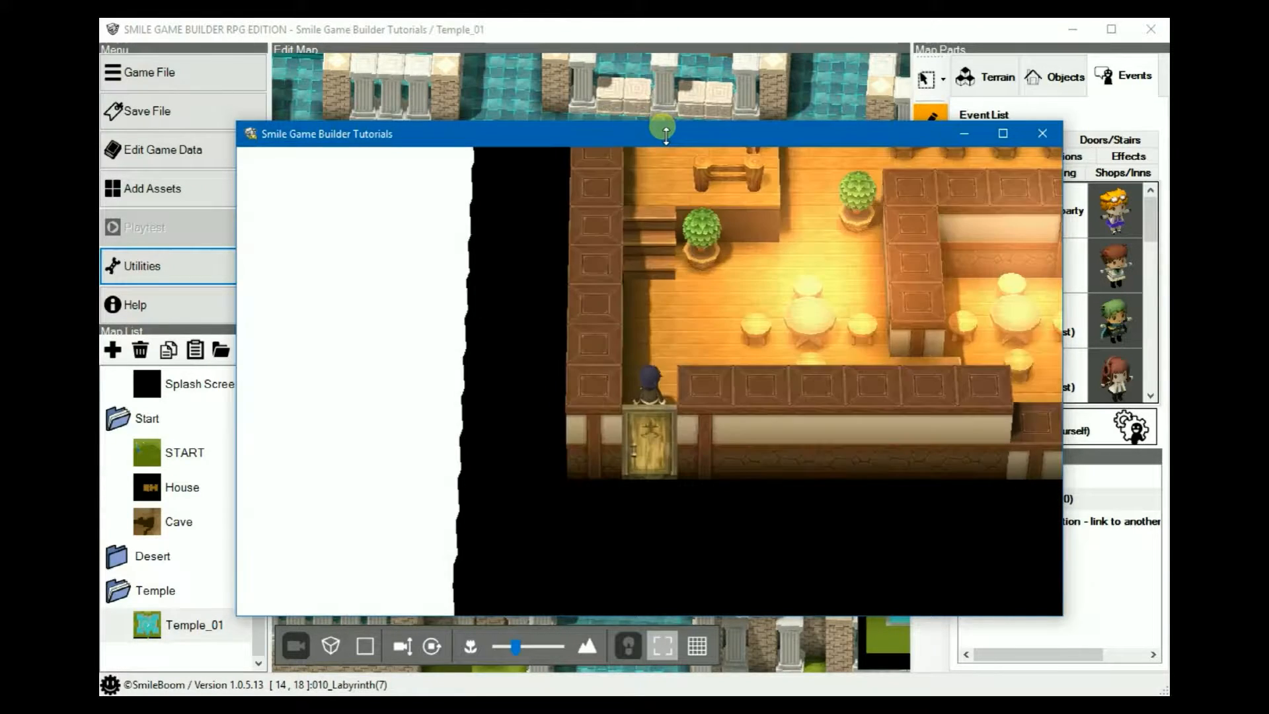
Walk through the pub past the tables and potted plants to the man in black seated at the bar counter
key(Up)
key(Right)
key(Up)
key(Right)
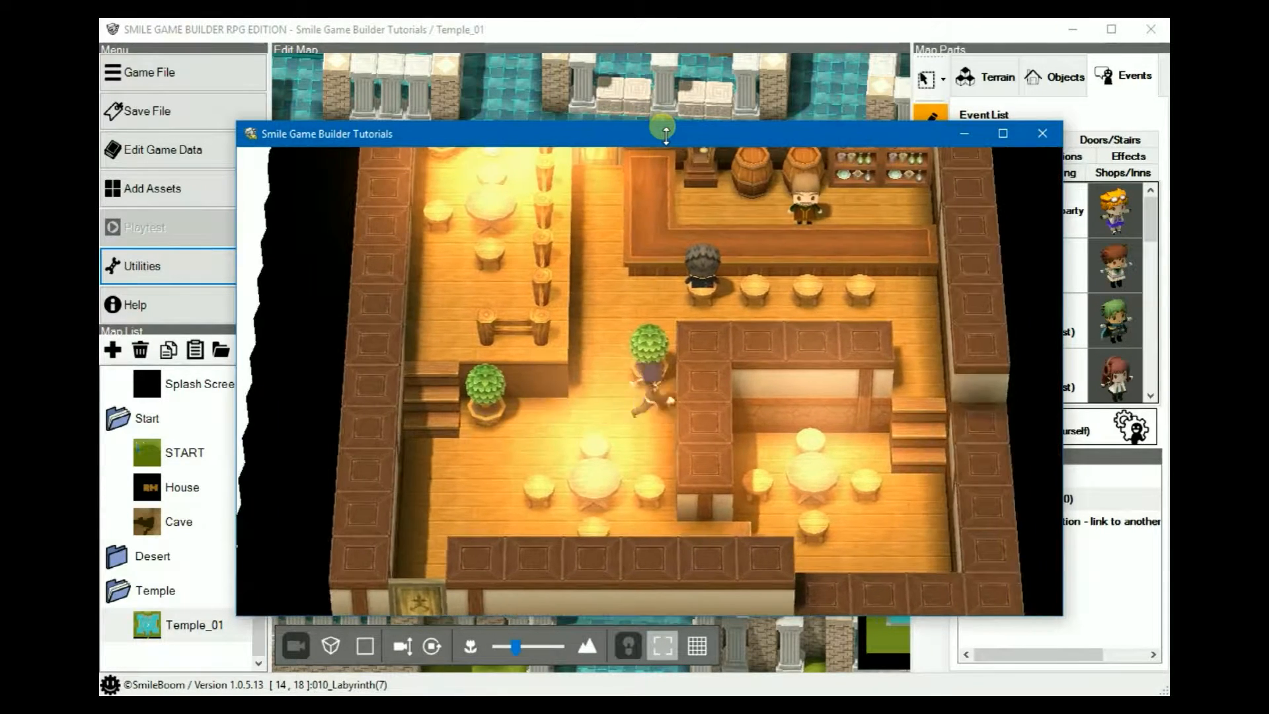
key(Up)
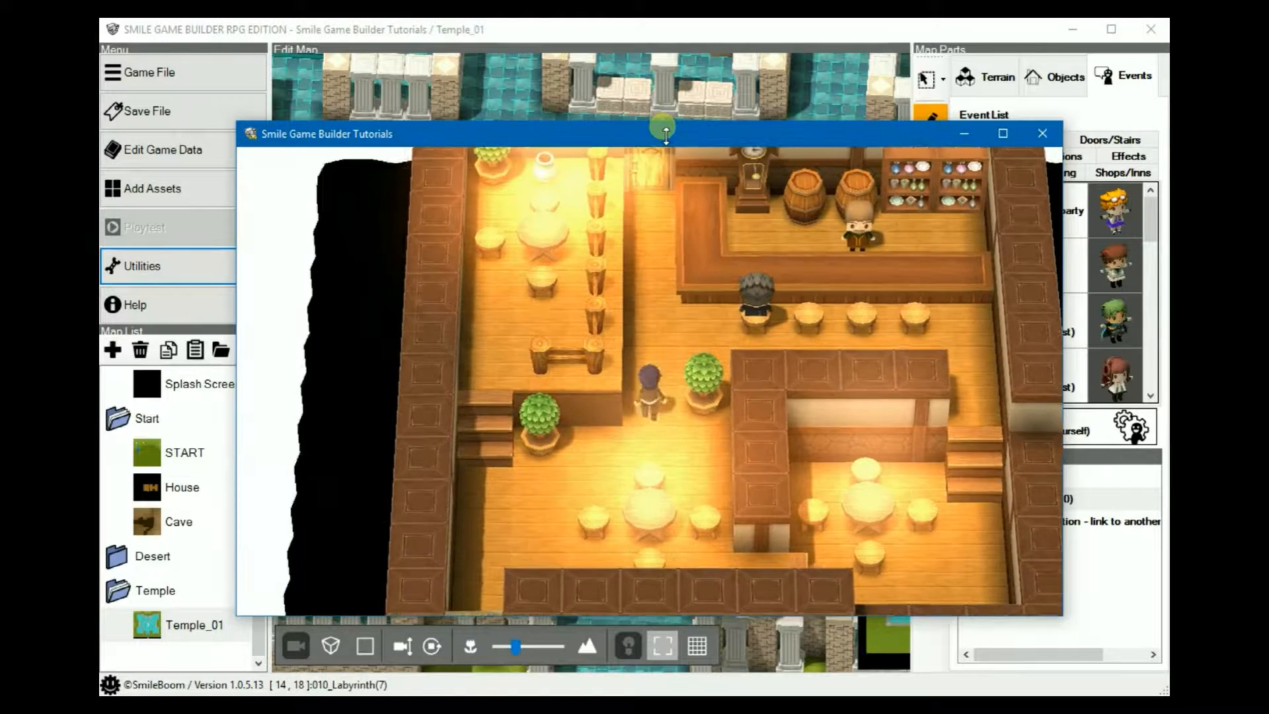
Talk to the man in black at the bar and advance through the whole meeting conversation
key(Return)
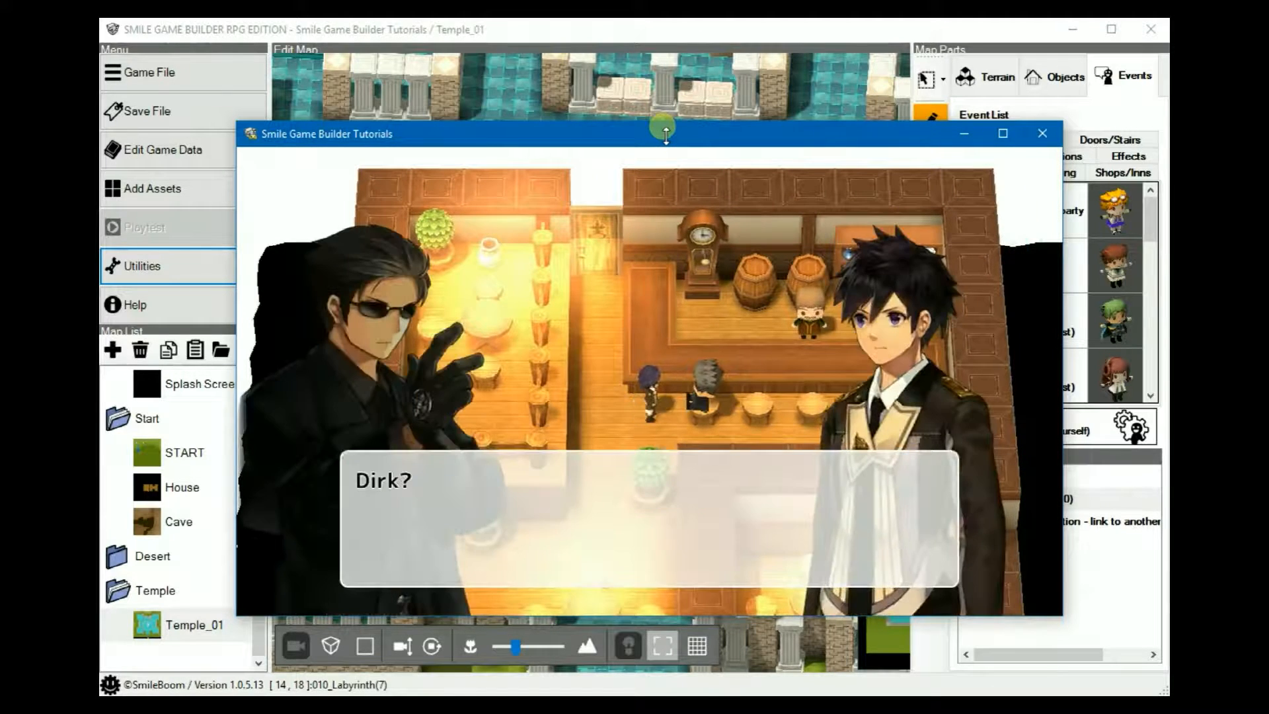
key(Return)
key(Return)
key(Return)
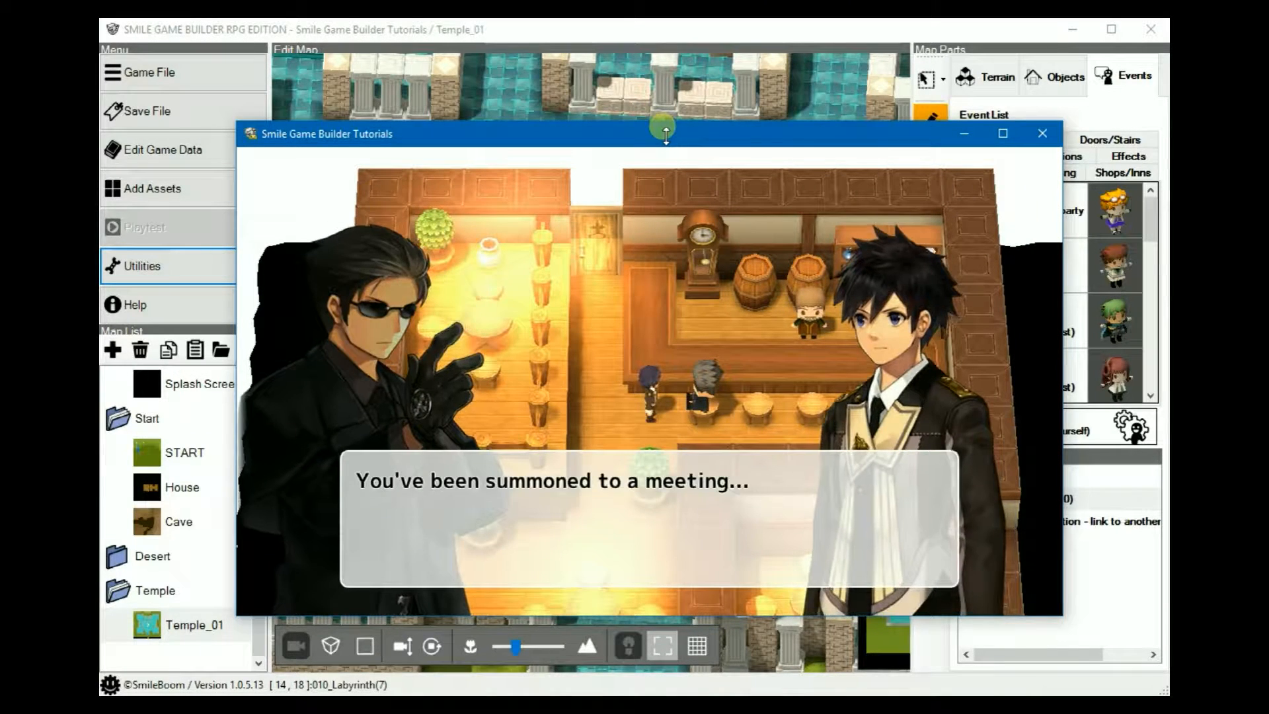
key(Return)
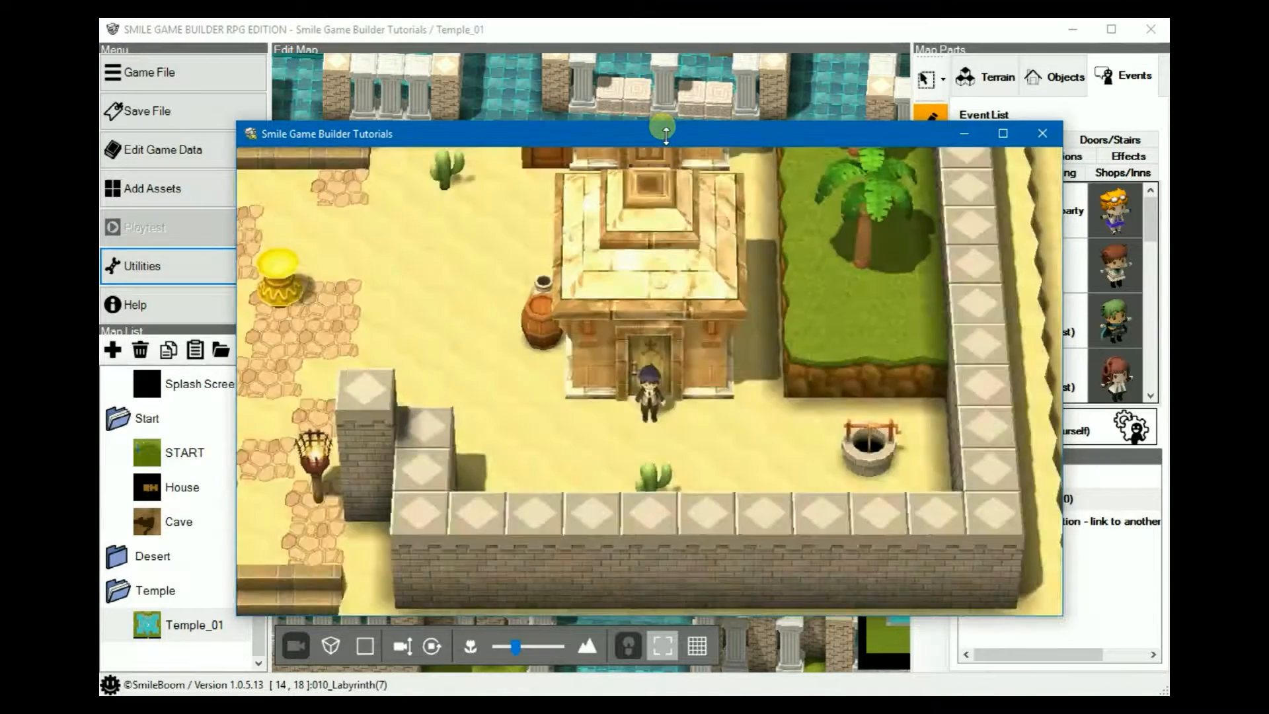
Walk from the pub back out of the desert town and teleport from the stone gate to the temple
key(Left)
key(Down)
key(Down)
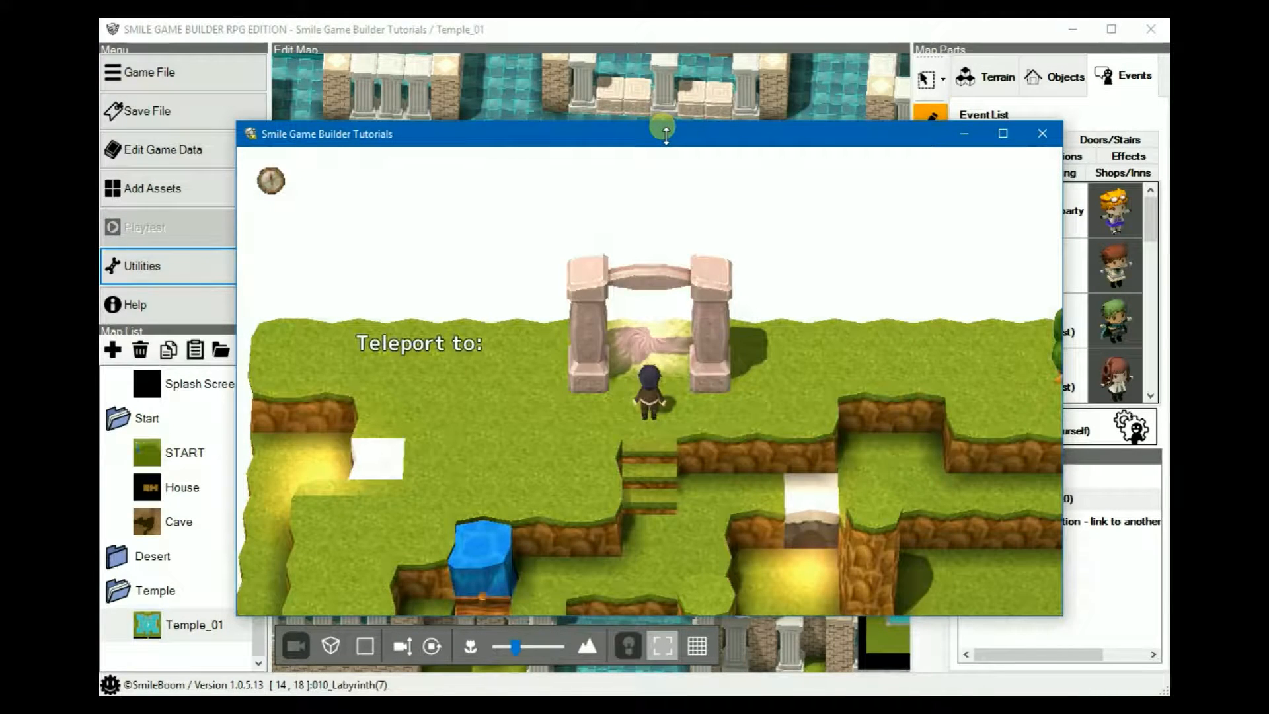
key(Return)
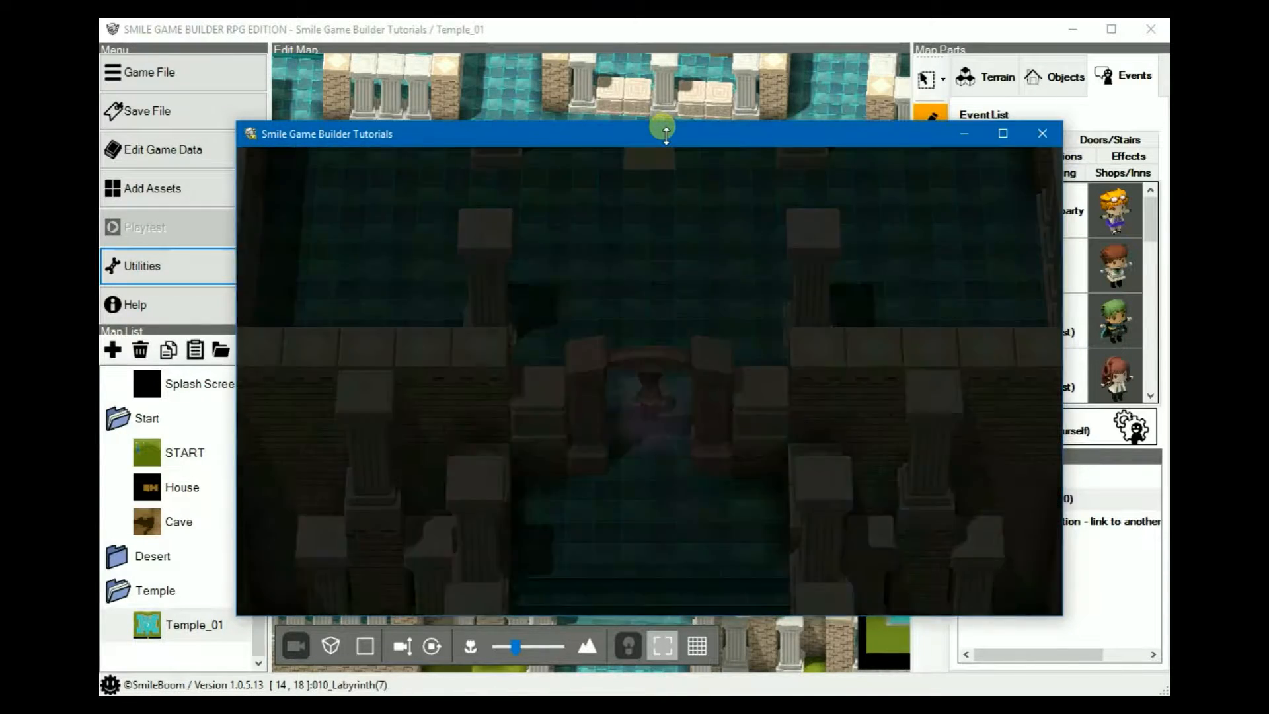
Approach the blonde meeting attendee in the temple hall, talk to her, and advance through the conversation and the closing message
key(Up)
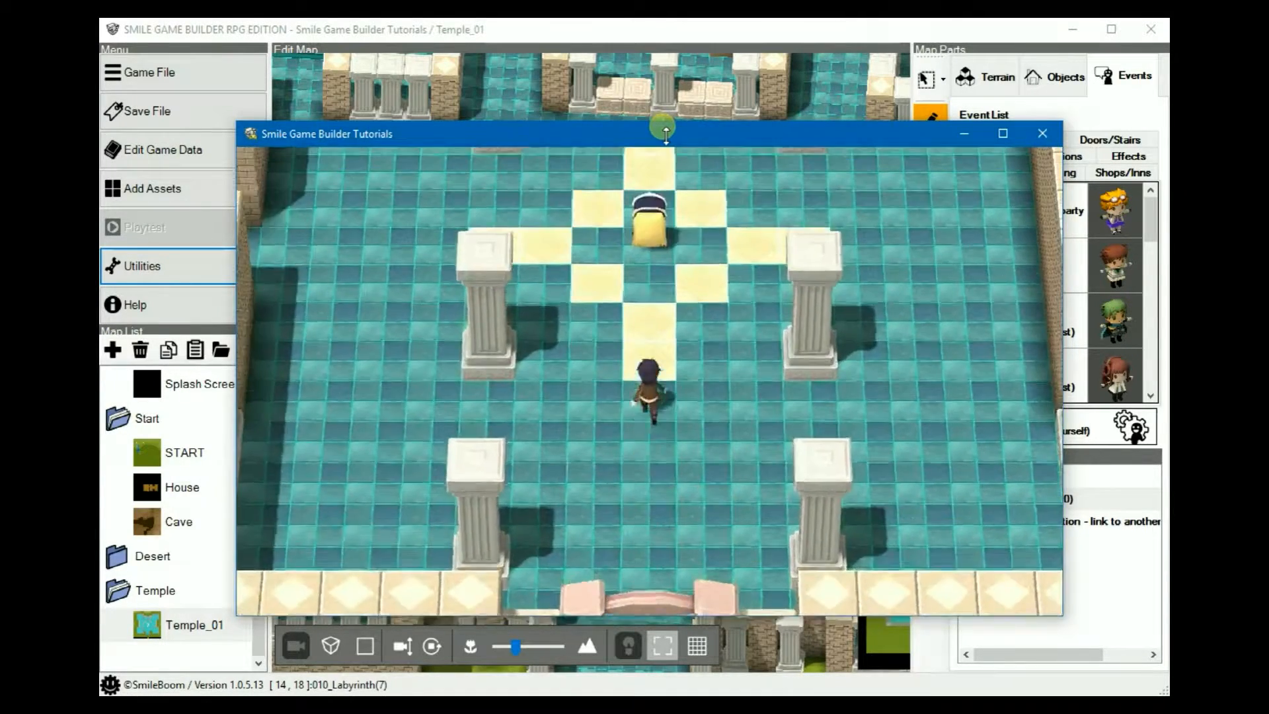
key(Return)
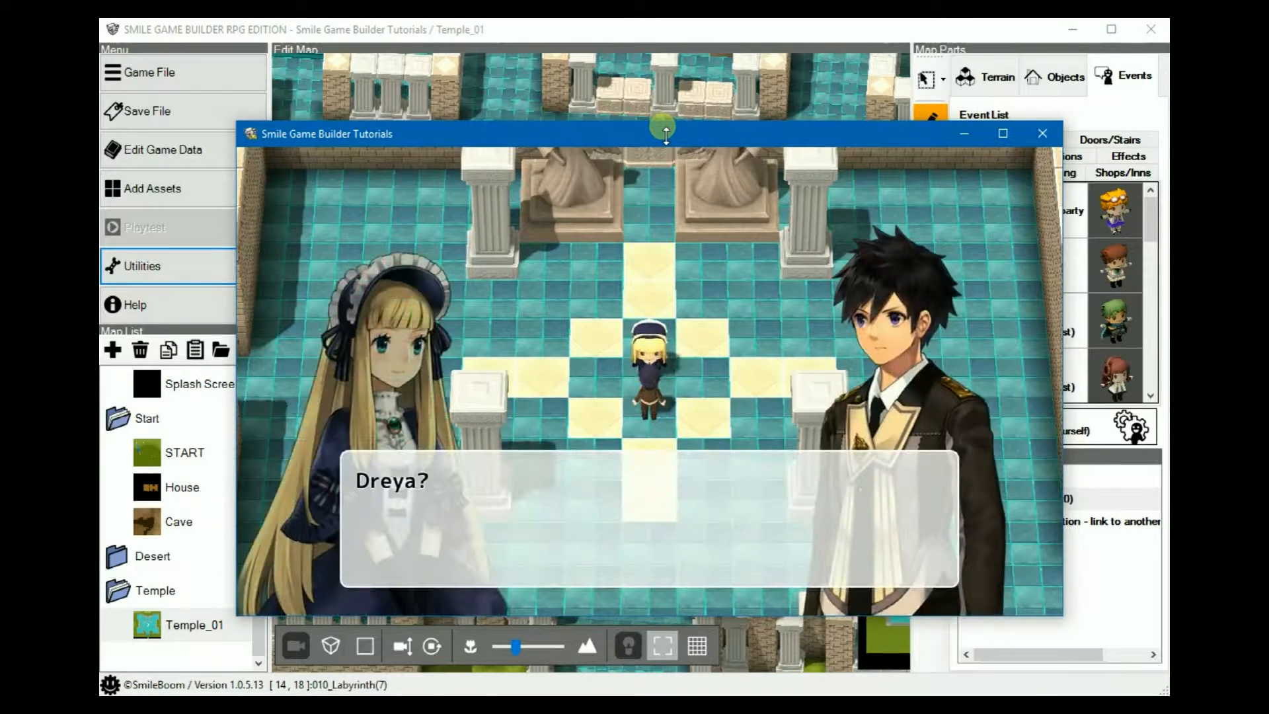
key(Return)
key(Return)
key(Return)
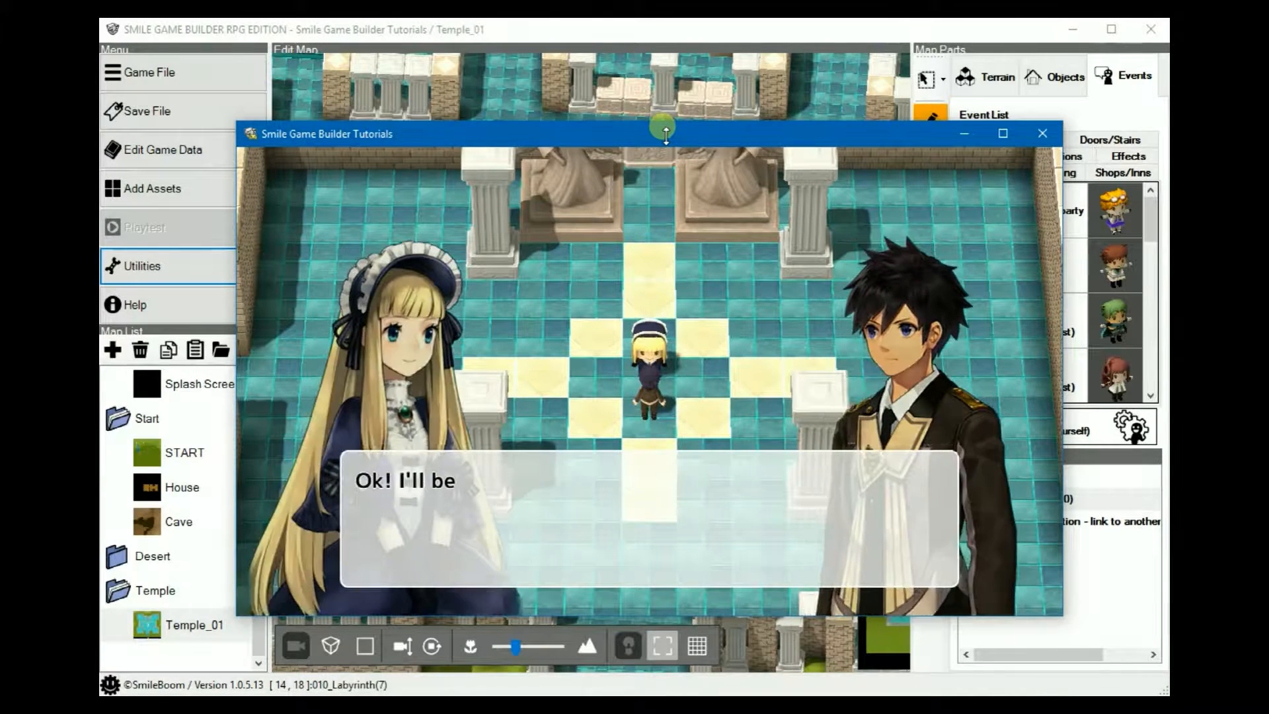
key(Return)
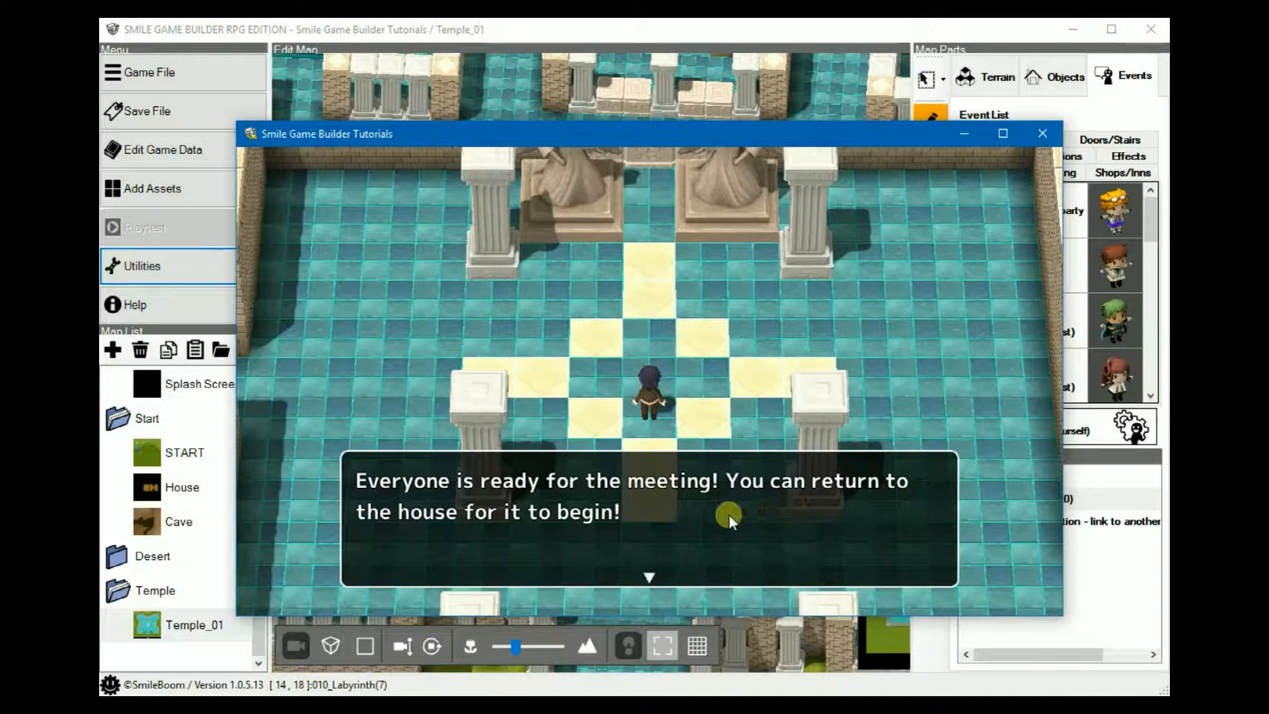
key(Return)
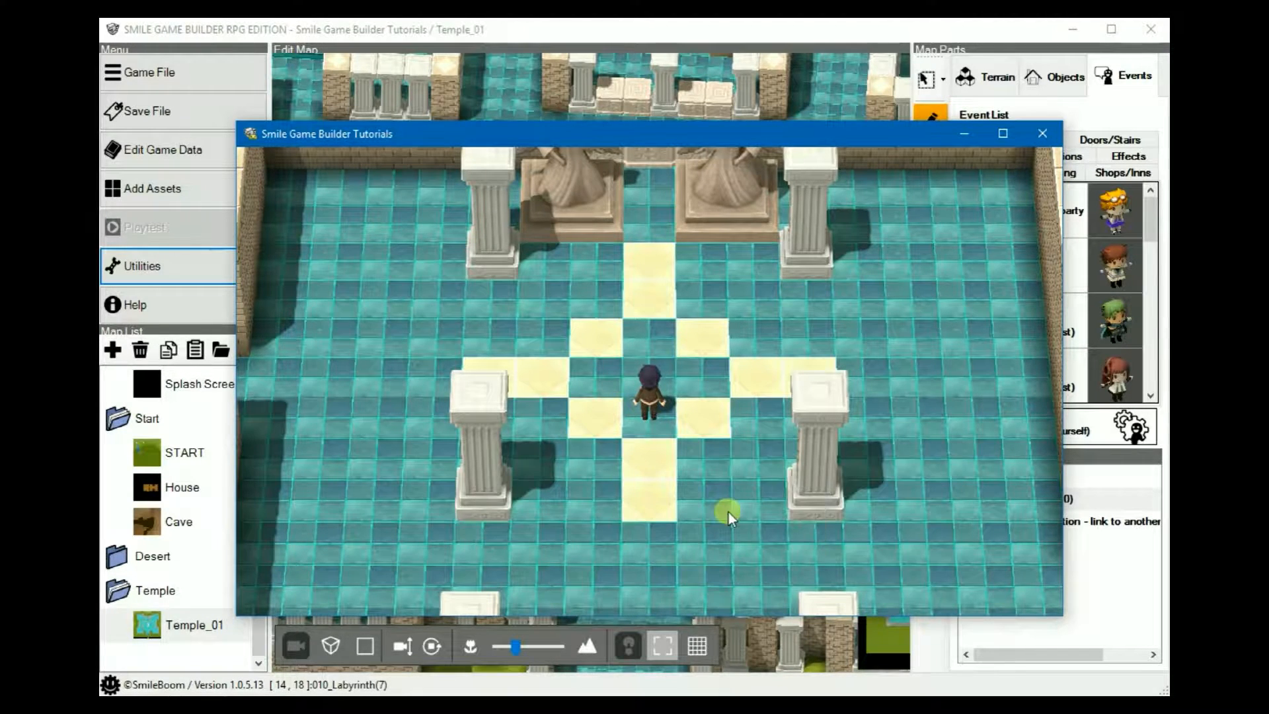
Leave the temple through its gate and walk across the starting map to the front door of the house
key(Down)
key(Down)
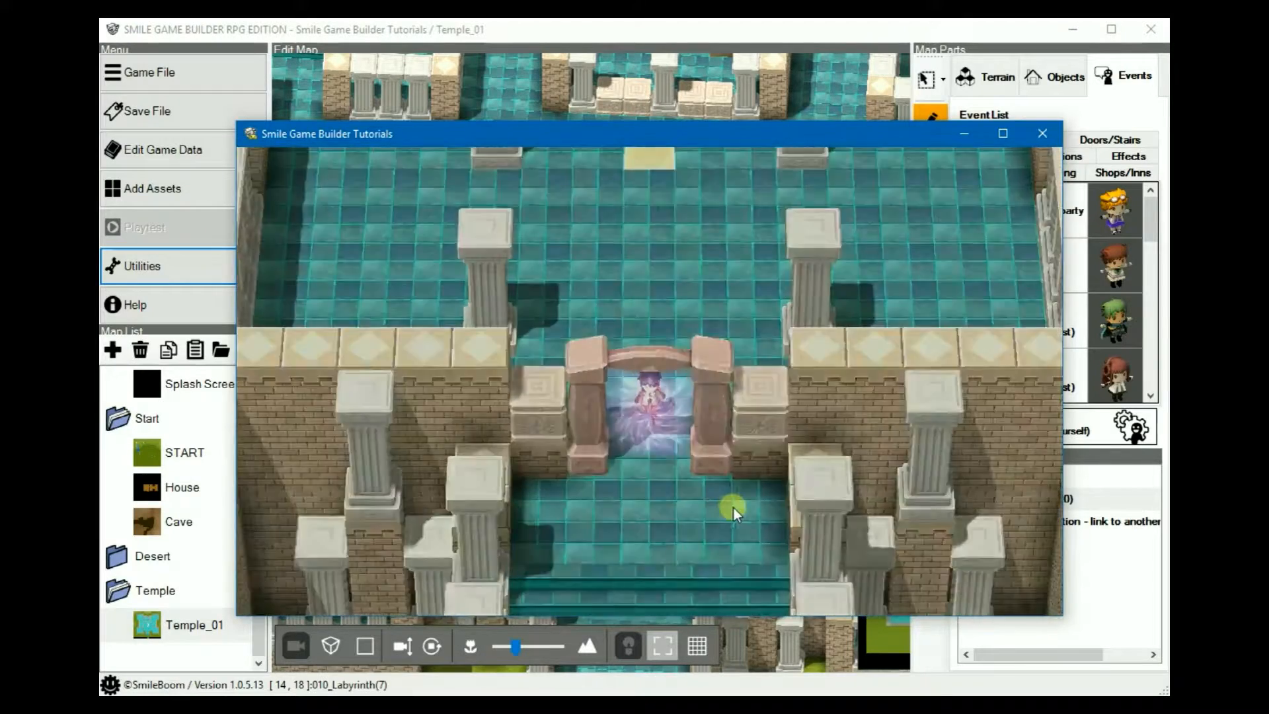
key(Down)
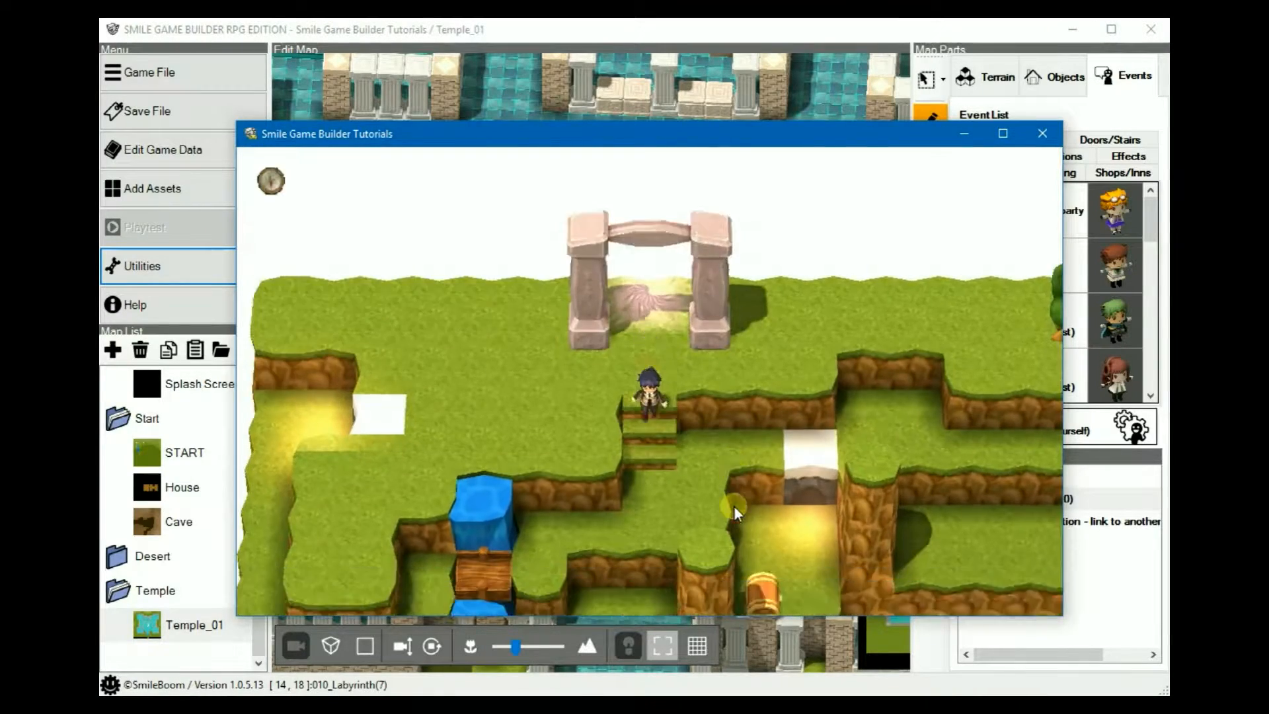
key(Left)
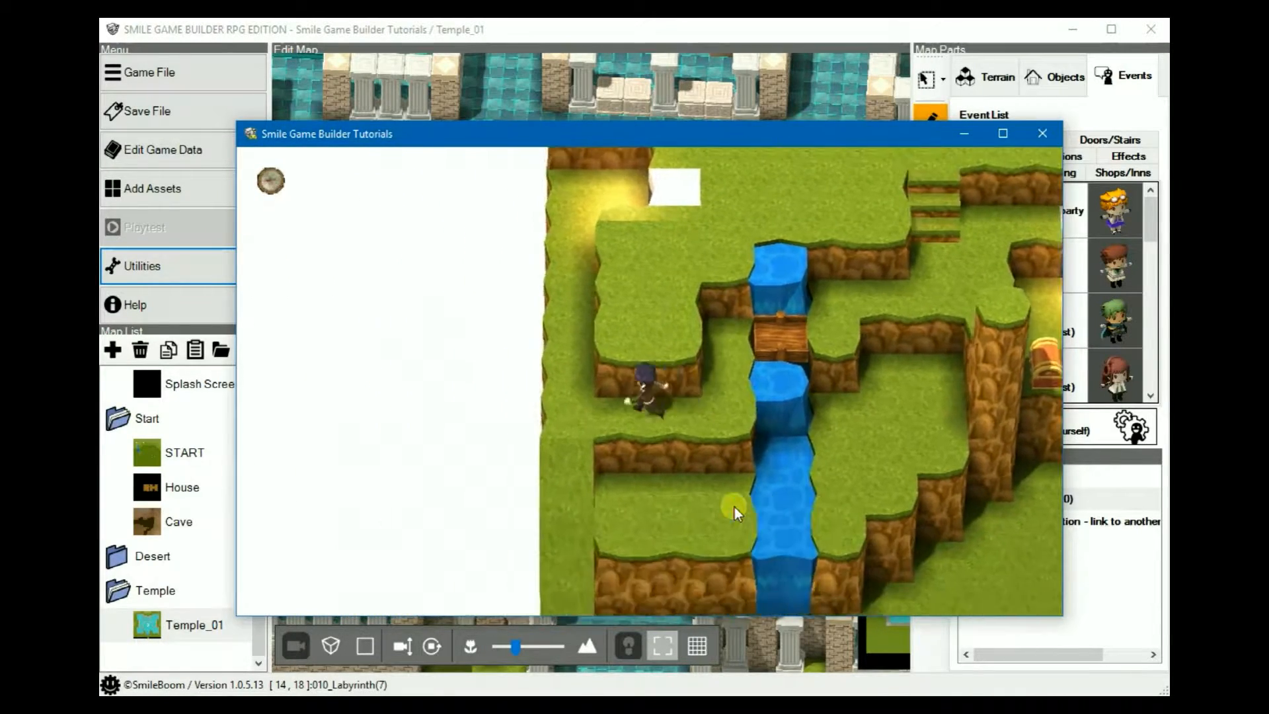
key(Right)
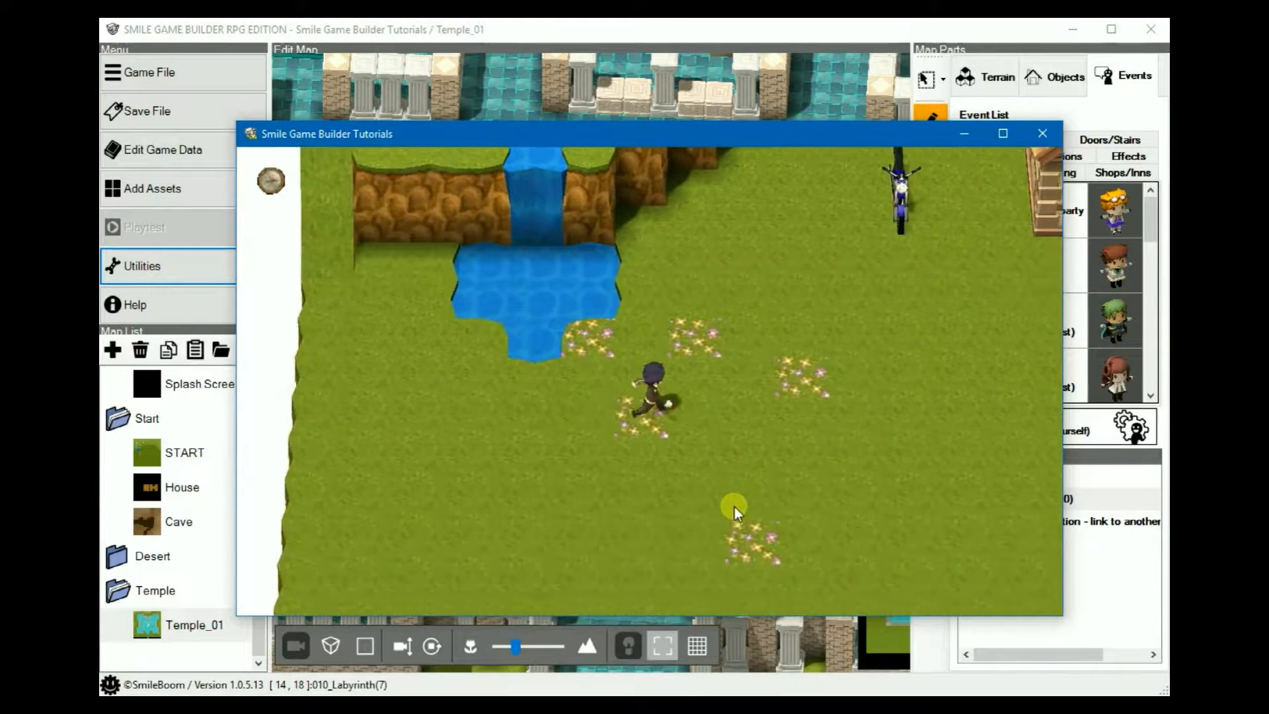
key(Up)
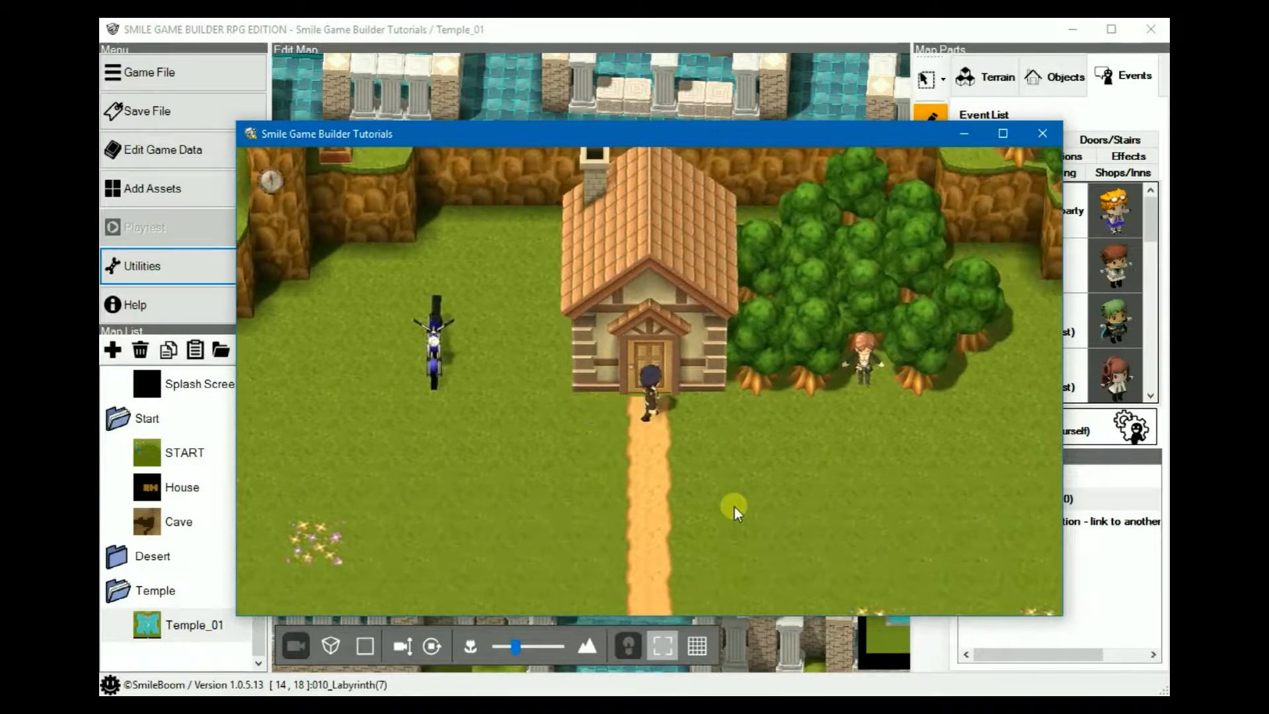